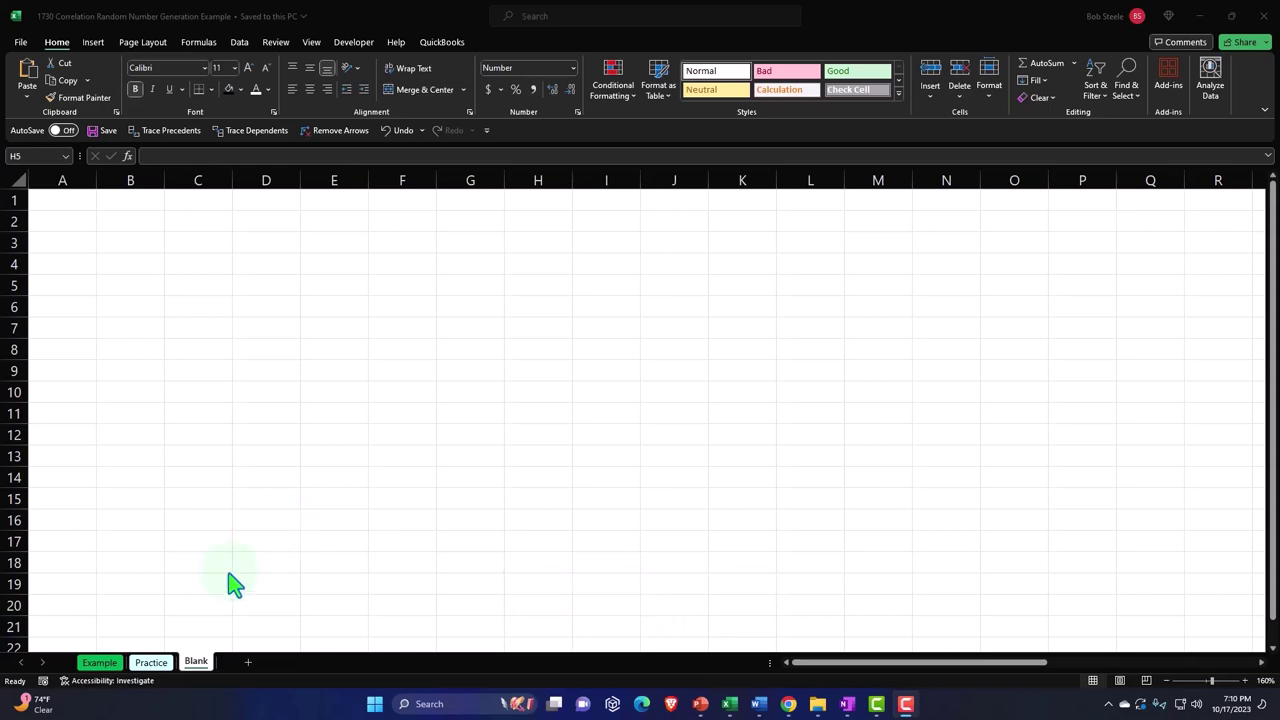
# Step: Switch to the Example sheet with the Rand 1/Rand 2 data, statistics and charts
pyautogui.click(99, 662)
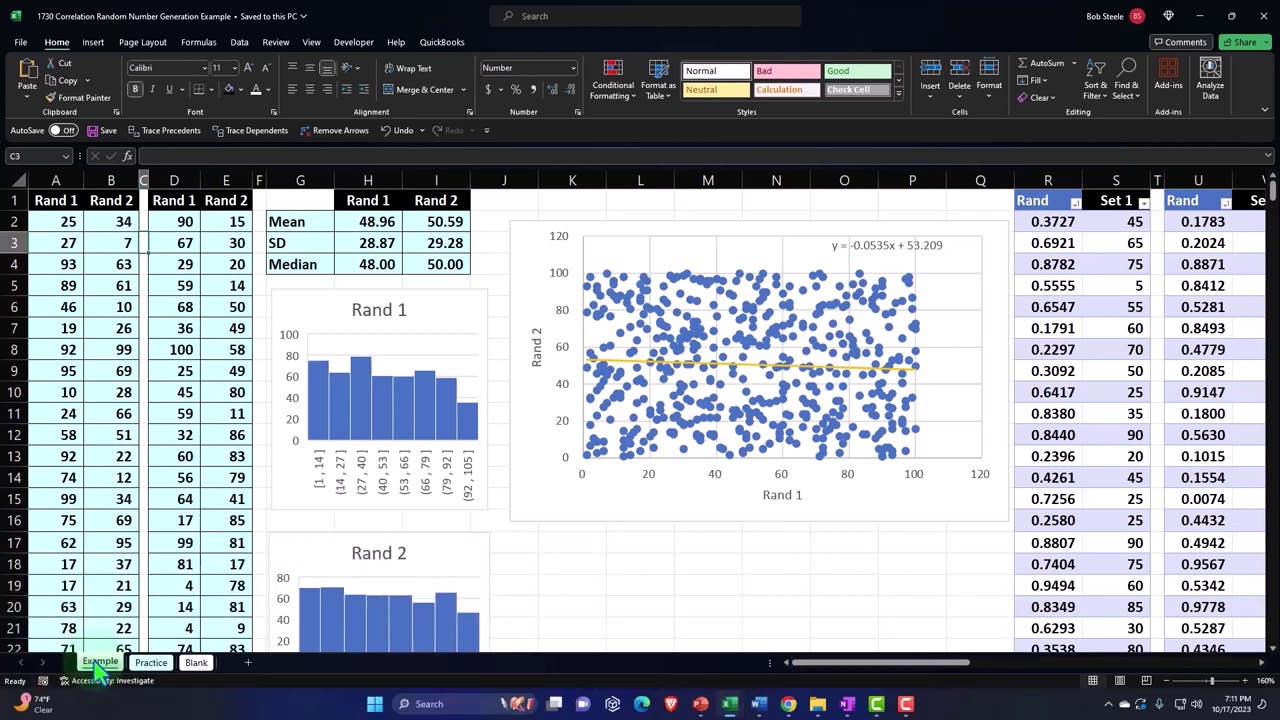
# Step: Re-enter A2's =RANDBETWEEN(1,100) formula to recalculate all random numbers, then select the scatter chart
pyautogui.click(58, 221)
pyautogui.doubleClick(58, 221)
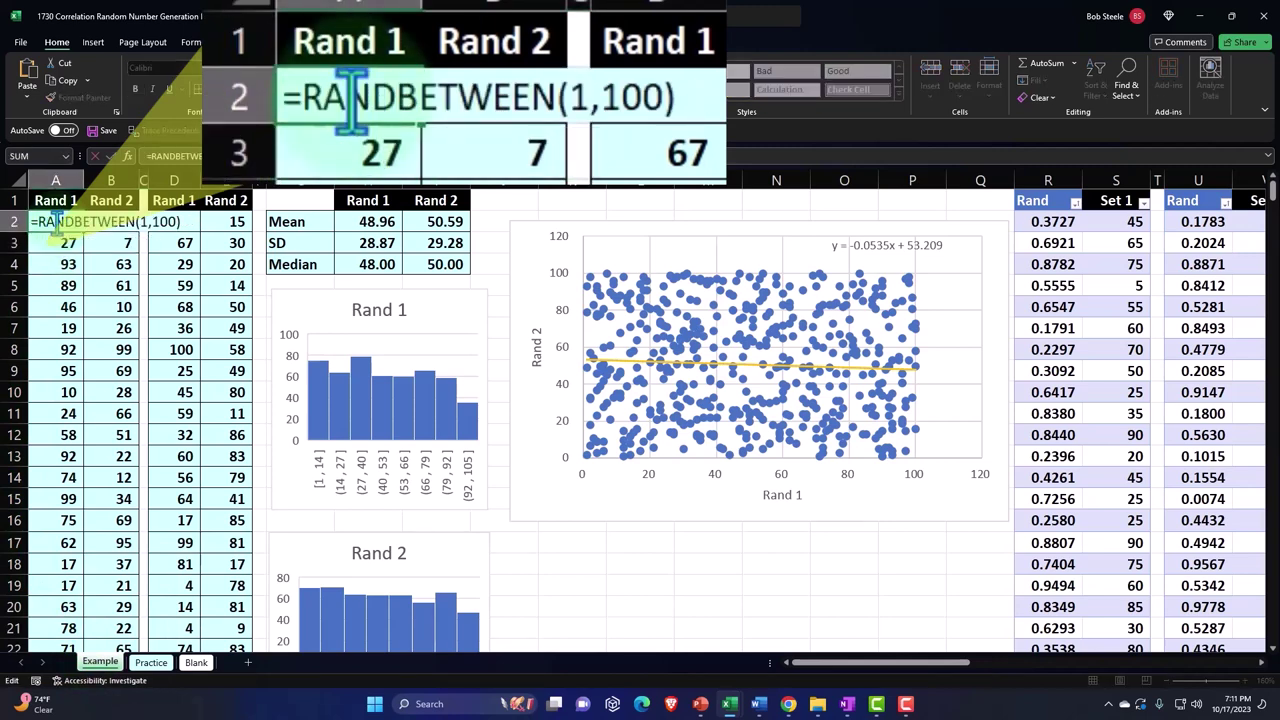
pyautogui.press('Return')
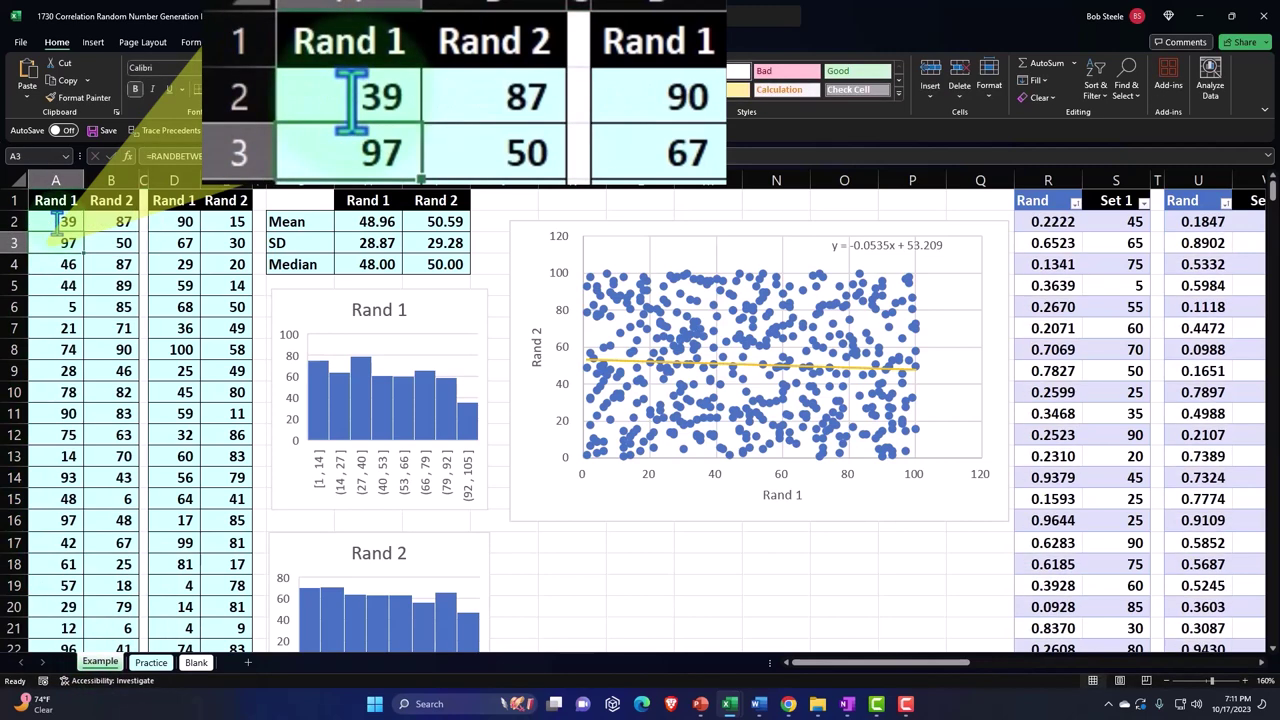
pyautogui.click(180, 221)
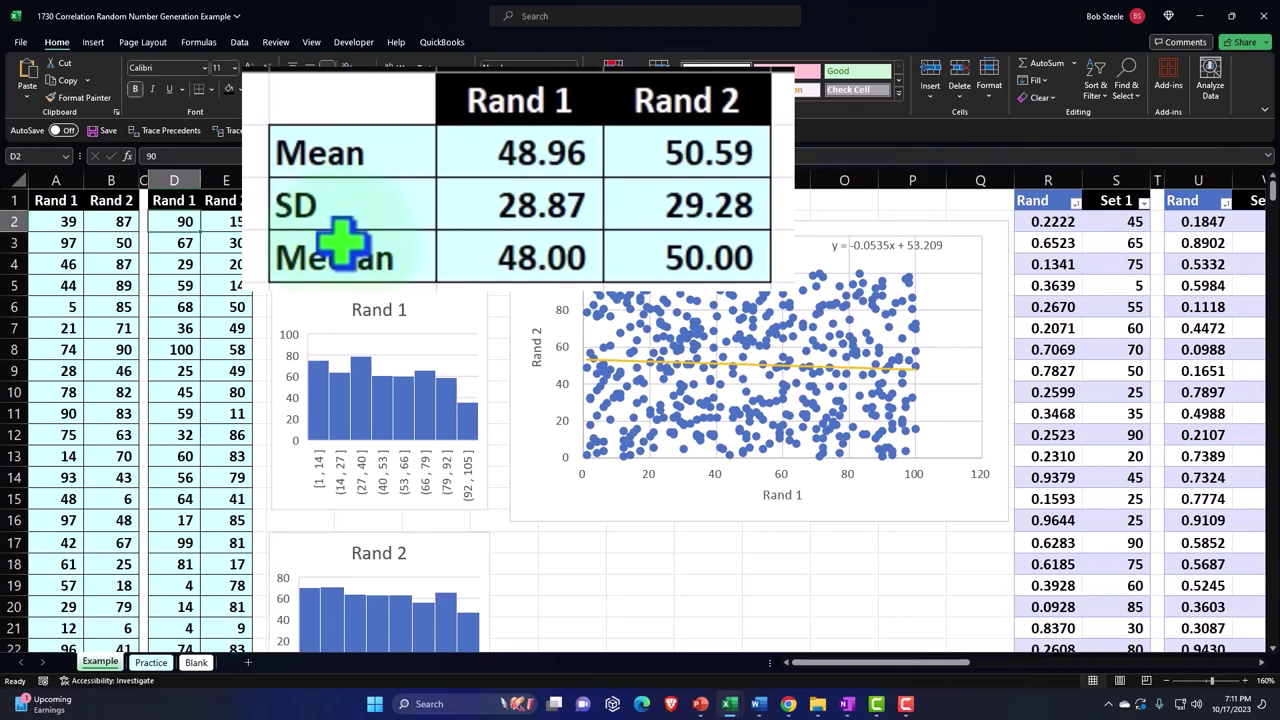
pyautogui.click(629, 249)
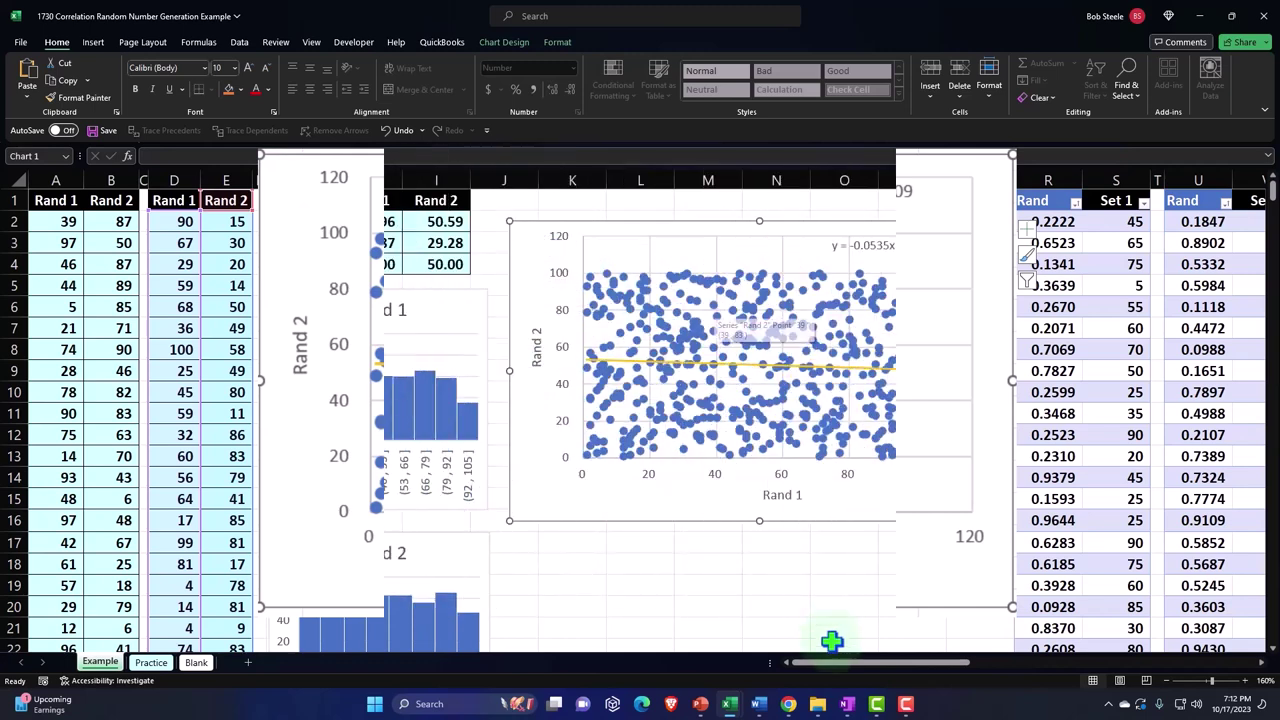
# Step: Scroll across the charts to the Z-score columns and correlation R table in AH–AW
pyautogui.moveTo(837, 666); pyautogui.dragTo(857, 667)
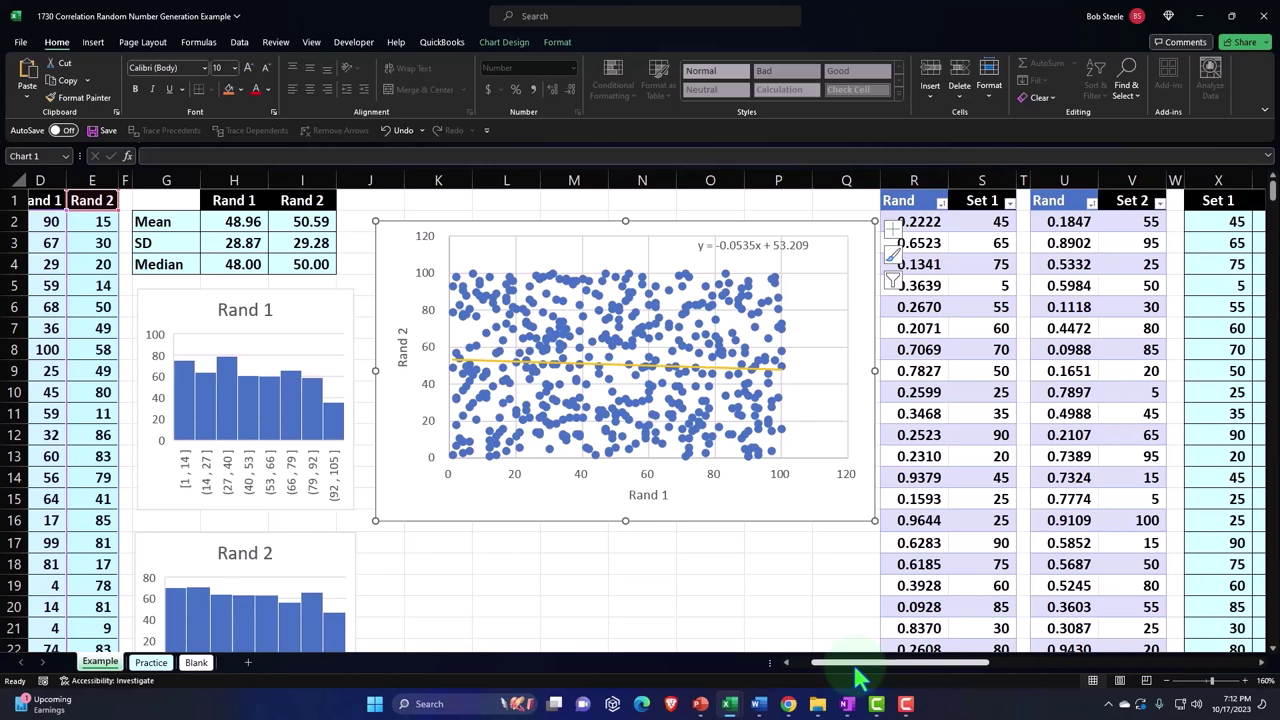
pyautogui.moveTo(857, 668); pyautogui.dragTo(874, 668)
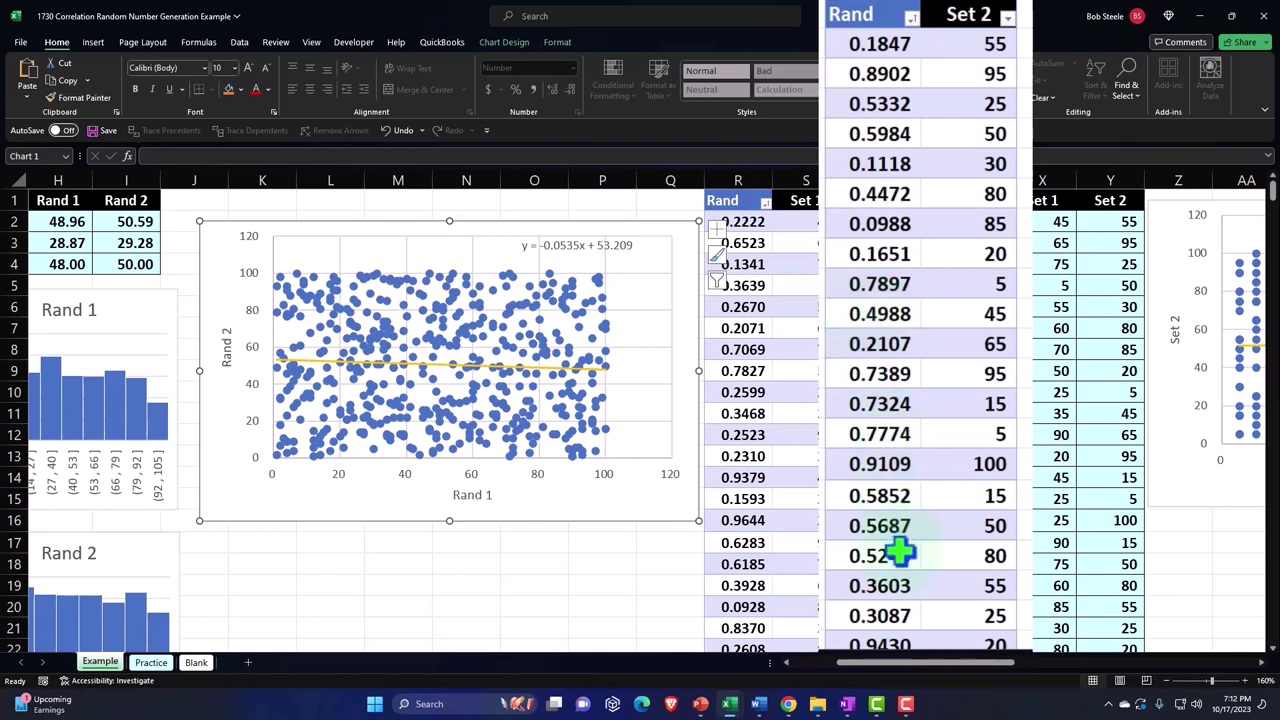
pyautogui.moveTo(882, 666); pyautogui.dragTo(942, 670)
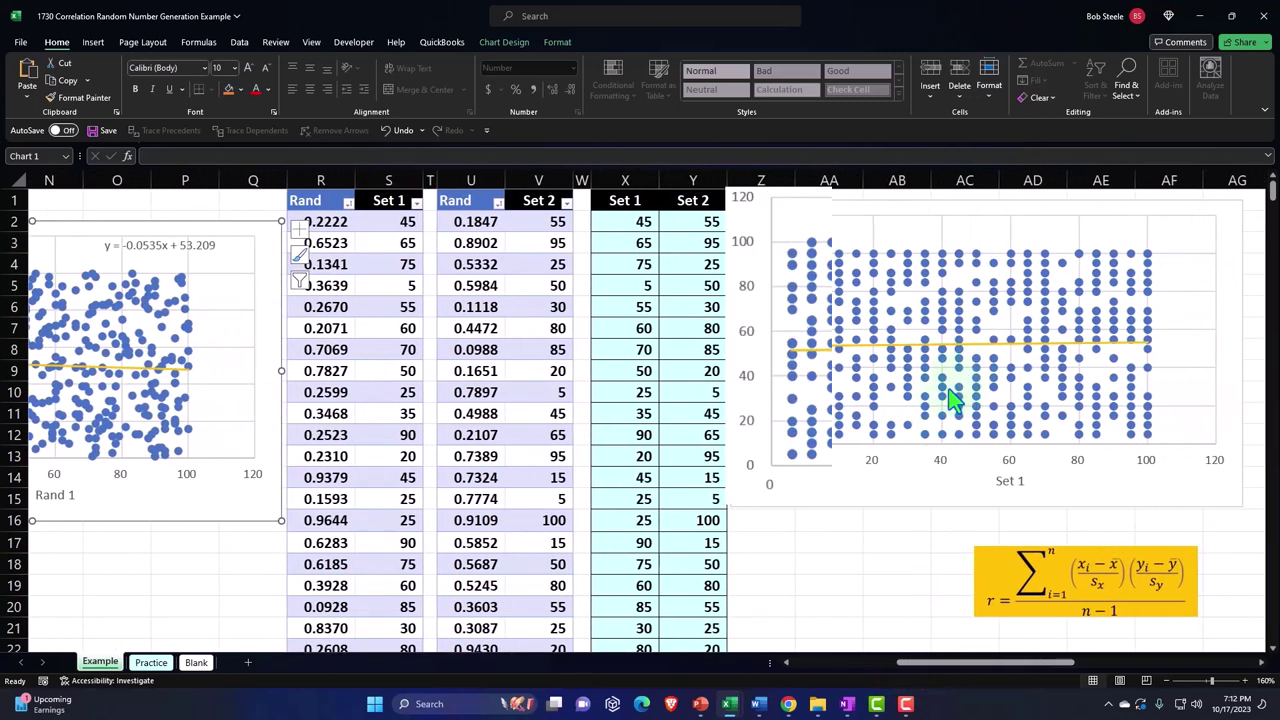
pyautogui.moveTo(945, 415)
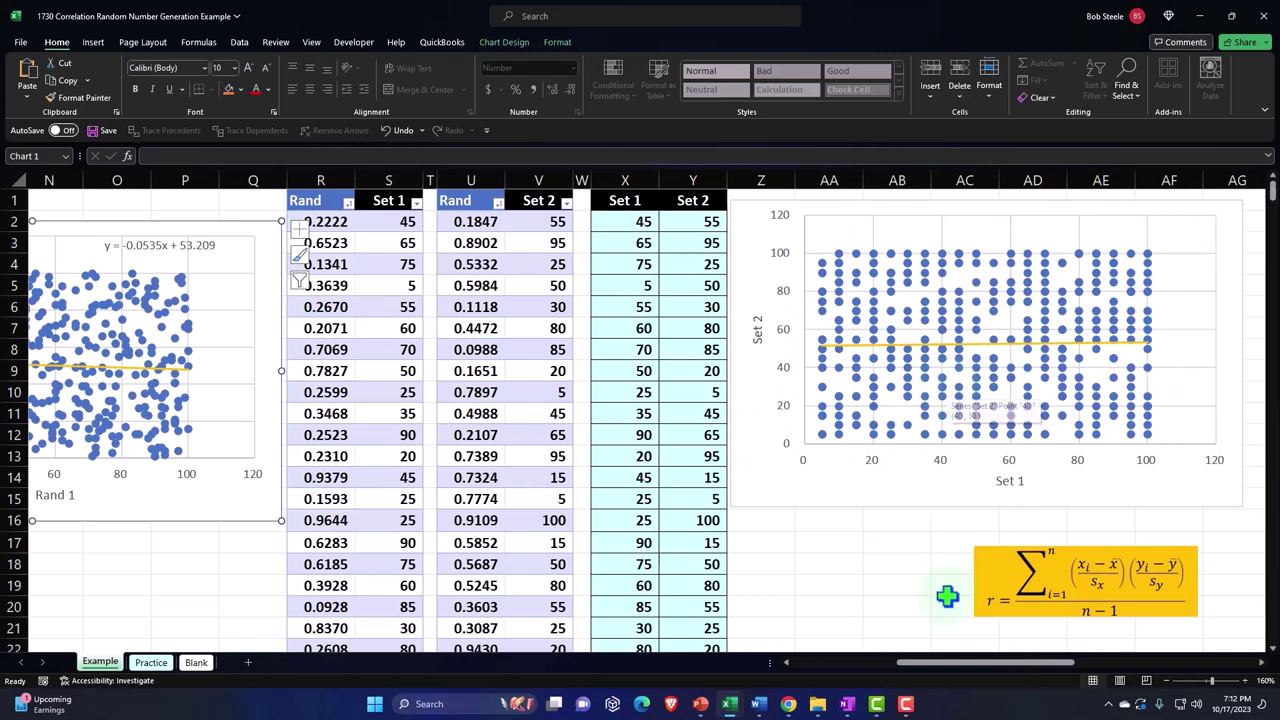
pyautogui.moveTo(925, 672); pyautogui.dragTo(886, 672)
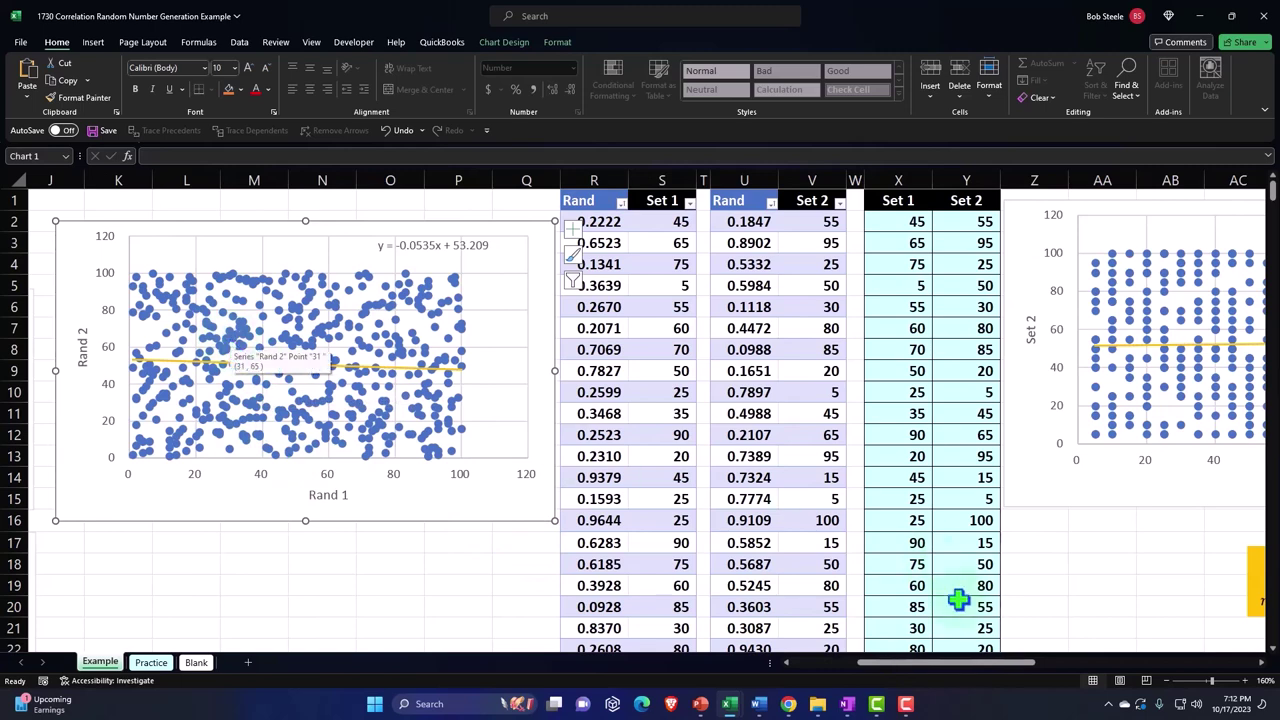
pyautogui.moveTo(938, 668); pyautogui.dragTo(972, 668)
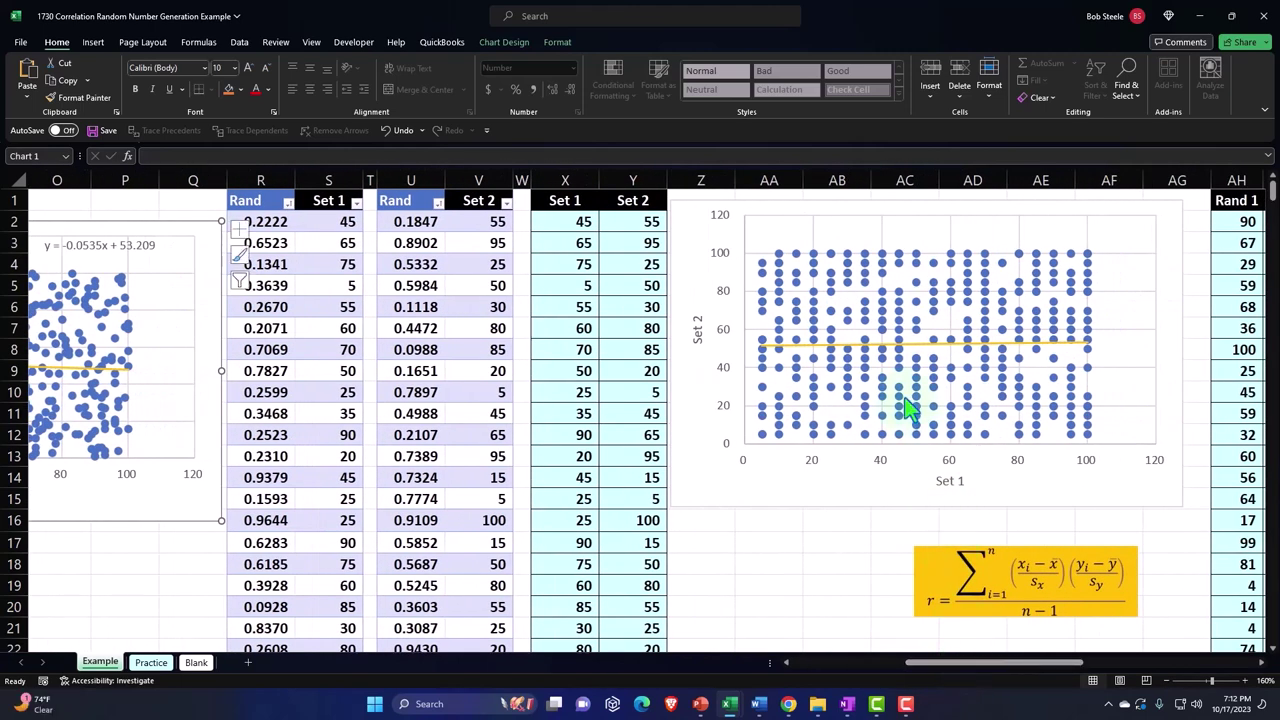
pyautogui.moveTo(826, 351)
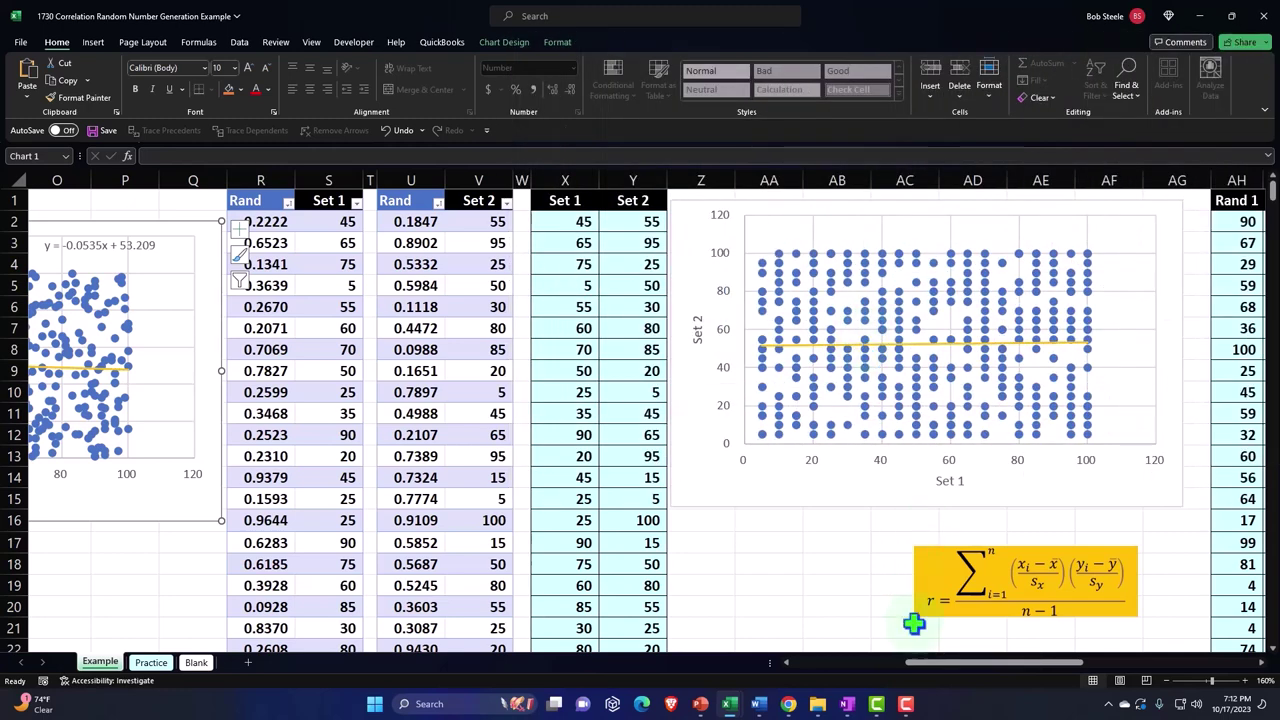
pyautogui.moveTo(918, 662); pyautogui.dragTo(852, 662)
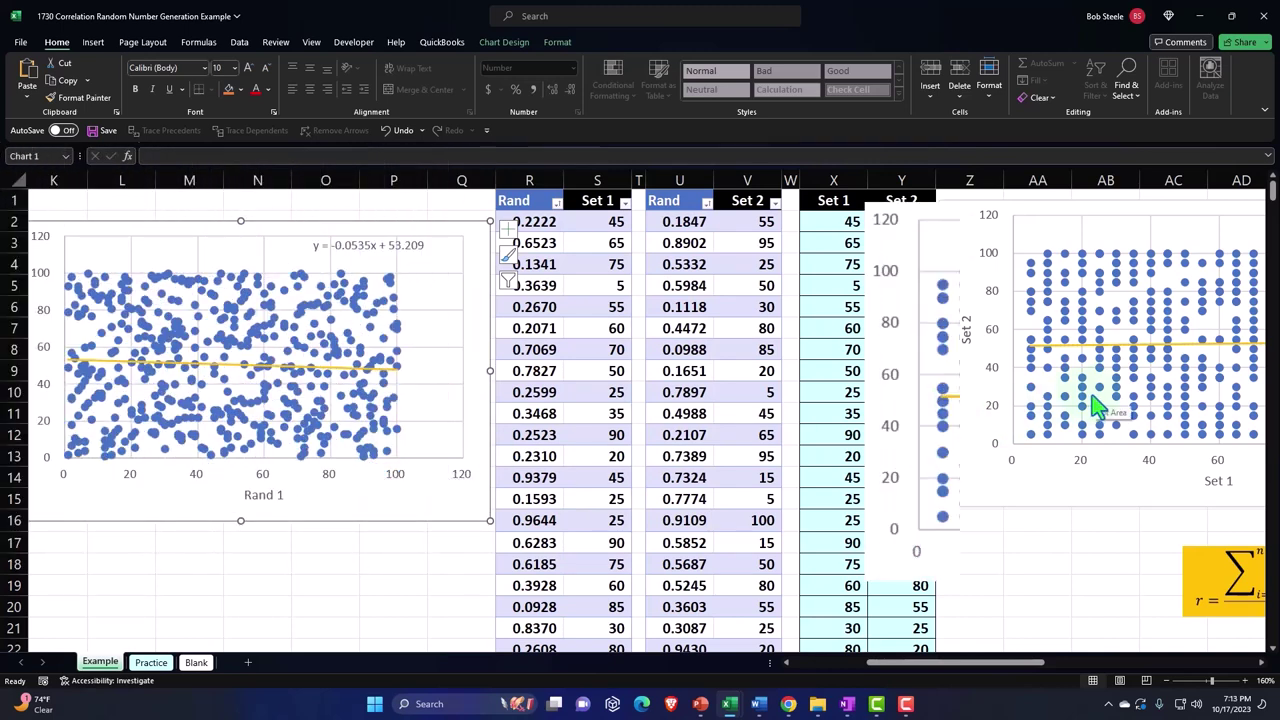
pyautogui.moveTo(1088, 398)
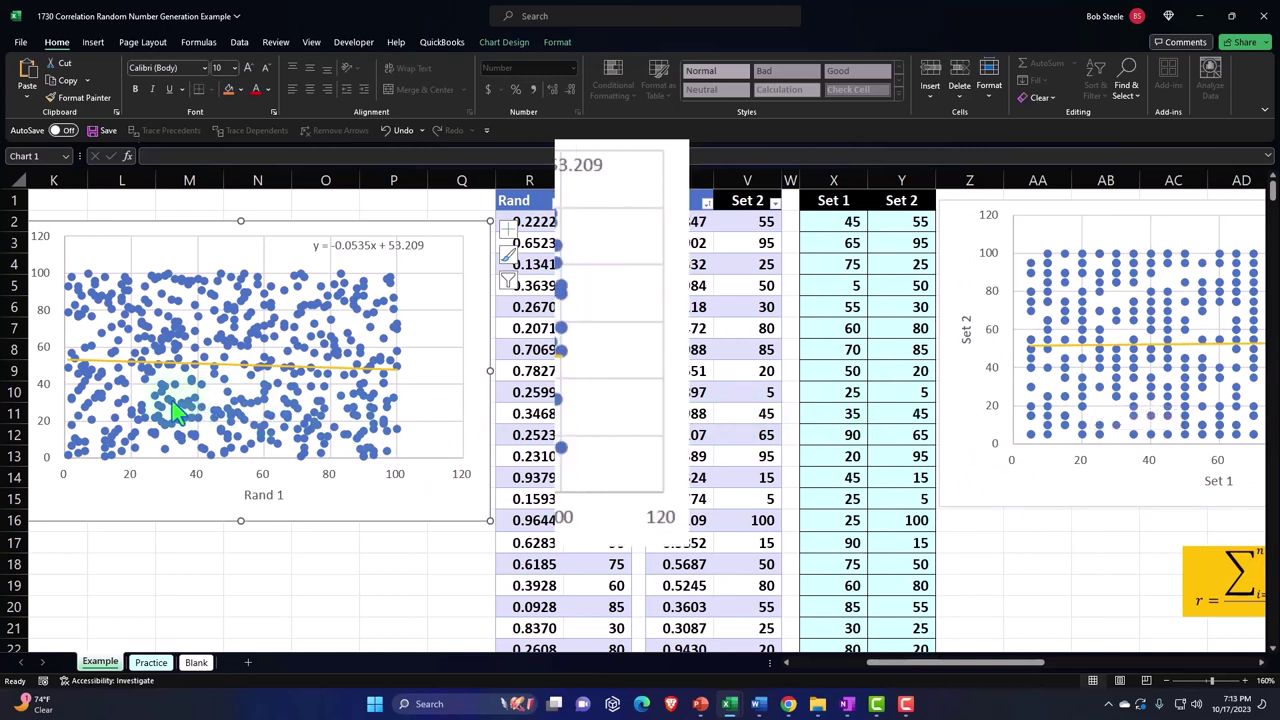
pyautogui.moveTo(370, 395)
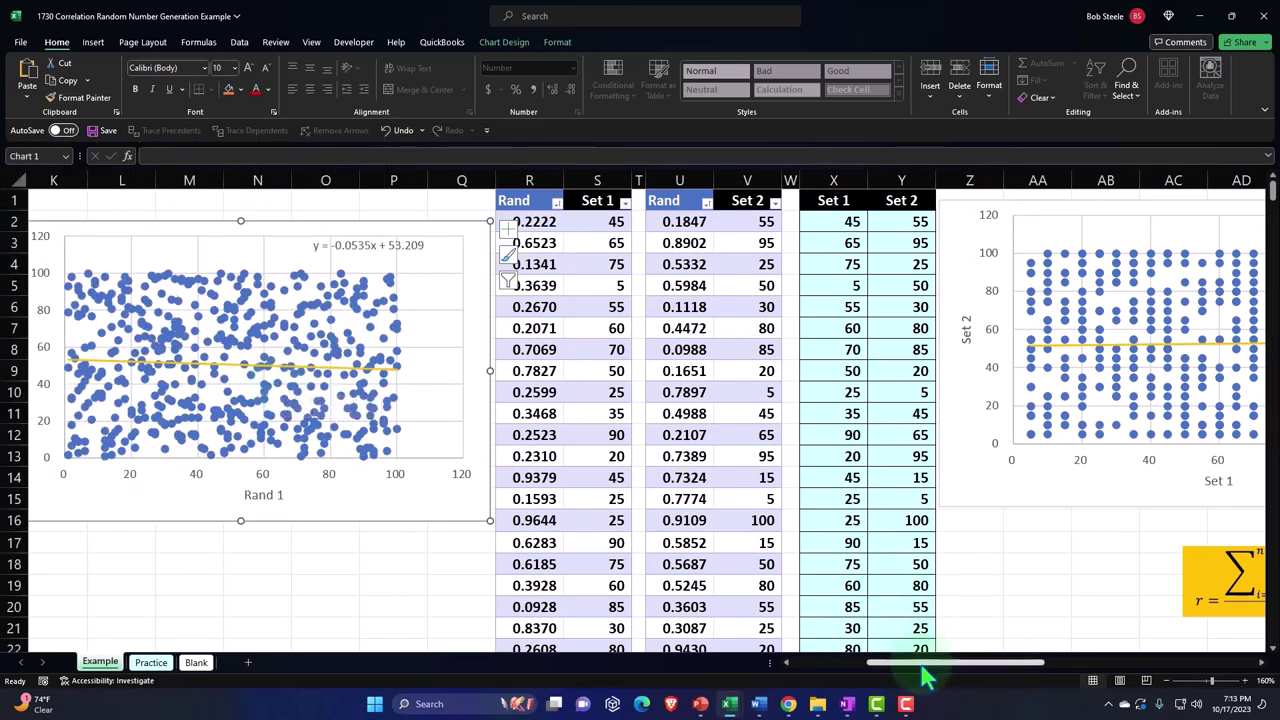
pyautogui.moveTo(925, 662); pyautogui.dragTo(1103, 691)
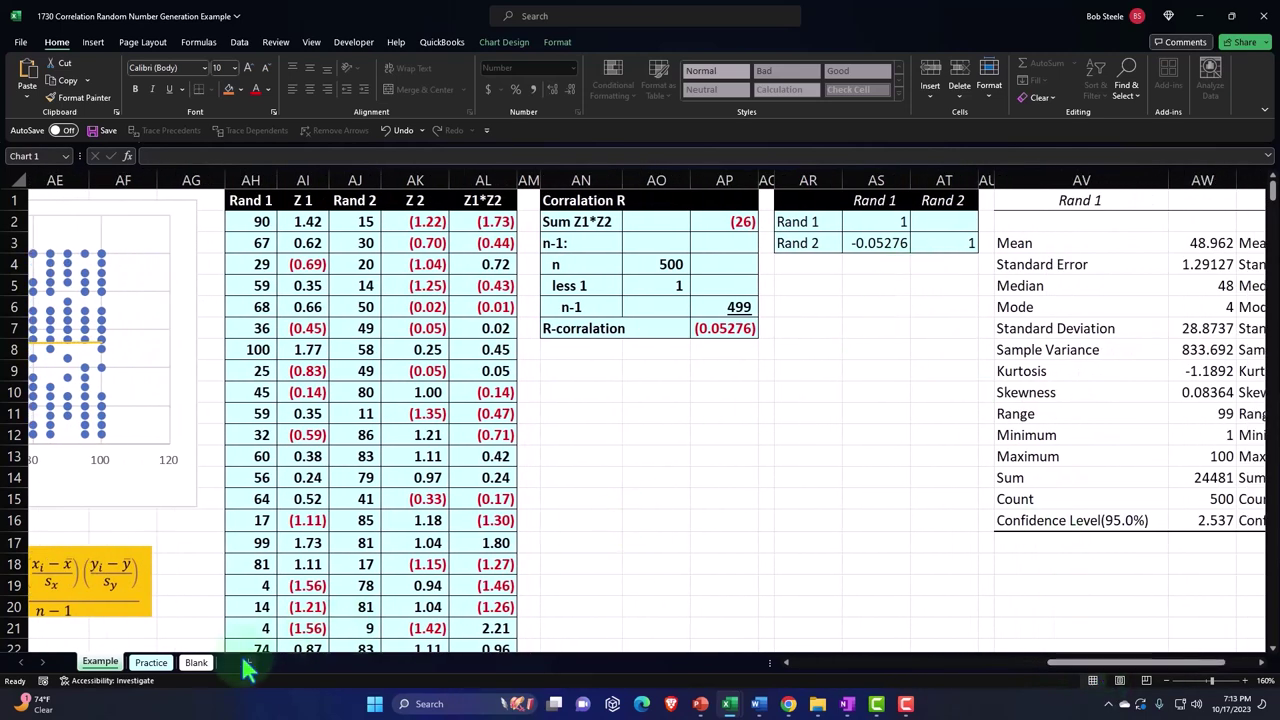
# Step: Format all Blank sheet cells as Currency with no symbol, 0 decimals and red (1,234) negatives
pyautogui.click(420, 598)
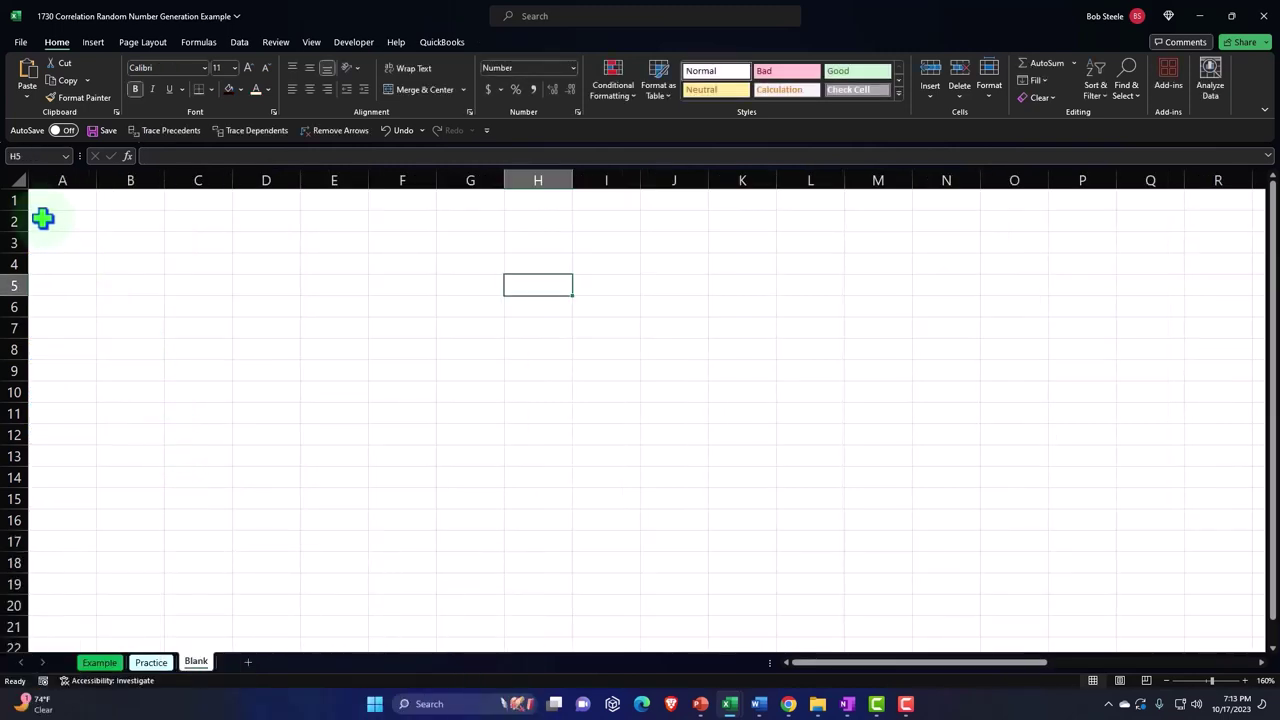
pyautogui.click(17, 181)
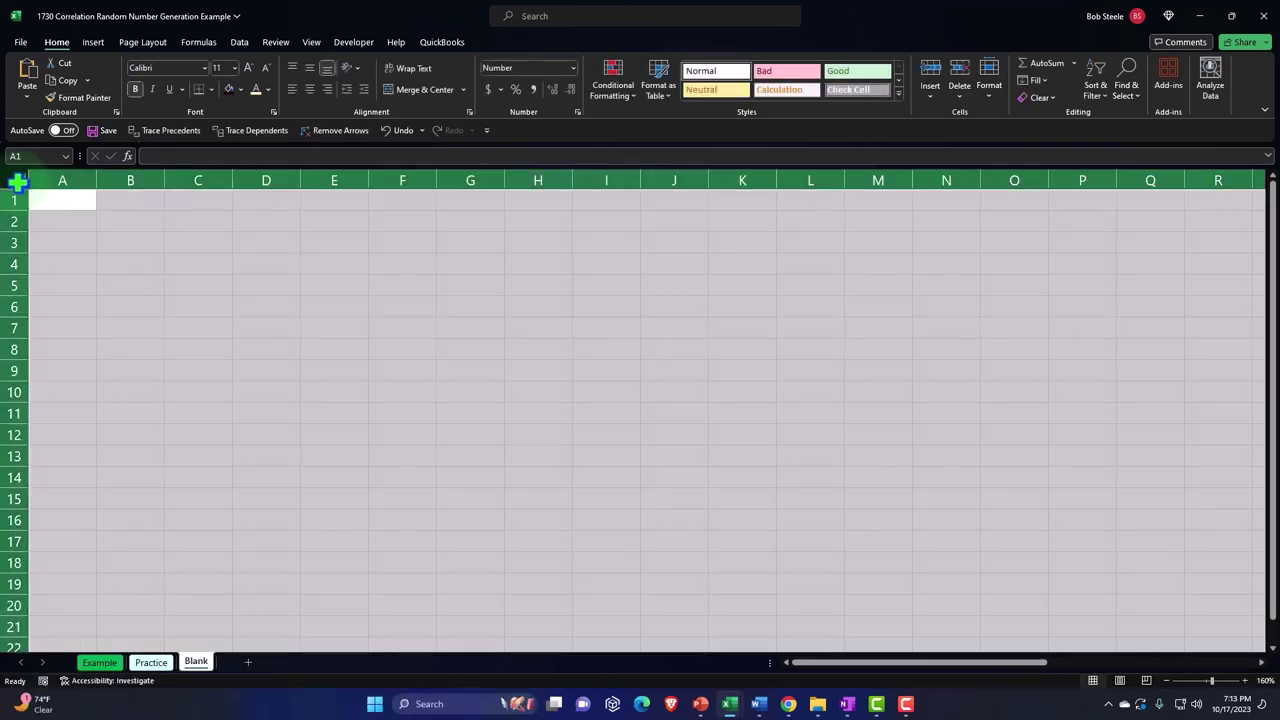
pyautogui.rightClick(139, 253)
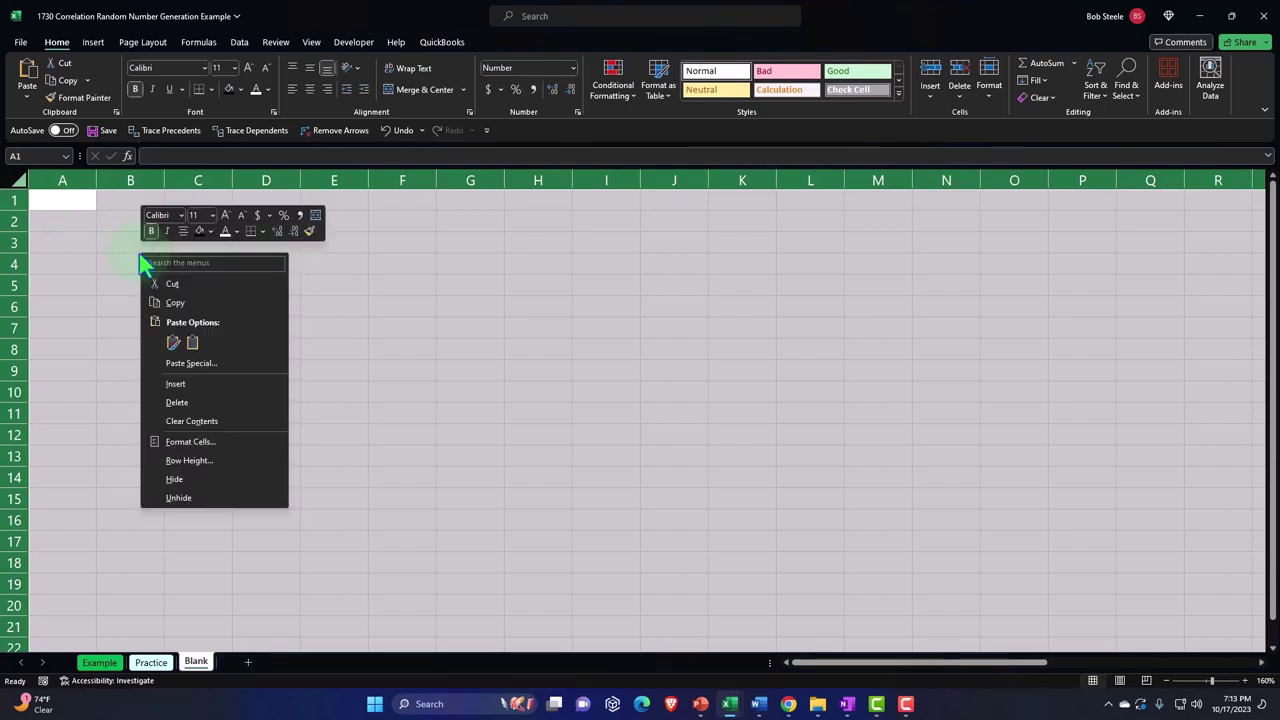
pyautogui.click(190, 441)
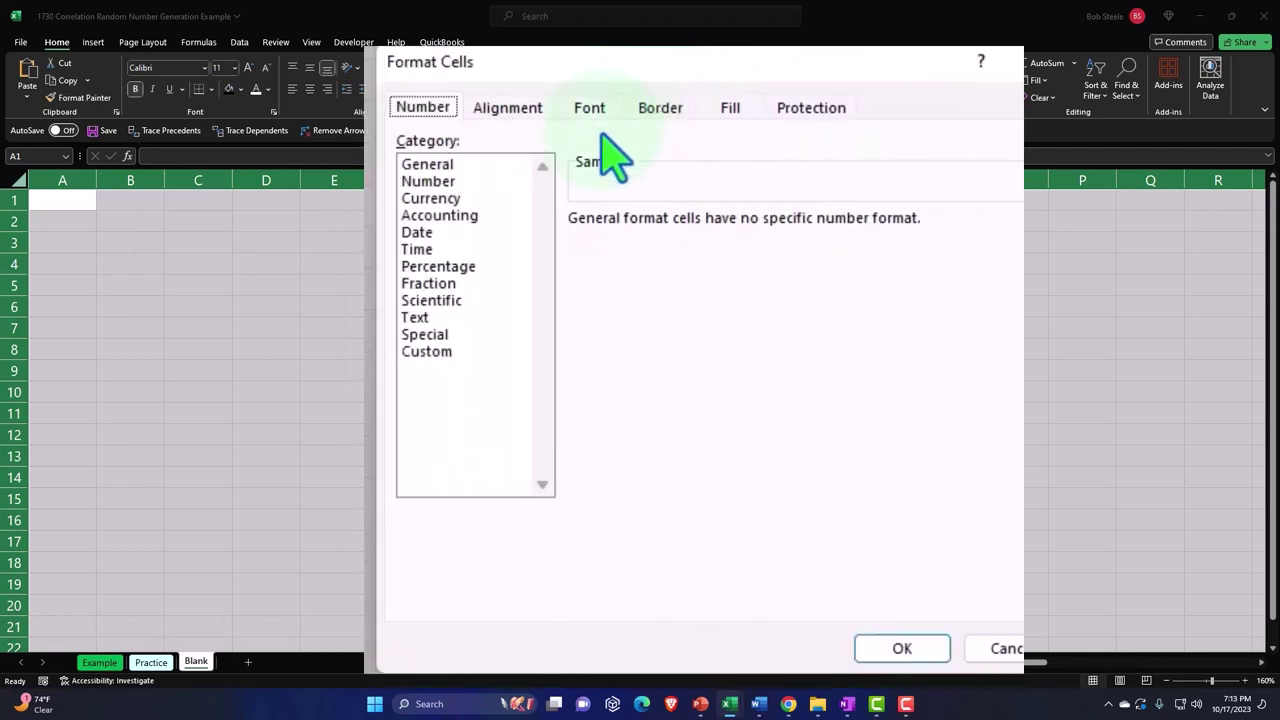
pyautogui.click(452, 198)
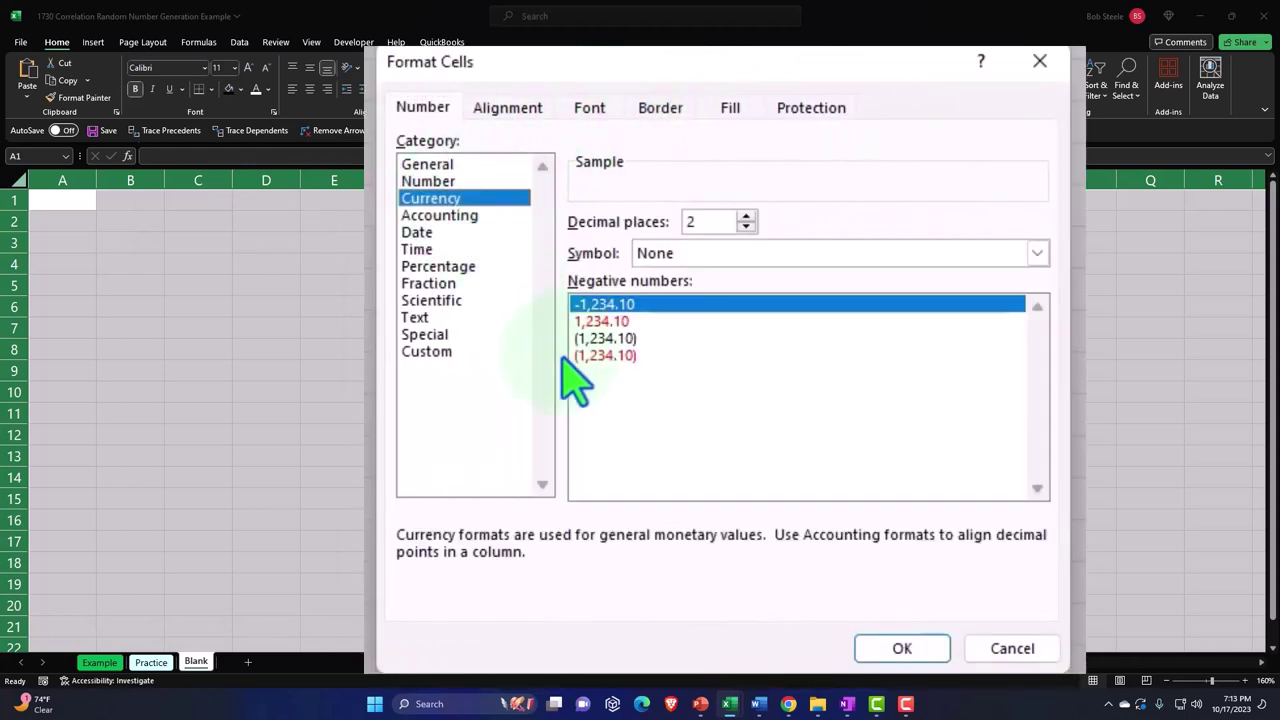
pyautogui.click(600, 356)
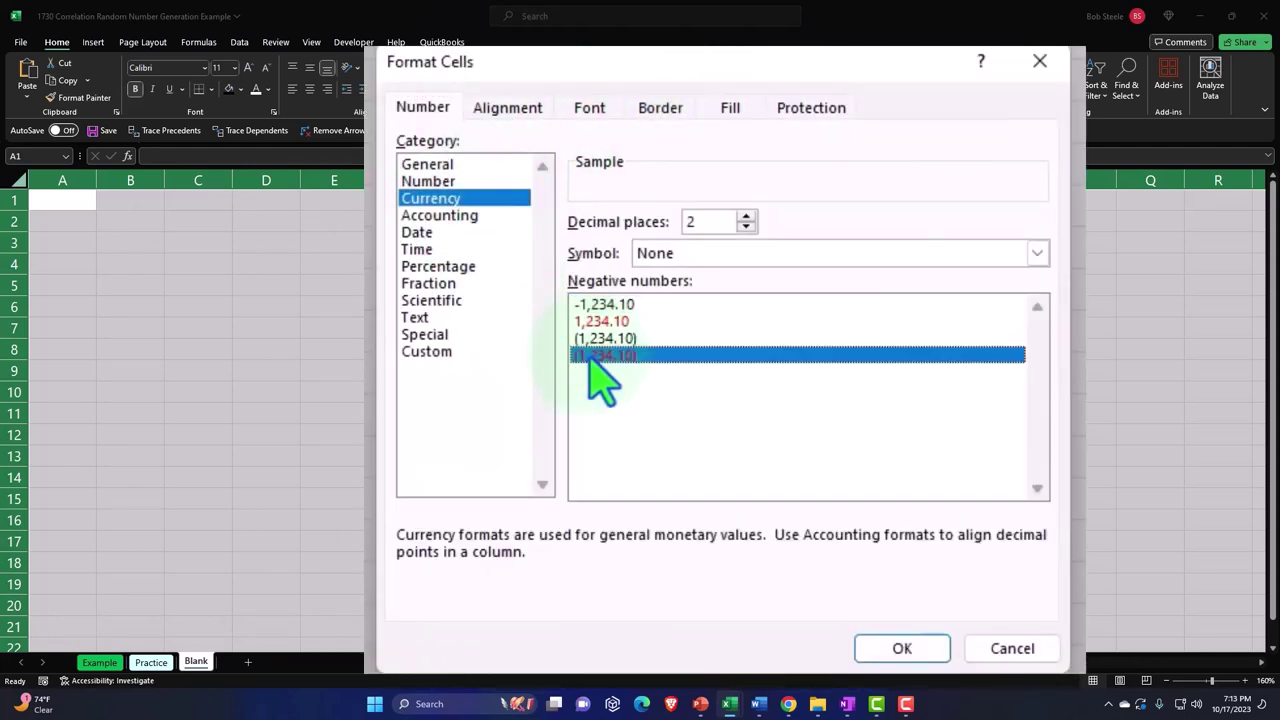
pyautogui.click(746, 226)
pyautogui.click(746, 226)
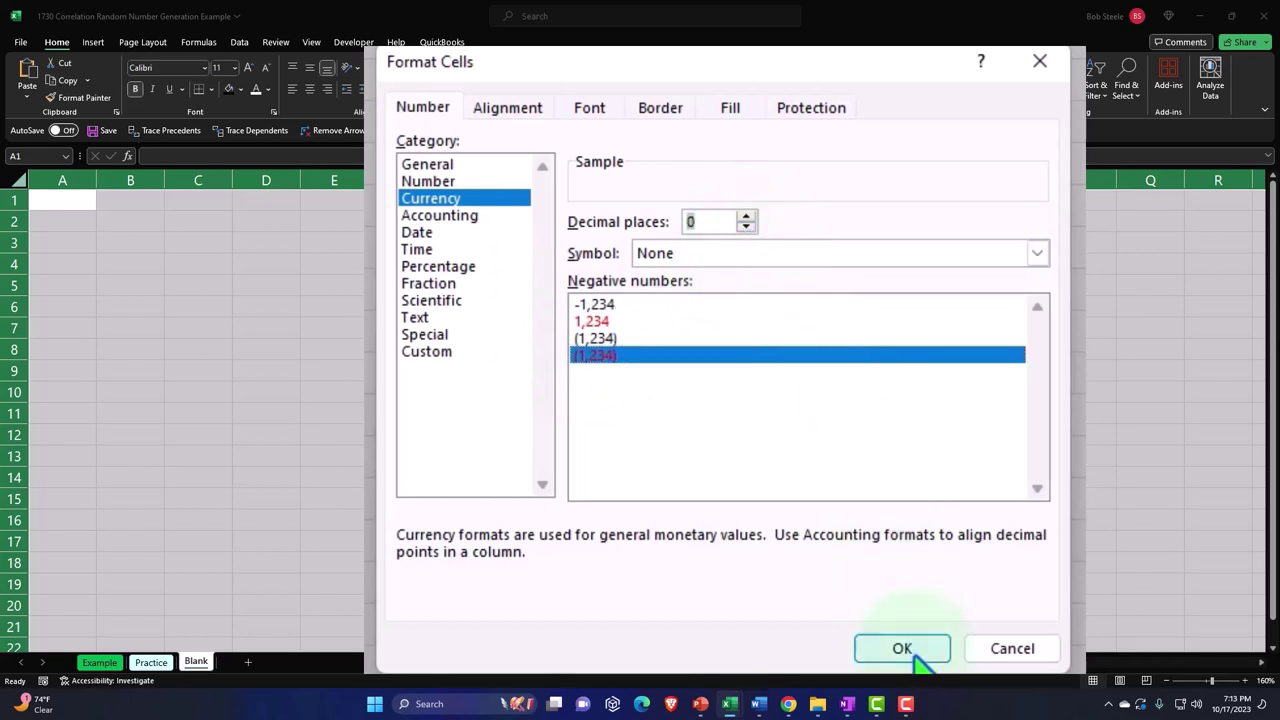
pyautogui.click(817, 514)
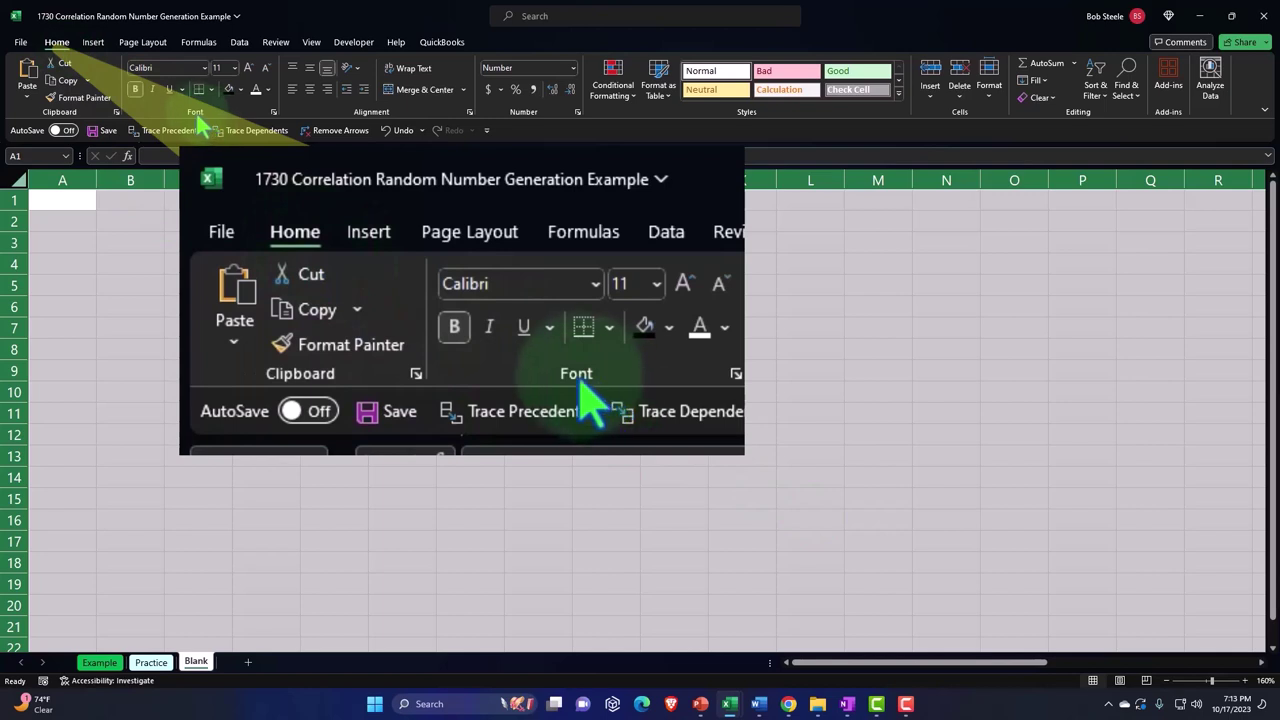
# Step: Enter bold headings 'Rand 1' in A1 and 'Rand 2' in B1
pyautogui.click(136, 93)
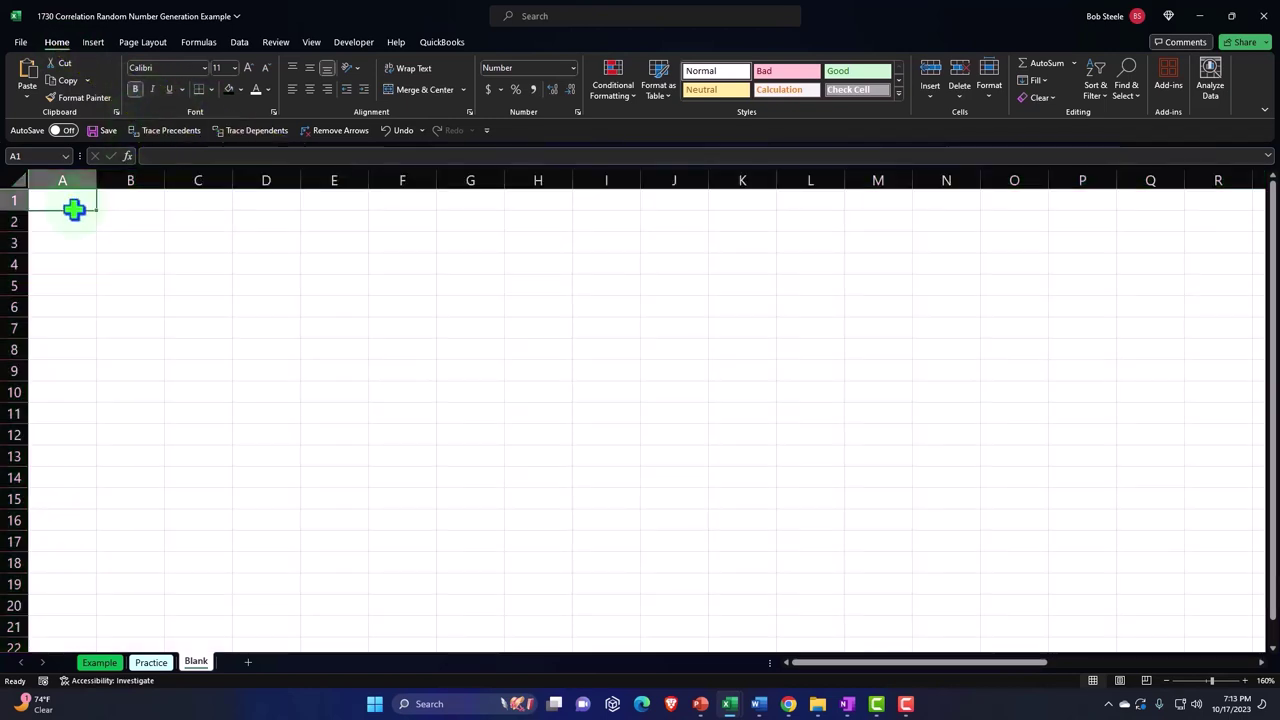
pyautogui.scroll(1, 100, 385)
pyautogui.scroll(5, 100, 385)
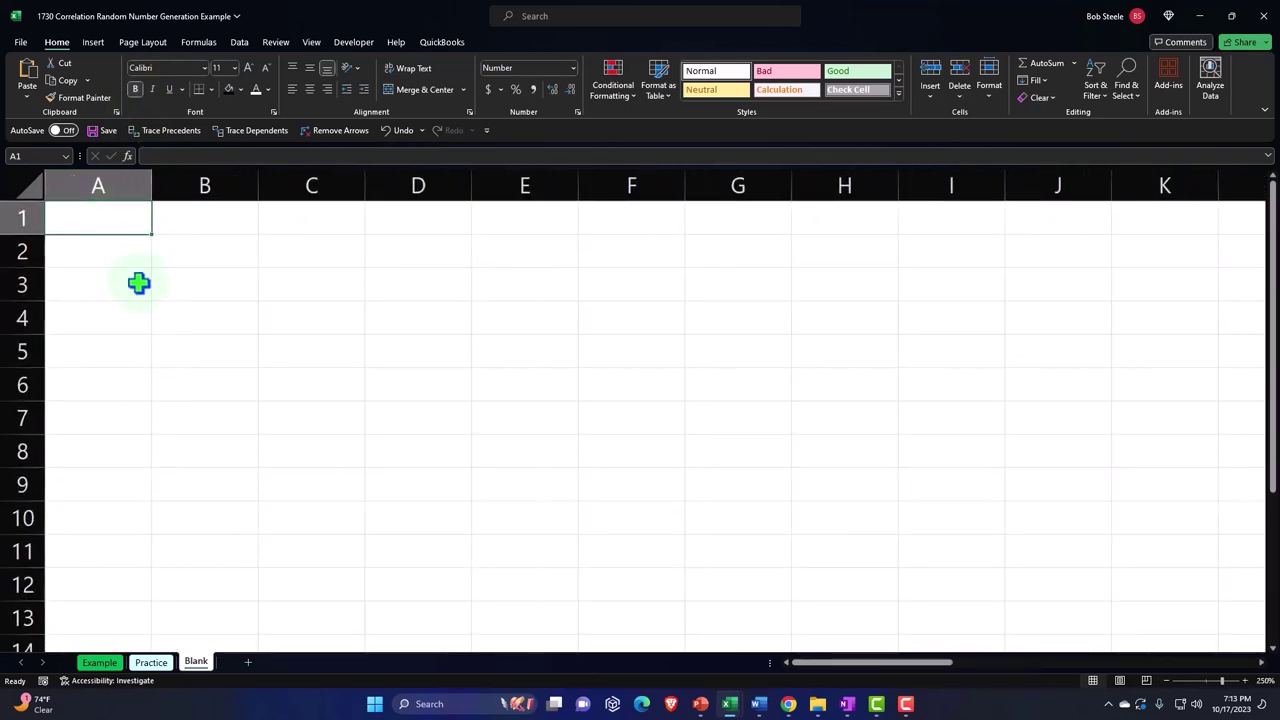
pyautogui.write('Rand')
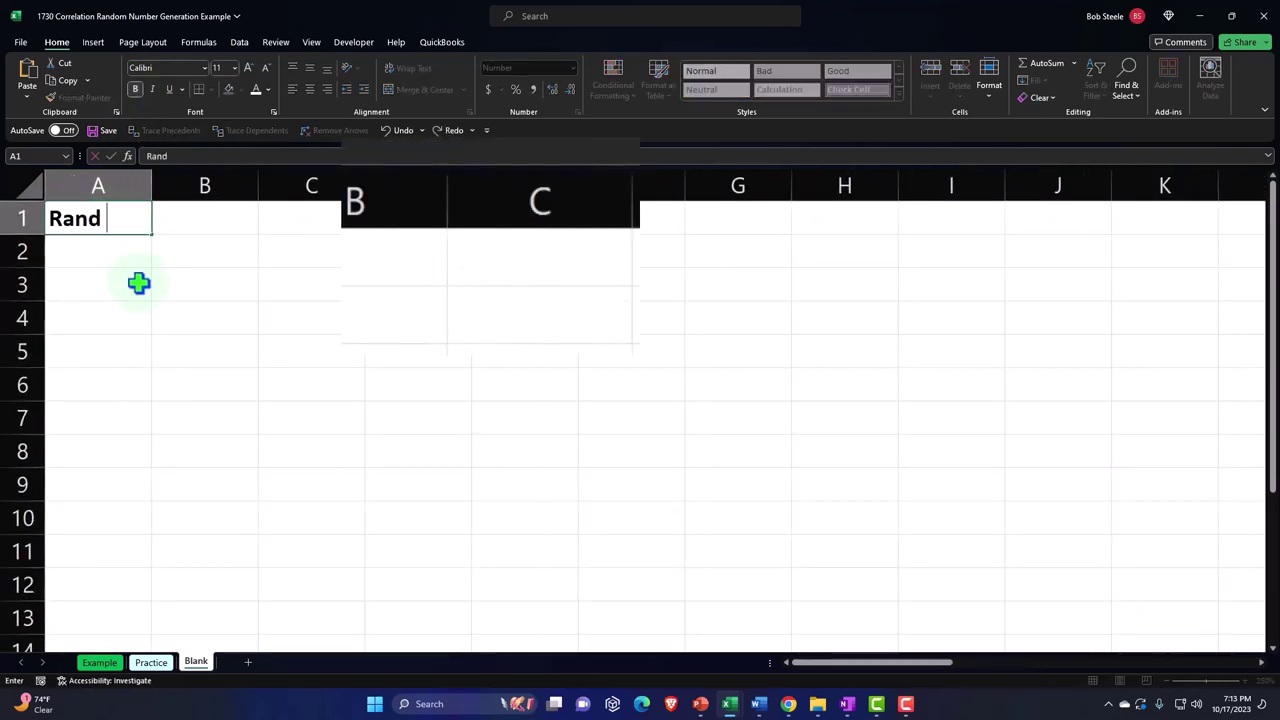
pyautogui.write(' 1')
pyautogui.press('Return')
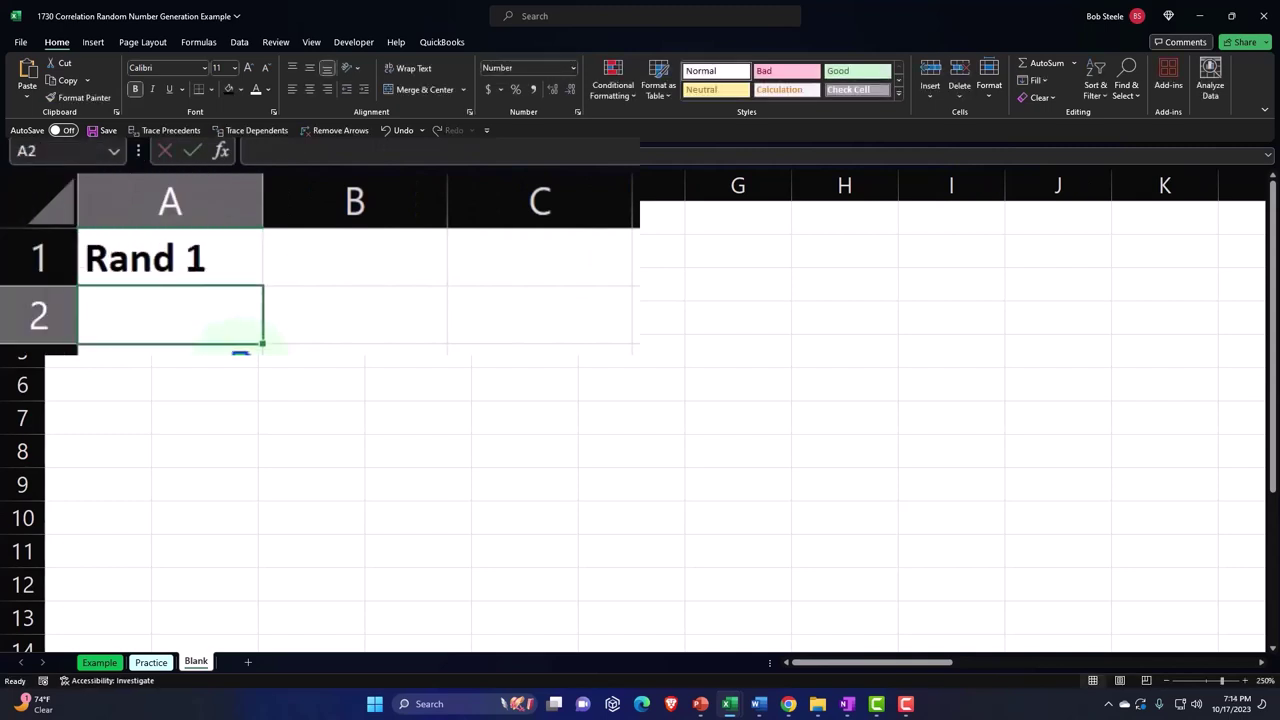
pyautogui.press('Right')
pyautogui.press('Up')
pyautogui.write('R')
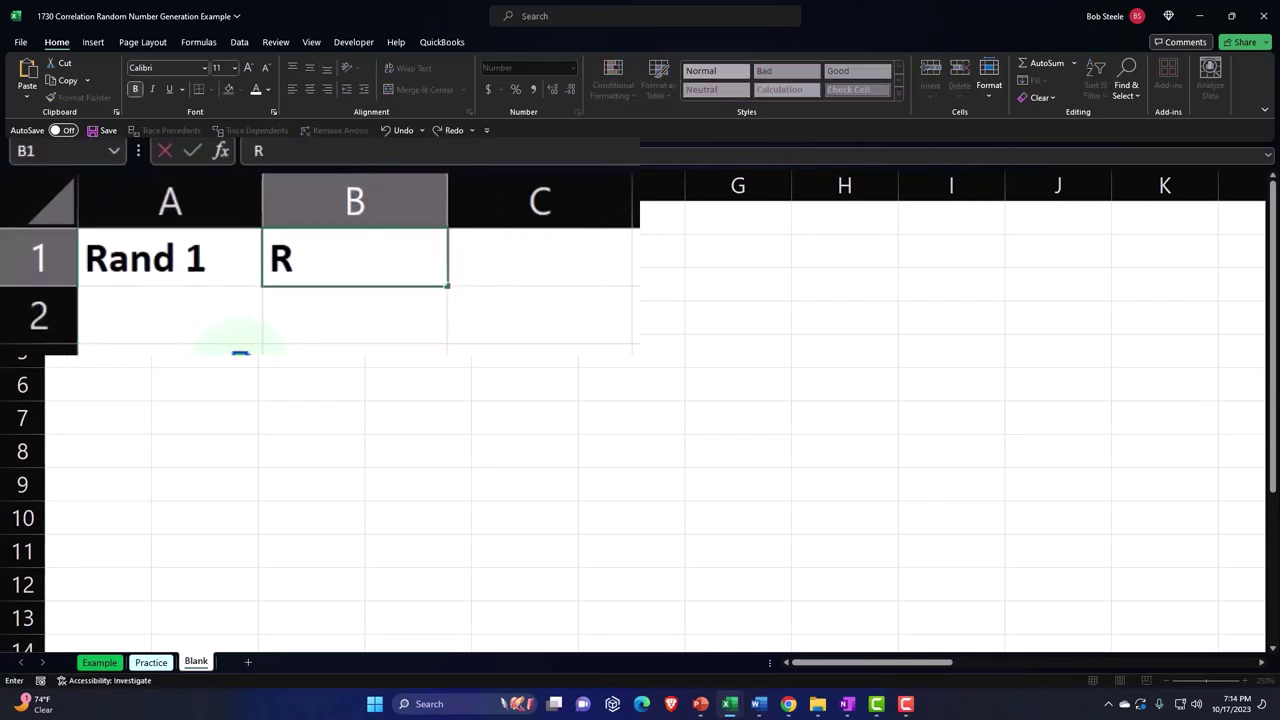
pyautogui.write('and 2')
pyautogui.press('Return')
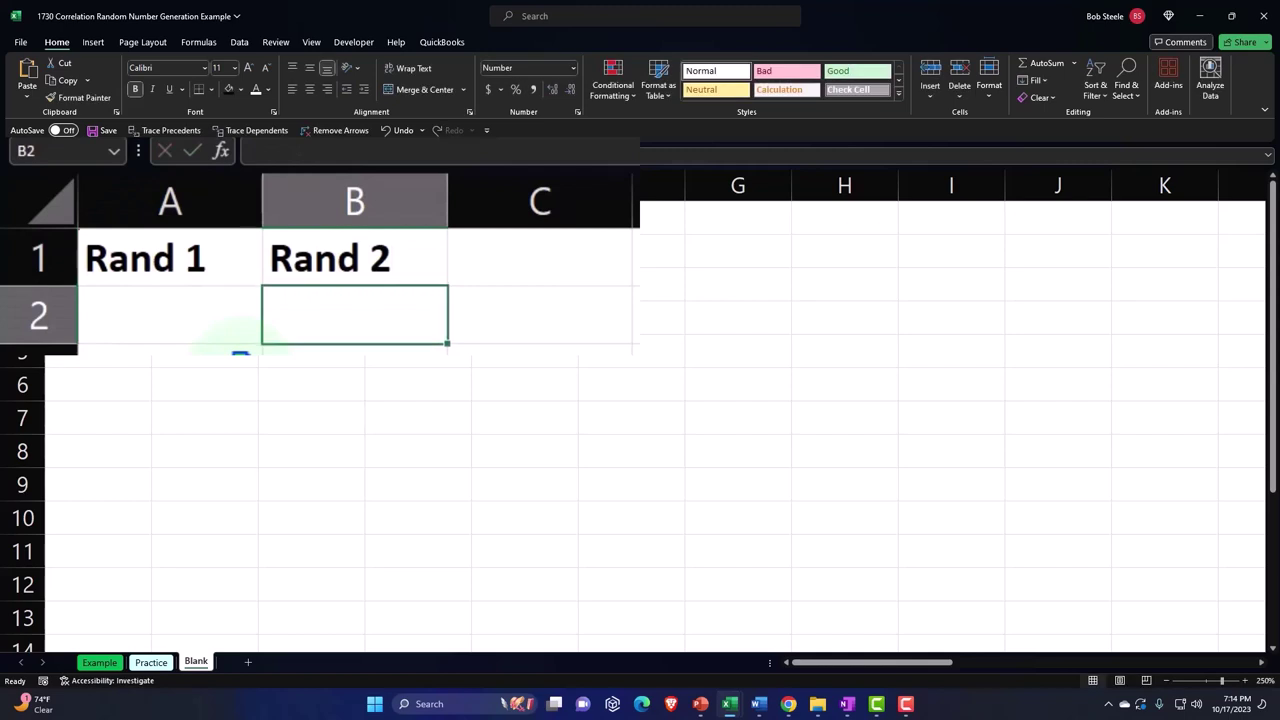
# Step: Give A1:B1 black fill, white font and centered alignment
pyautogui.moveTo(223, 257); pyautogui.dragTo(289, 259)
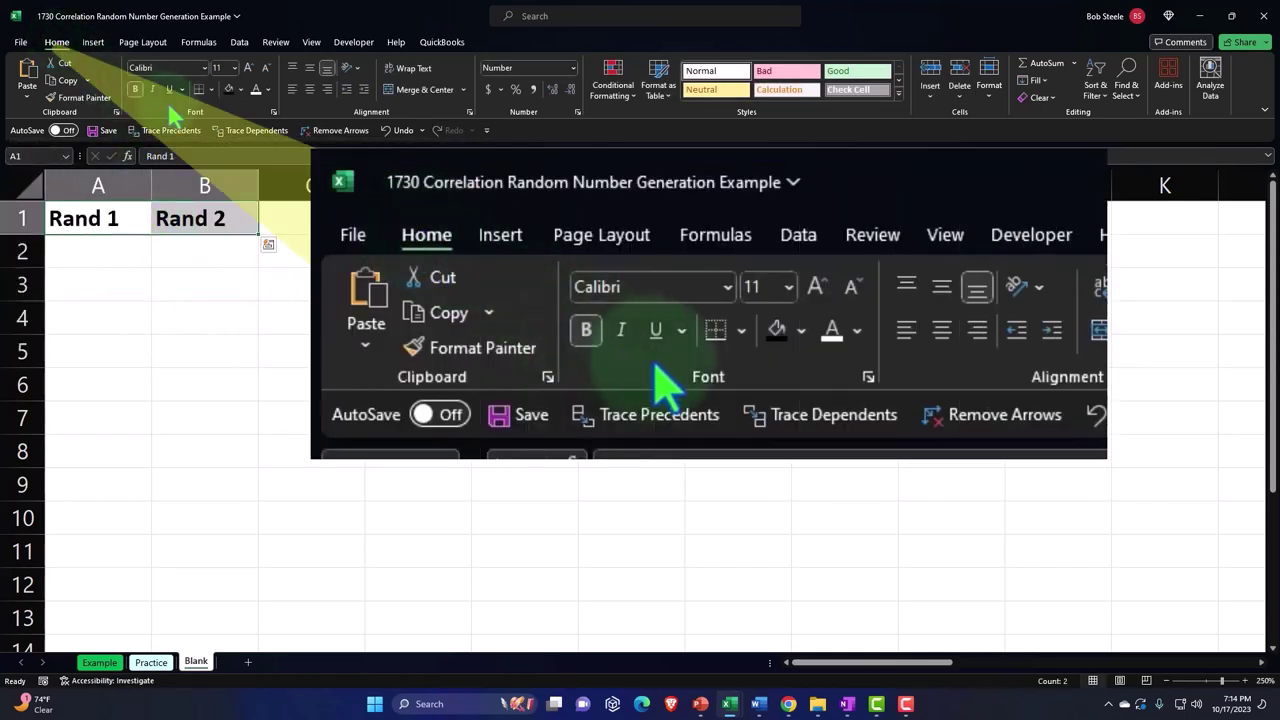
pyautogui.click(228, 90)
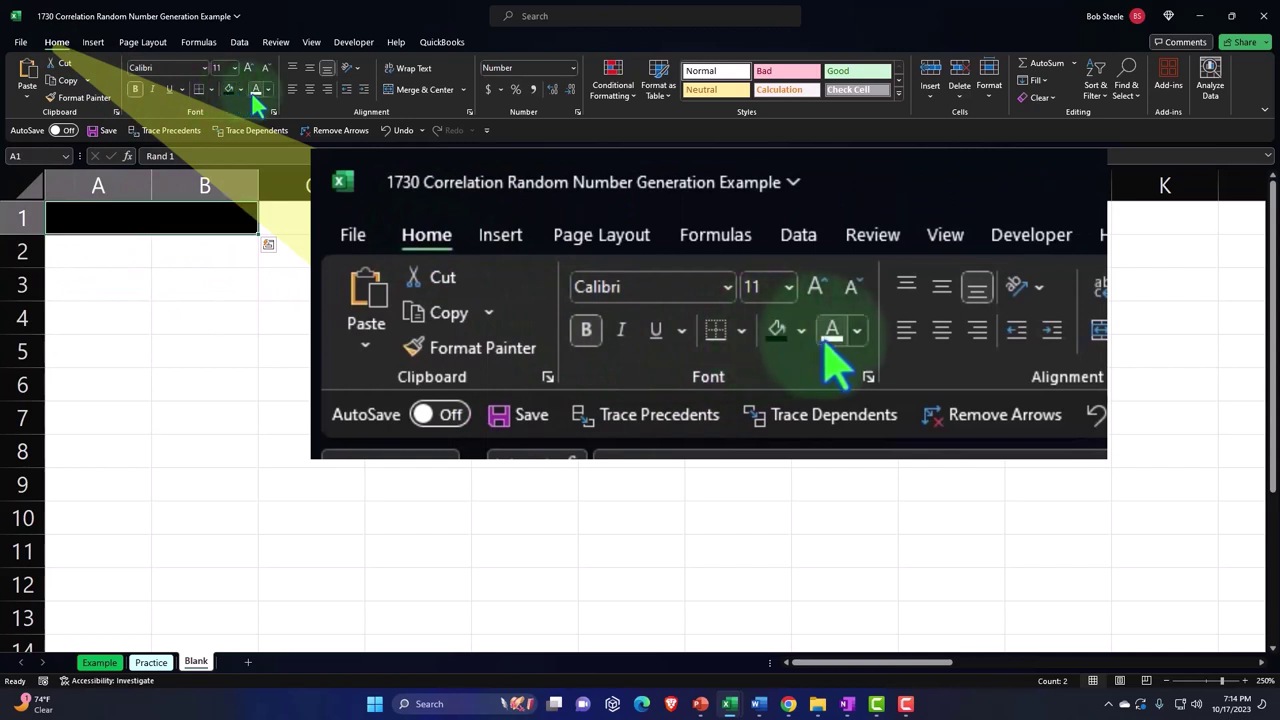
pyautogui.click(256, 90)
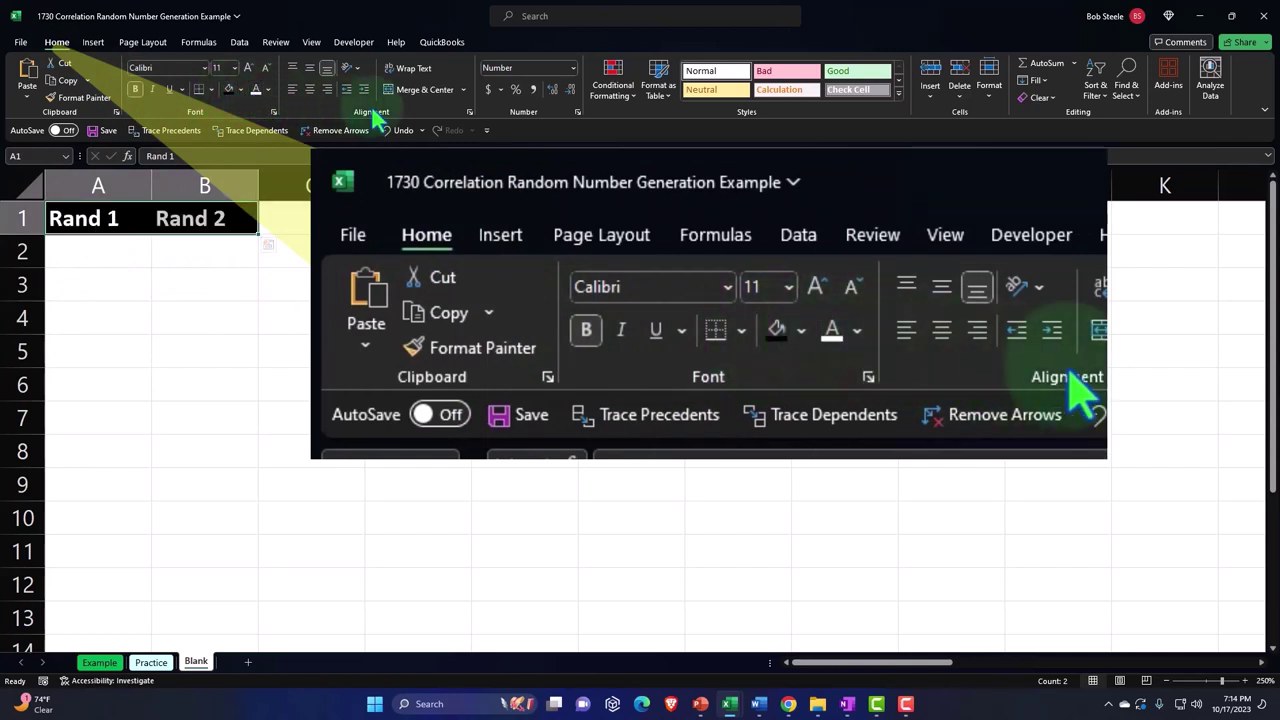
pyautogui.click(311, 89)
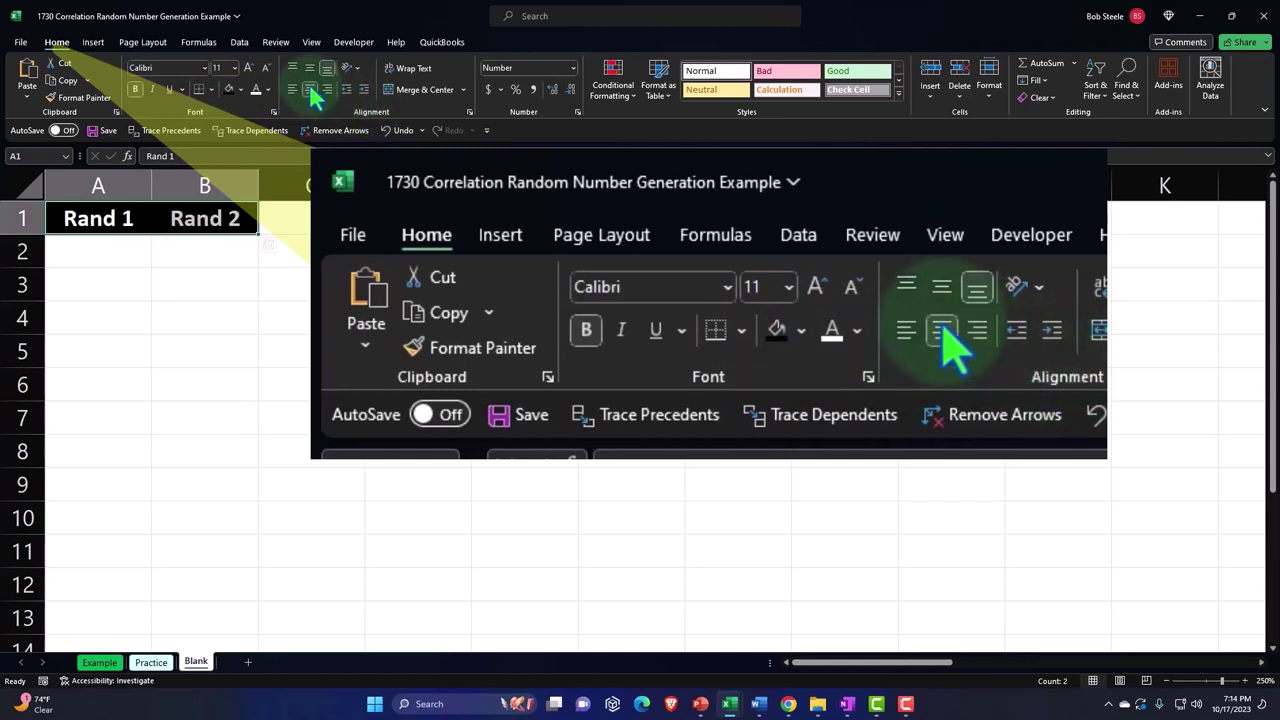
pyautogui.click(126, 248)
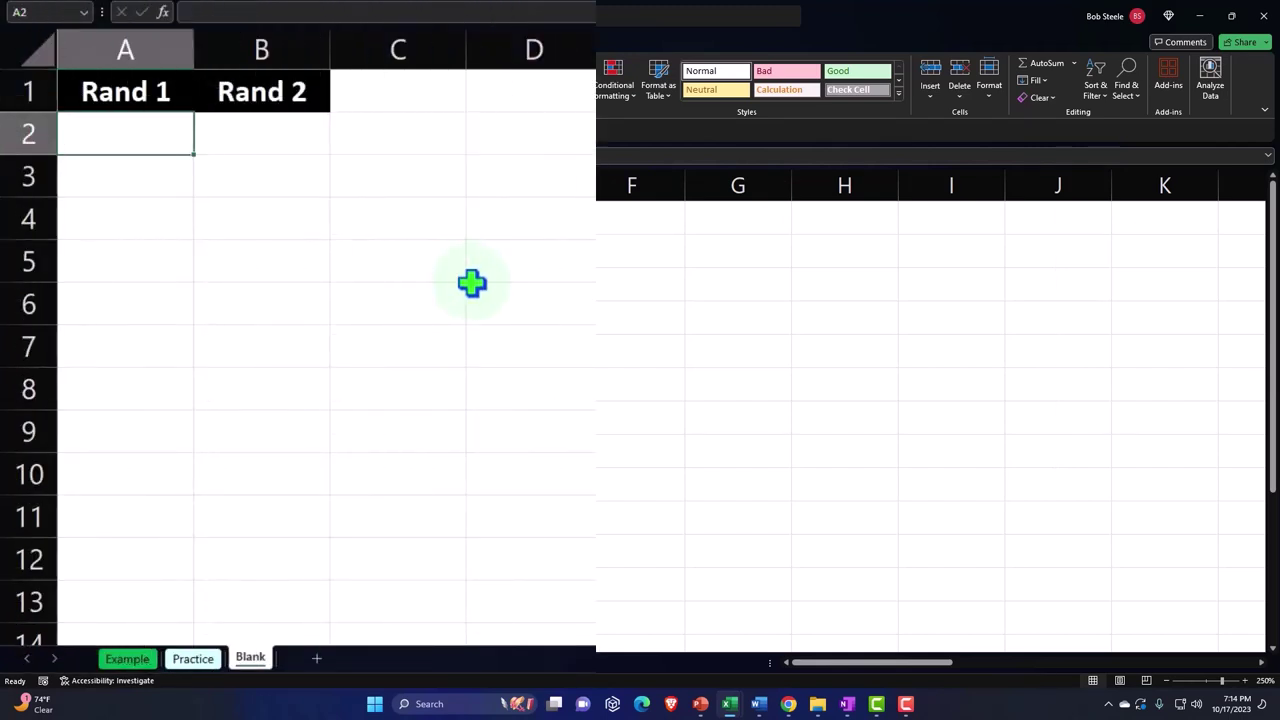
# Step: Enter =RANDBETWEEN(1,100) in cell A2, using autocomplete for the function name
pyautogui.write('=')
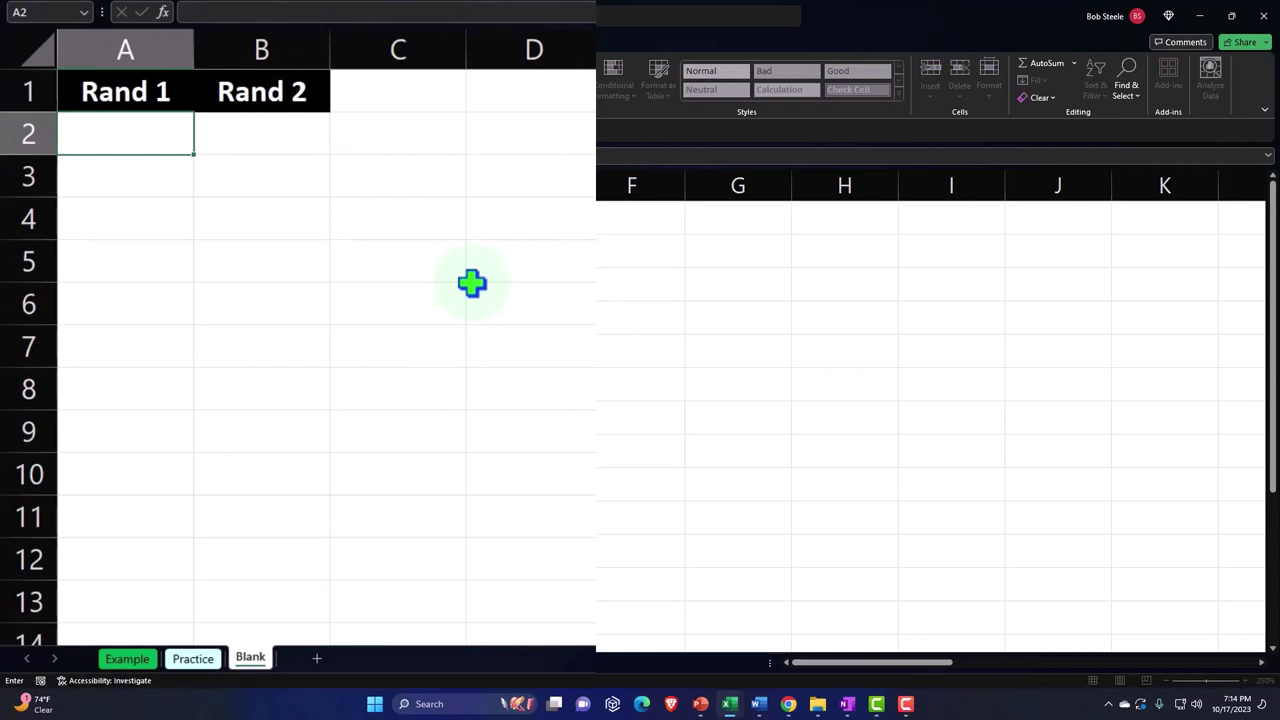
pyautogui.write('rand')
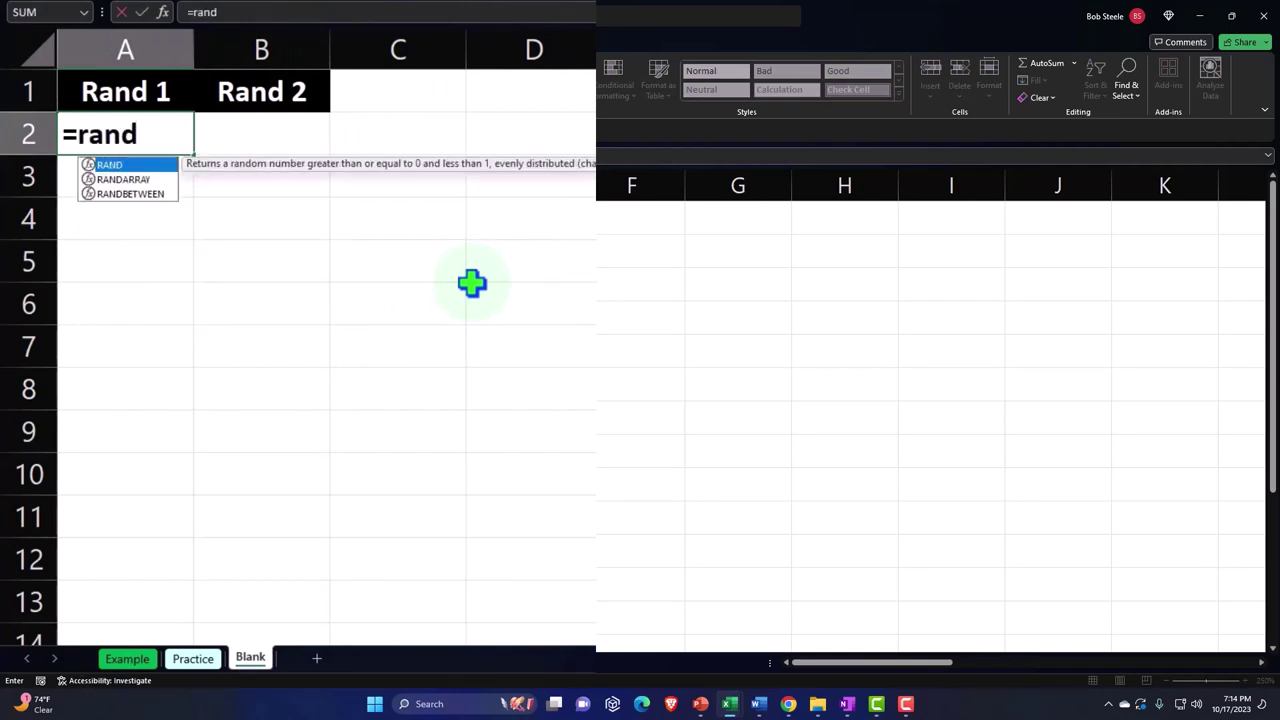
pyautogui.press('Tab')
pyautogui.press('BackSpace')
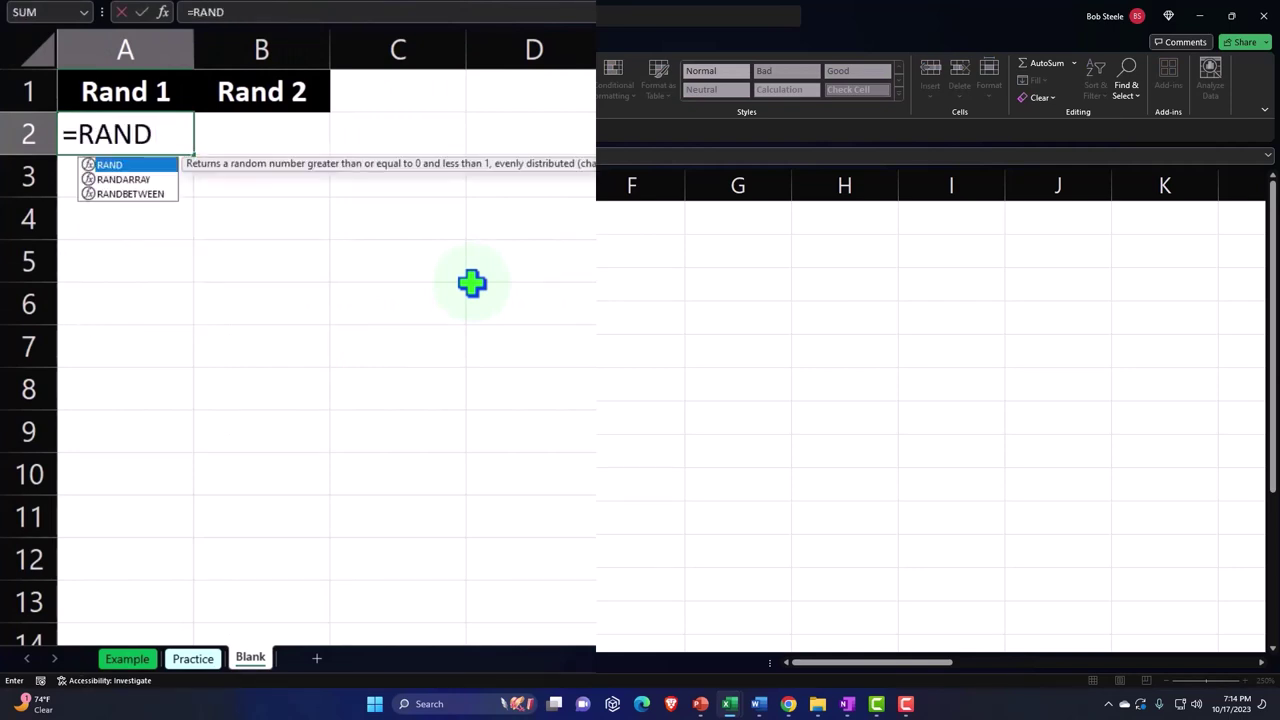
pyautogui.write('b')
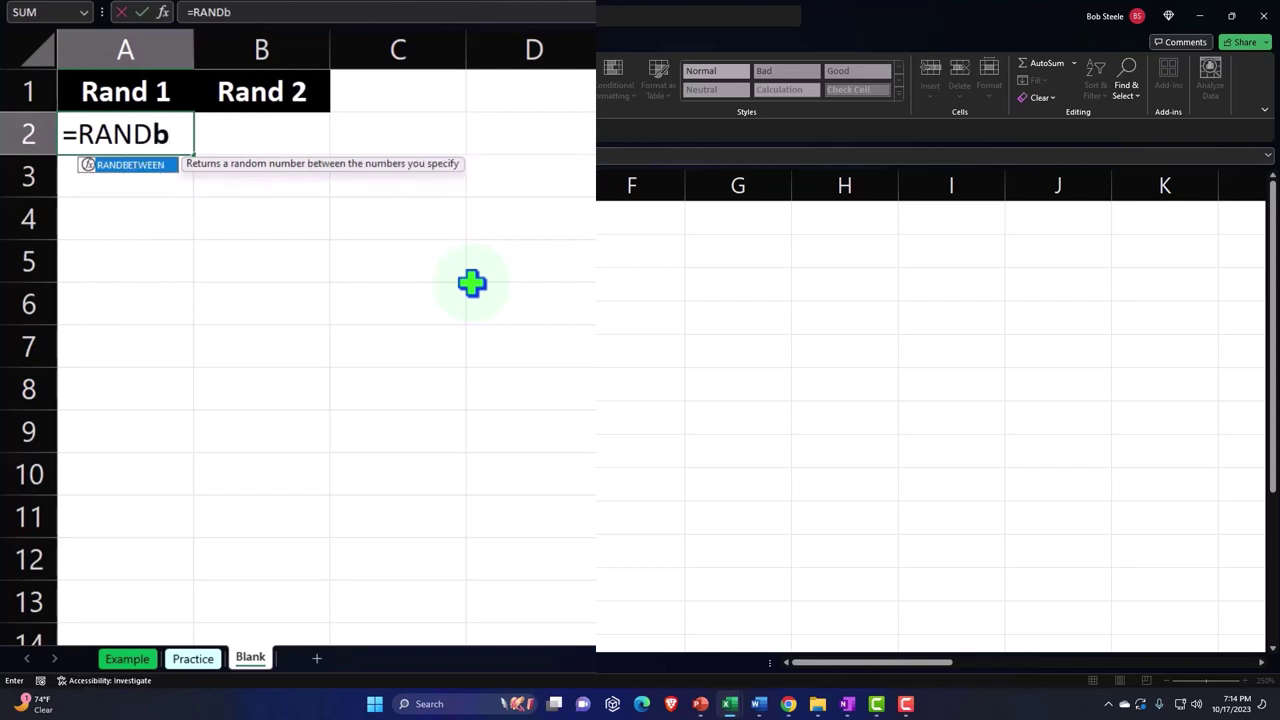
pyautogui.press('Tab')
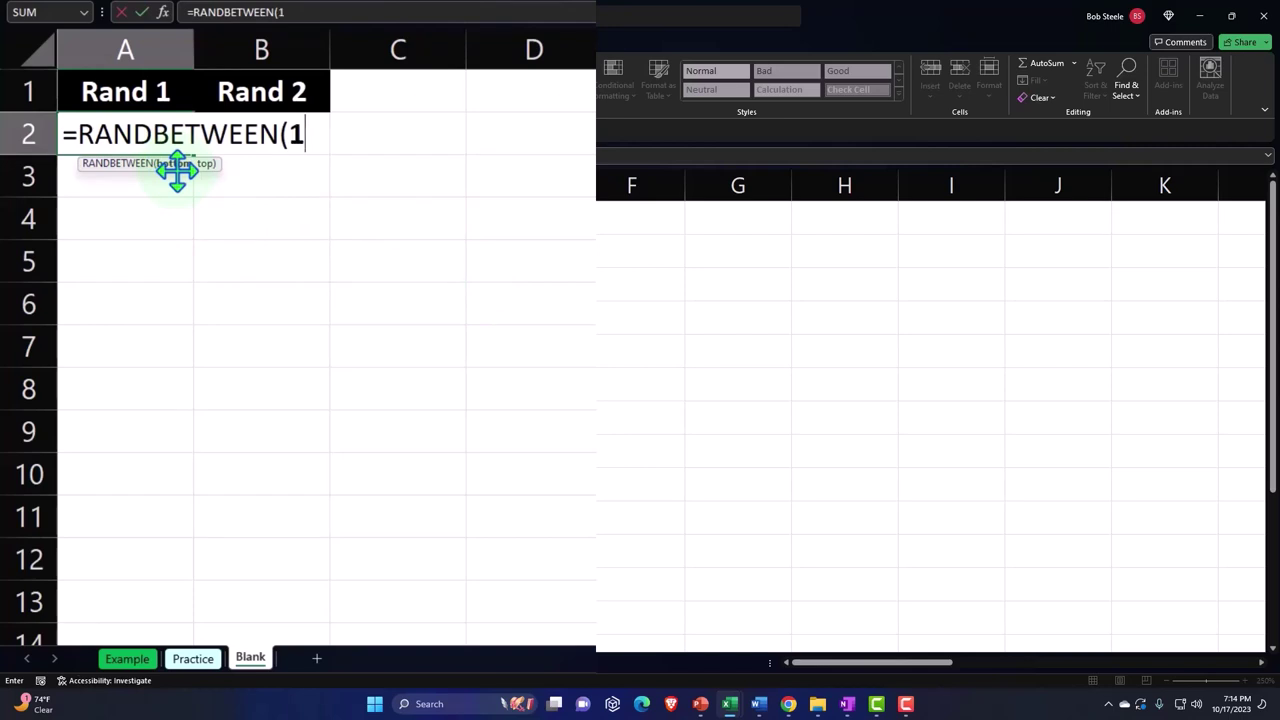
pyautogui.write('1,100')
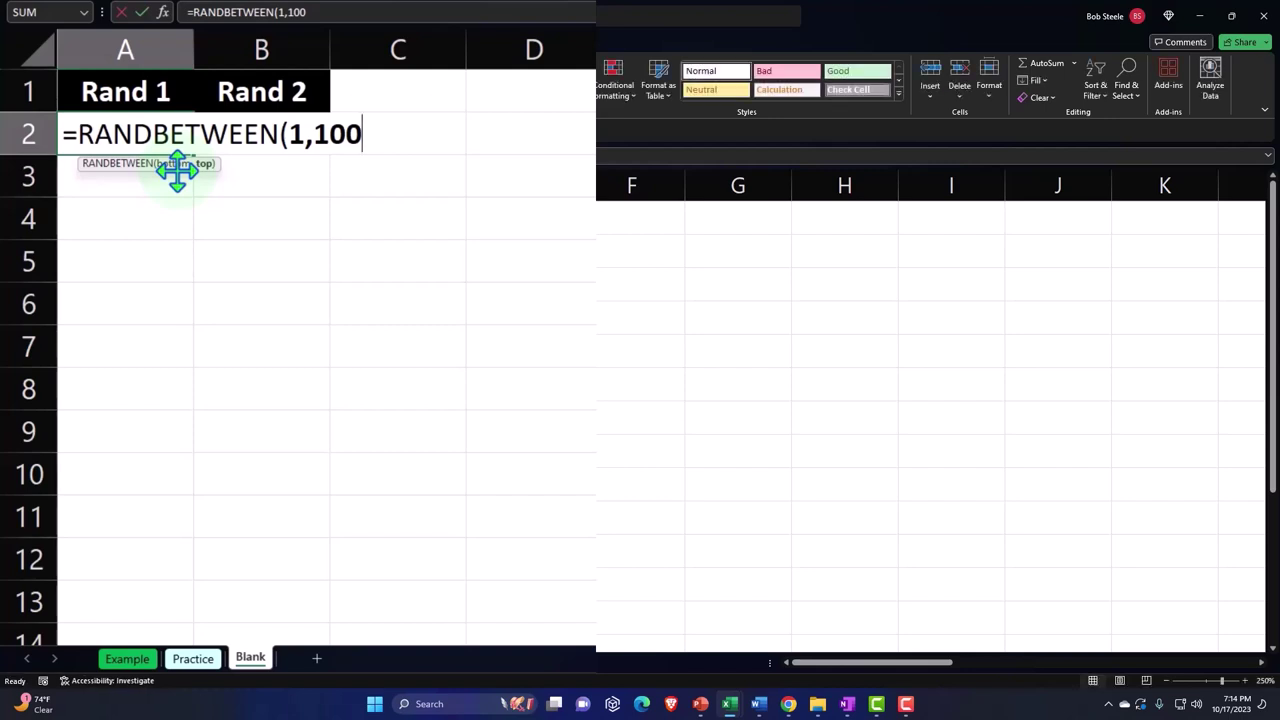
pyautogui.write(')')
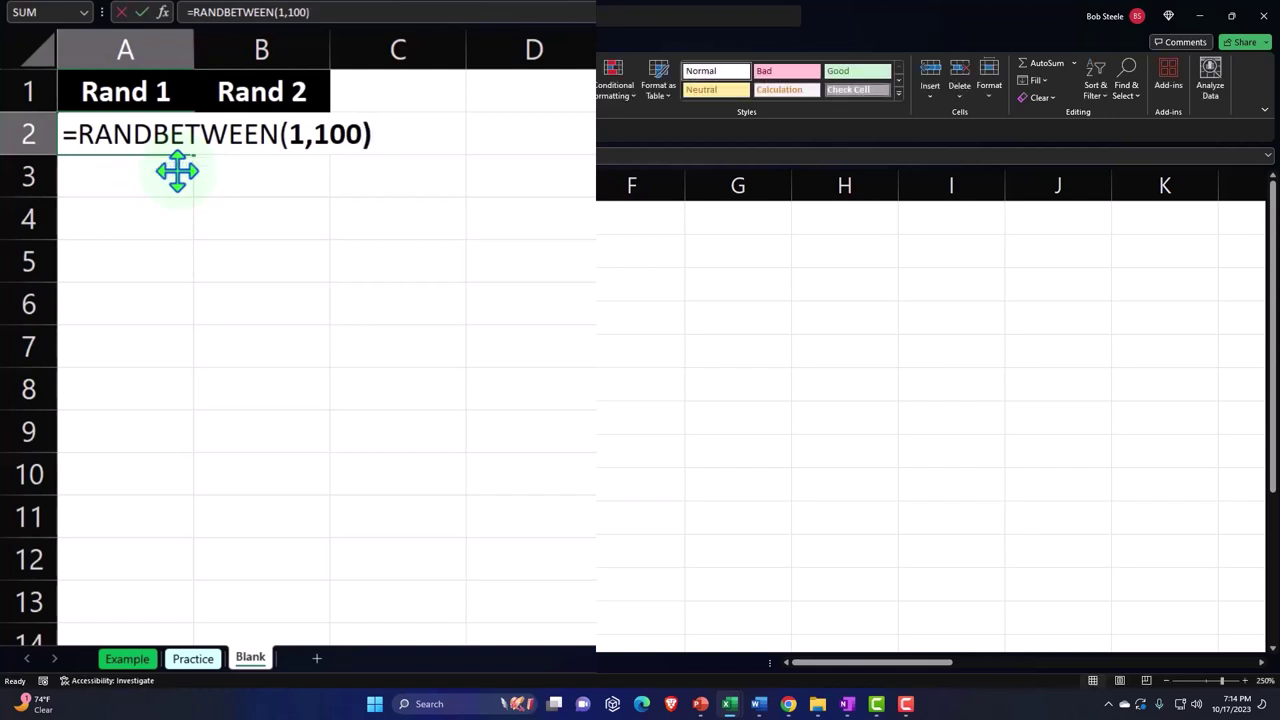
pyautogui.press('Return')
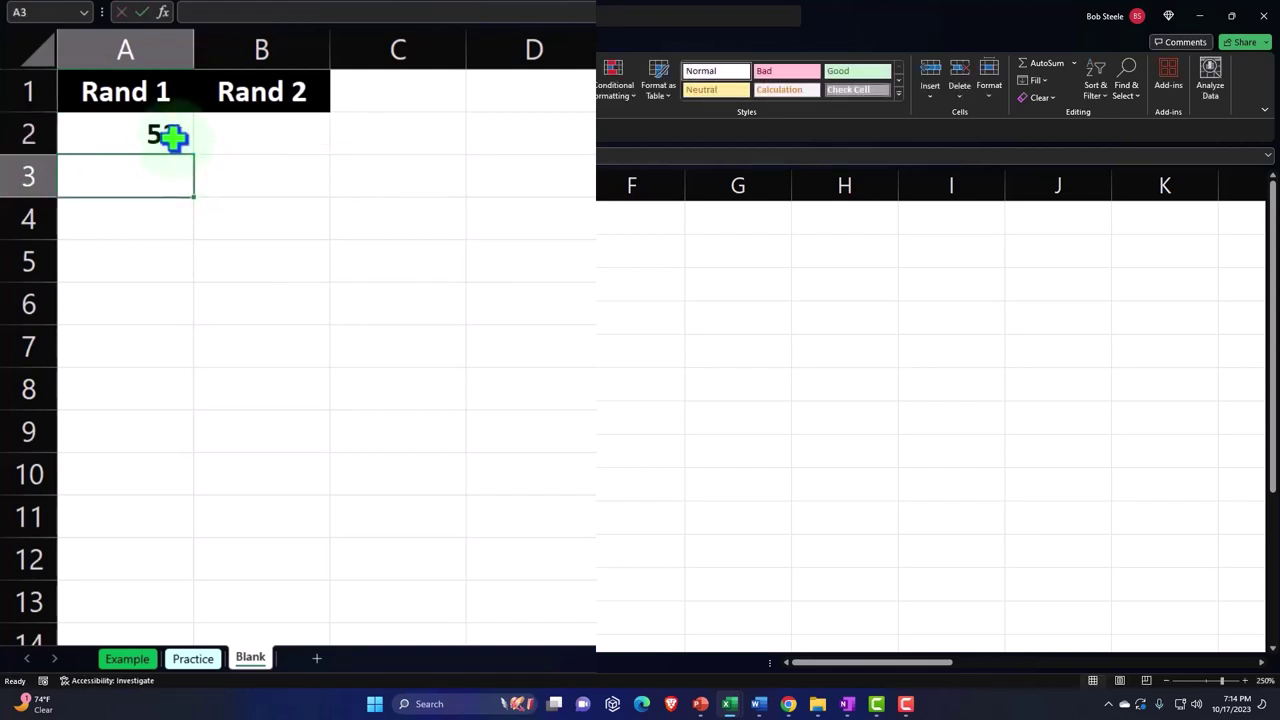
pyautogui.click(172, 136)
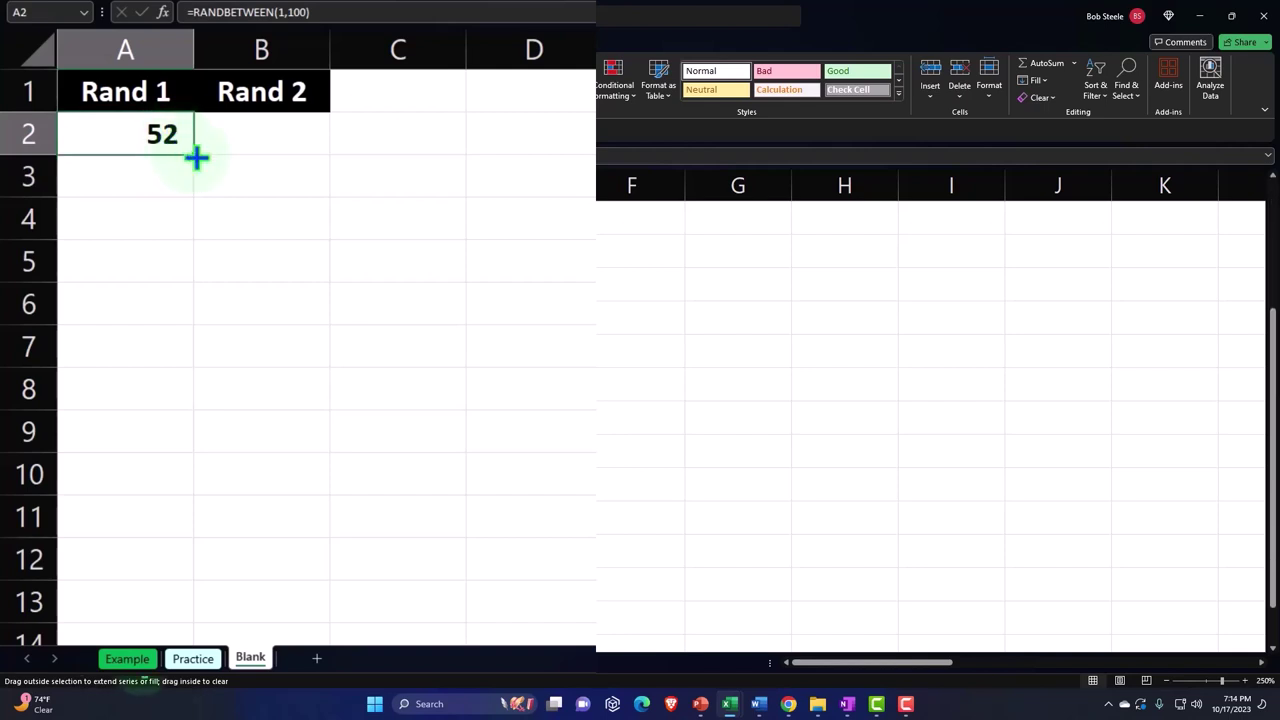
# Step: Fill A2's formula down to row 216 and copy A2 for pasting into B2
pyautogui.moveTo(194, 157); pyautogui.dragTo(147, 527)
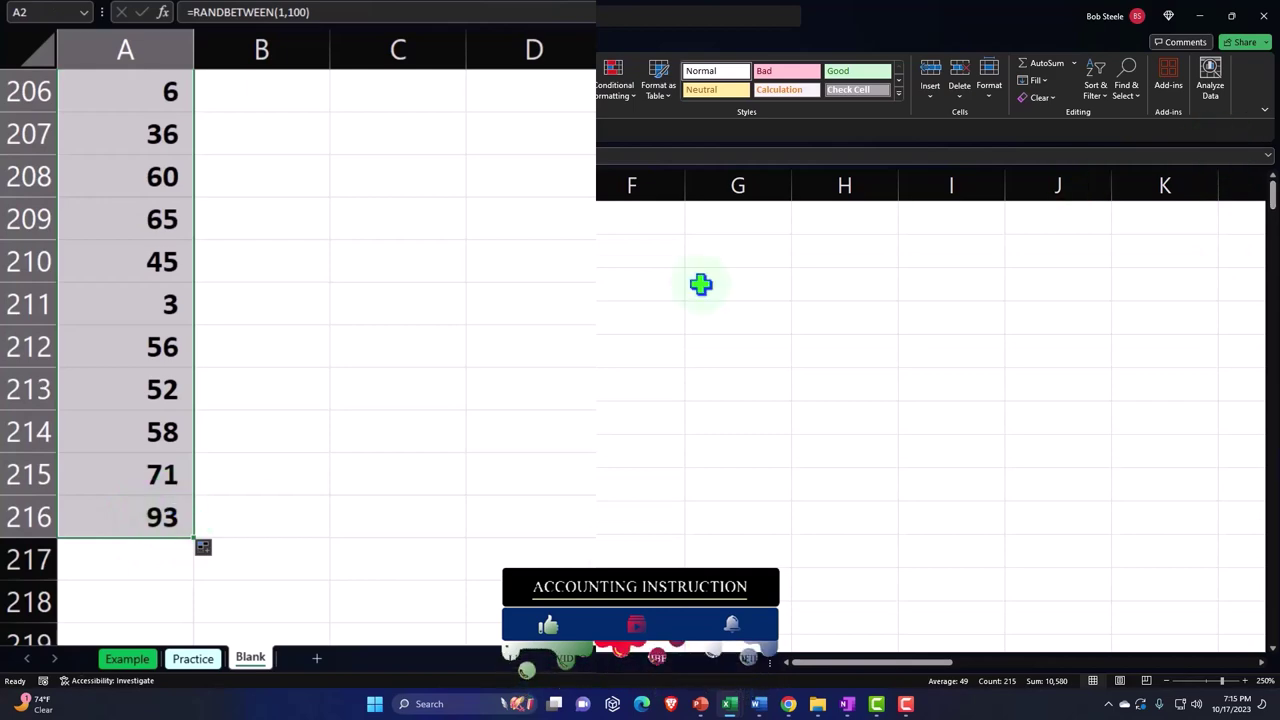
pyautogui.hotkey('ctrl', 'BackSpace')
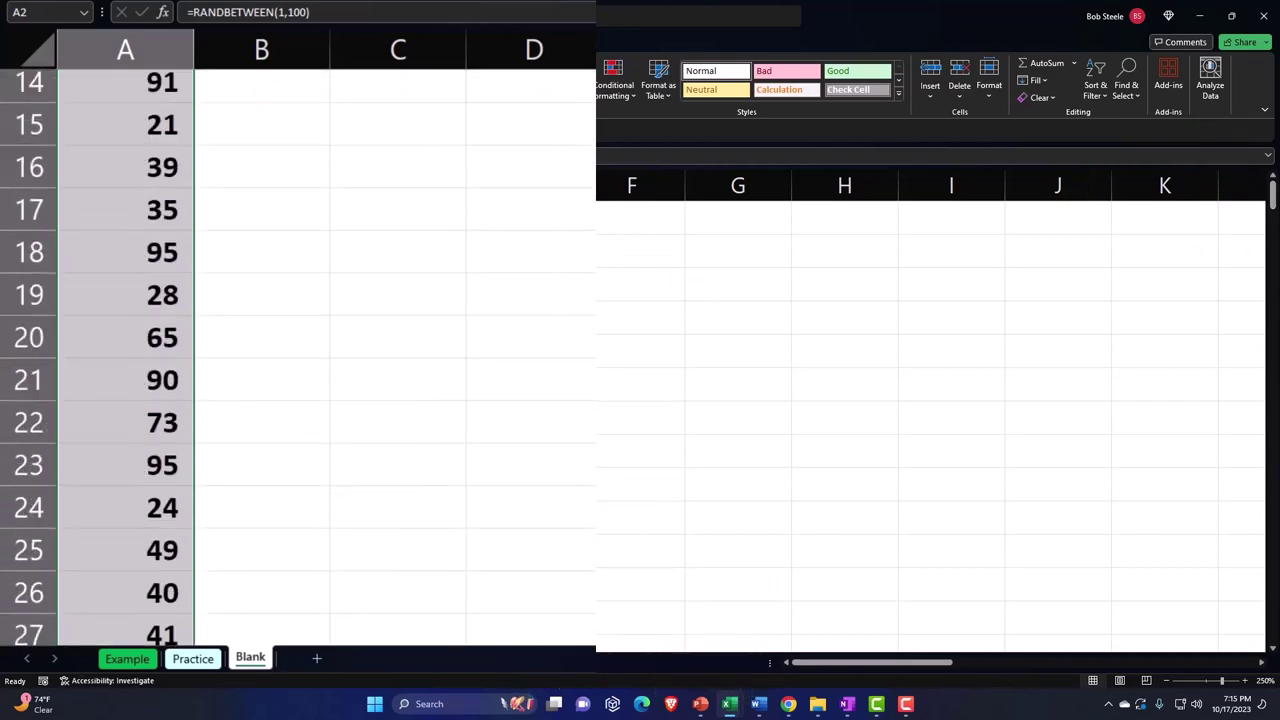
pyautogui.hotkey('ctrl', 'c')
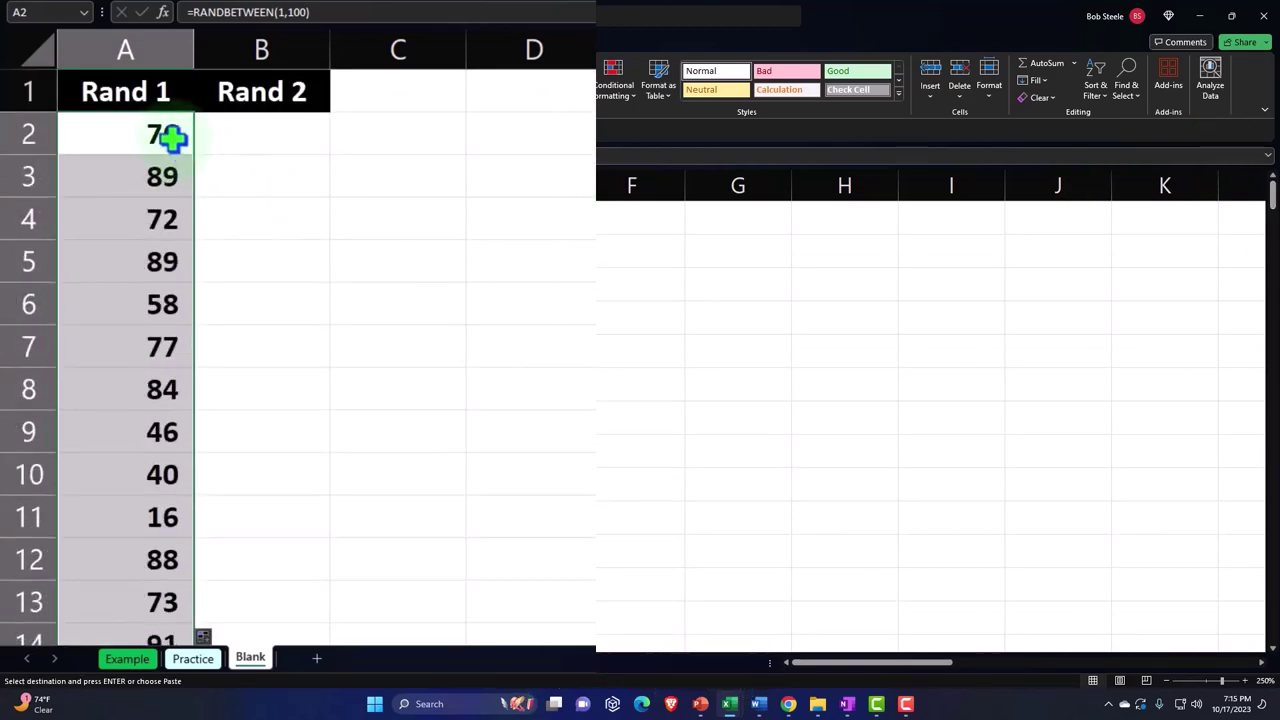
pyautogui.click(166, 135)
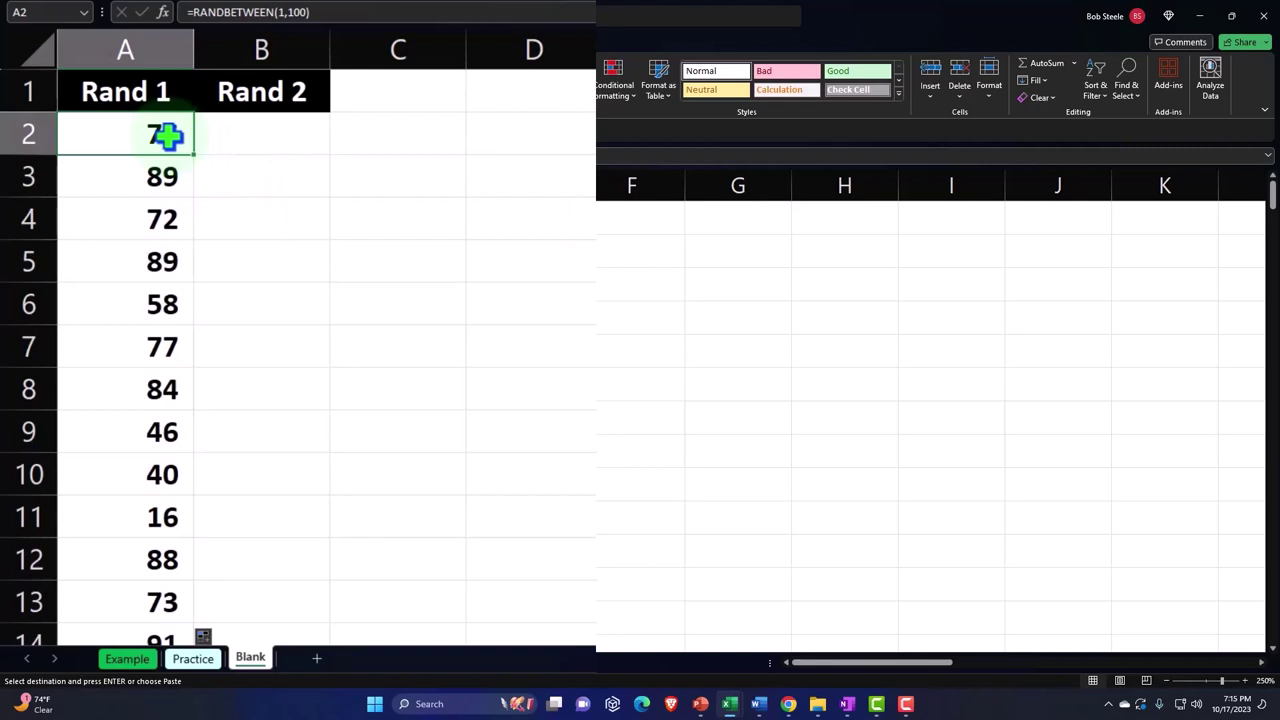
pyautogui.hotkey('ctrl', 'c')
pyautogui.click(245, 136)
# Step: Paste the formula into B2, fill it down to row 216, and check the B2 and B4 formulas
pyautogui.hotkey('ctrl', 'v')
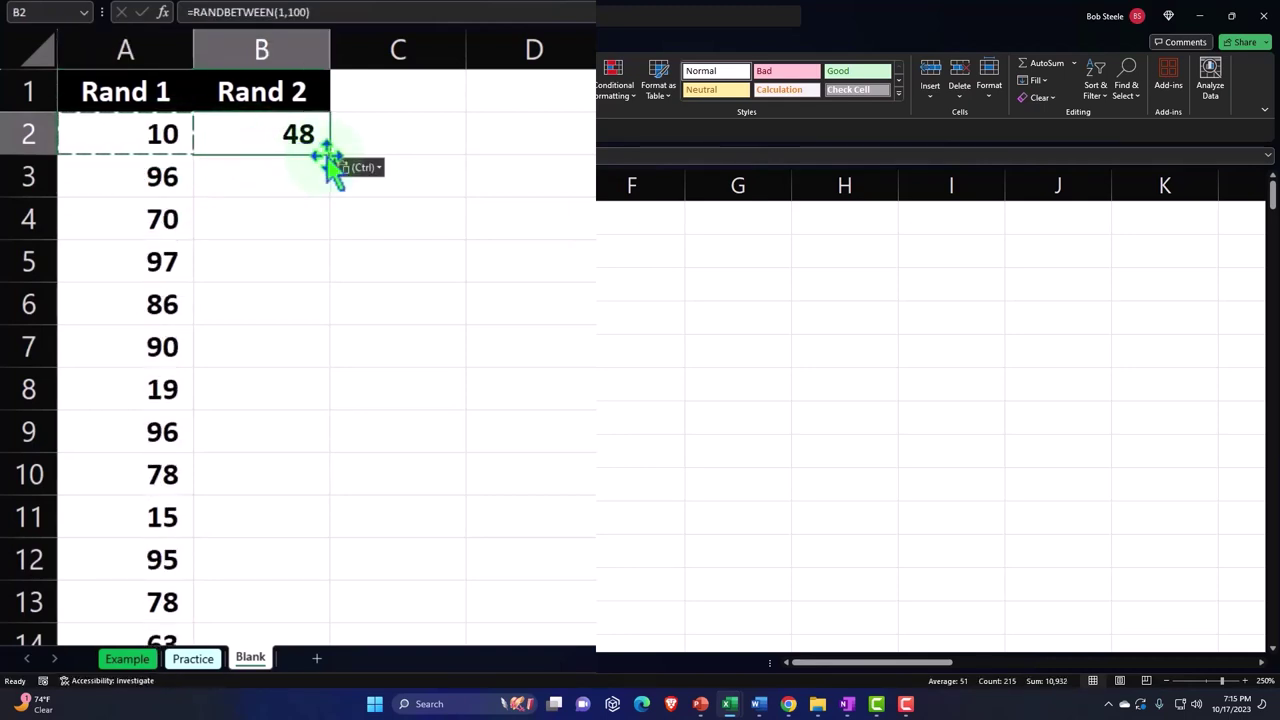
pyautogui.doubleClick(331, 158)
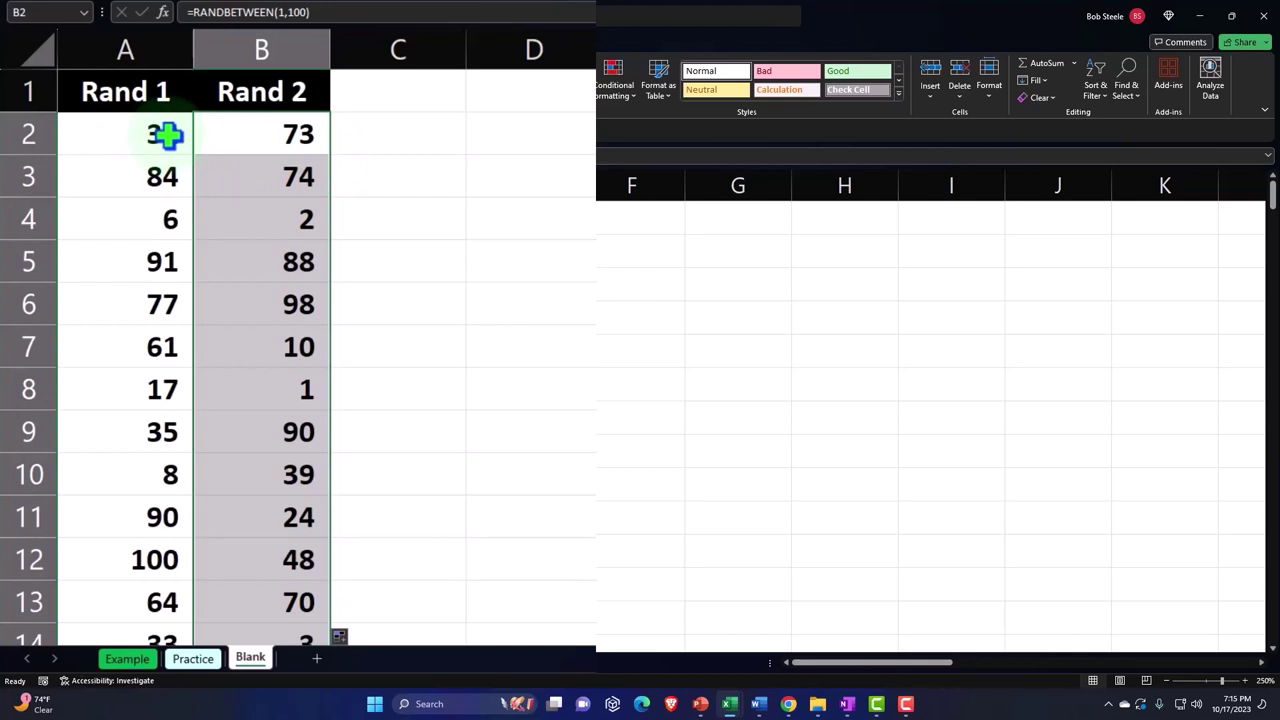
pyautogui.click(120, 86)
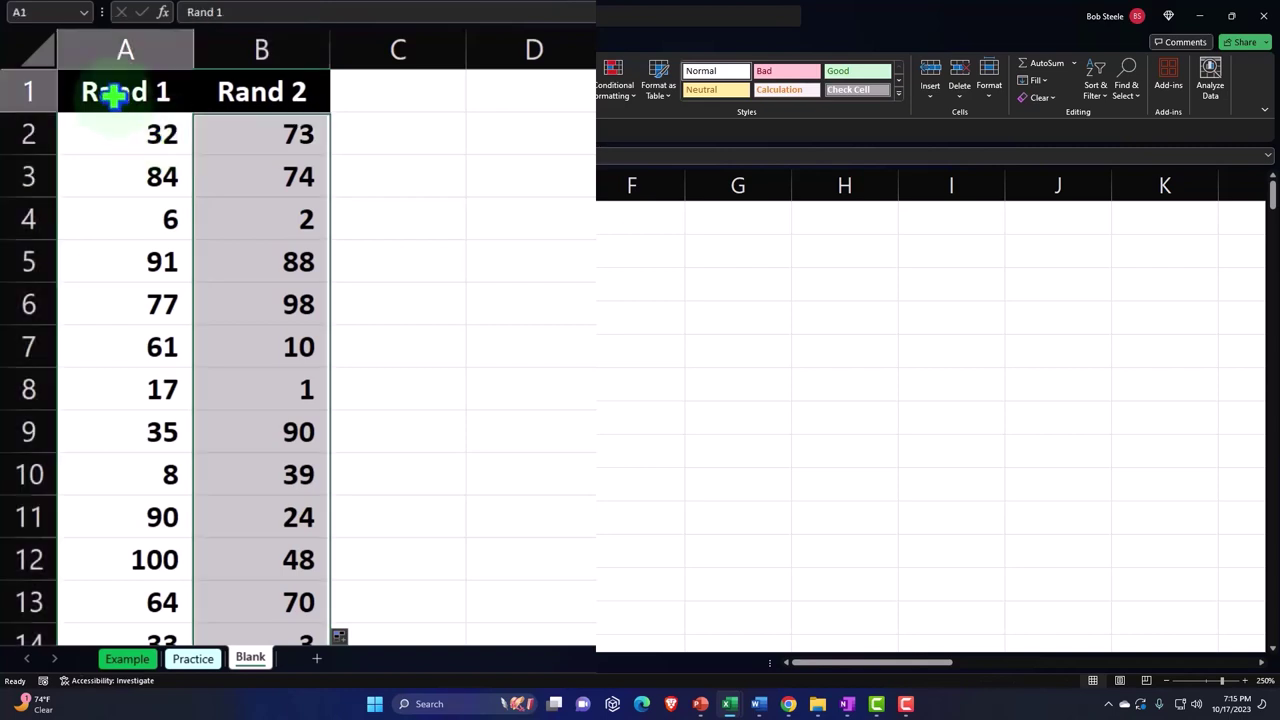
pyautogui.click(235, 93)
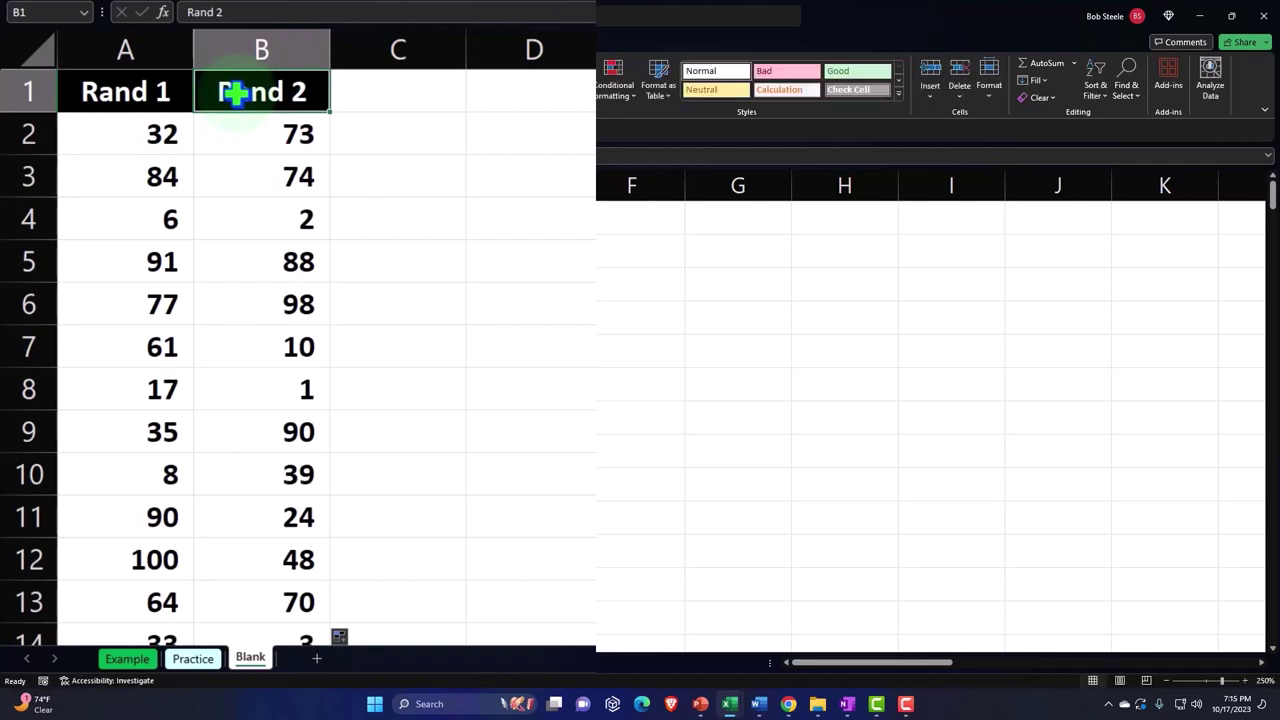
pyautogui.doubleClick(240, 130)
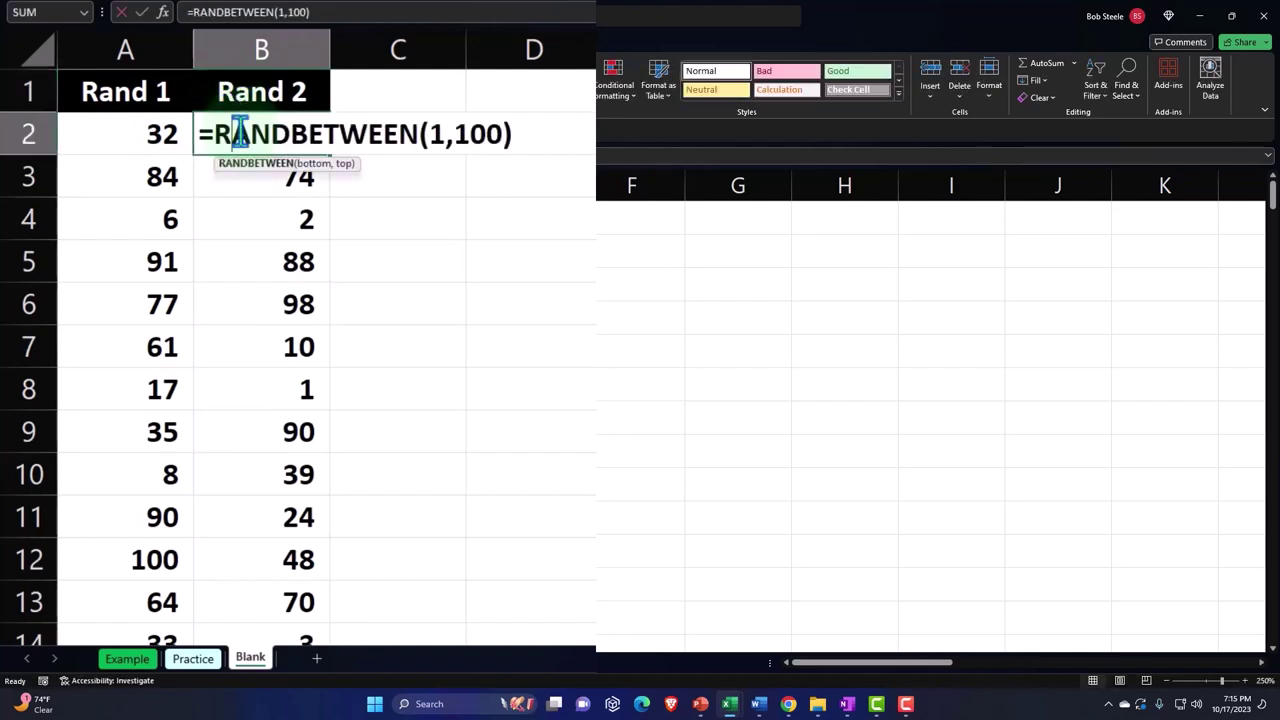
pyautogui.press('Return')
pyautogui.click(246, 234)
pyautogui.doubleClick(246, 234)
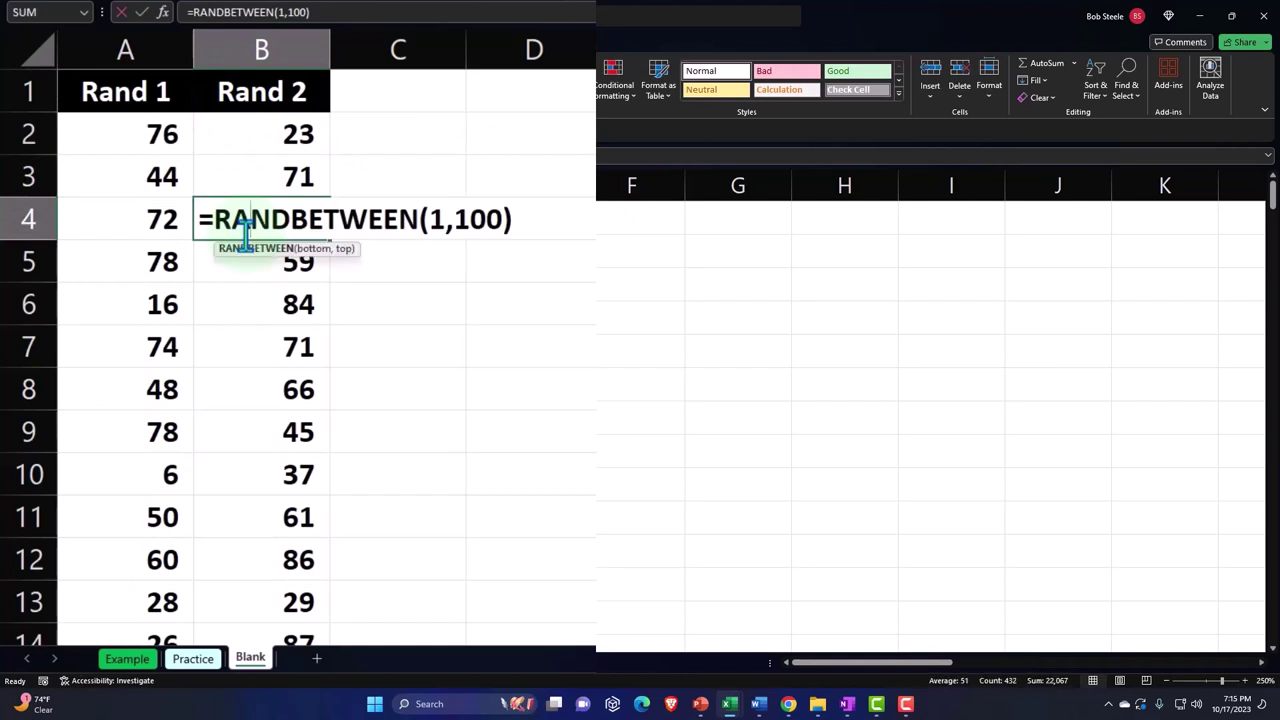
pyautogui.press('Return')
pyautogui.hotkey('ctrl', 'a')
# Step: Paste the copied Rand 1 and Rand 2 data as values at D1 and narrow column C
pyautogui.hotkey('ctrl', 'c')
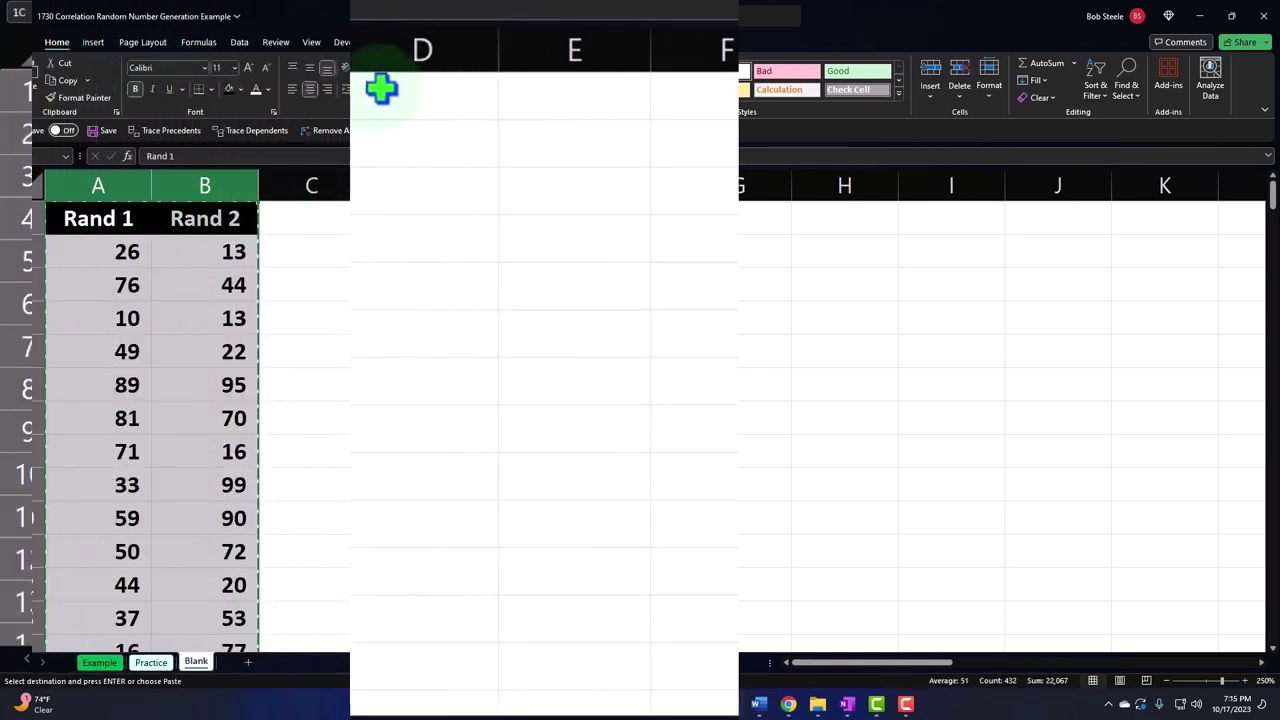
pyautogui.click(382, 88)
pyautogui.rightClick(382, 88)
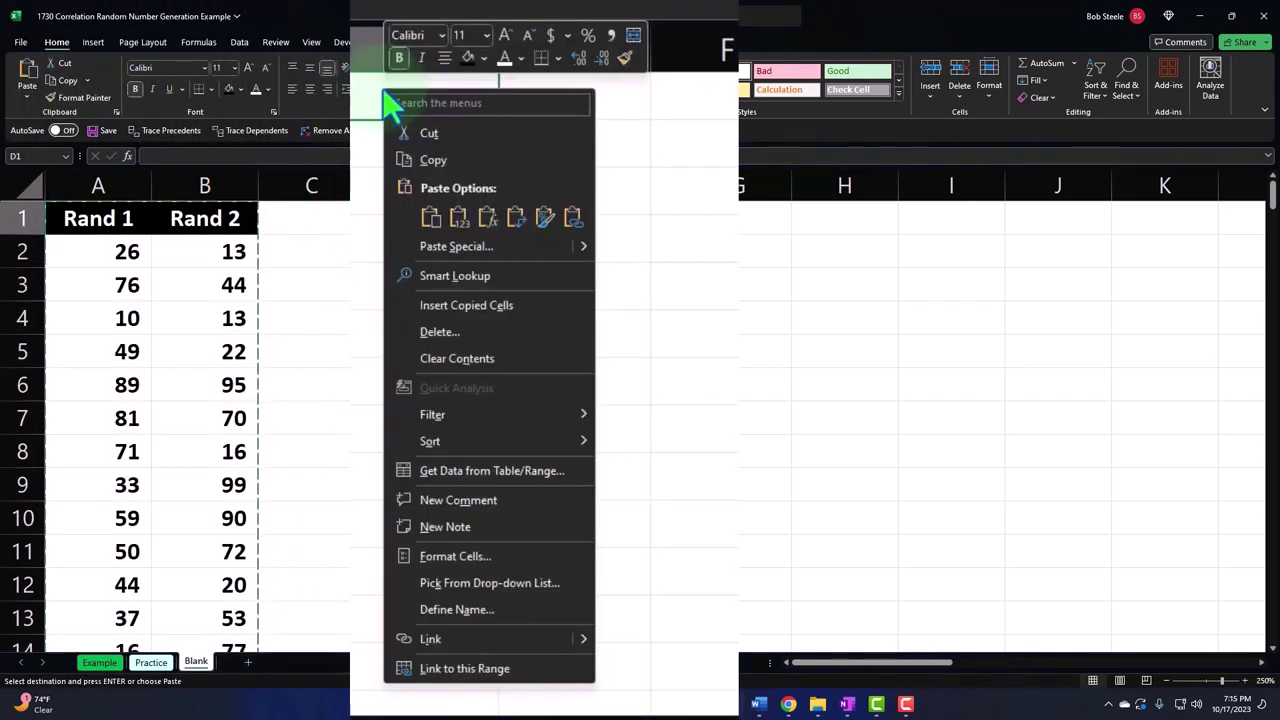
pyautogui.click(457, 219)
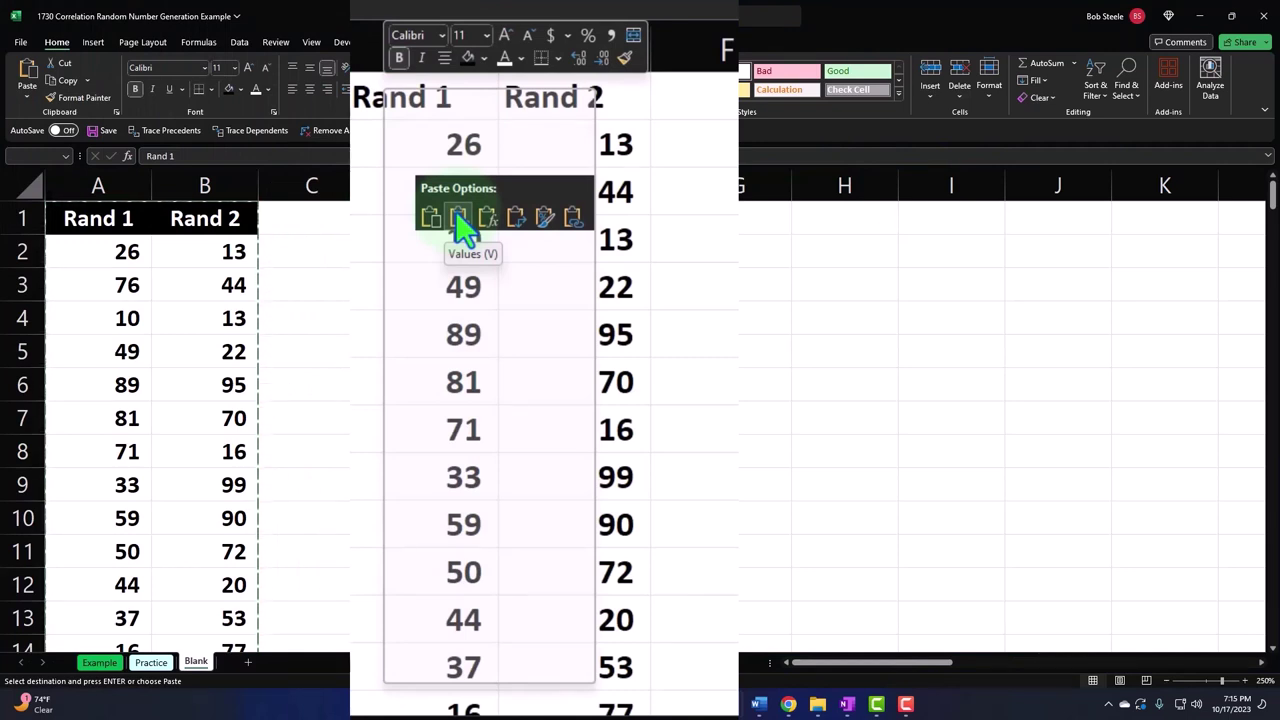
pyautogui.click(459, 219)
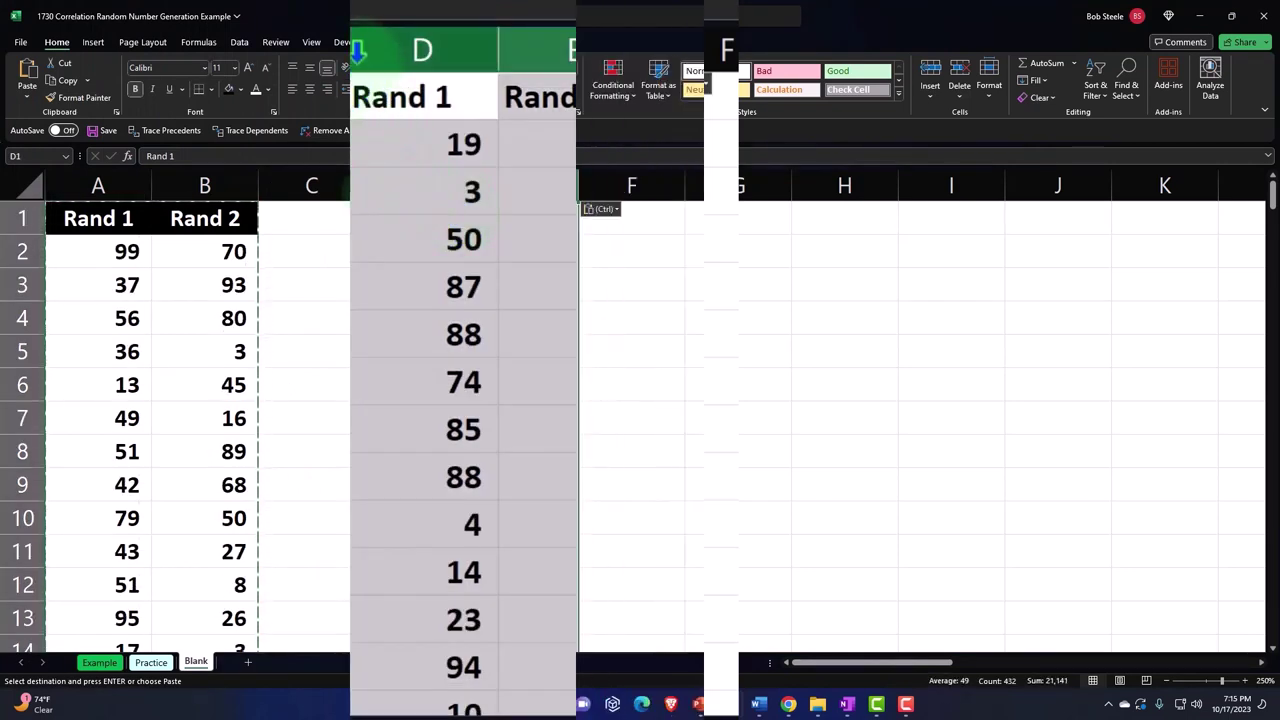
pyautogui.moveTo(362, 185); pyautogui.dragTo(424, 219)
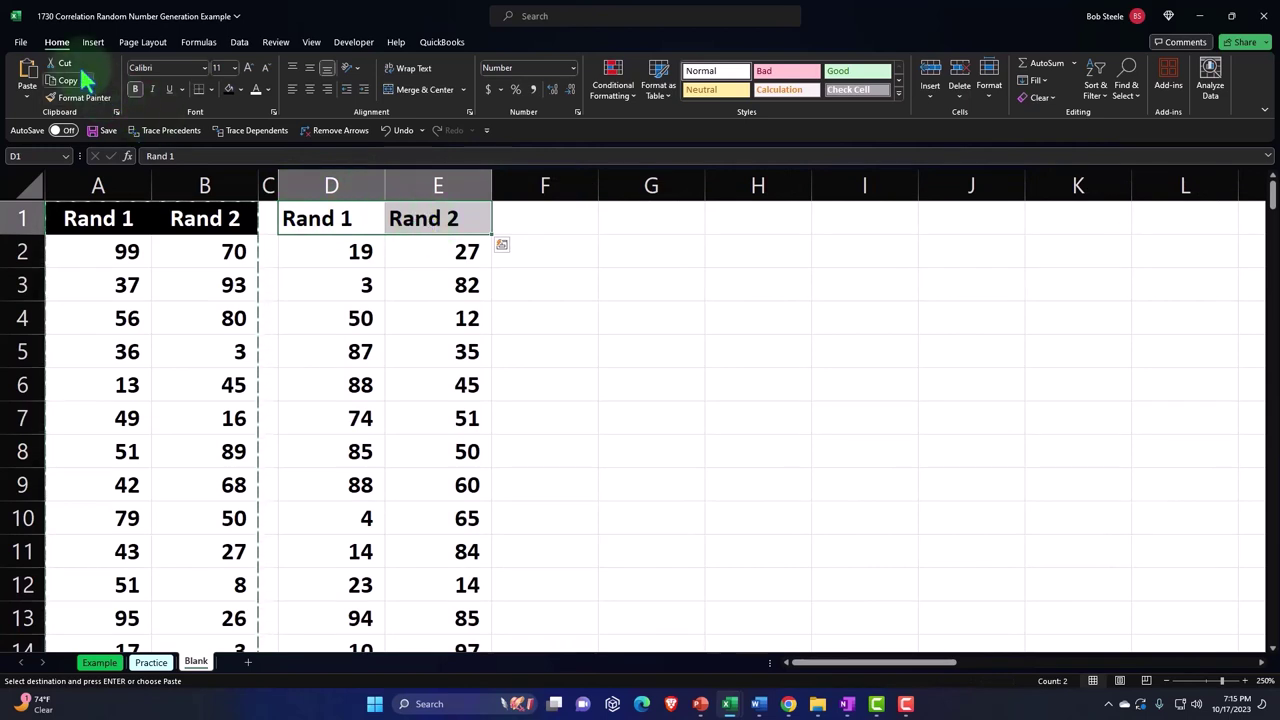
pyautogui.press('Escape')
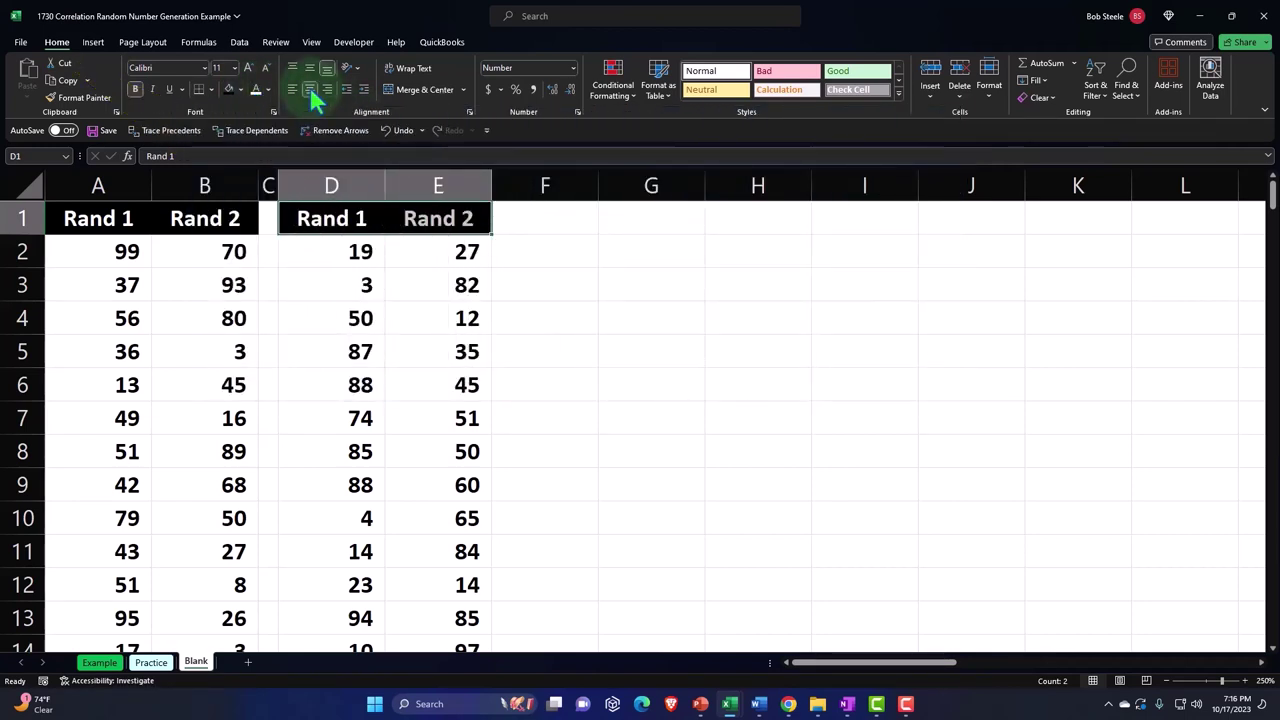
# Step: Link G1:H1 to the D1:E1 headings with =D1 and =E1, copying their black header formatting
pyautogui.click(656, 217)
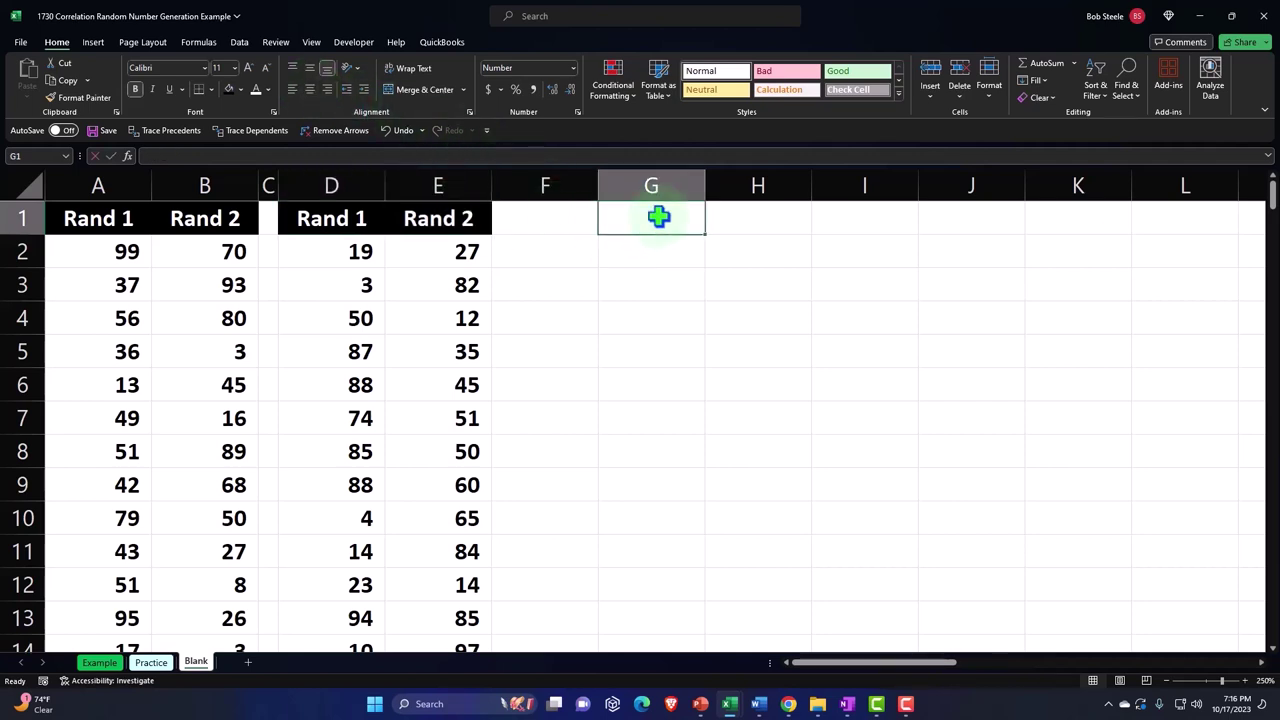
pyautogui.write('=D1')
pyautogui.press('Tab')
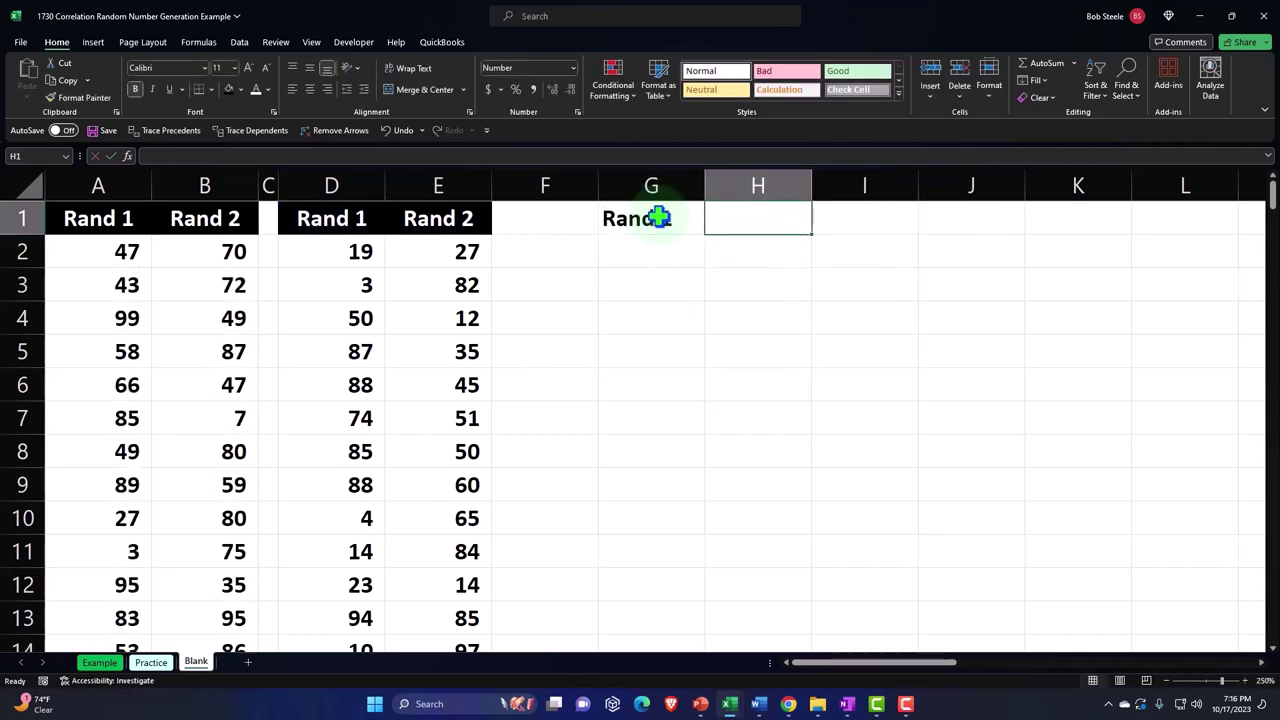
pyautogui.write('=')
pyautogui.press('Left')
pyautogui.press('Left')
pyautogui.press('Left')
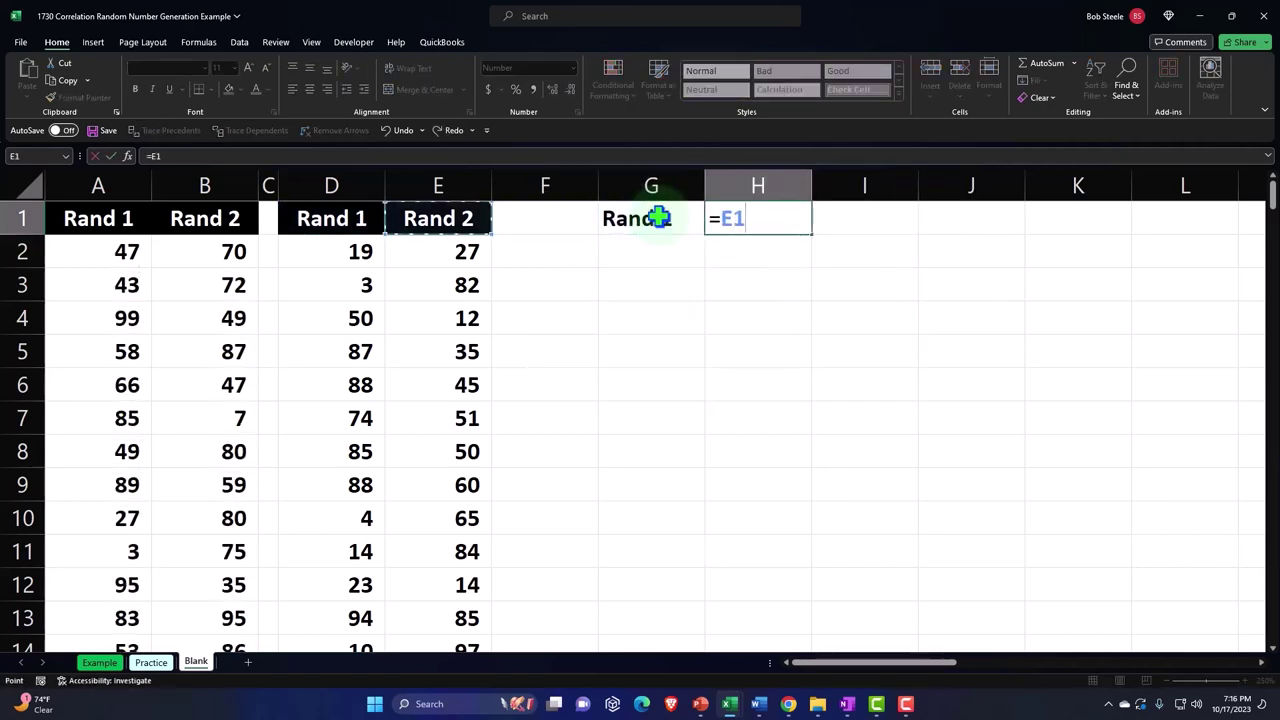
pyautogui.press('Return')
pyautogui.press('Up')
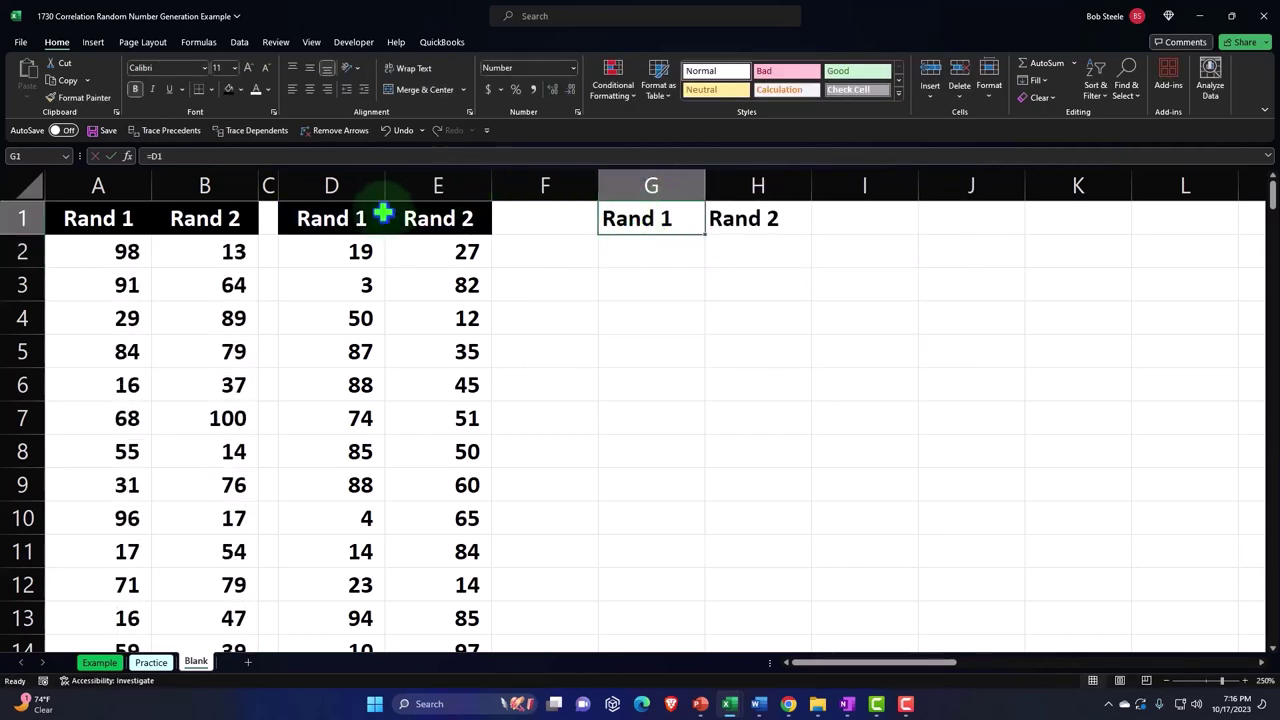
pyautogui.moveTo(380, 215); pyautogui.dragTo(405, 218)
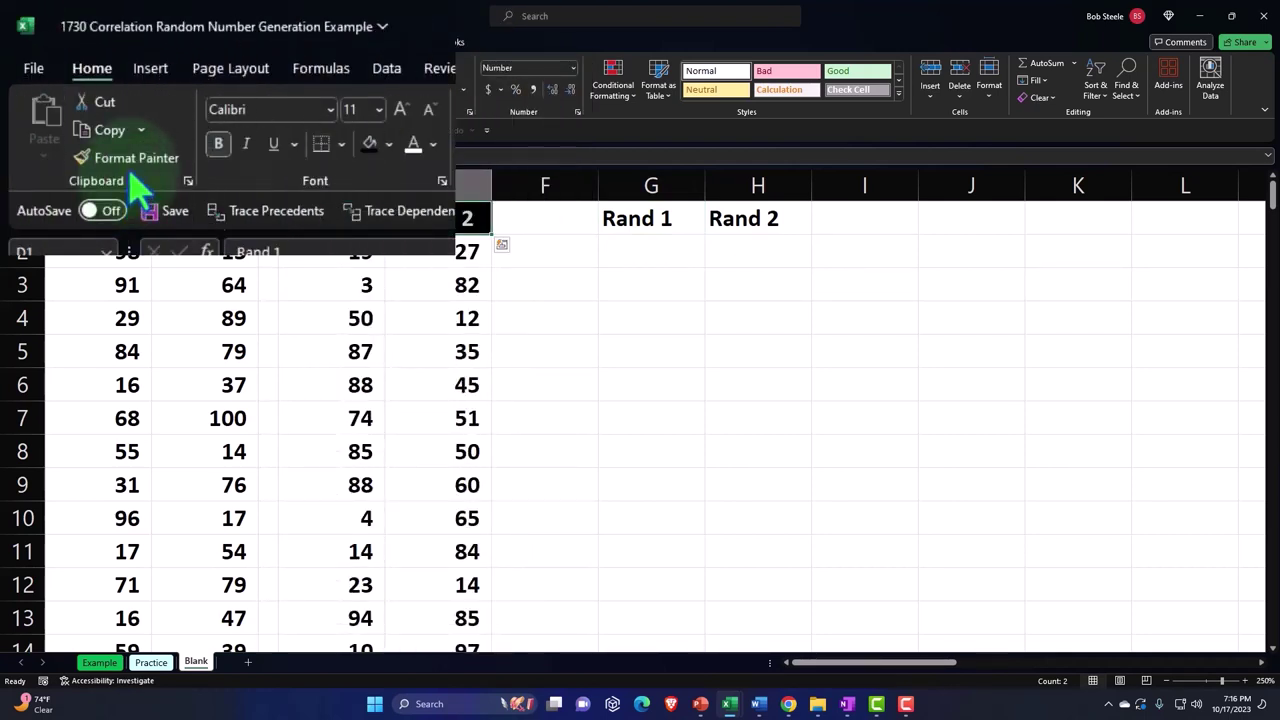
pyautogui.click(82, 100)
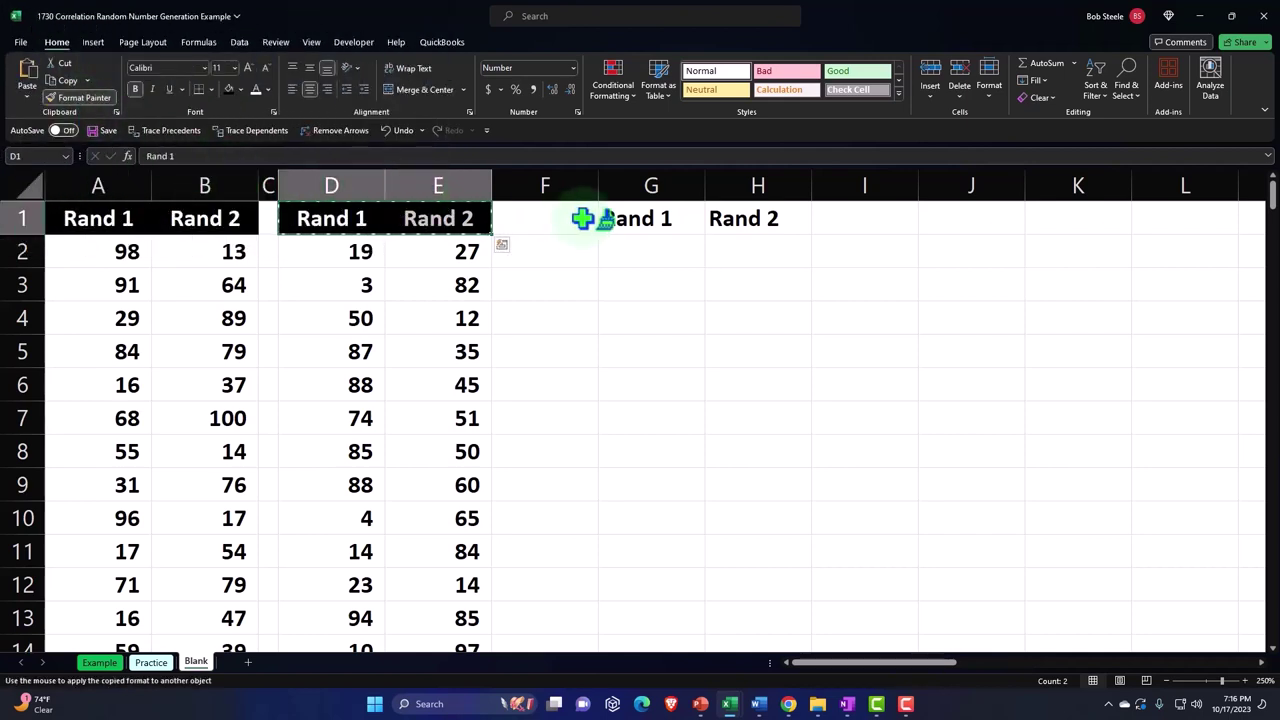
pyautogui.click(655, 80)
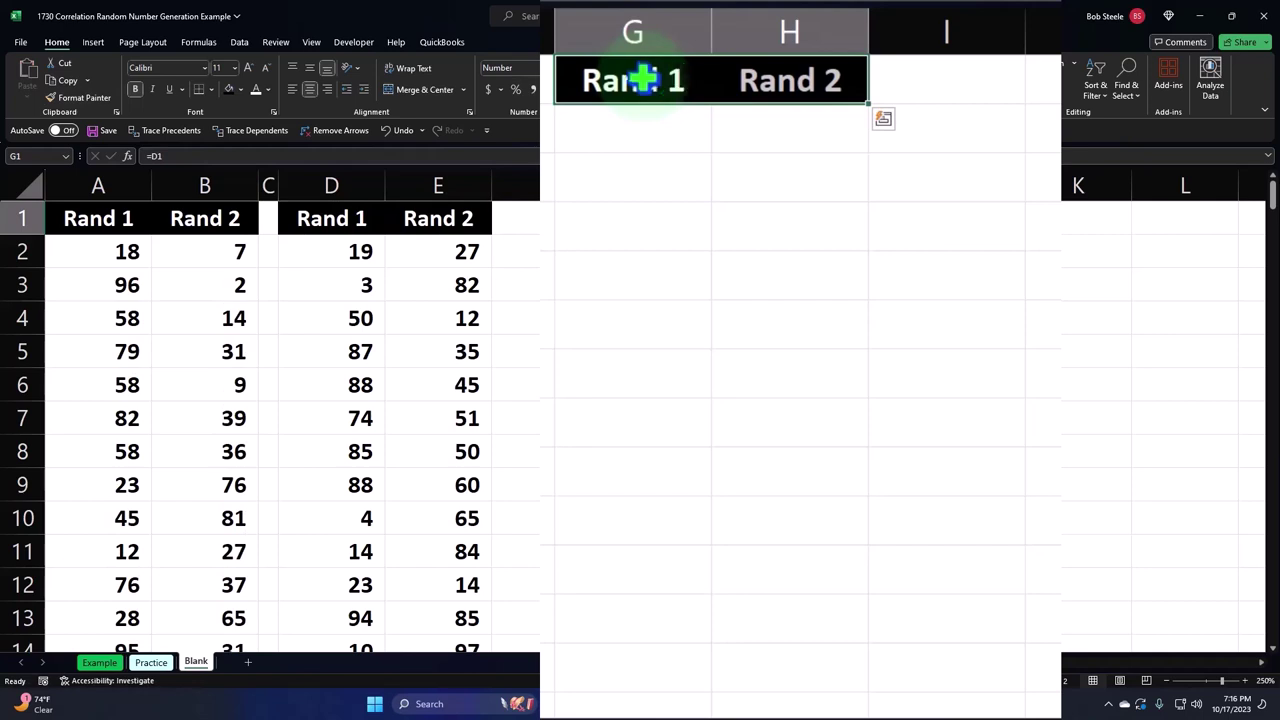
# Step: Move the linked headings to H1:I1 and narrow column F into a thin spacer
pyautogui.rightClick(648, 88)
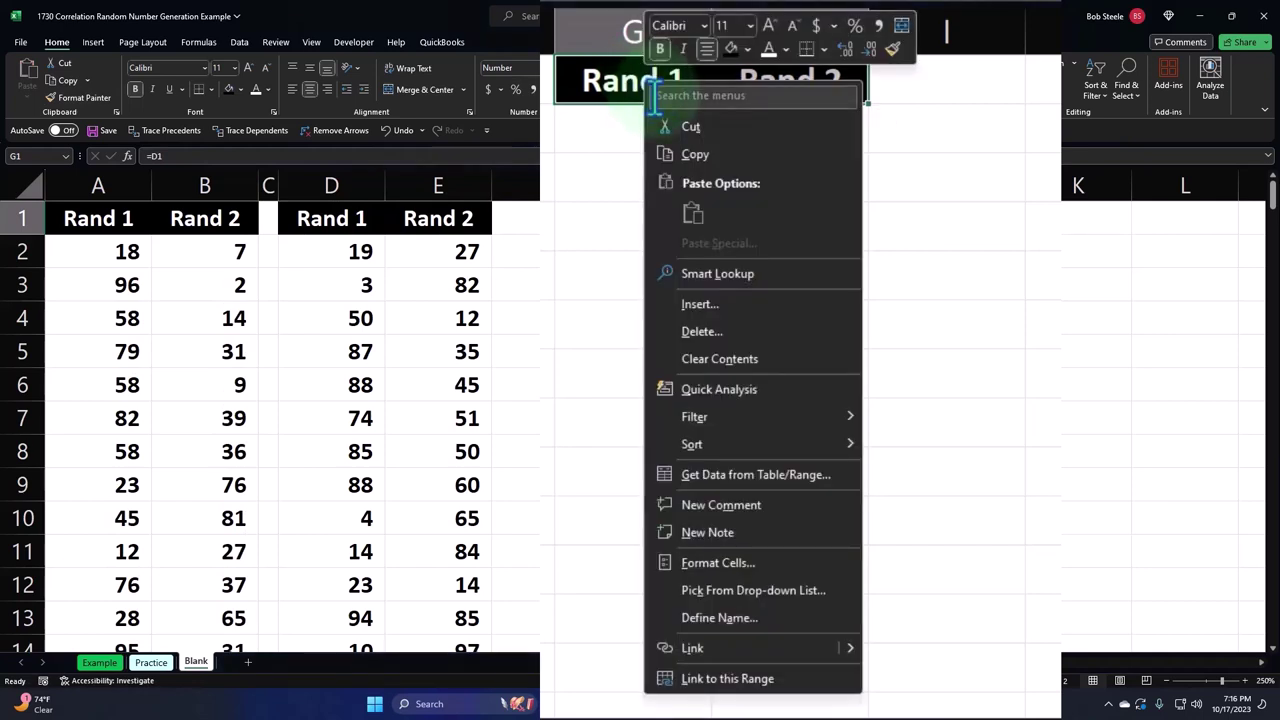
pyautogui.click(690, 154)
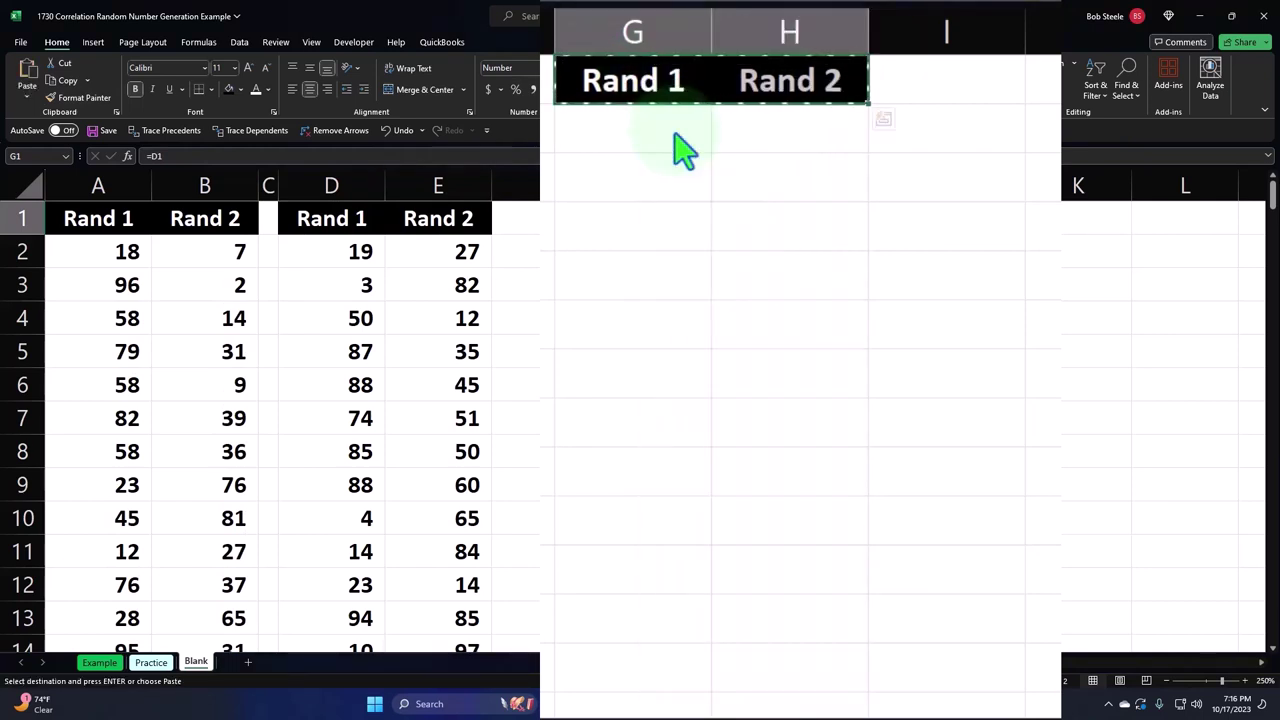
pyautogui.click(780, 78)
pyautogui.rightClick(780, 76)
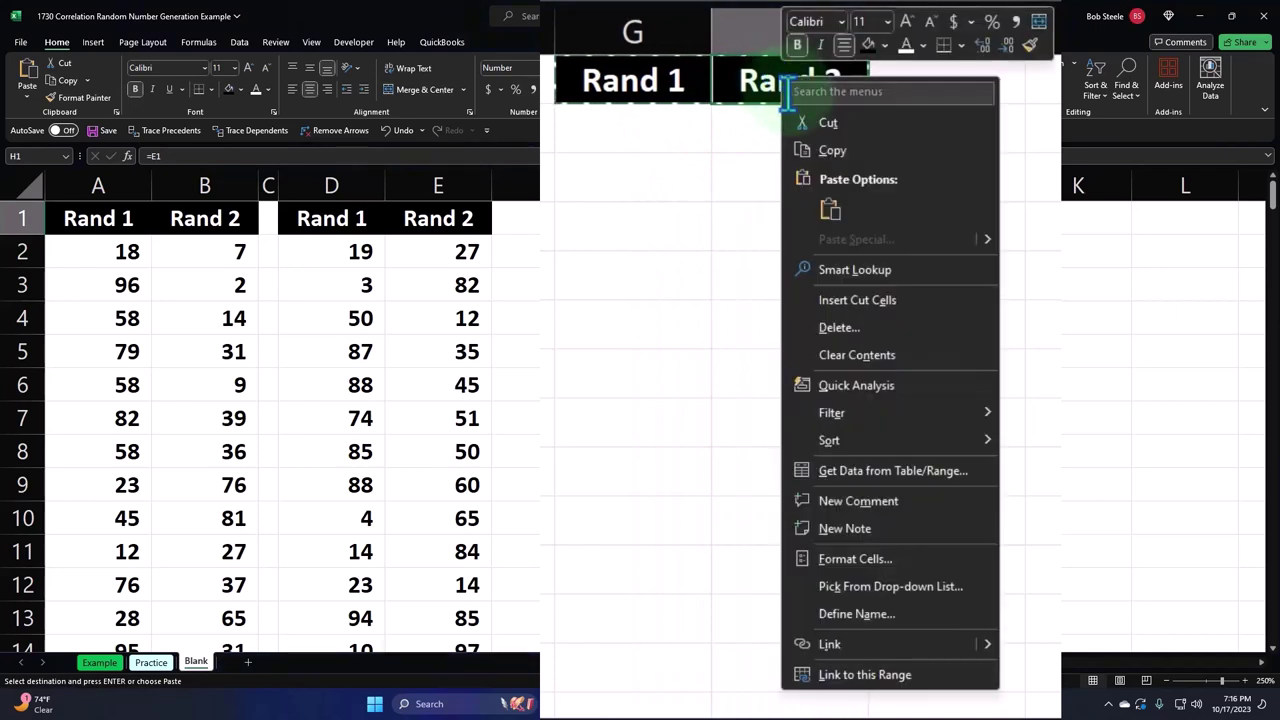
pyautogui.click(828, 211)
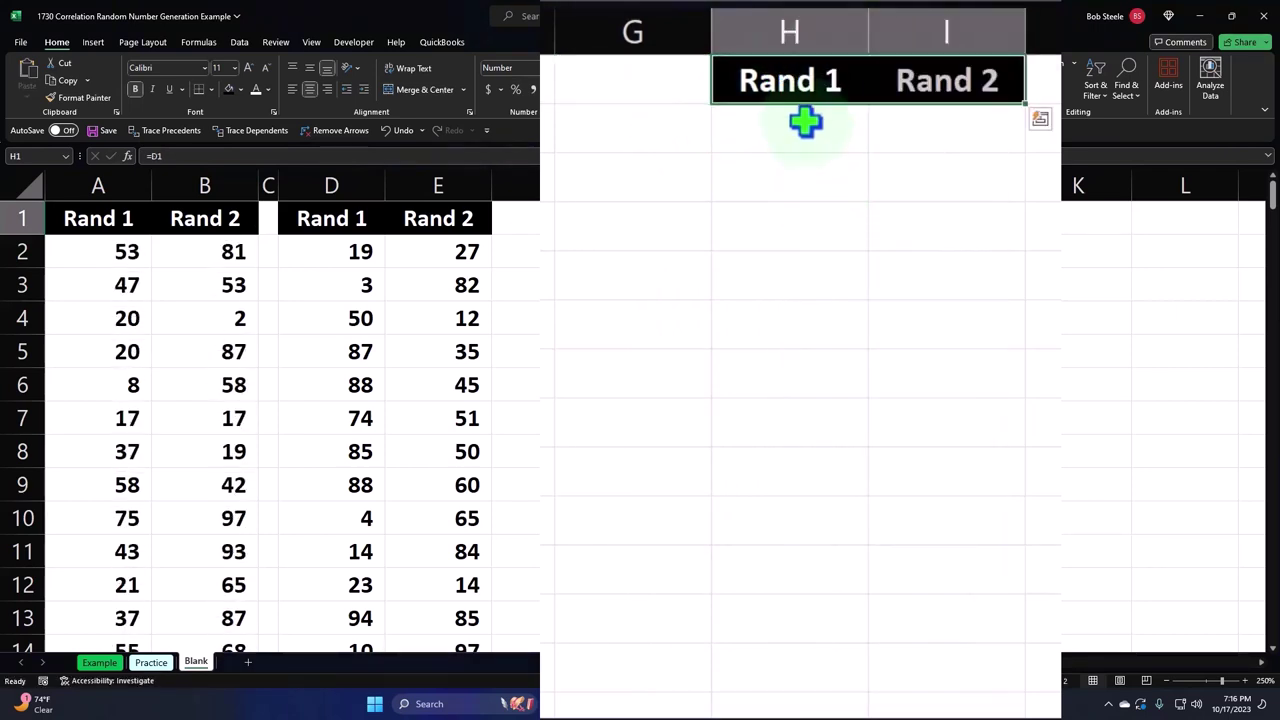
pyautogui.moveTo(766, 234)
pyautogui.mouseDown()
pyautogui.moveTo(720, 246)
pyautogui.moveTo(651, 228)
pyautogui.moveTo(677, 246)
pyautogui.moveTo(754, 246)
pyautogui.moveTo(754, 232)
pyautogui.mouseUp()
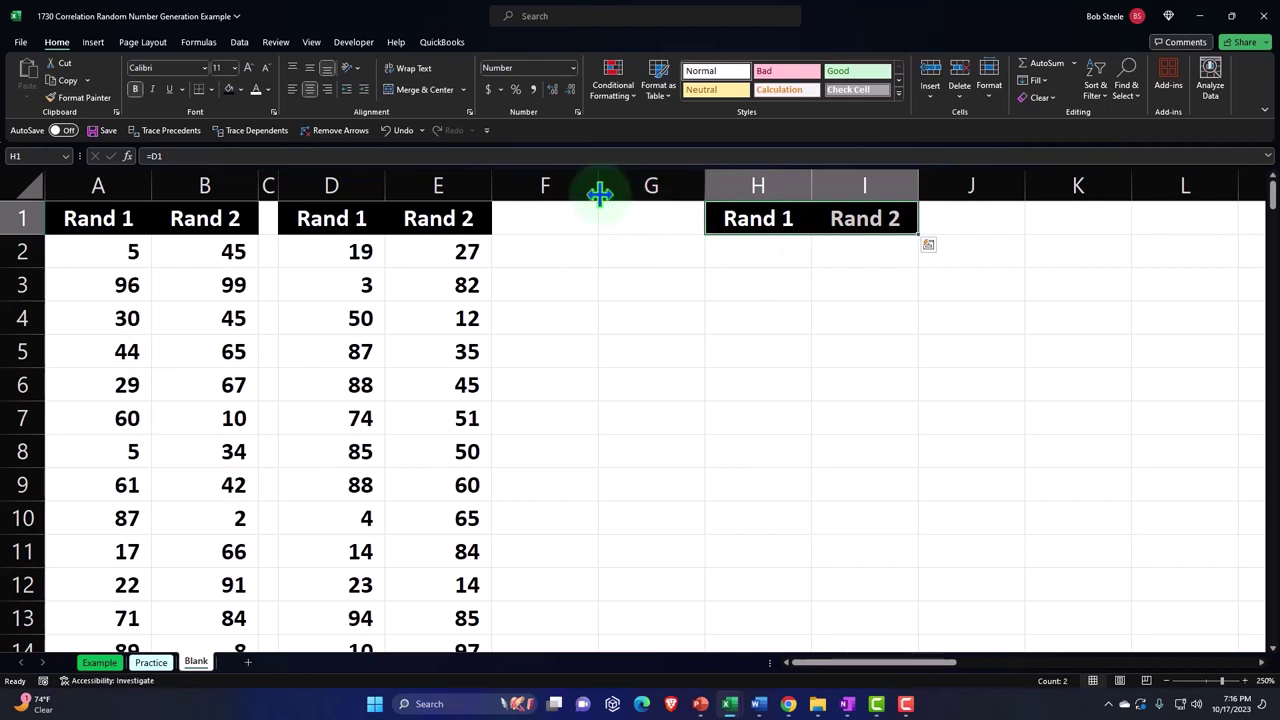
pyautogui.moveTo(597, 193); pyautogui.dragTo(509, 193)
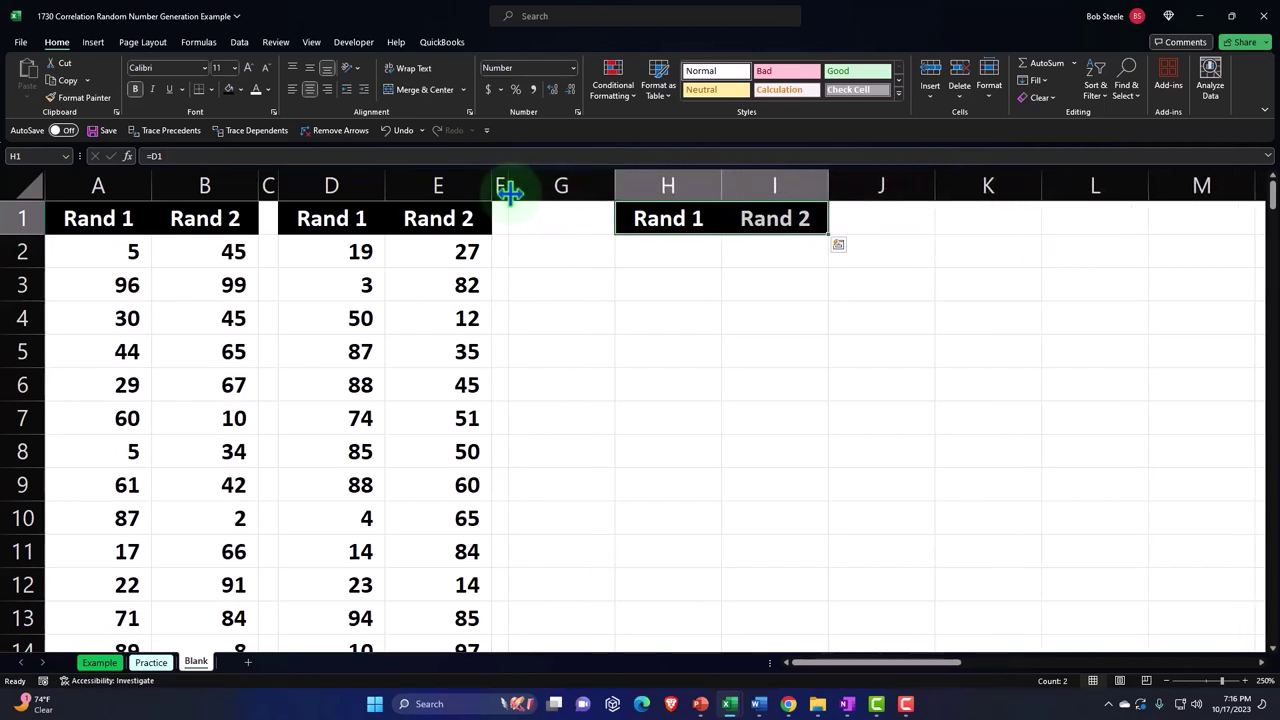
# Step: Enter the labels Mean in G2 and SD in G3
pyautogui.click(542, 251)
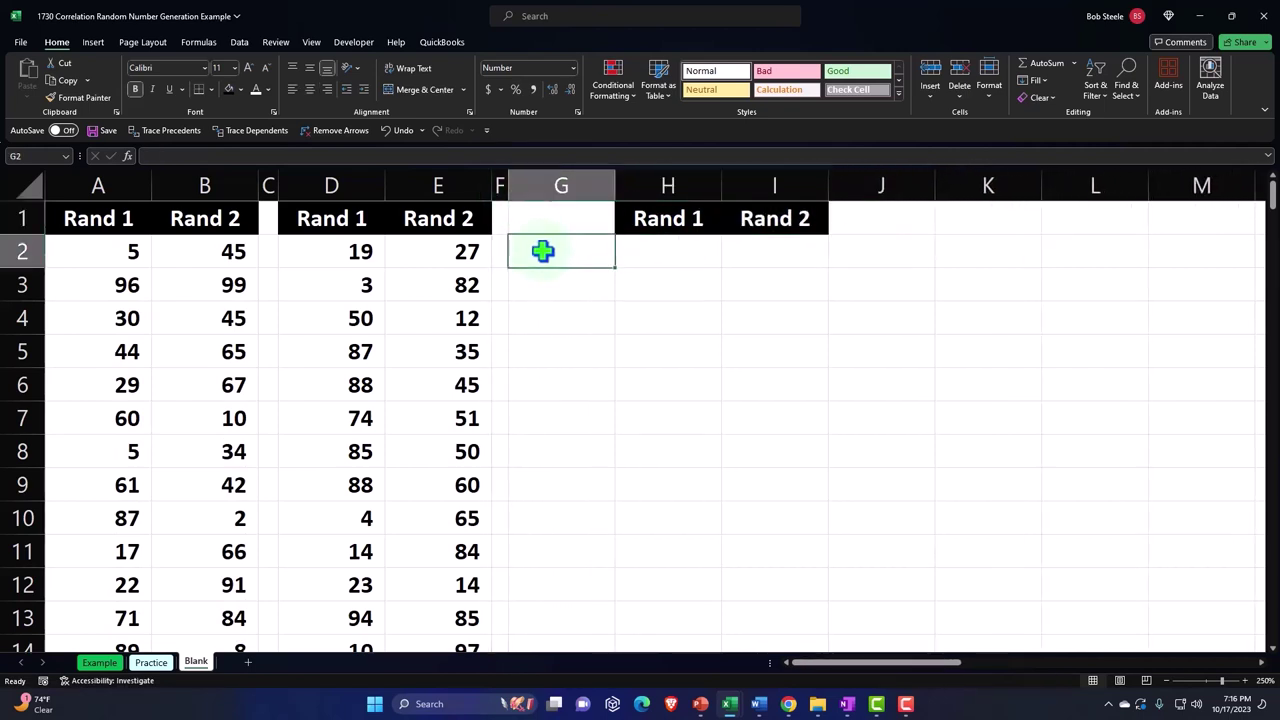
pyautogui.write('Me')
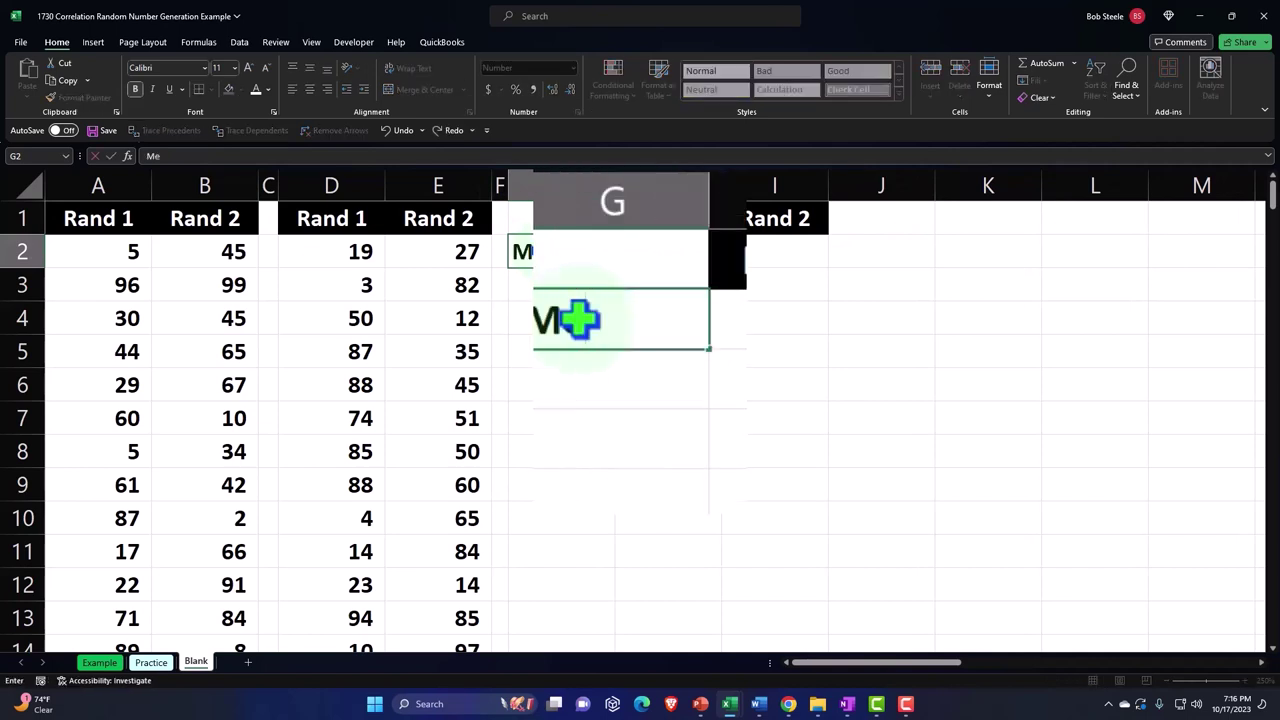
pyautogui.write('an')
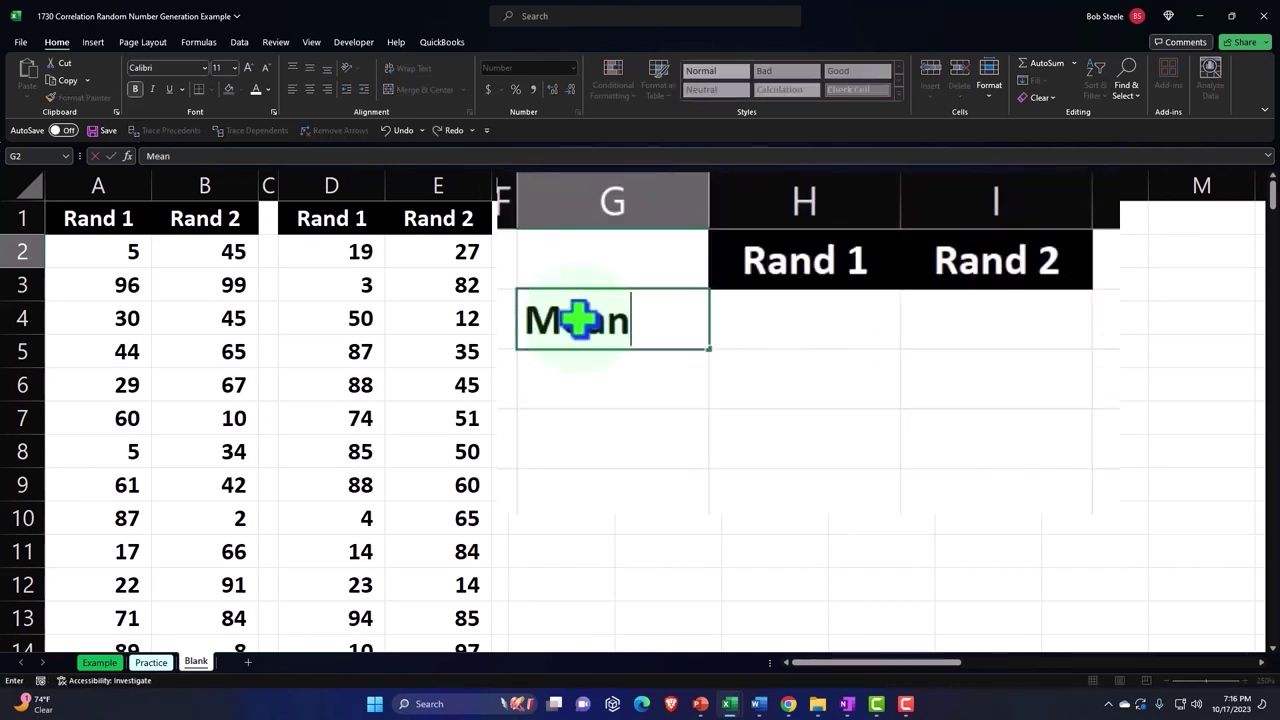
pyautogui.press('Return')
pyautogui.write('SD')
pyautogui.press('Return')
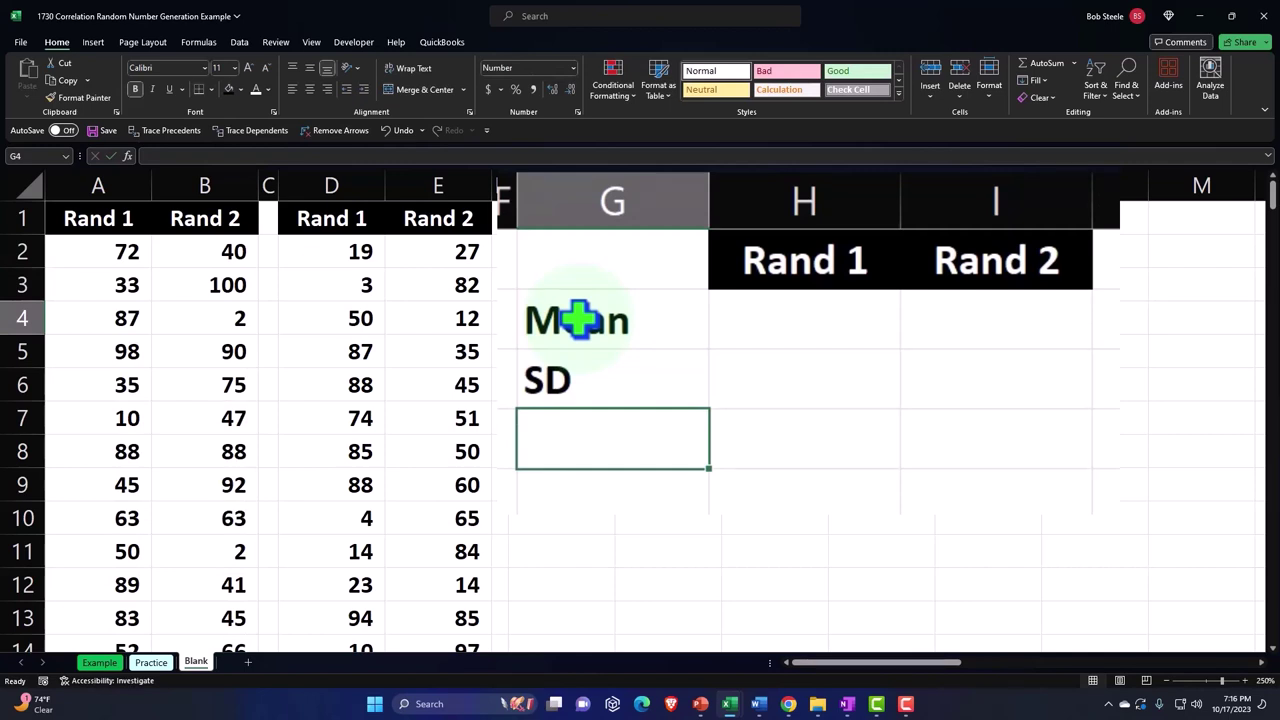
# Step: Enter =AVERAGE(D2:D216) in H2 for the Rand 1 mean of 48.82
pyautogui.press('Right')
pyautogui.press('Up')
pyautogui.press('Up')
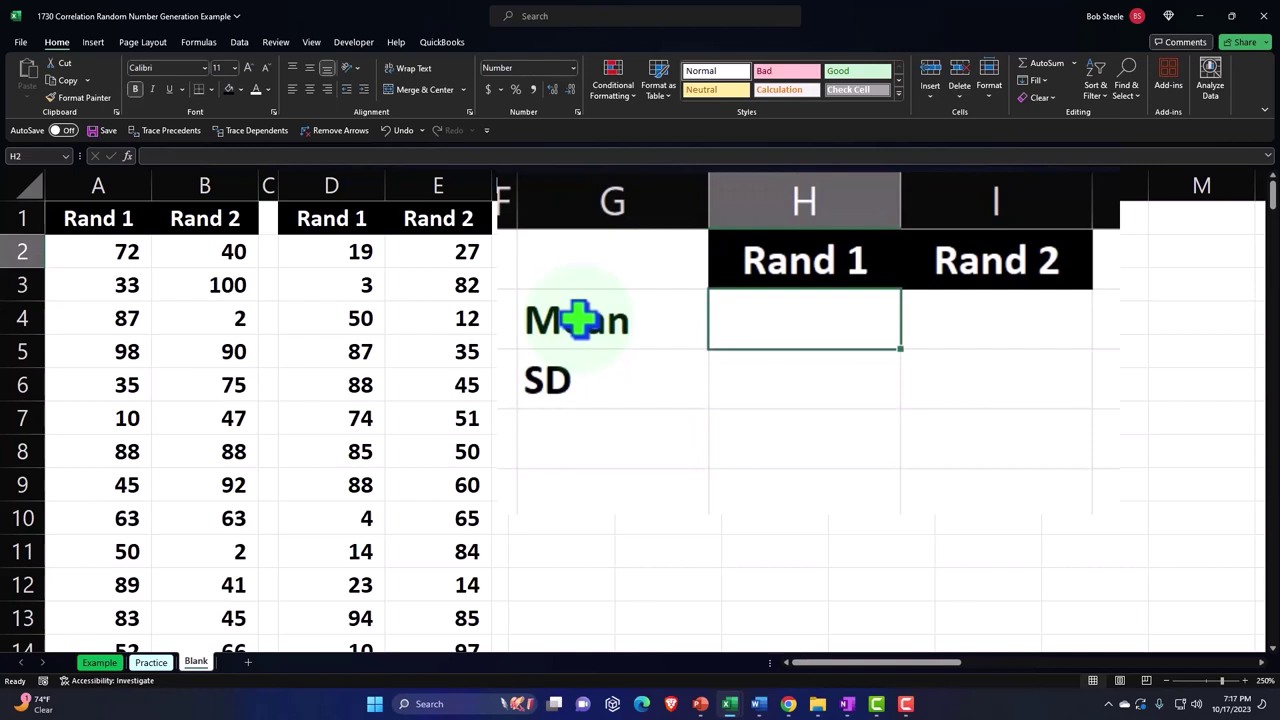
pyautogui.write('=')
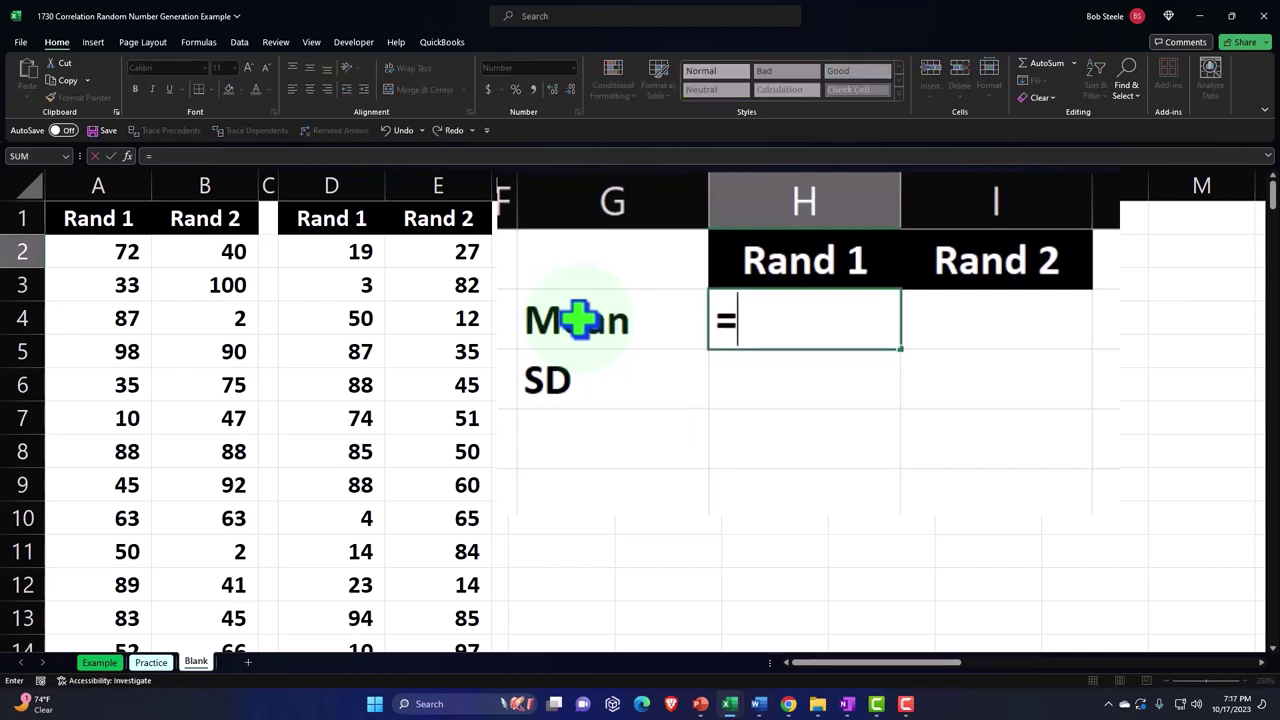
pyautogui.write('aver')
pyautogui.press('Tab')
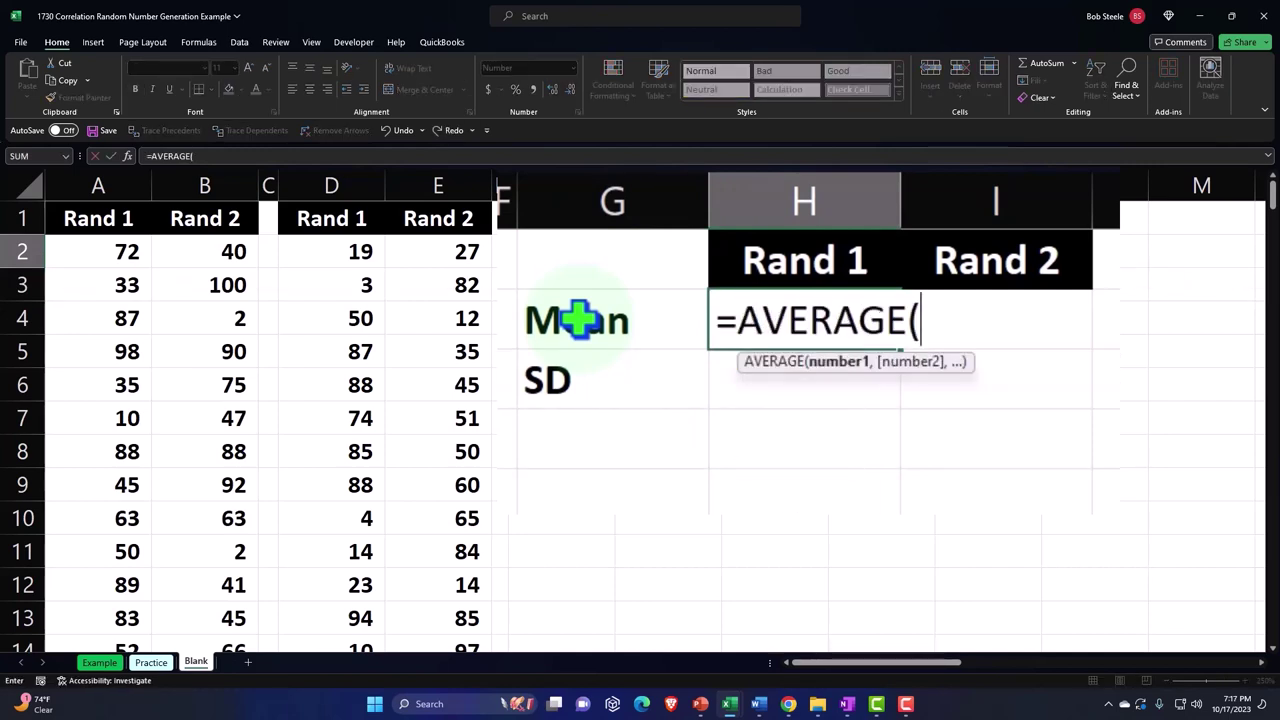
pyautogui.press('Left')
pyautogui.press('Left')
pyautogui.press('Left')
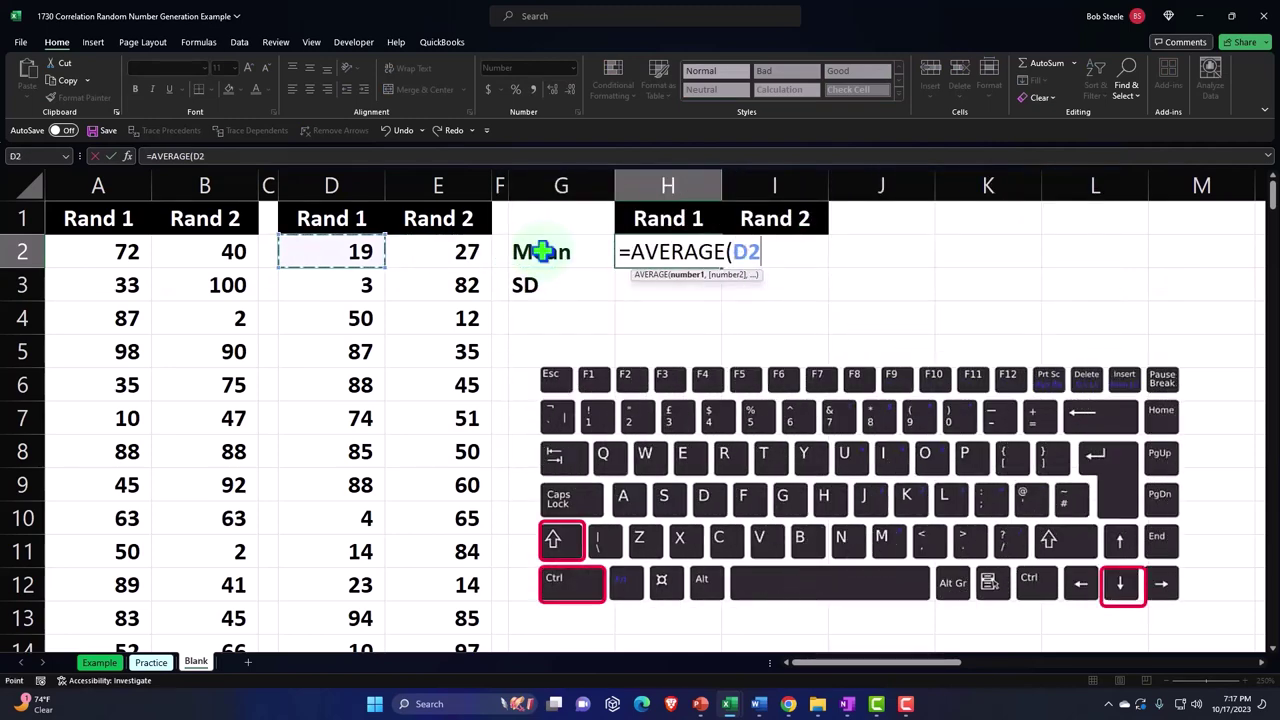
pyautogui.hotkey('ctrl', 'shift', 'Down')
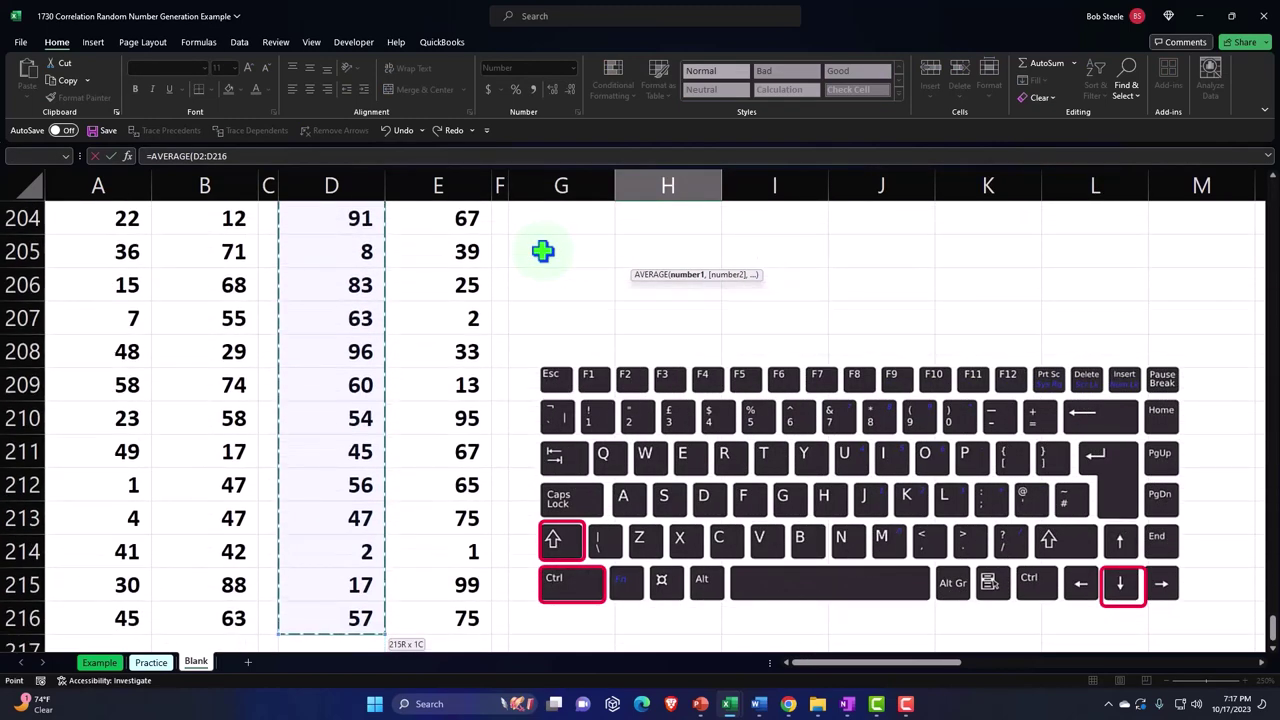
pyautogui.hotkey('ctrl', 'Return')
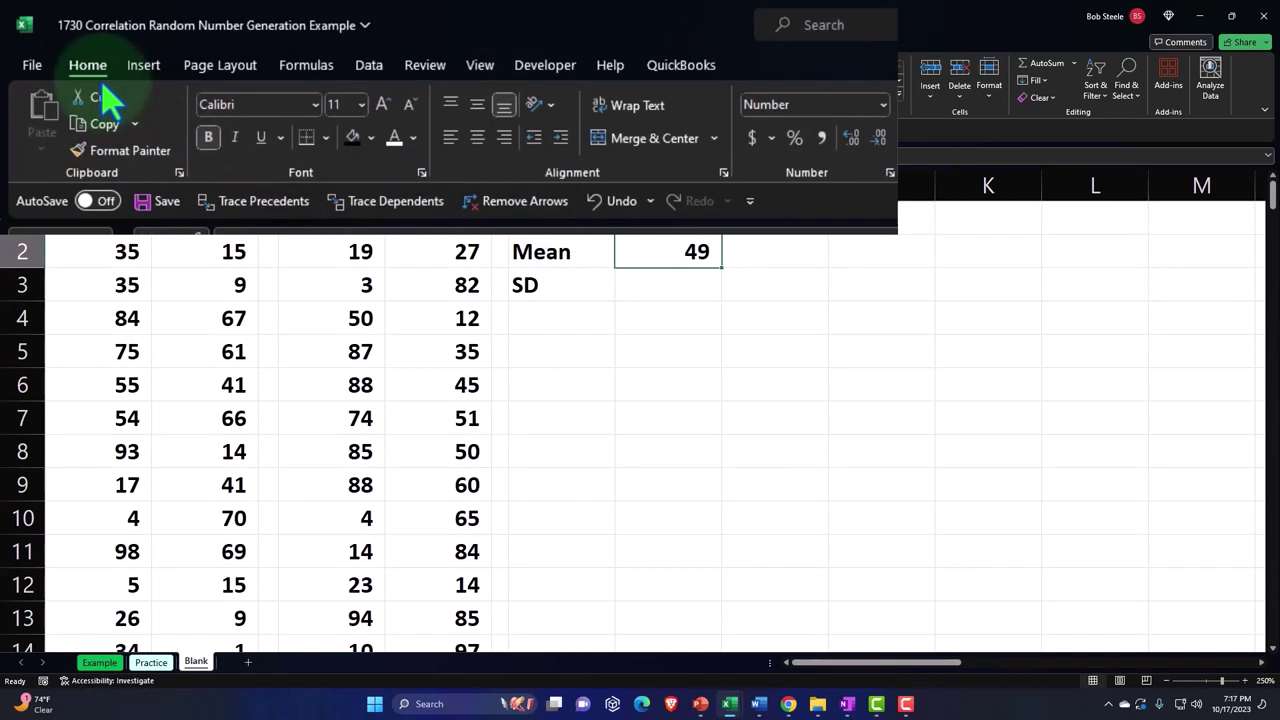
# Step: Show the mean to two decimals and fill it right to I2 for Rand 2
pyautogui.click(851, 140)
pyautogui.click(551, 90)
pyautogui.click(765, 250)
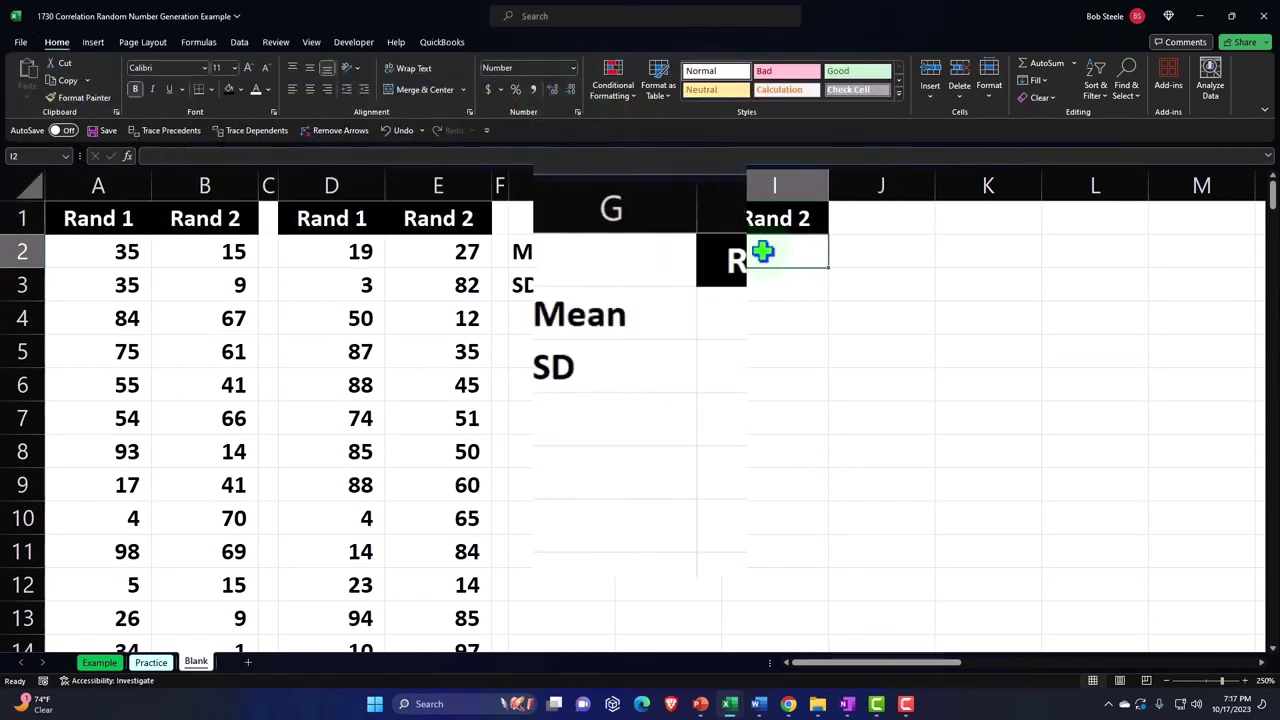
pyautogui.click(832, 318)
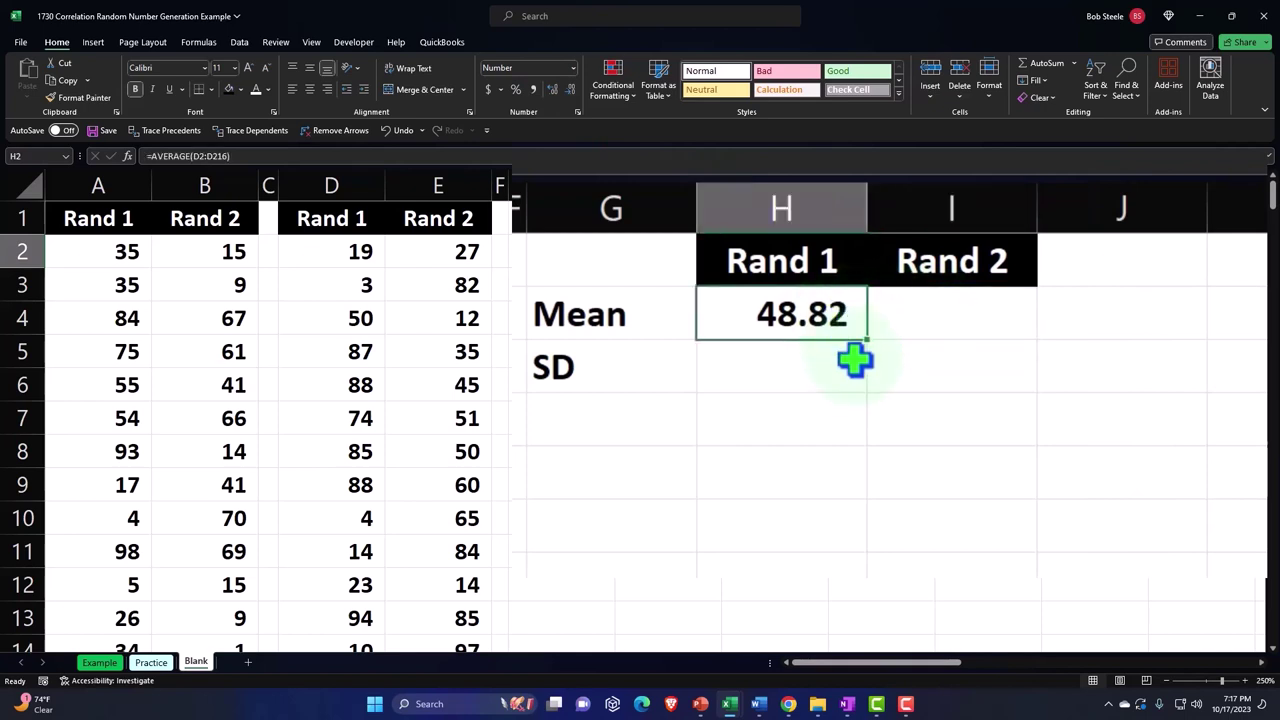
pyautogui.moveTo(865, 342); pyautogui.dragTo(971, 331)
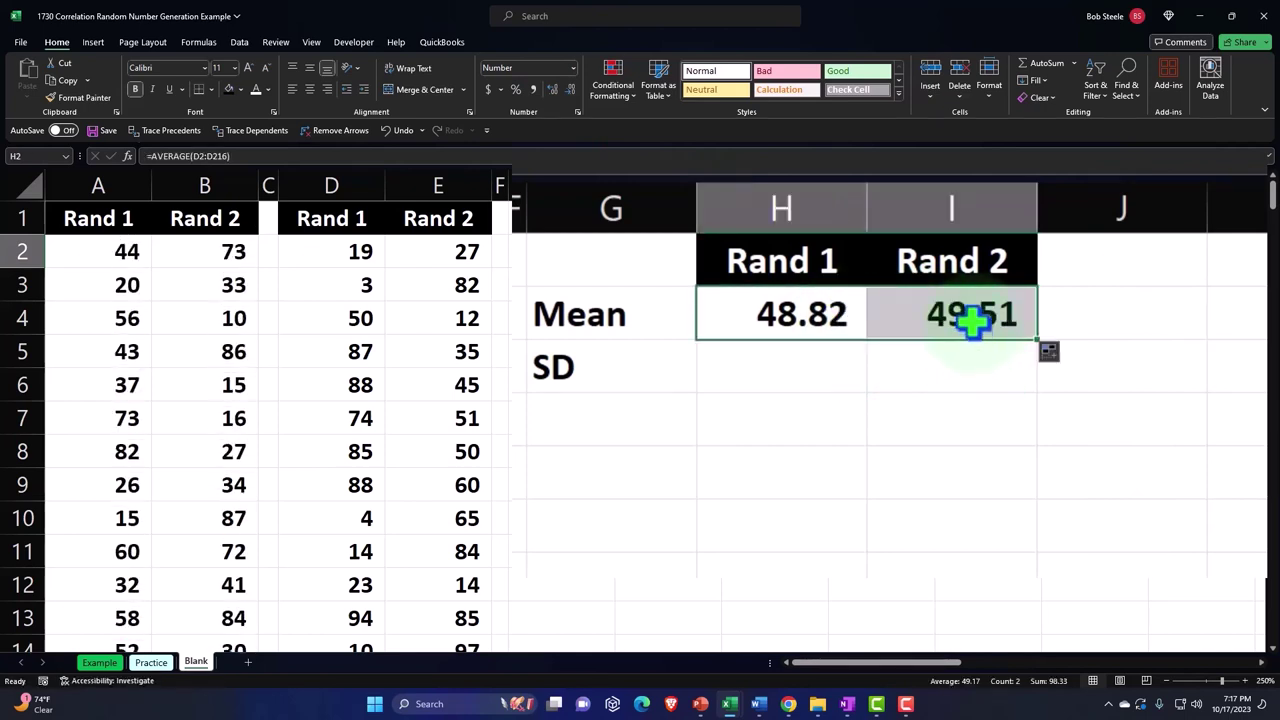
pyautogui.doubleClick(974, 323)
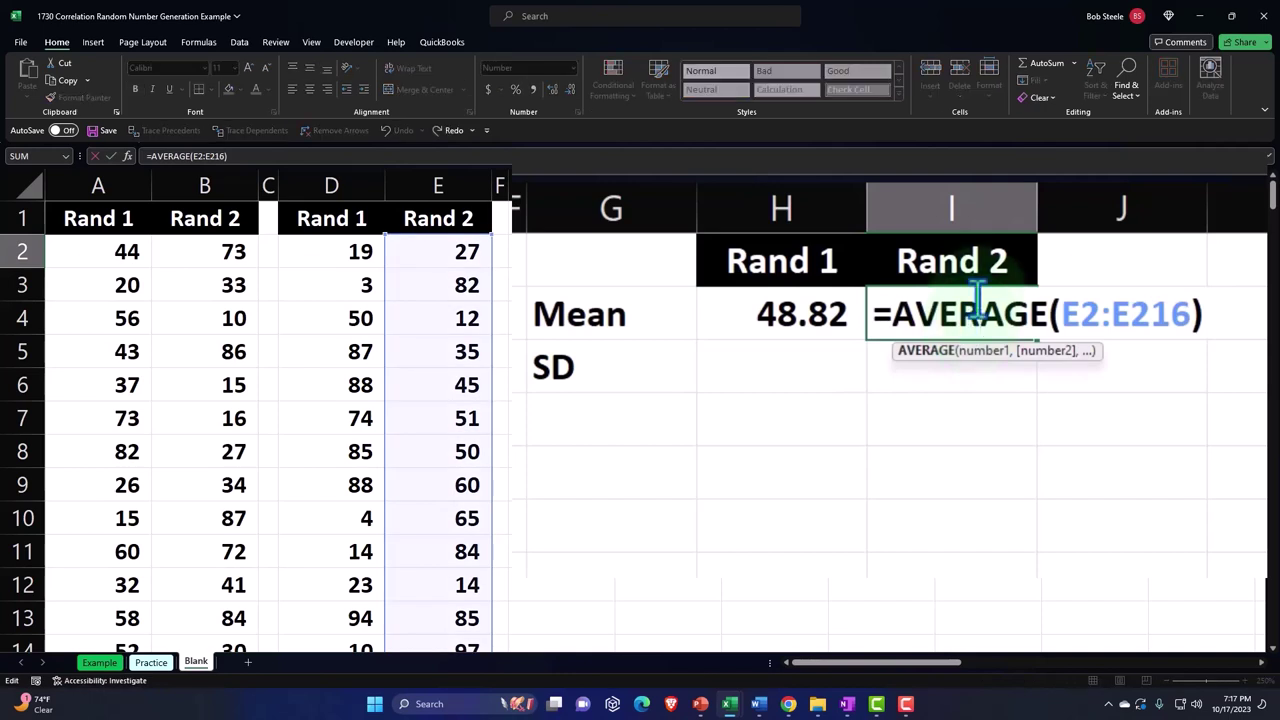
# Step: Enter =STDEV.S(D2:D216) in H3 for the Rand 1 sample standard deviation
pyautogui.press('Return')
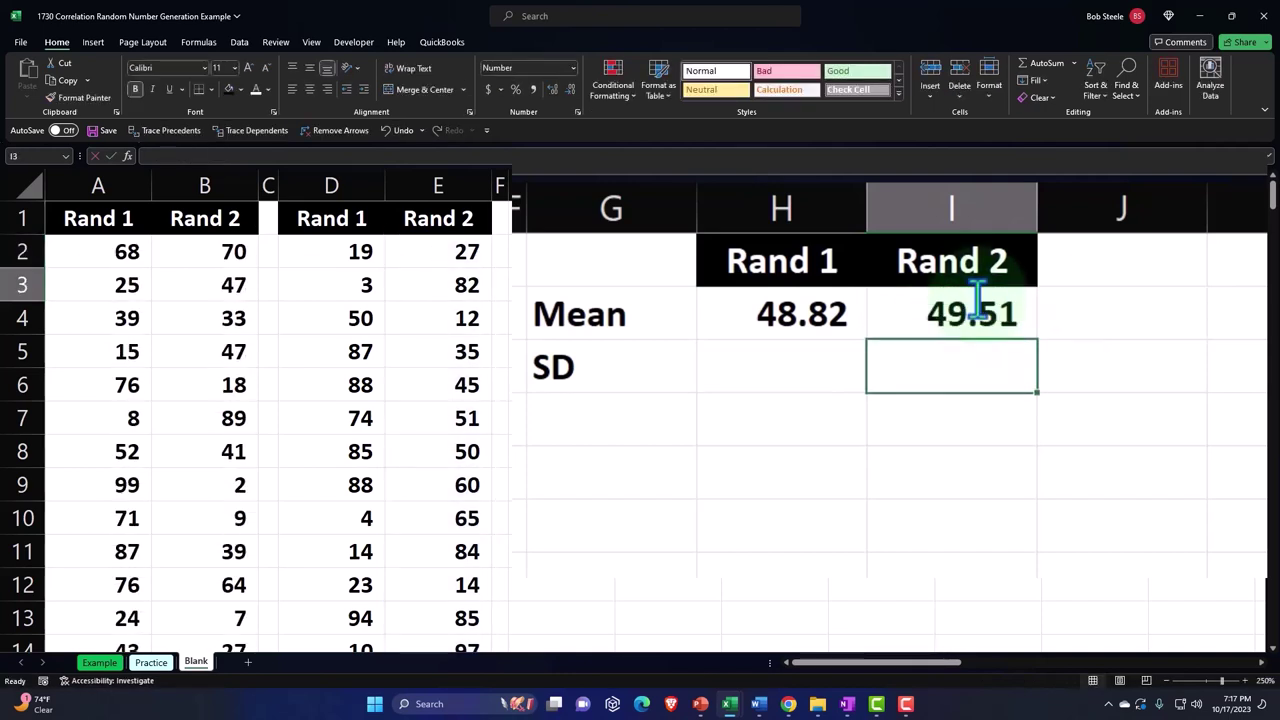
pyautogui.press('Left')
pyautogui.write('=')
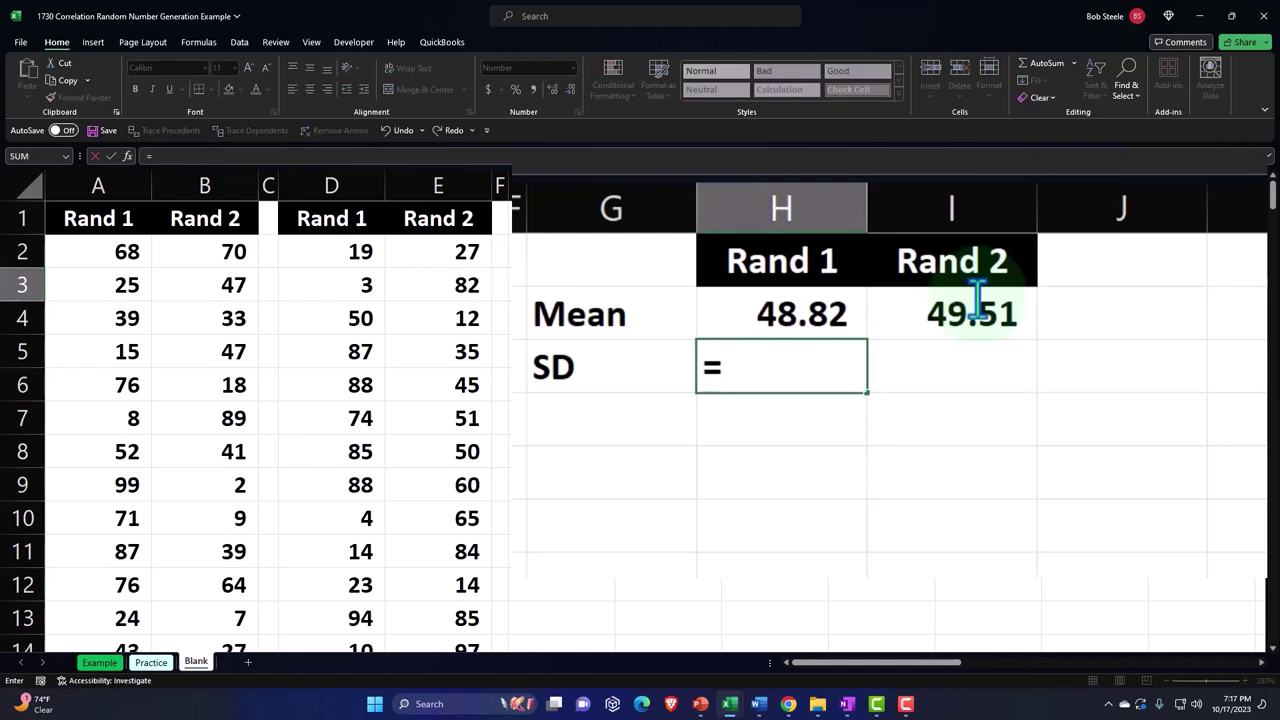
pyautogui.write('st')
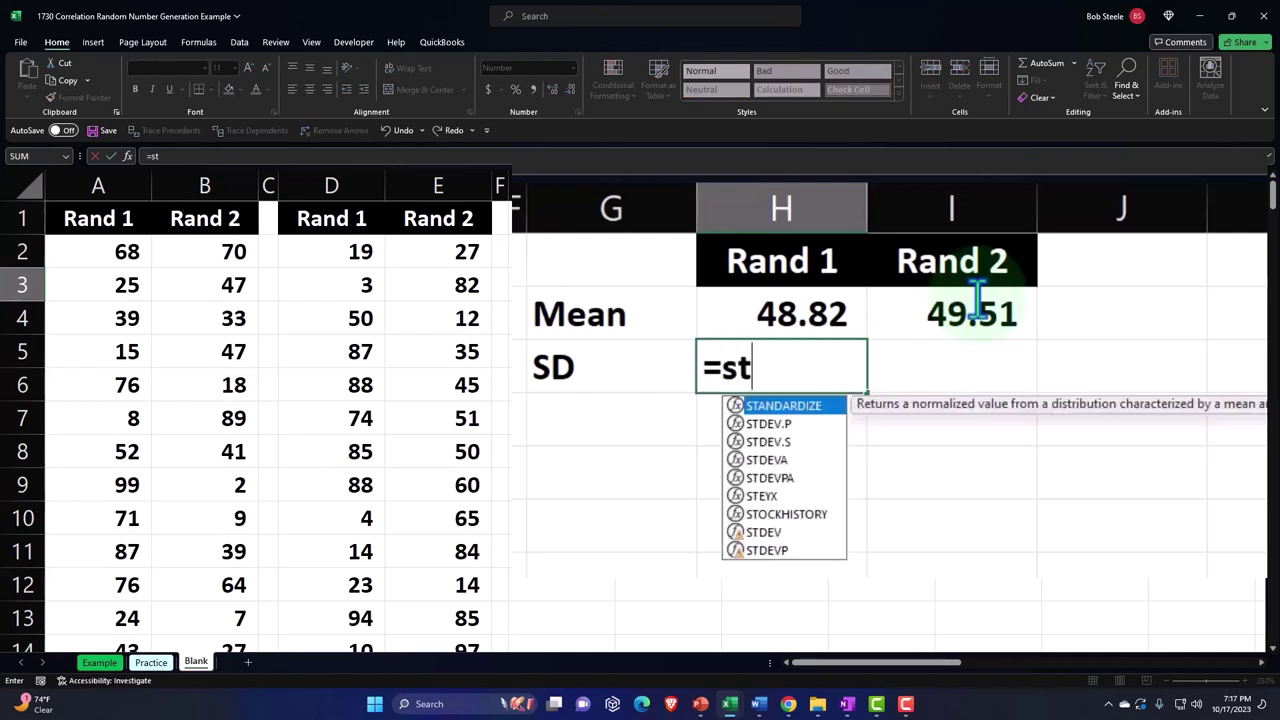
pyautogui.press('Down')
pyautogui.press('Down')
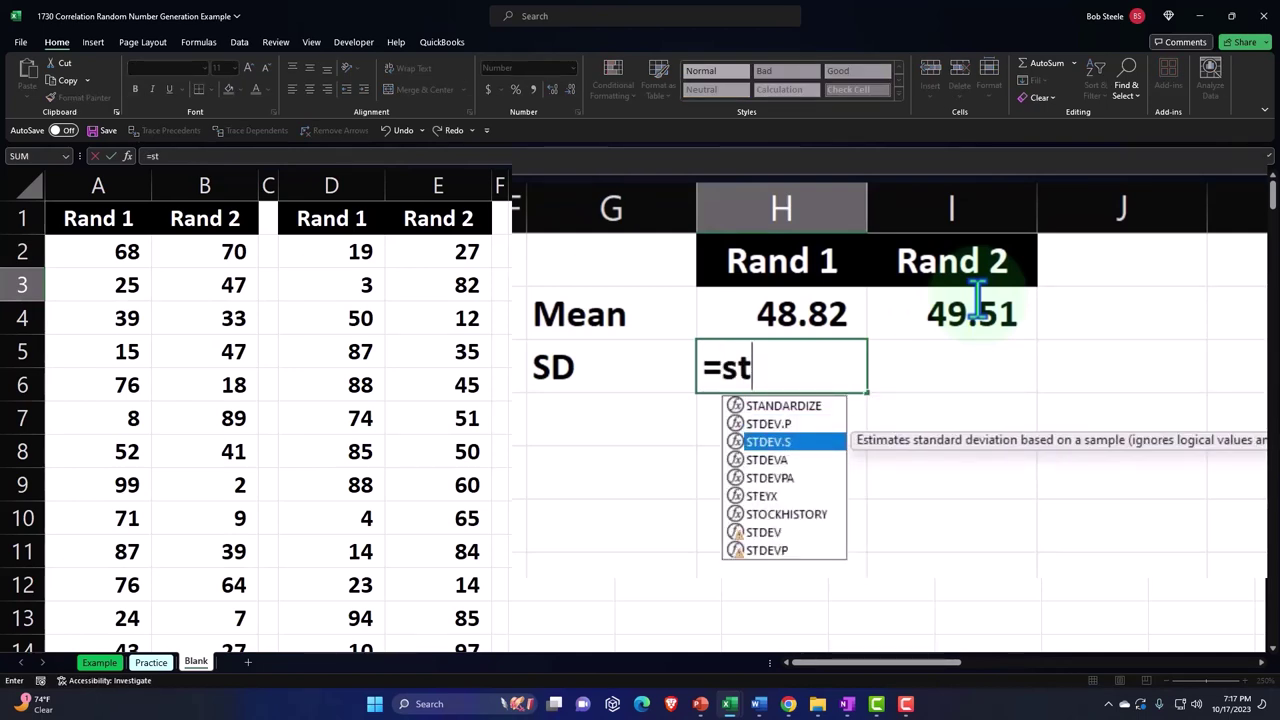
pyautogui.press('Tab')
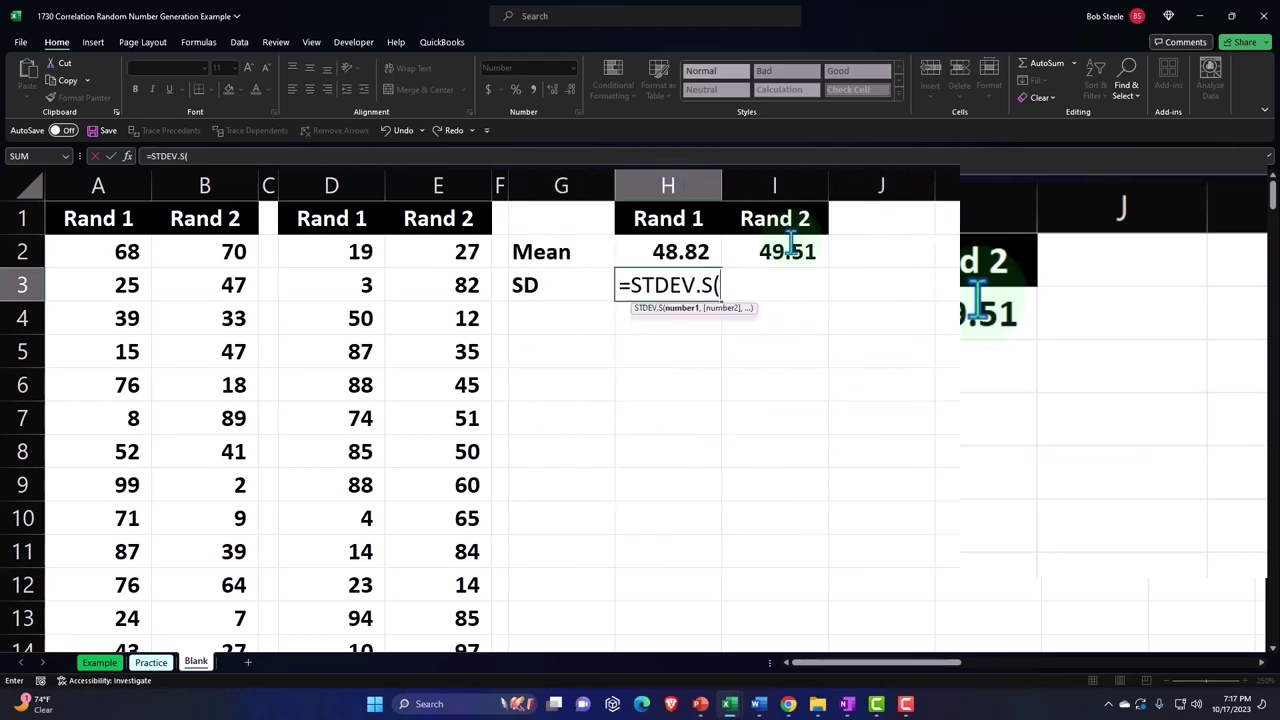
pyautogui.press('Left')
pyautogui.press('Left')
pyautogui.press('Left')
pyautogui.press('Left')
pyautogui.press('Up')
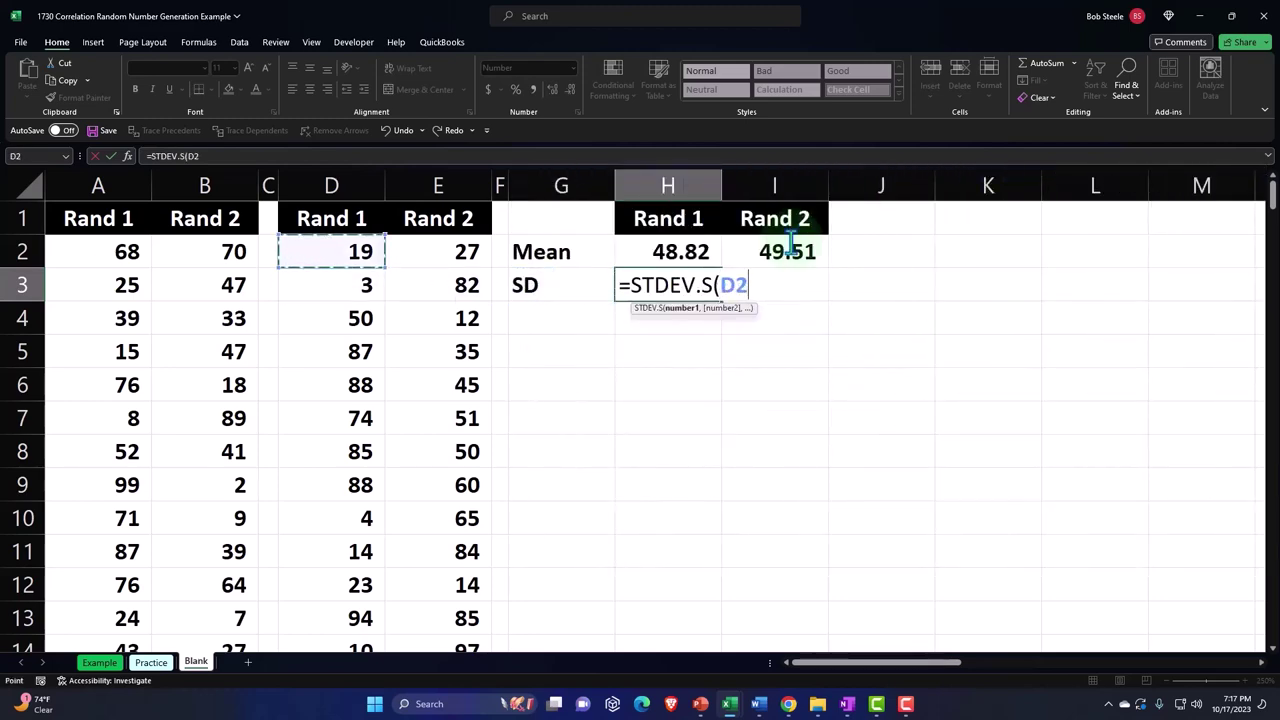
pyautogui.hotkey('ctrl', 'shift', 'Down')
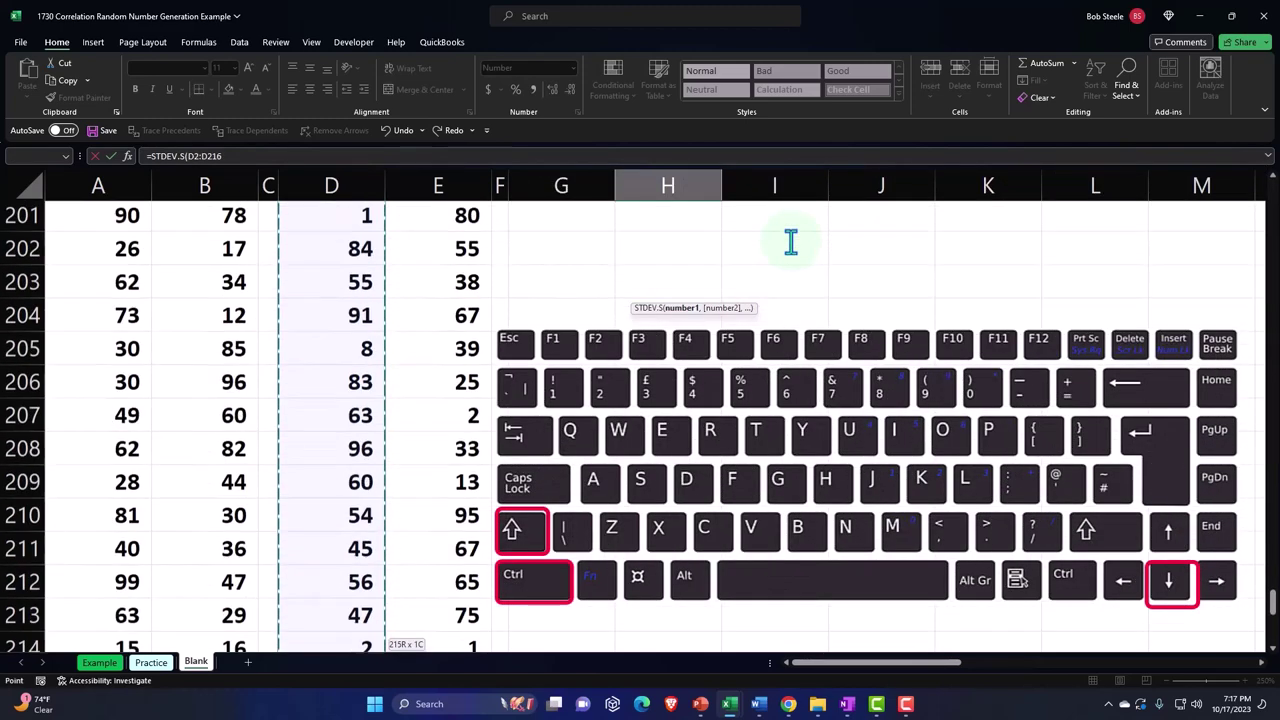
pyautogui.hotkey('ctrl', 'Return')
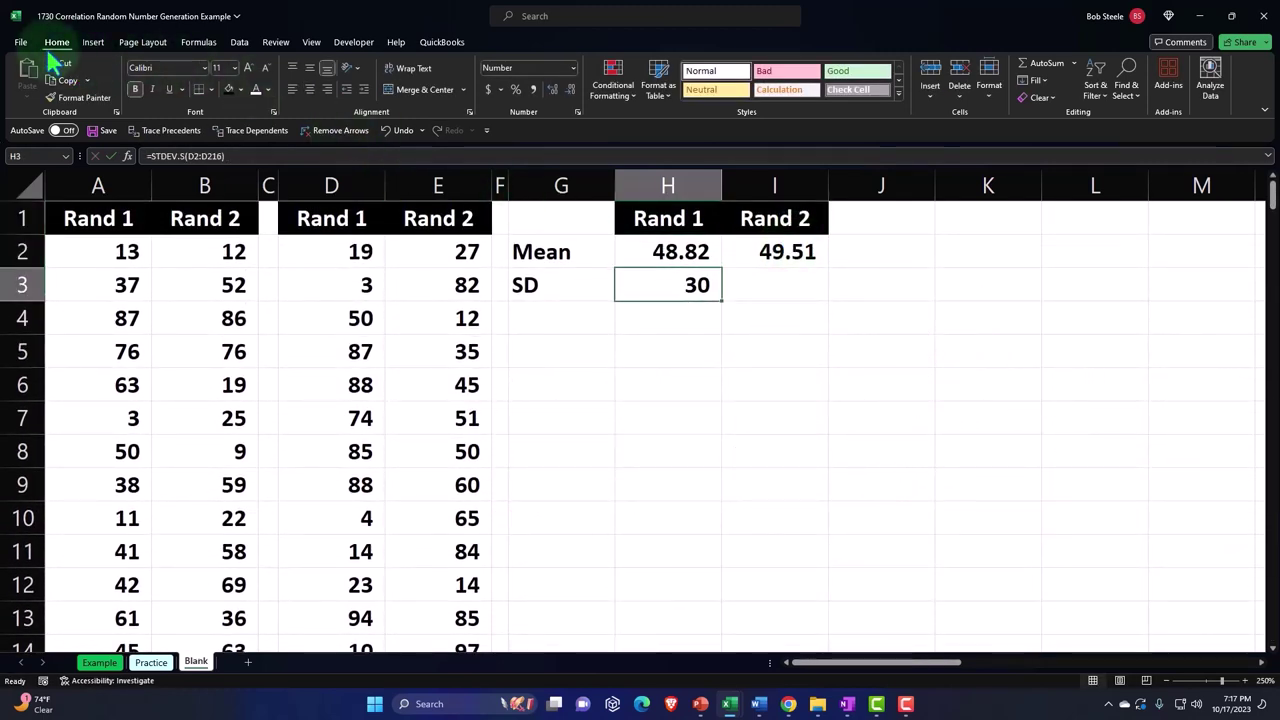
# Step: Show the SD to two decimals and copy it to I3, giving 29.73 and 26.56
pyautogui.click(695, 111)
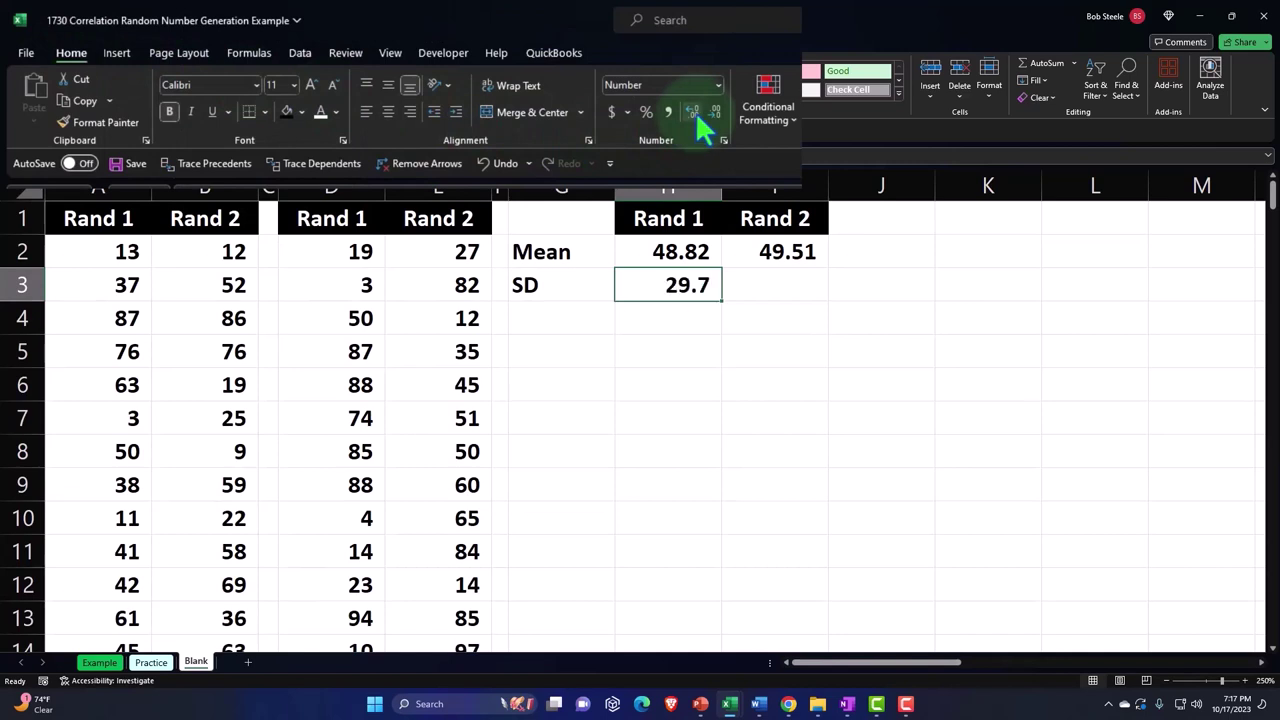
pyautogui.click(695, 111)
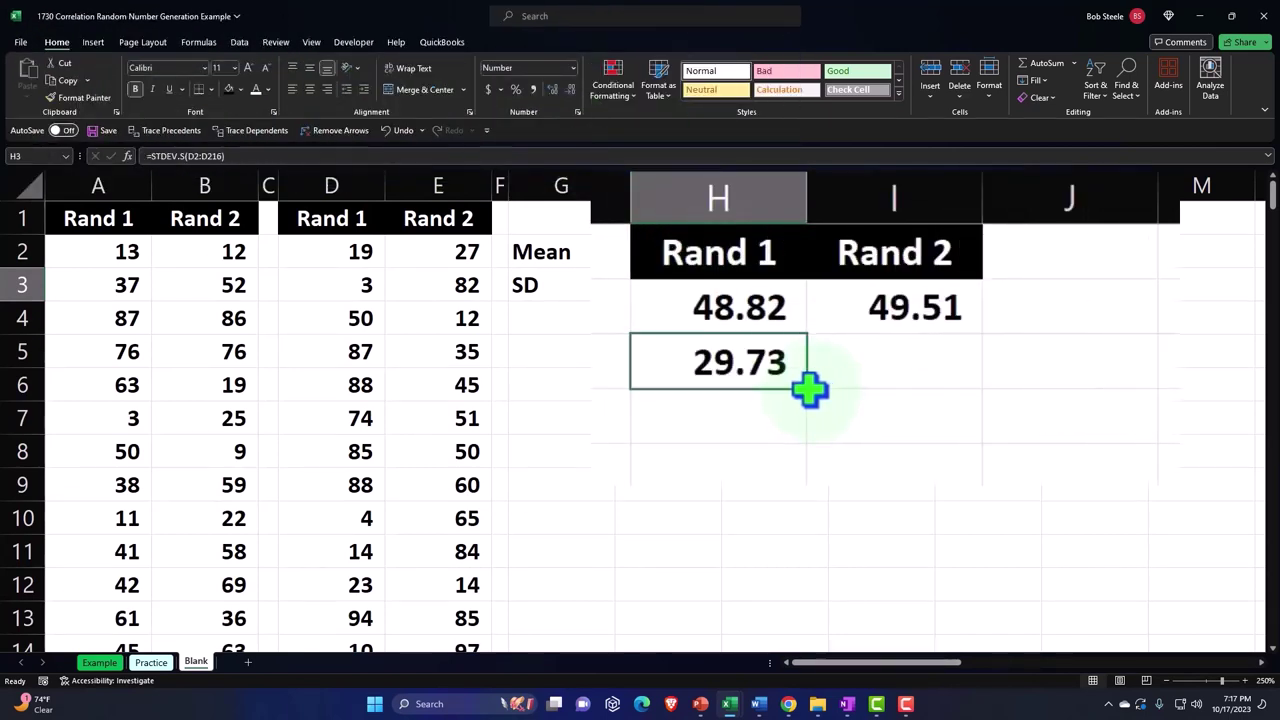
pyautogui.moveTo(817, 392); pyautogui.dragTo(918, 392)
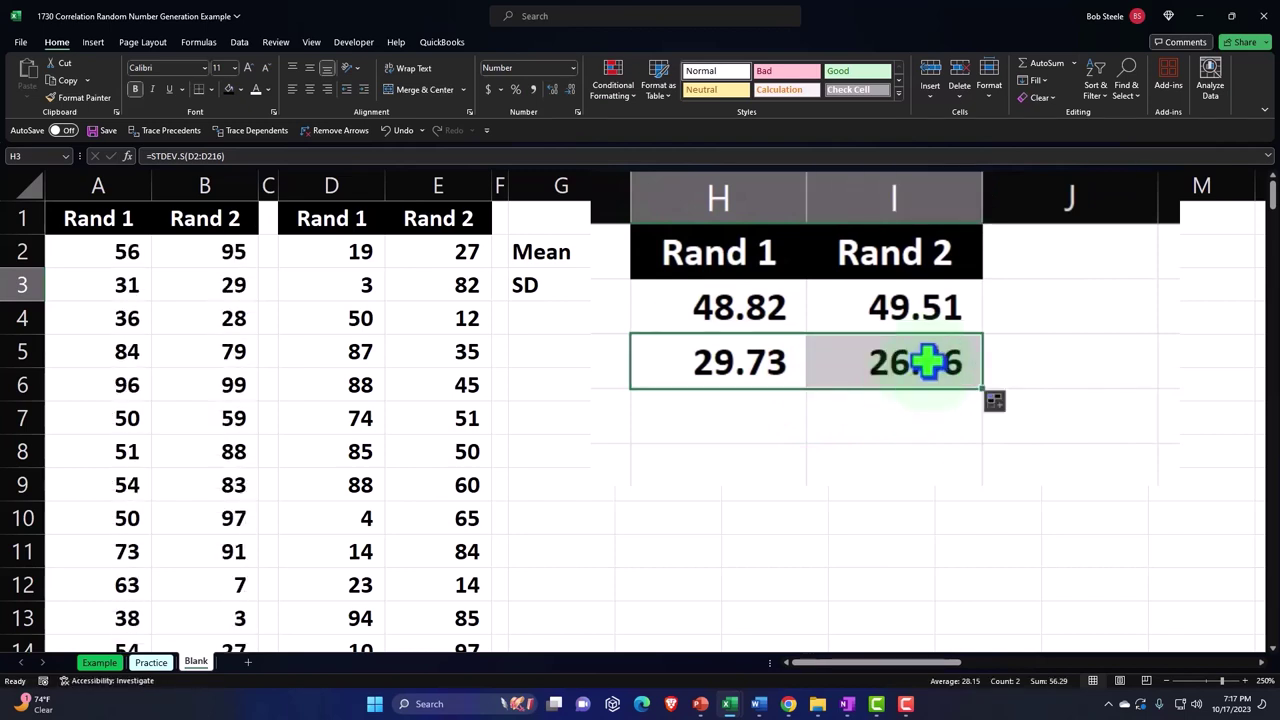
pyautogui.doubleClick(923, 360)
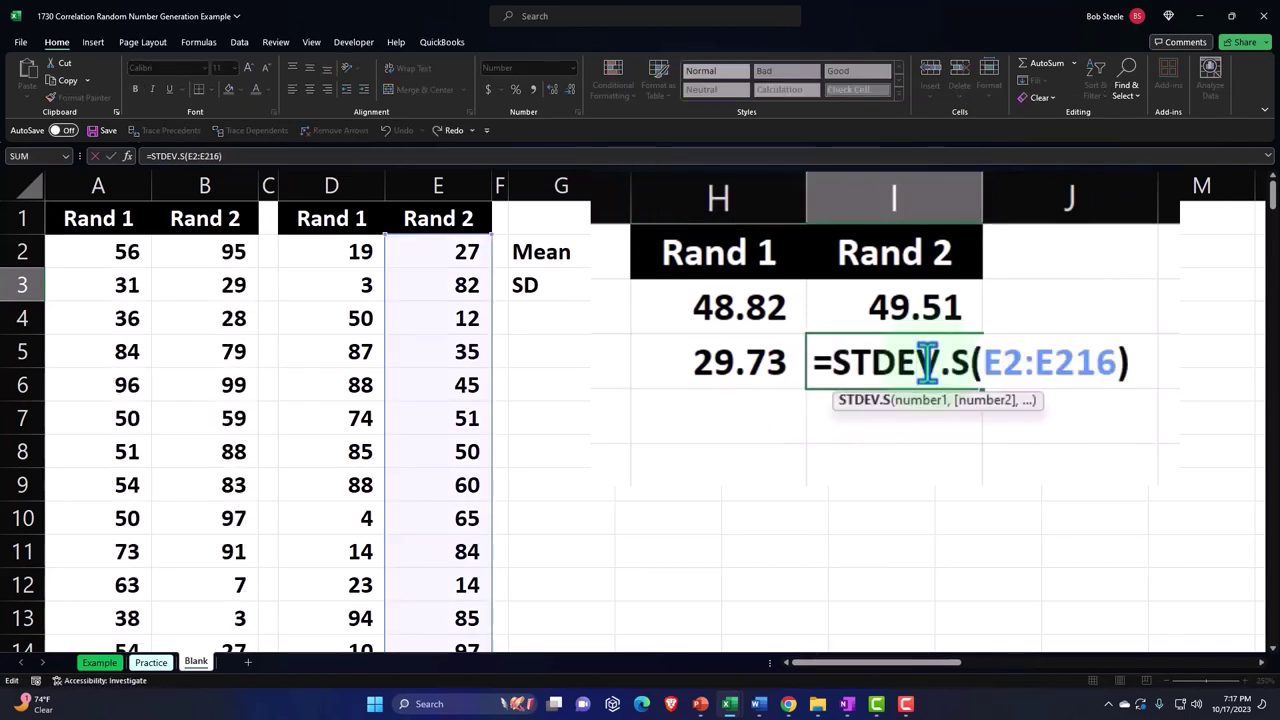
pyautogui.press('Return')
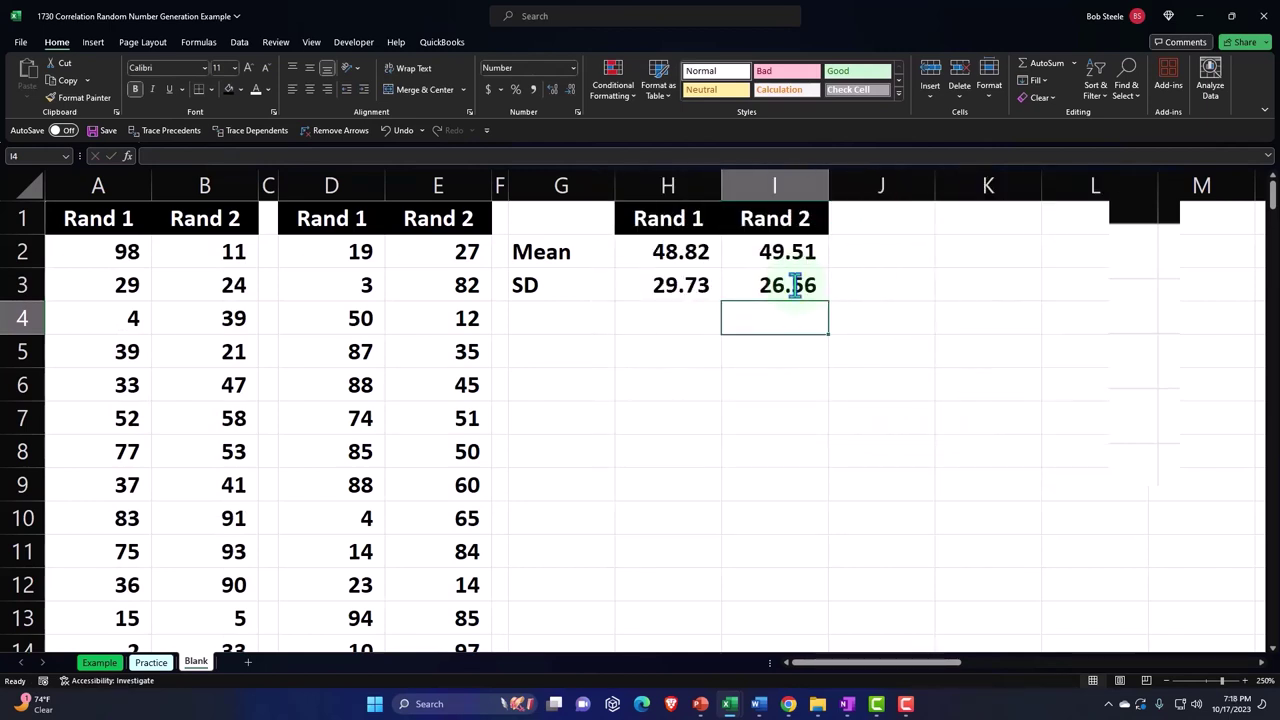
pyautogui.click(338, 228)
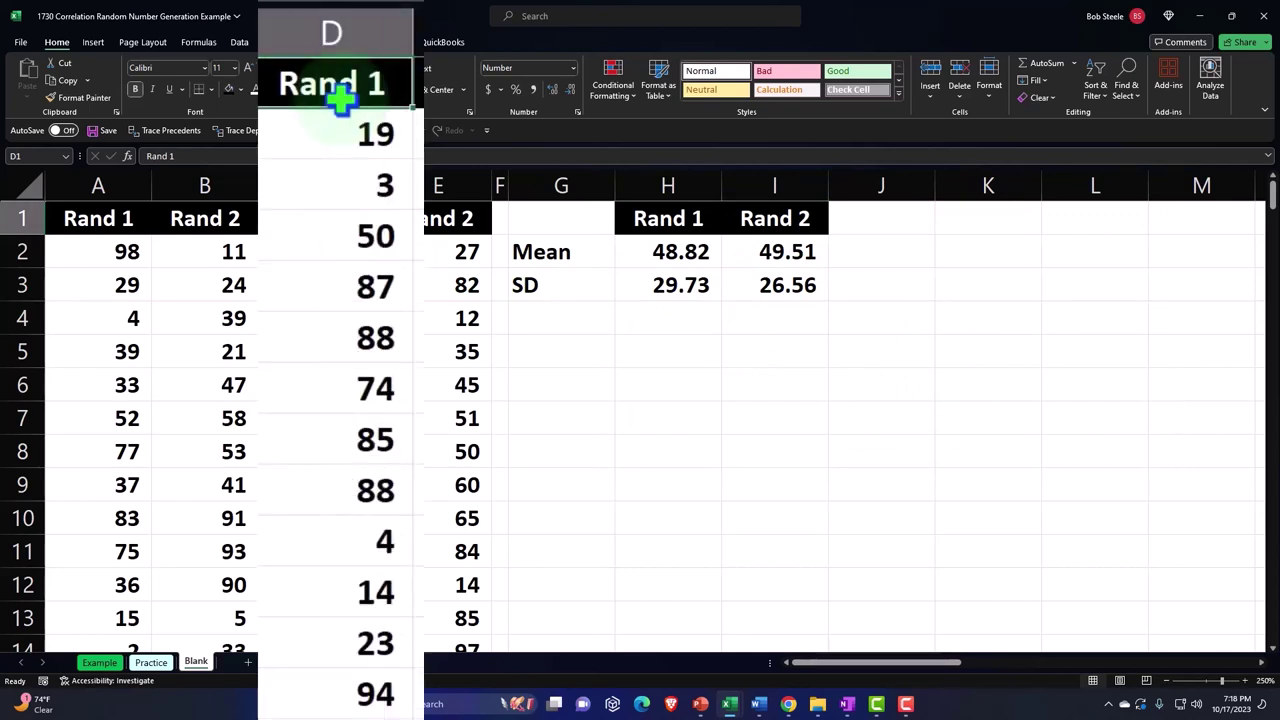
# Step: Insert a histogram of the Rand 1 data in column D and move it beside the Mean/SD table
pyautogui.hotkey('ctrl', 'shift', 'Down')
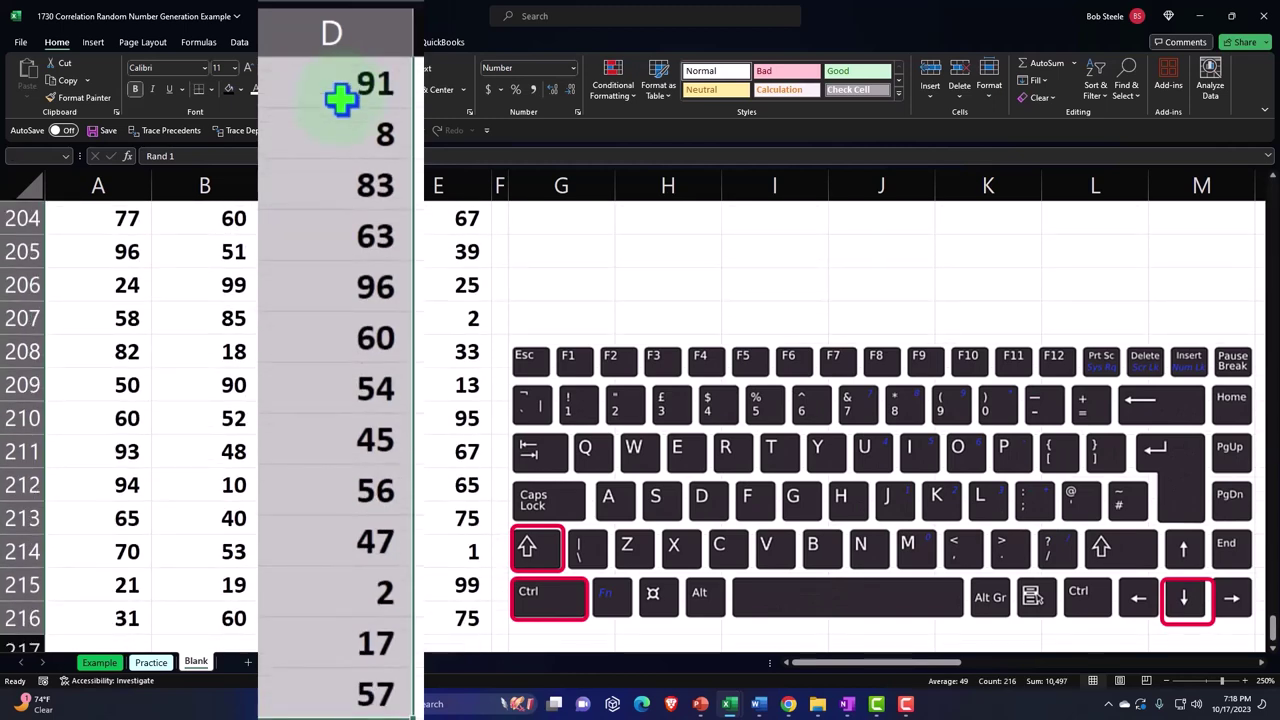
pyautogui.hotkey('ctrl', 'BackSpace')
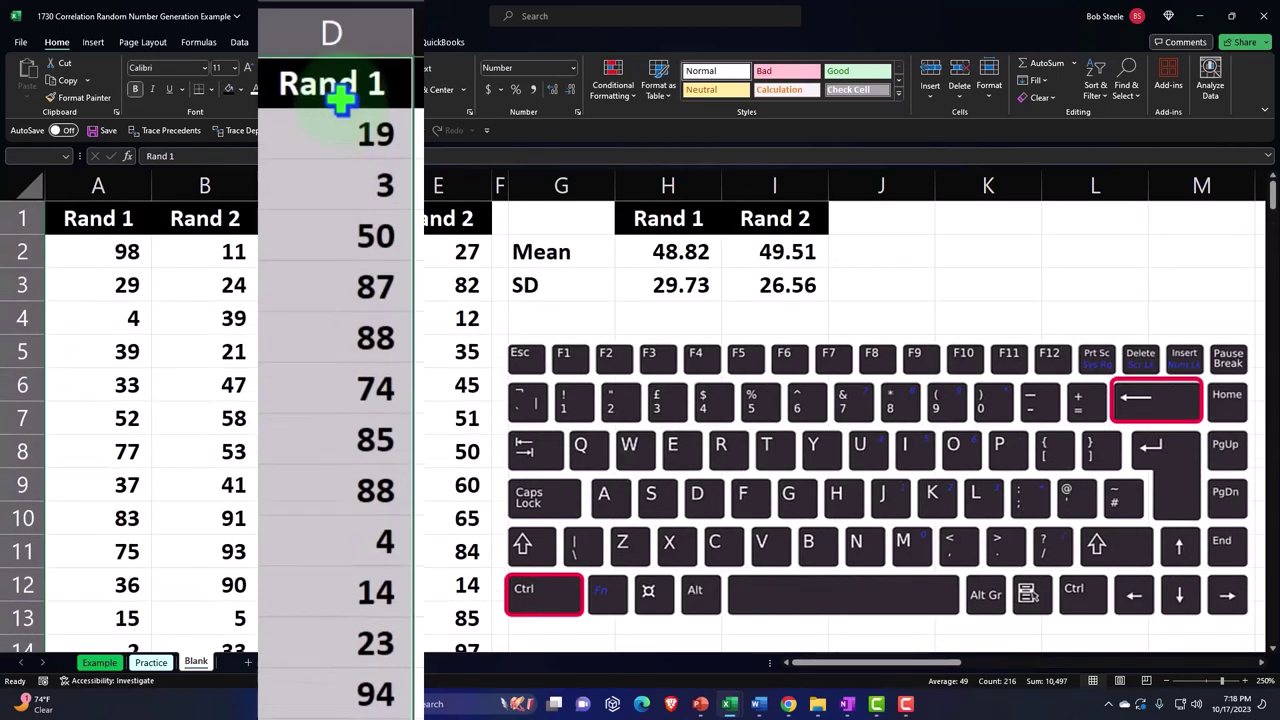
pyautogui.click(93, 46)
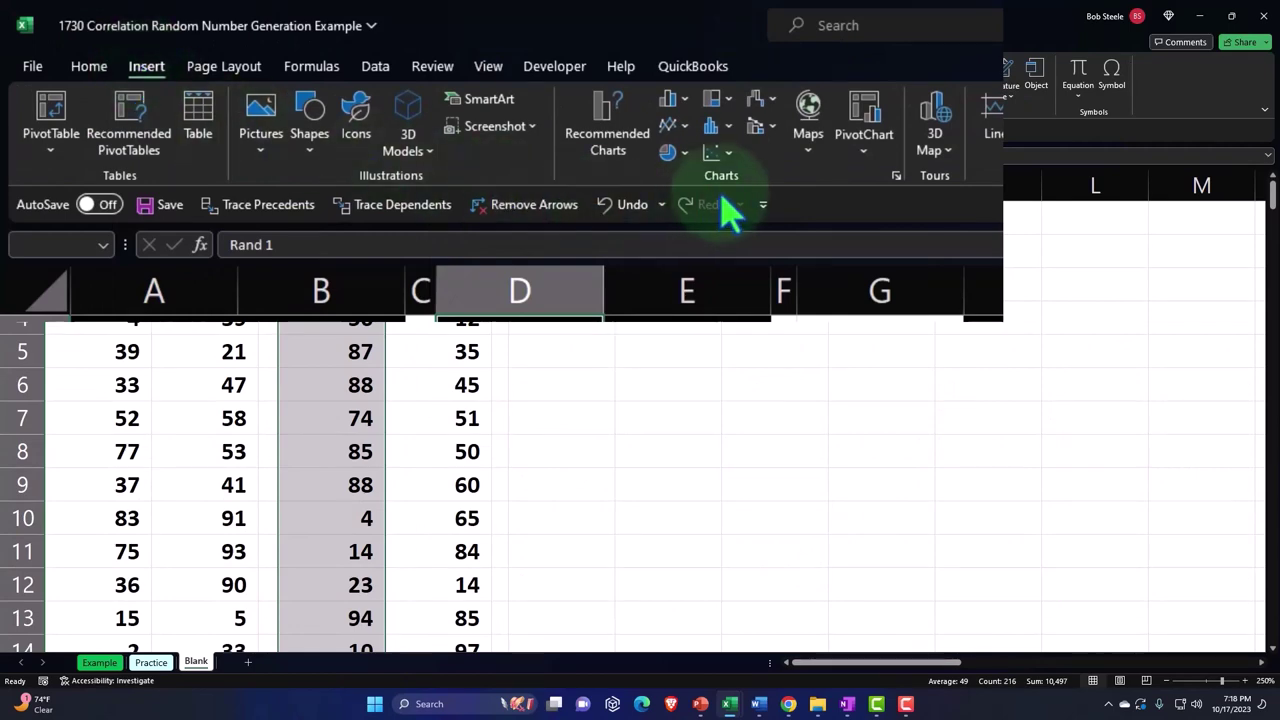
pyautogui.click(728, 126)
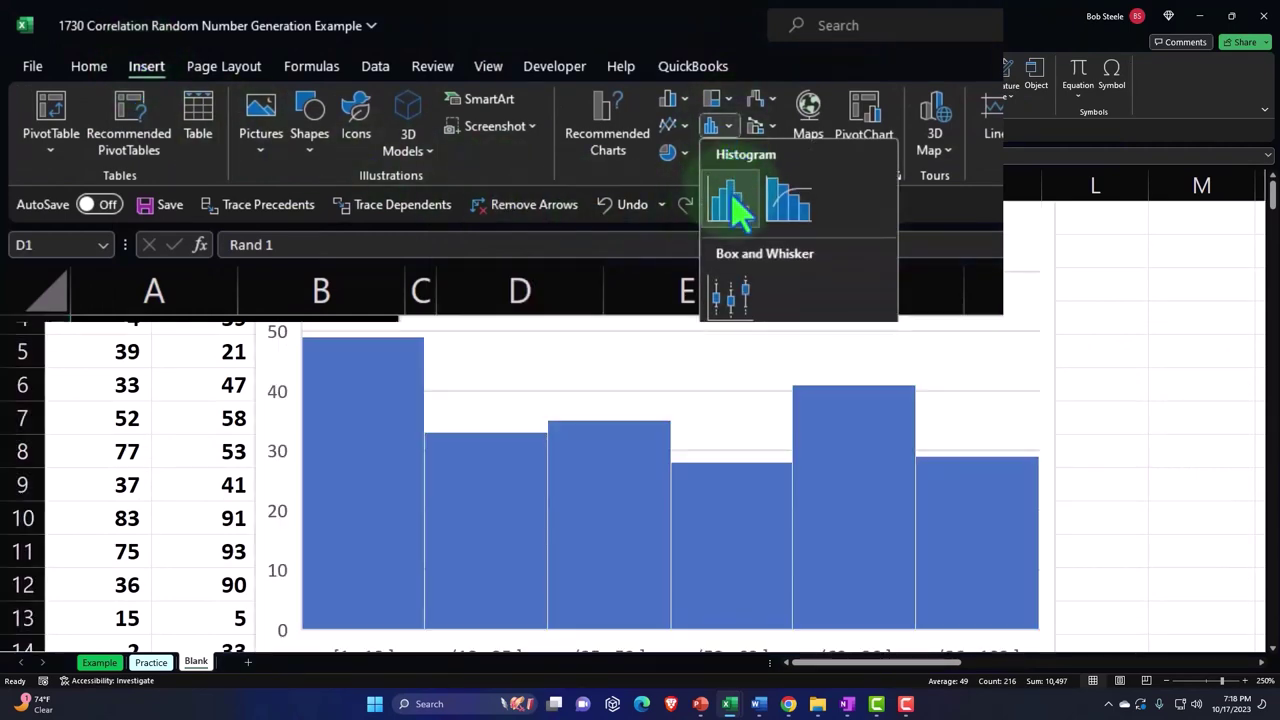
pyautogui.click(730, 200)
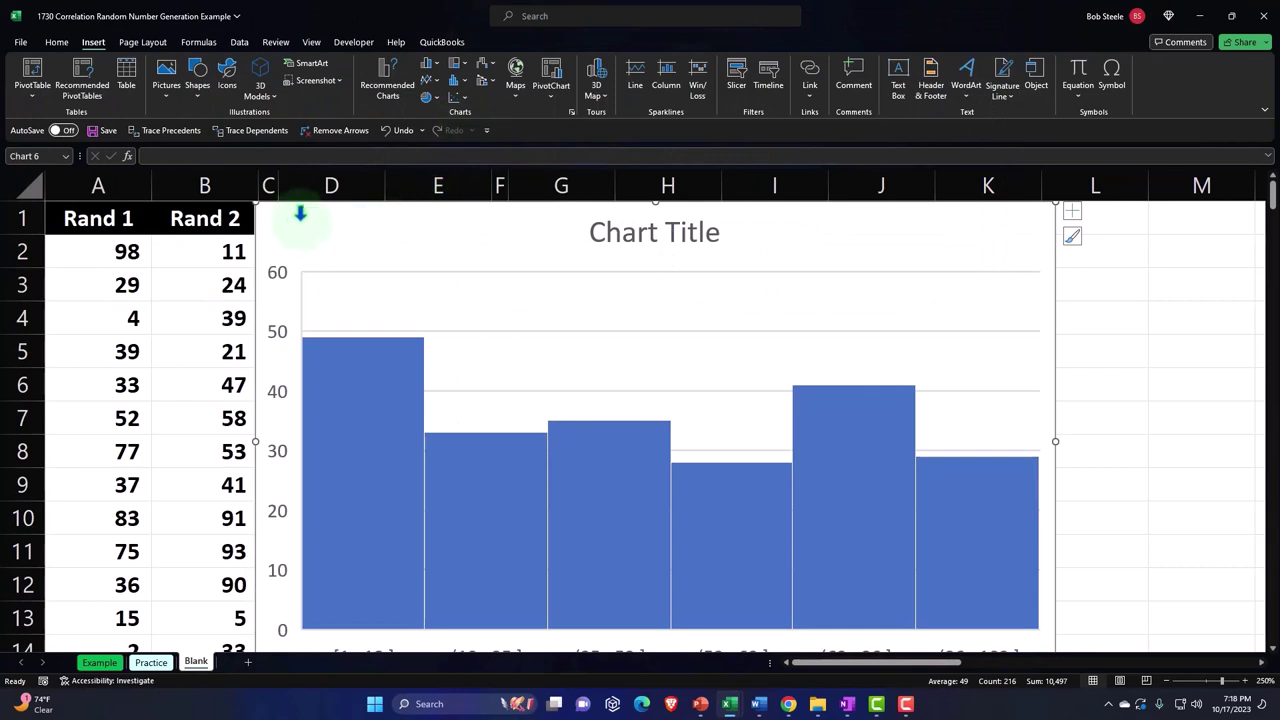
pyautogui.moveTo(300, 207); pyautogui.dragTo(711, 389)
pyautogui.moveTo(783, 417); pyautogui.dragTo(578, 240)
# Step: Change the histogram's title to Rand 1
pyautogui.click(841, 255)
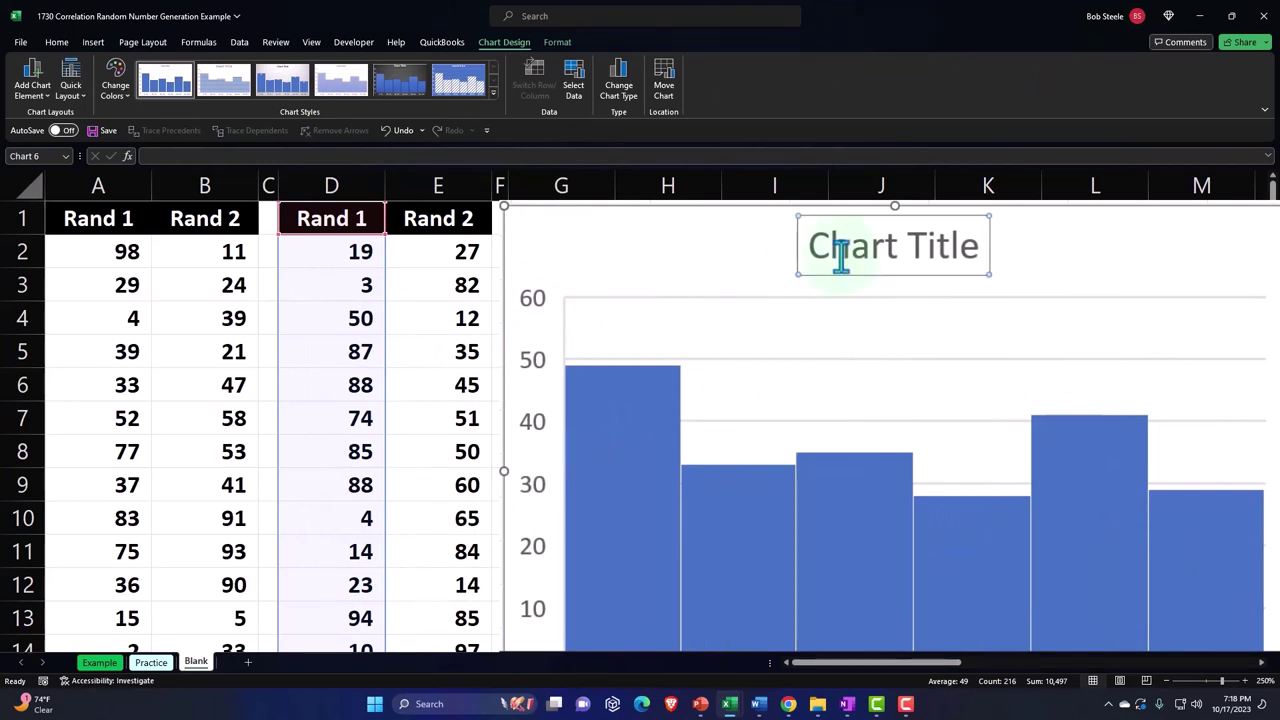
pyautogui.hotkey('ctrl', 'a')
pyautogui.write('Rand')
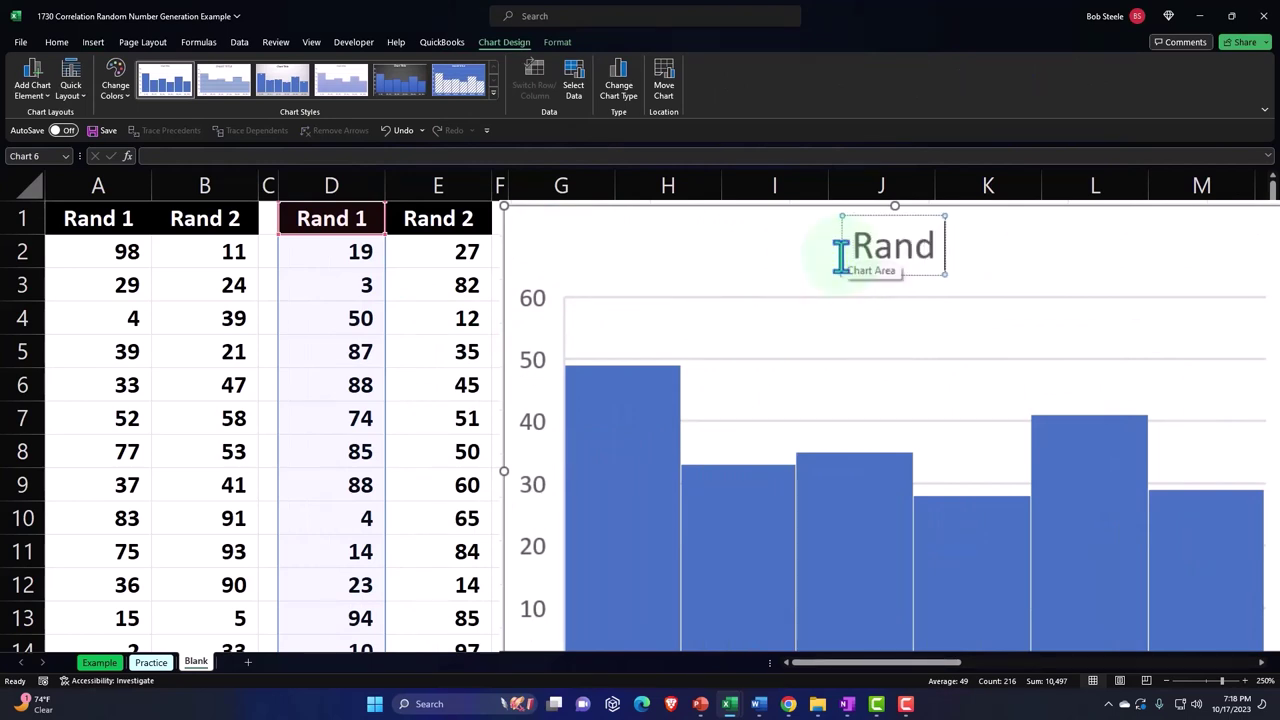
pyautogui.write(' 1')
pyautogui.click(1000, 263)
pyautogui.scroll(-2, 938, 405)
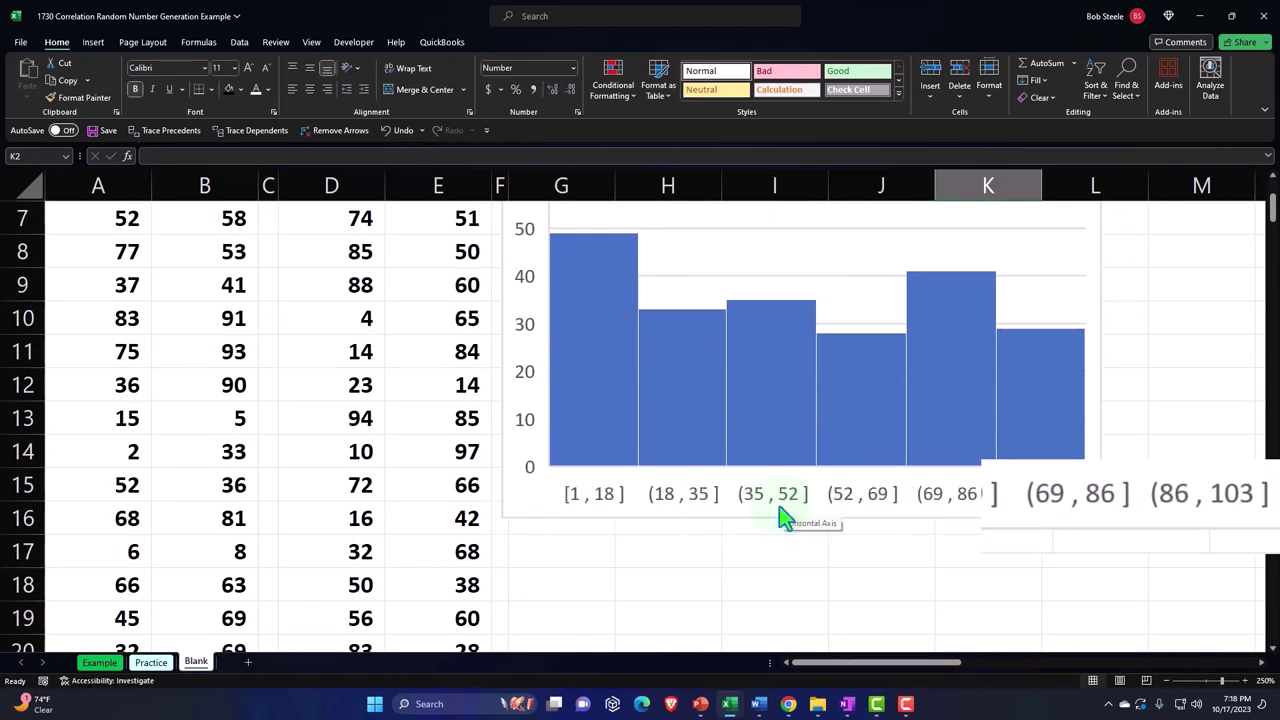
pyautogui.scroll(1, 786, 514)
pyautogui.scroll(1, 779, 518)
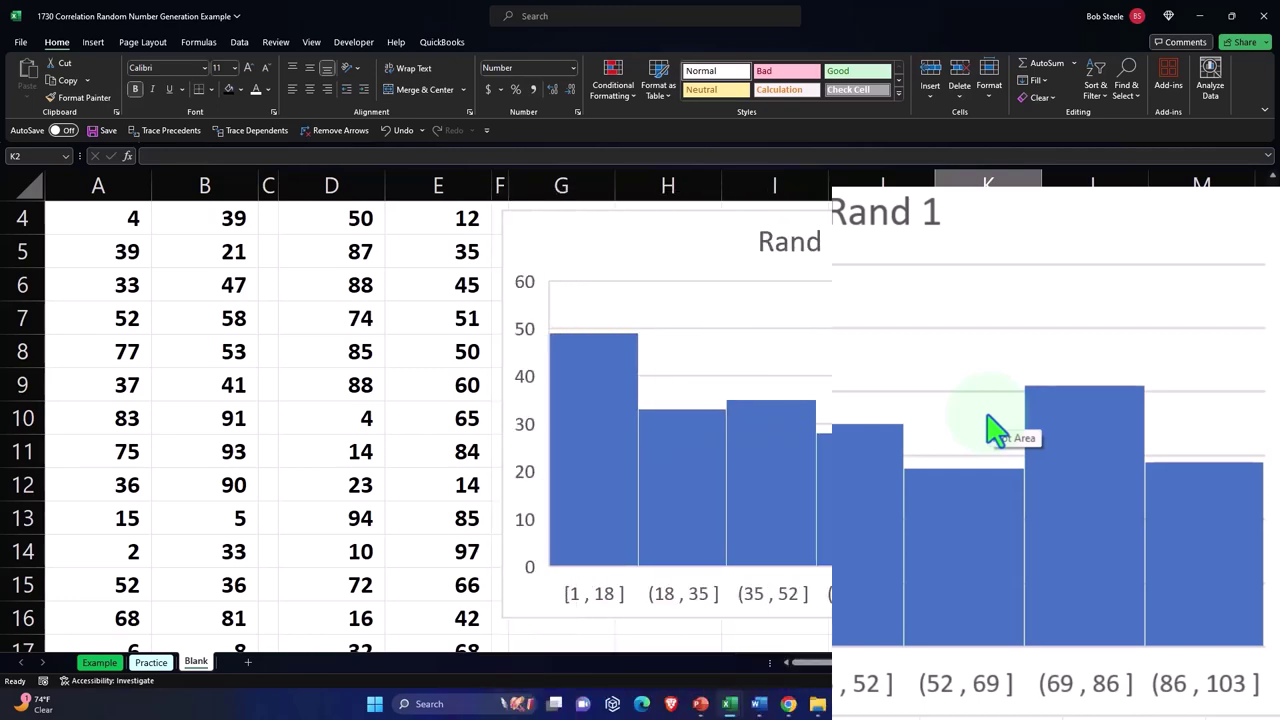
pyautogui.scroll(1, 853, 412)
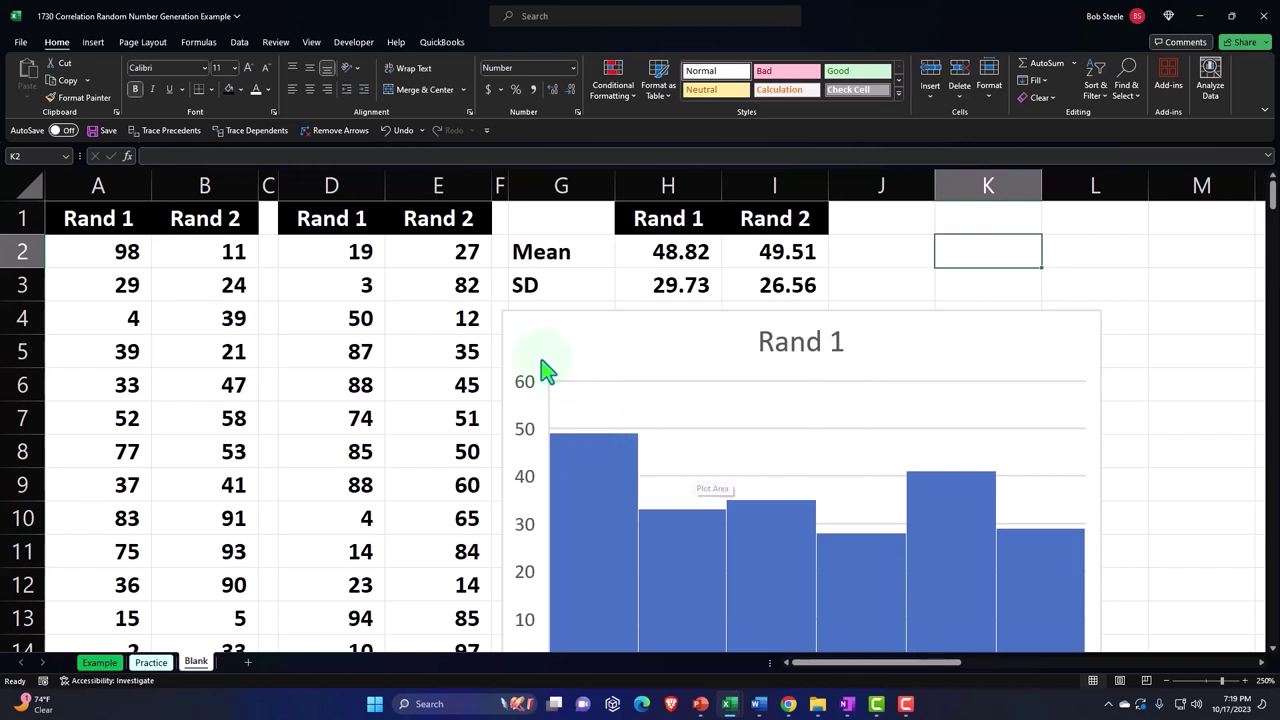
# Step: Insert a histogram of the Rand 2 data in column E and title it Rand 2
pyautogui.click(447, 222)
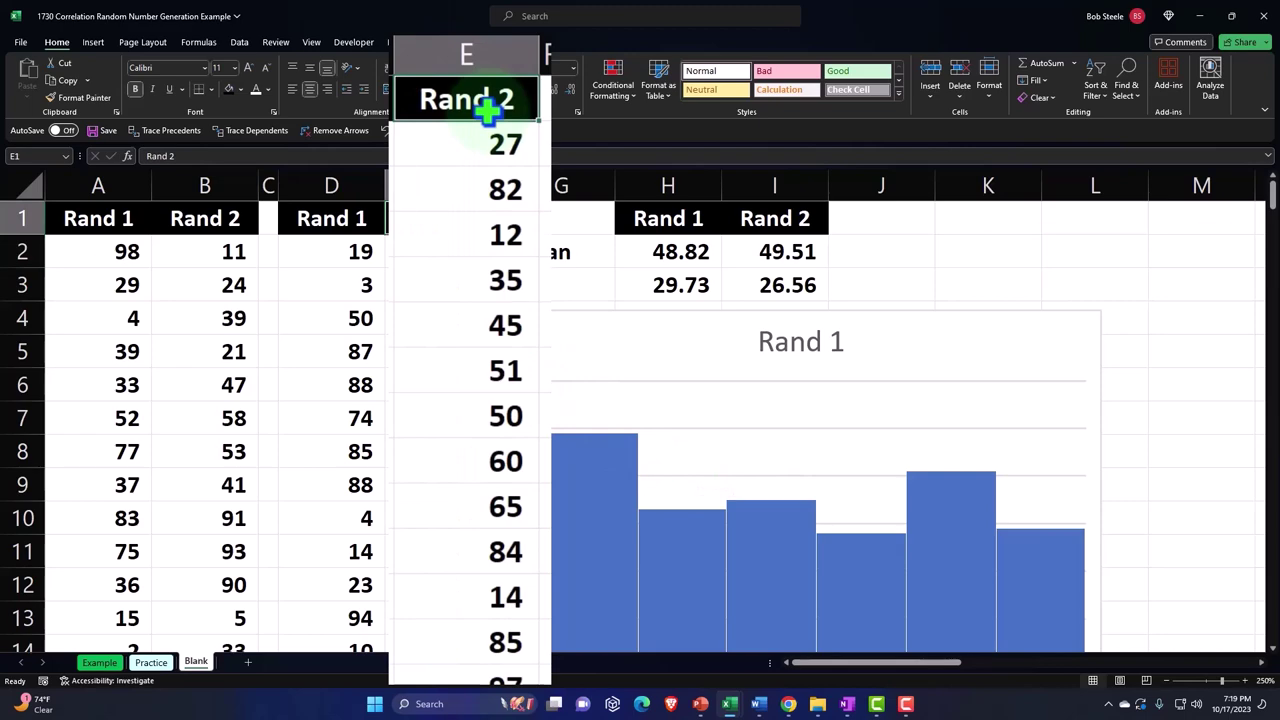
pyautogui.hotkey('ctrl', 'shift', 'Down')
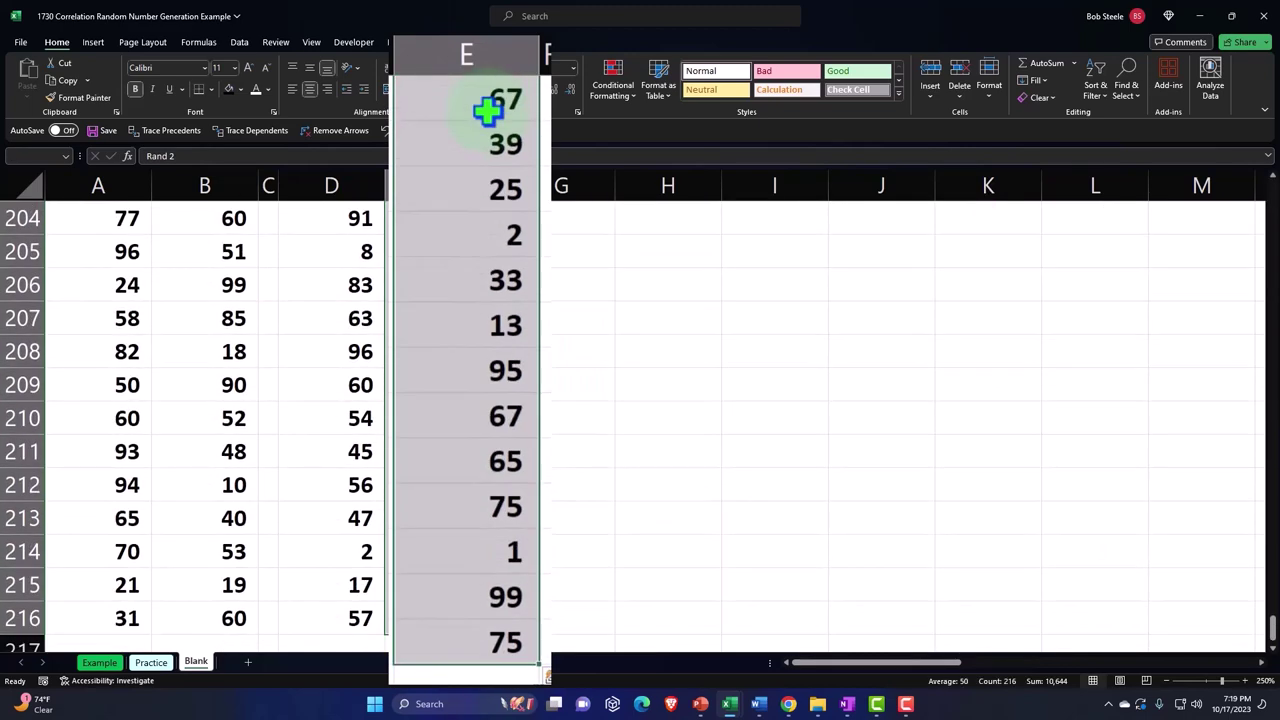
pyautogui.hotkey('ctrl', 'BackSpace')
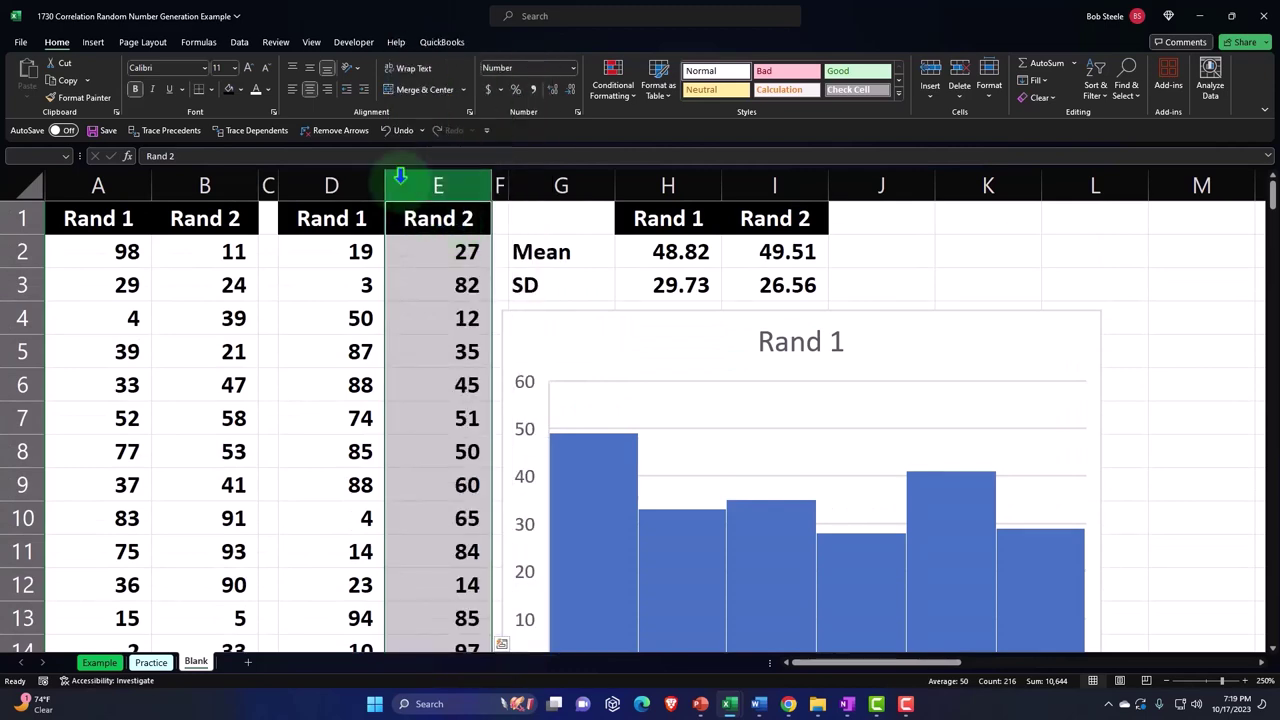
pyautogui.click(92, 42)
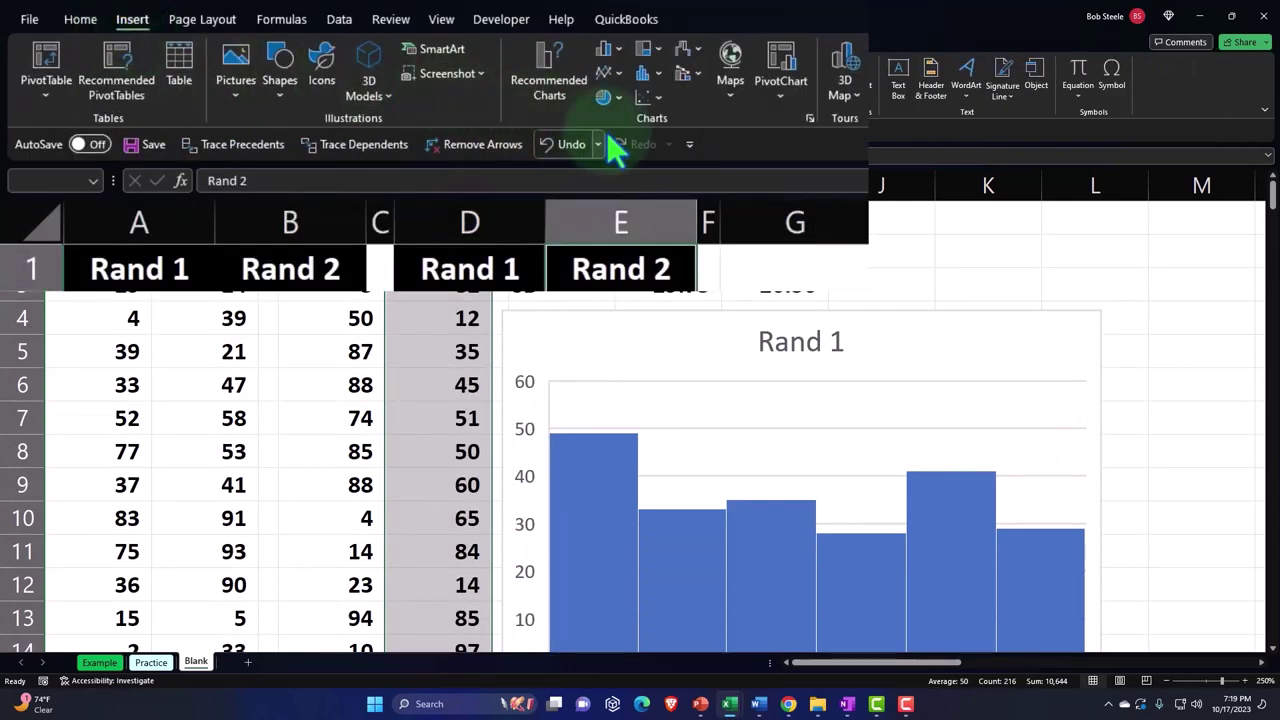
pyautogui.click(648, 76)
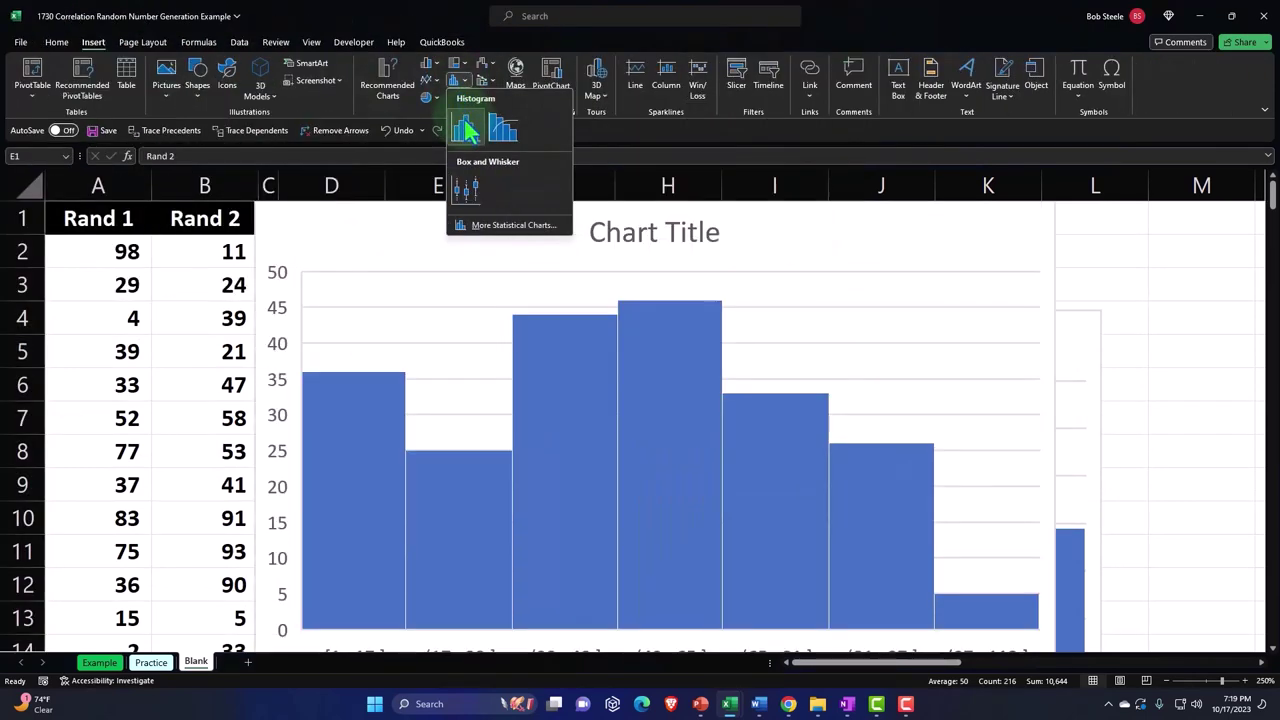
pyautogui.click(465, 125)
pyautogui.moveTo(418, 251); pyautogui.dragTo(787, 323)
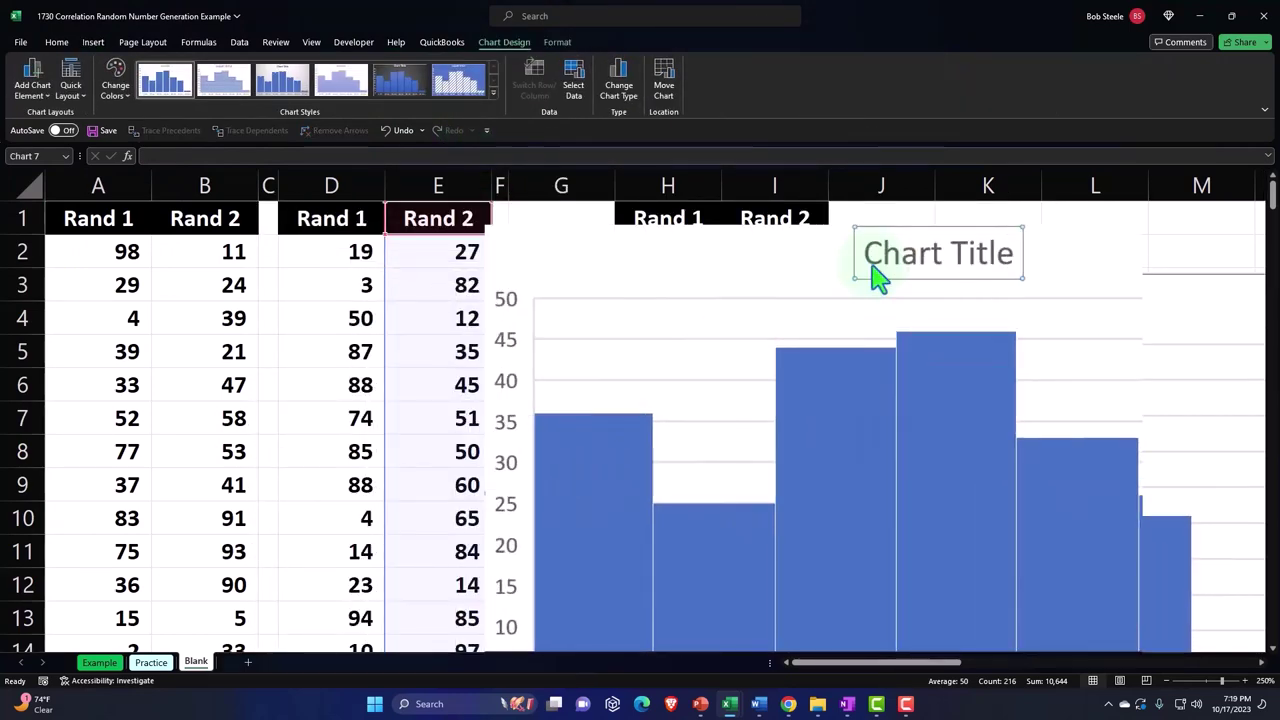
pyautogui.write('Rand 2')
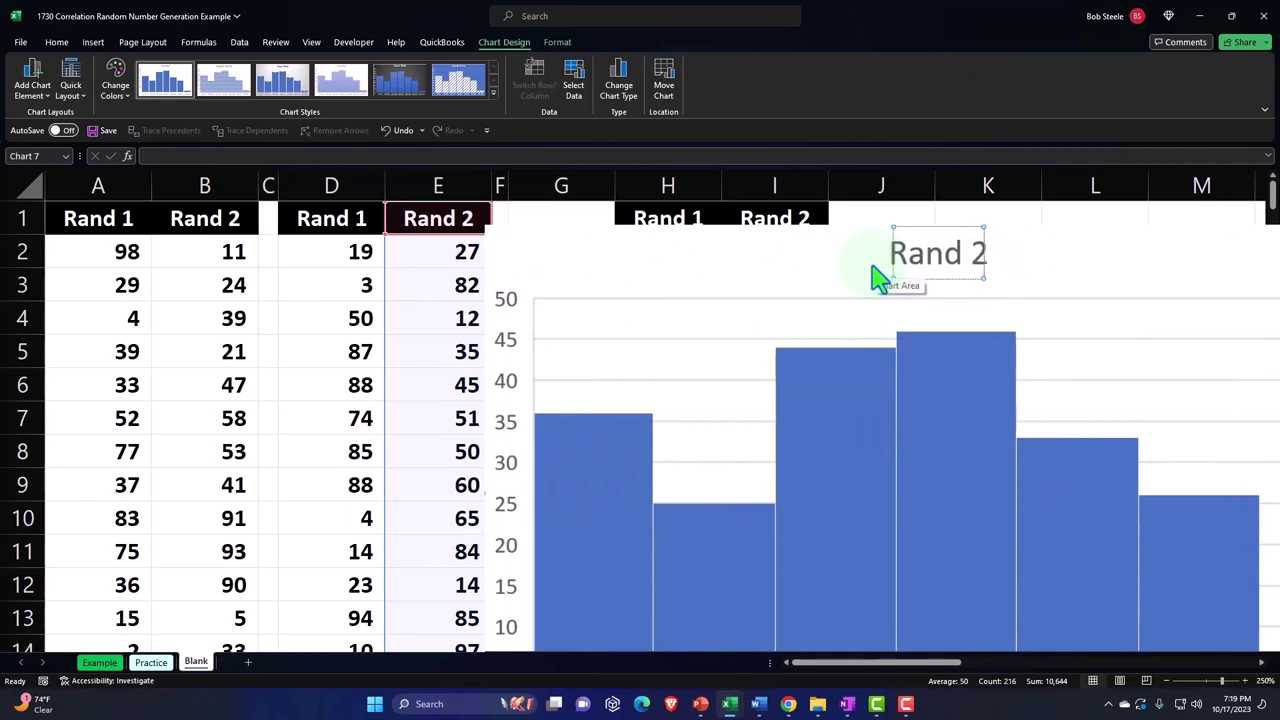
pyautogui.click(871, 300)
# Step: Position the Rand 2 histogram under Rand 1 and resize it to about the same width
pyautogui.moveTo(671, 306); pyautogui.dragTo(677, 645)
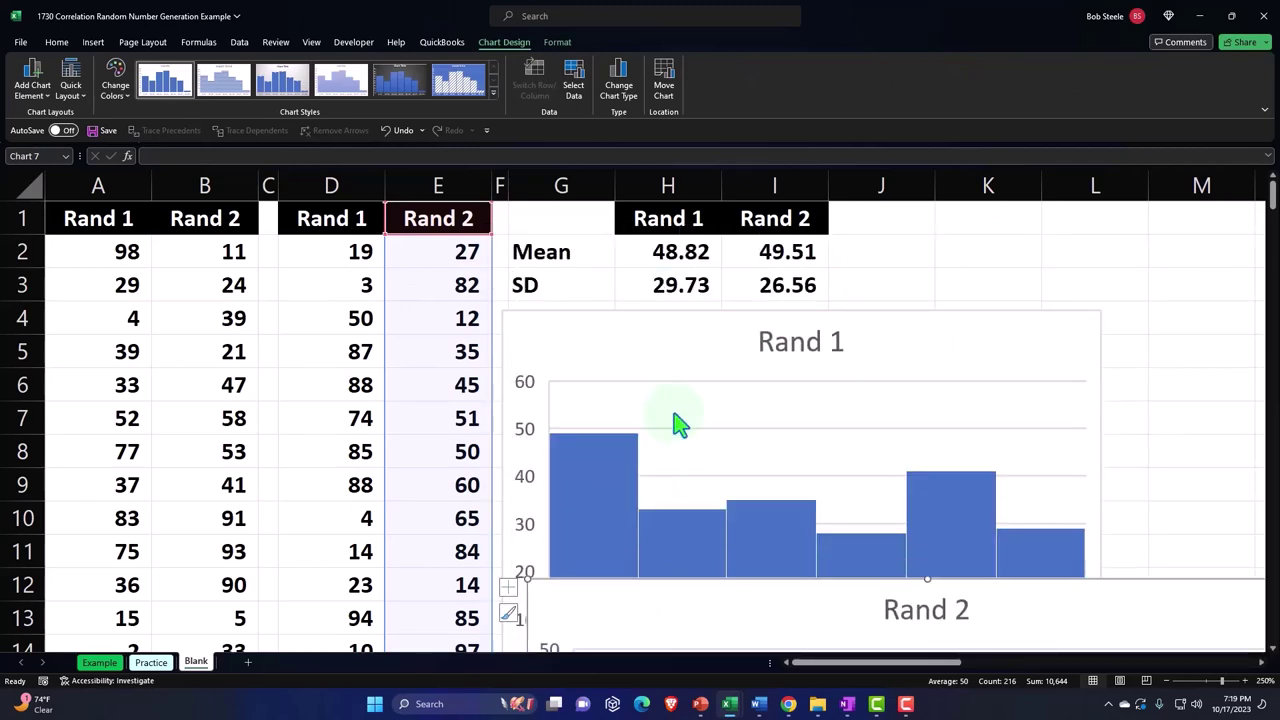
pyautogui.scroll(-3, 677, 423)
pyautogui.moveTo(594, 317); pyautogui.dragTo(574, 457)
pyautogui.moveTo(908, 663); pyautogui.dragTo(960, 680)
pyautogui.scroll(-3, 951, 526)
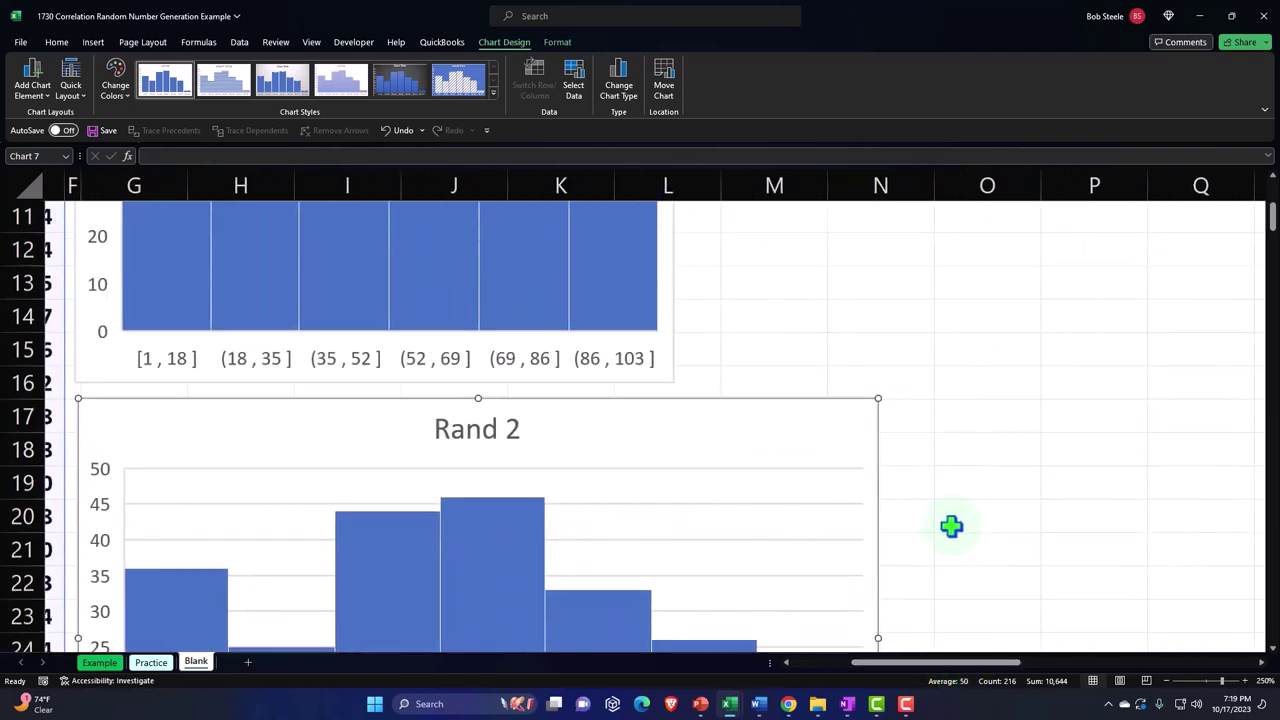
pyautogui.moveTo(878, 613); pyautogui.dragTo(660, 562)
pyautogui.scroll(2, 663, 560)
pyautogui.scroll(-2, 650, 550)
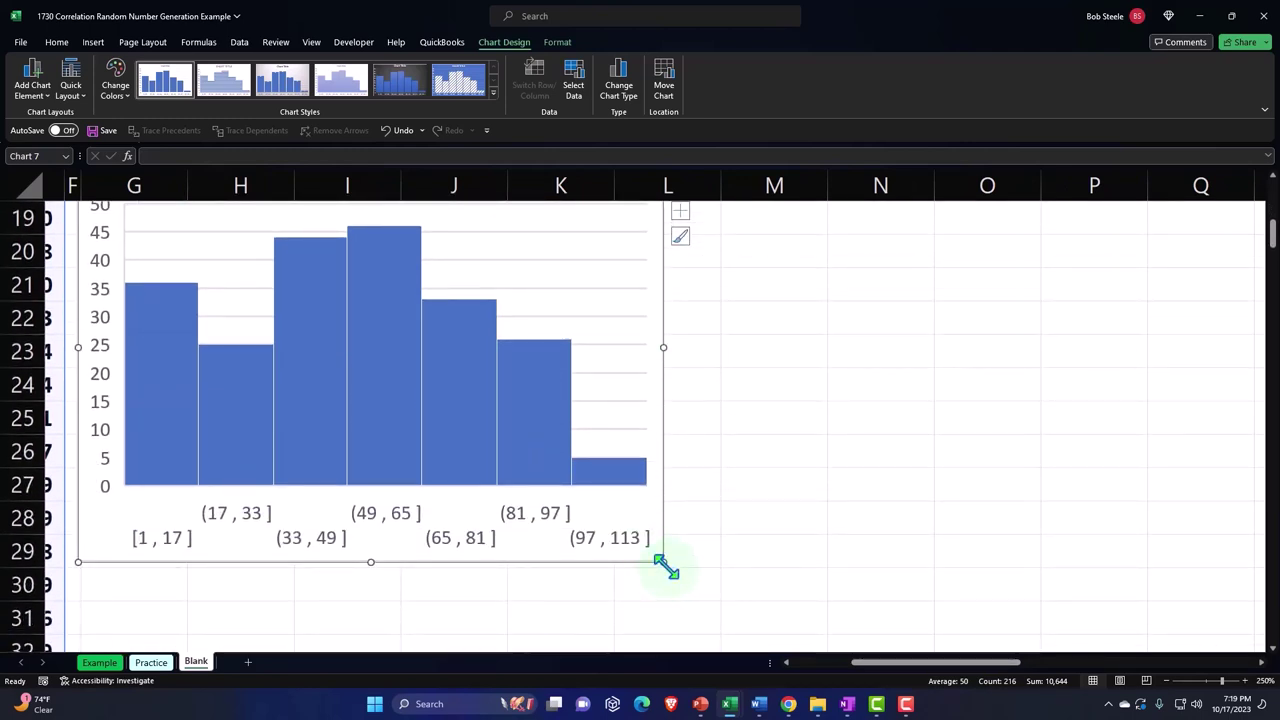
pyautogui.moveTo(662, 563); pyautogui.dragTo(678, 561)
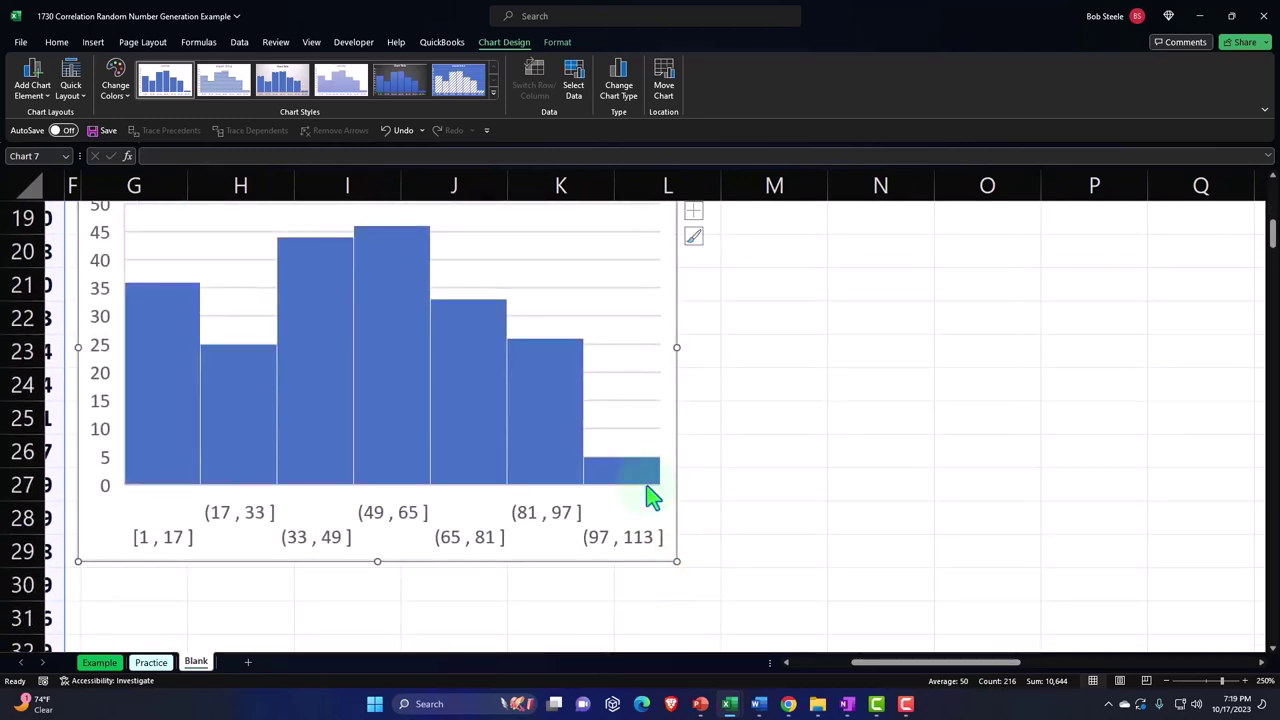
pyautogui.moveTo(623, 491); pyautogui.dragTo(750, 635)
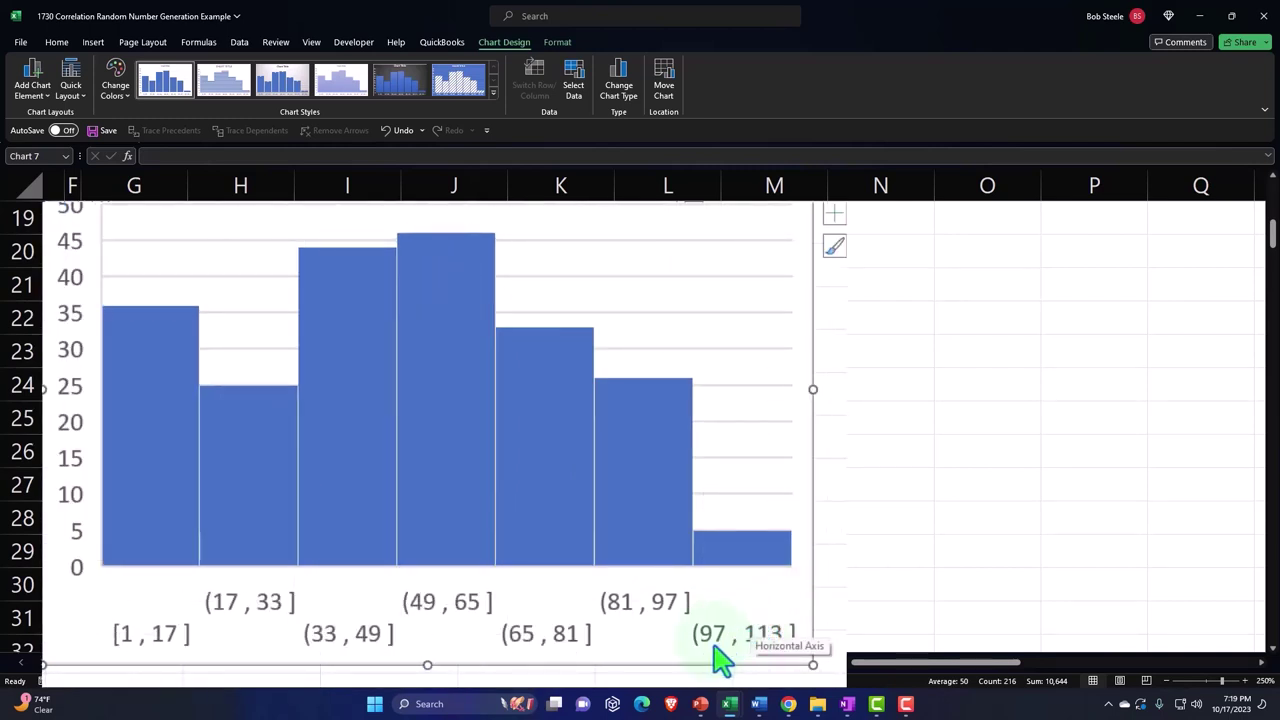
pyautogui.hotkey('ctrl', 'z')
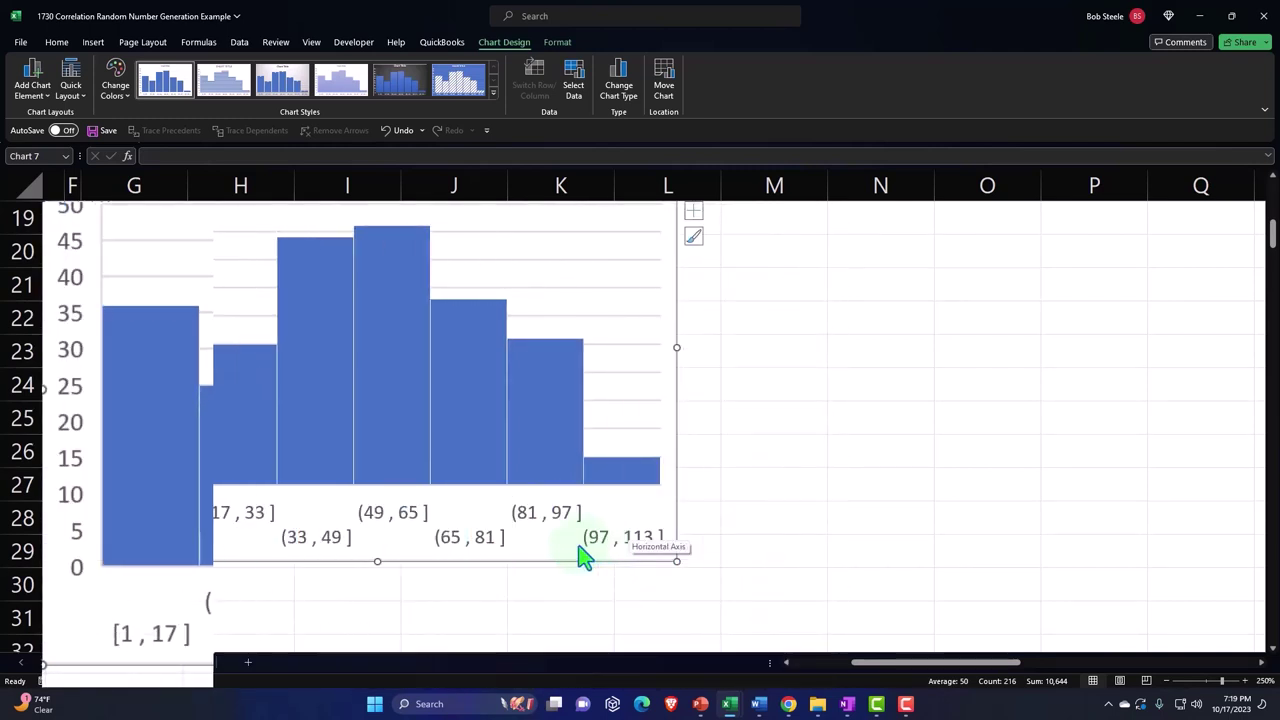
pyautogui.scroll(4, 580, 545)
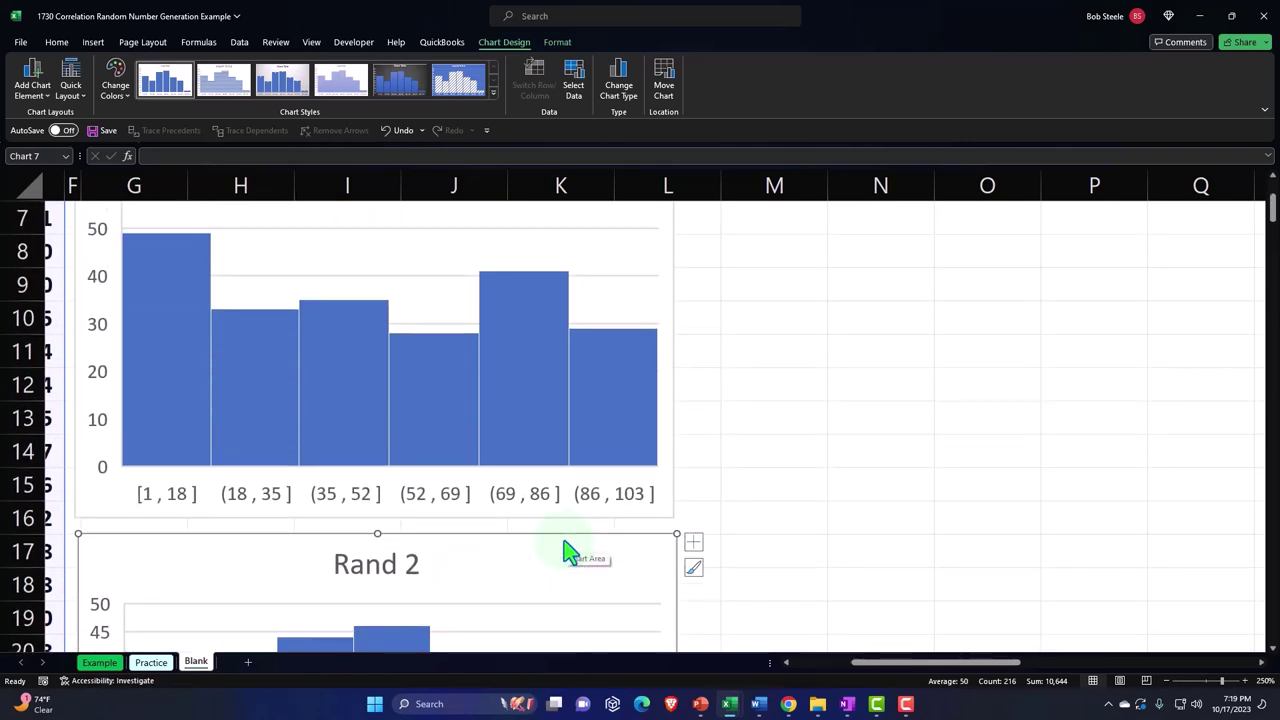
pyautogui.scroll(-3, 542, 545)
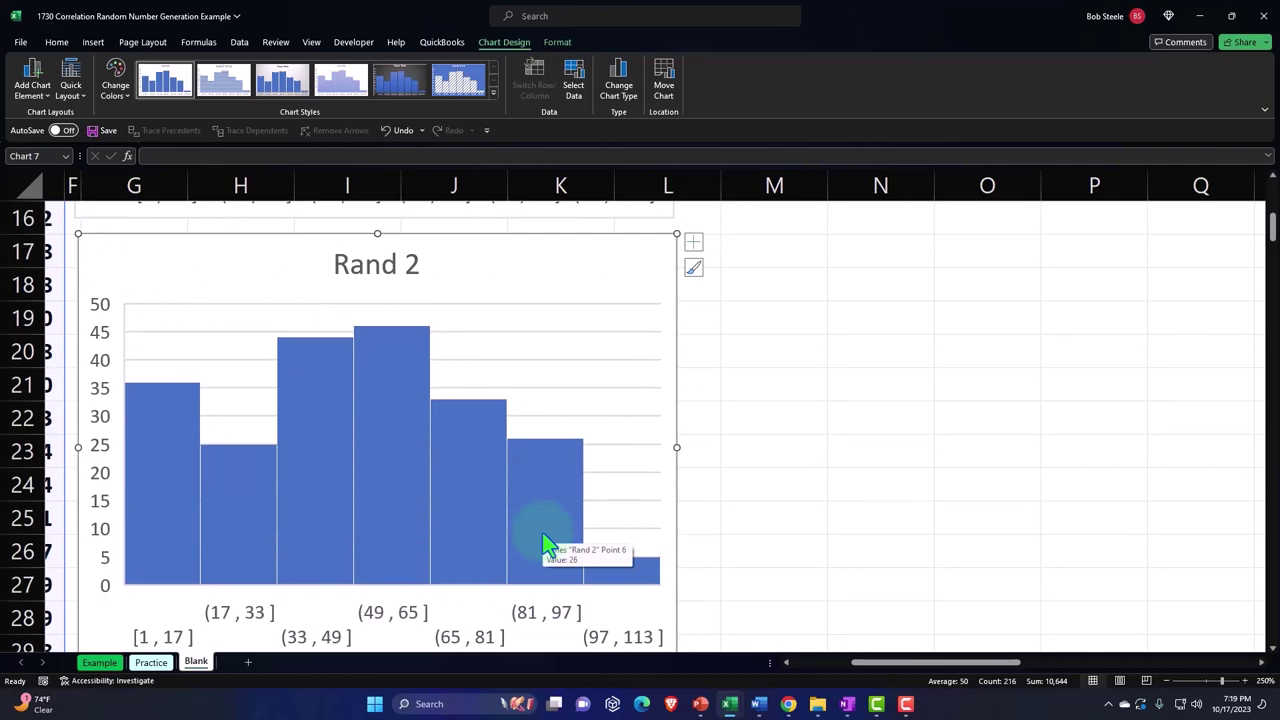
pyautogui.scroll(5, 543, 545)
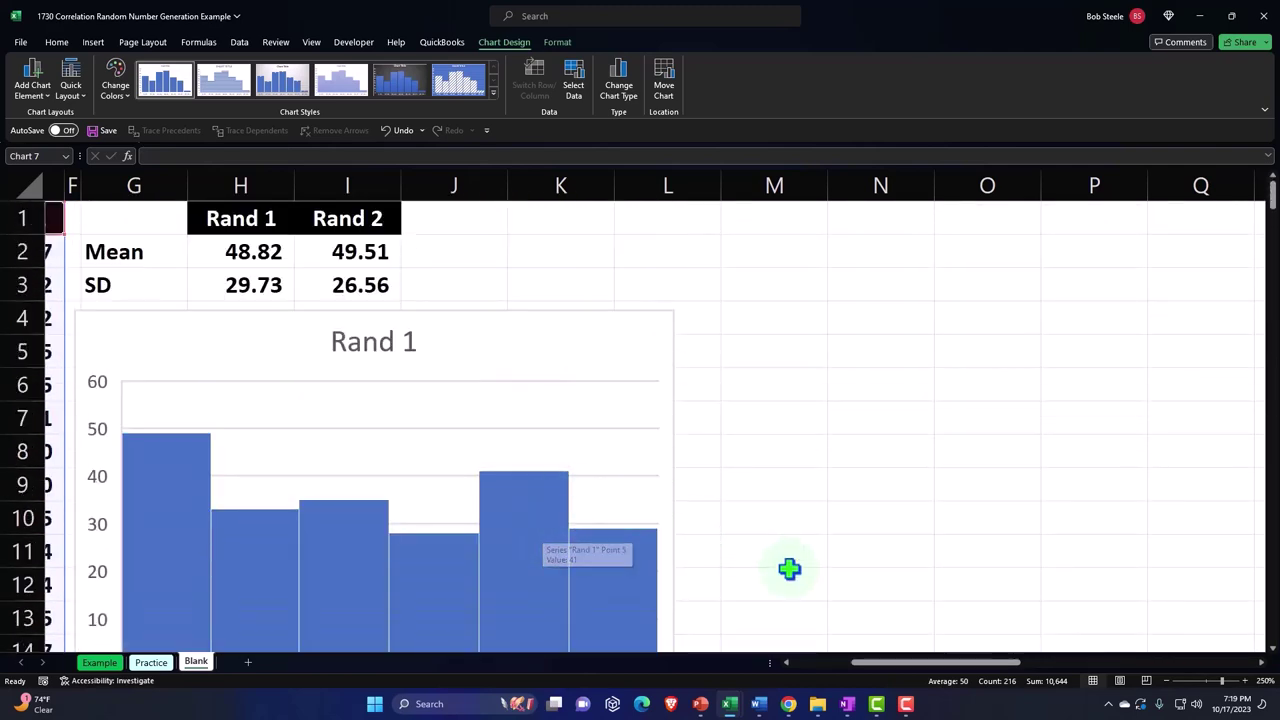
# Step: Narrow the Rand 1 and Rand 2 histograms to a matching width ending at column J
pyautogui.moveTo(886, 664); pyautogui.dragTo(831, 664)
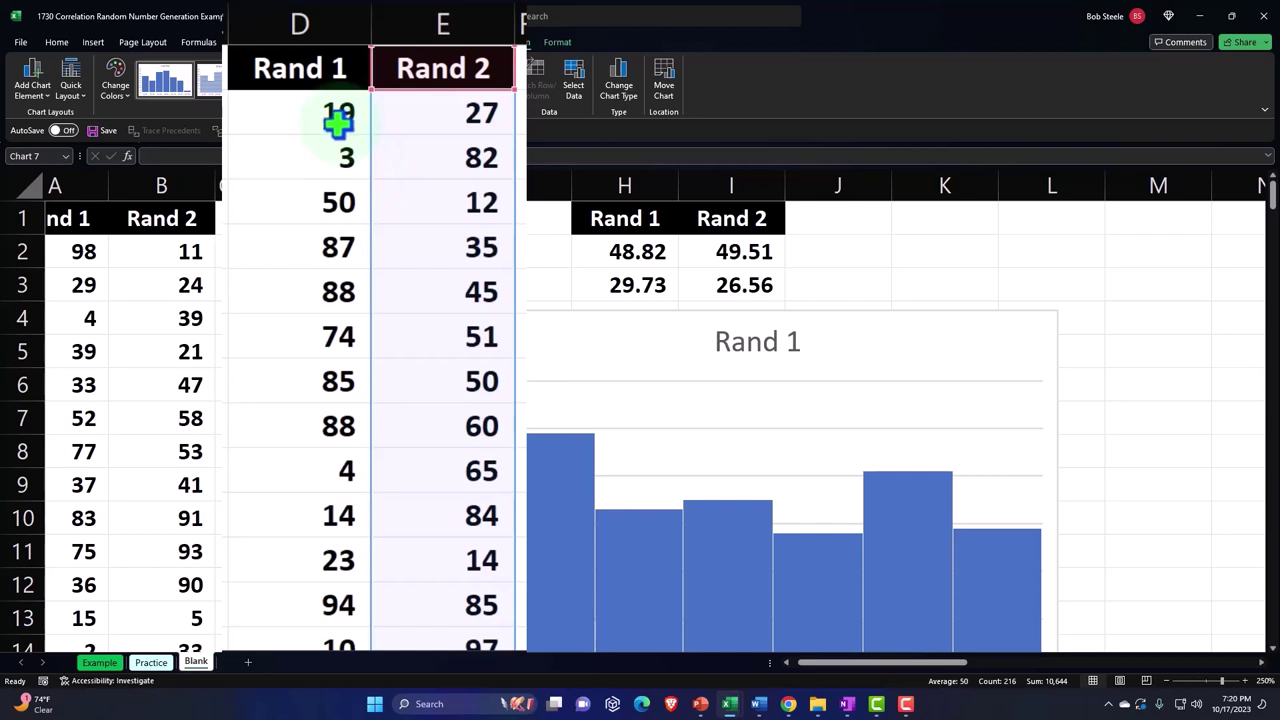
pyautogui.click(933, 320)
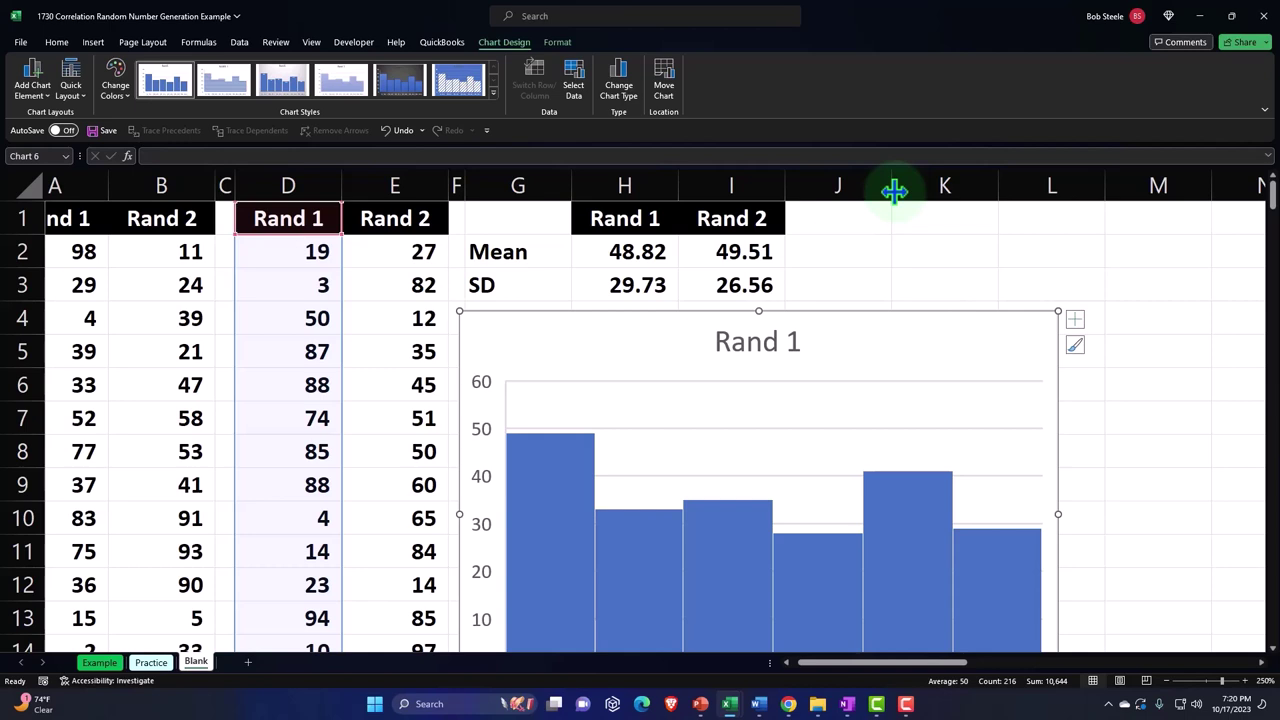
pyautogui.moveTo(894, 191); pyautogui.dragTo(1078, 193)
pyautogui.scroll(-2, 1177, 386)
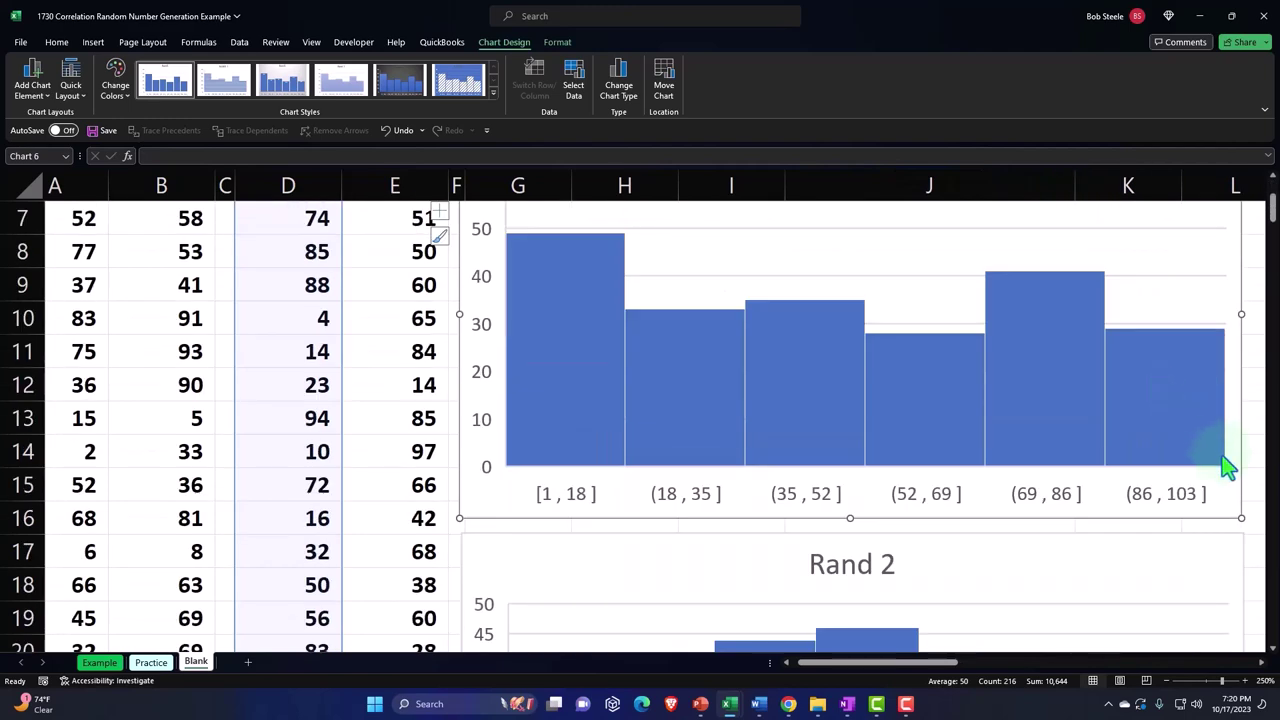
pyautogui.moveTo(1240, 515); pyautogui.dragTo(1074, 481)
pyautogui.scroll(2, 1074, 484)
pyautogui.scroll(-2, 1078, 498)
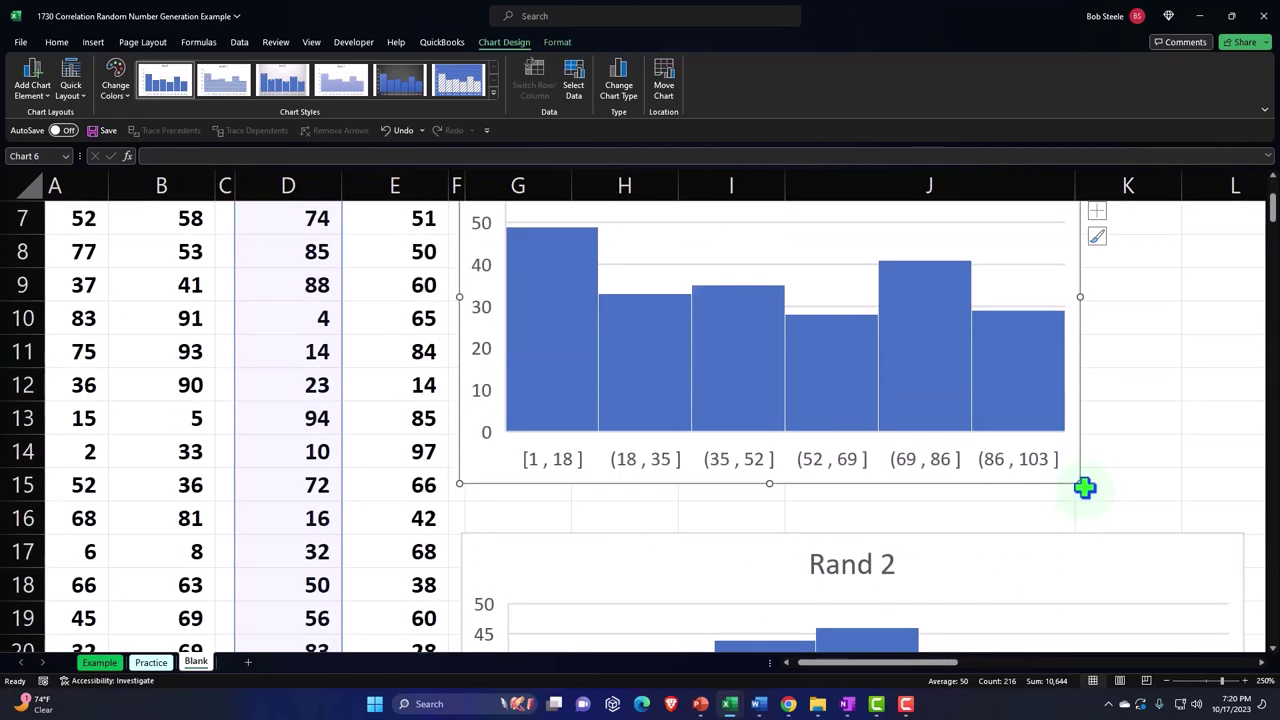
pyautogui.scroll(-3, 1063, 480)
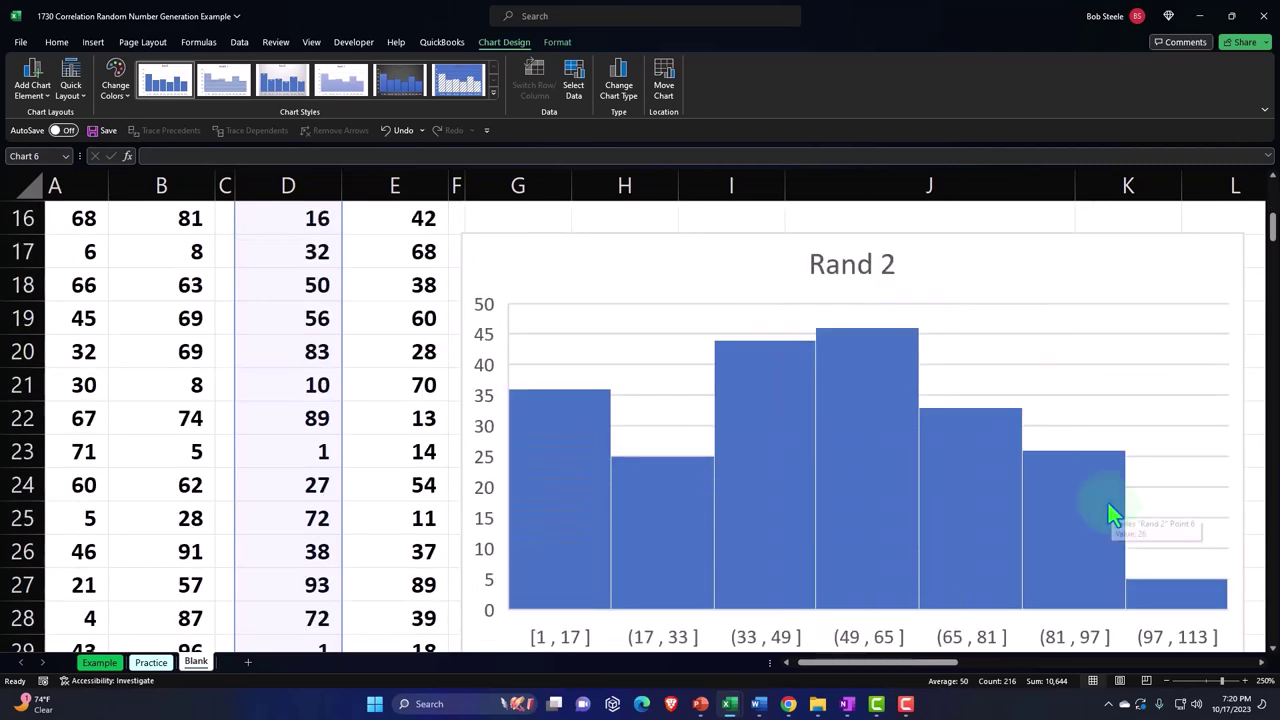
pyautogui.scroll(-1, 1108, 503)
pyautogui.moveTo(1234, 560); pyautogui.dragTo(1066, 537)
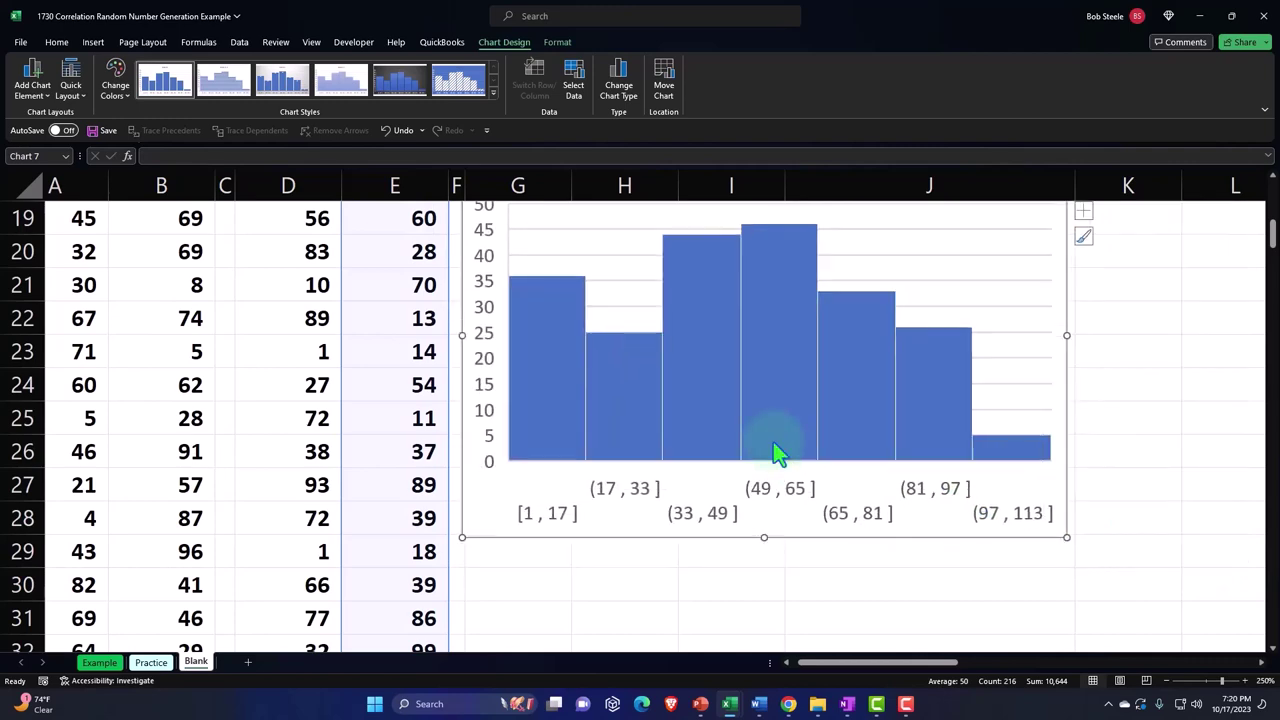
pyautogui.scroll(6, 709, 400)
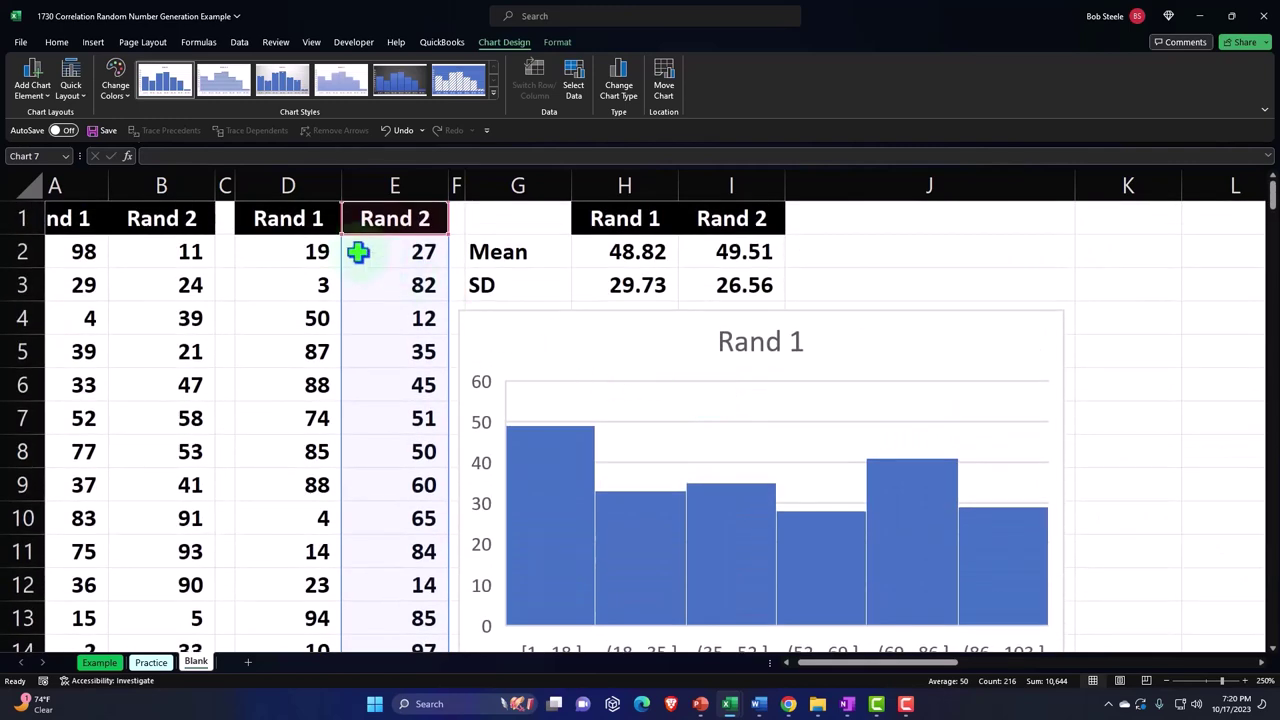
# Step: Insert a plain XY scatter plot of D1:E216 and move it off the data columns
pyautogui.moveTo(298, 221); pyautogui.dragTo(380, 217)
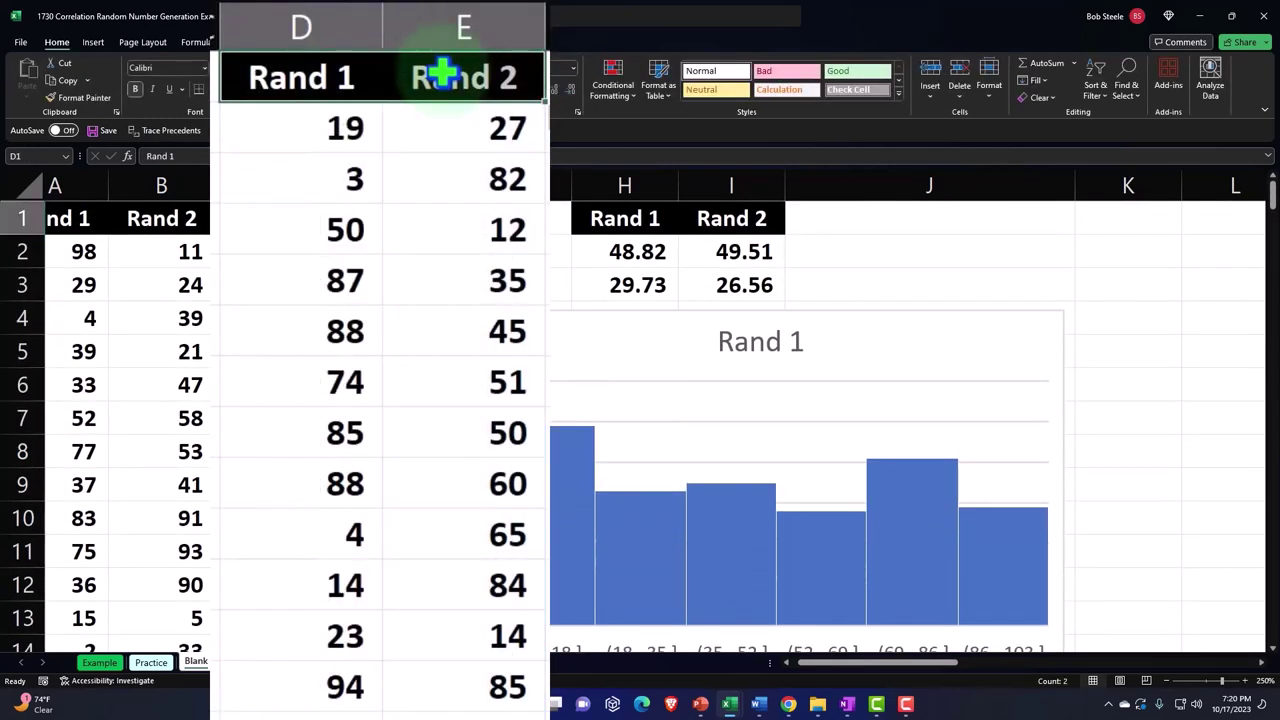
pyautogui.hotkey('ctrl', 'shift', 'Down')
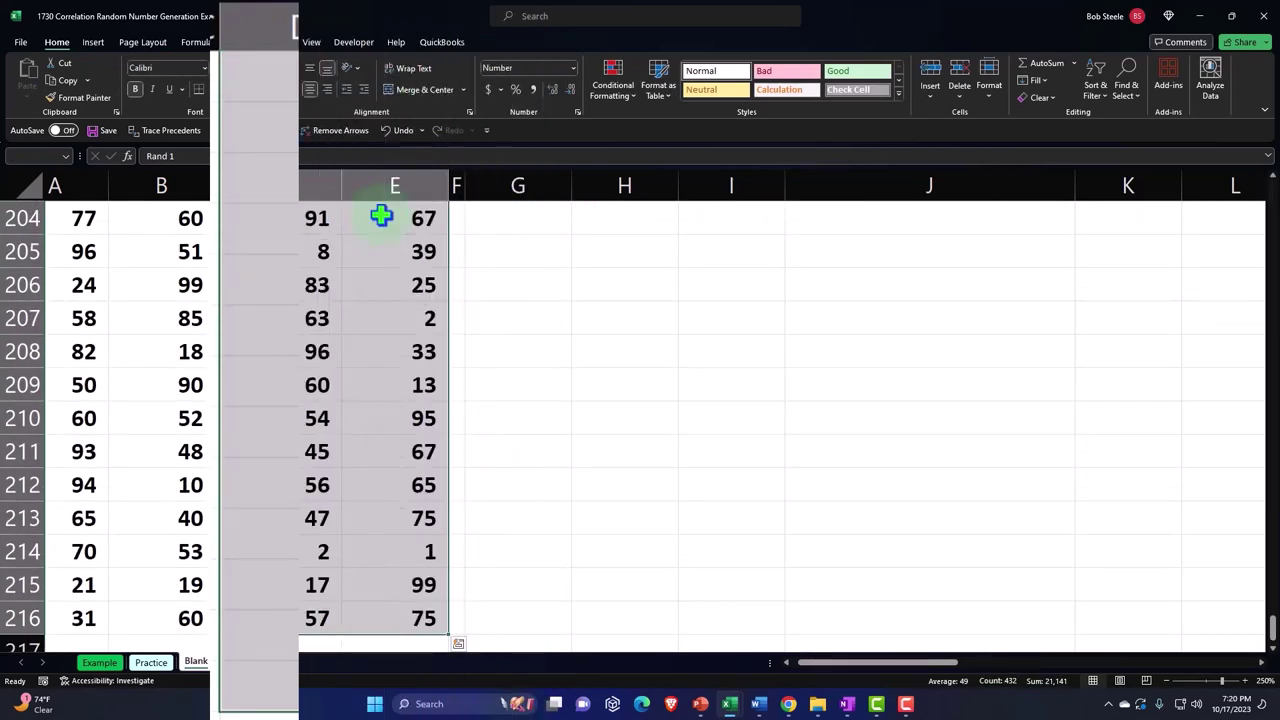
pyautogui.hotkey('ctrl', 'BackSpace')
pyautogui.hotkey('ctrl', 'q')
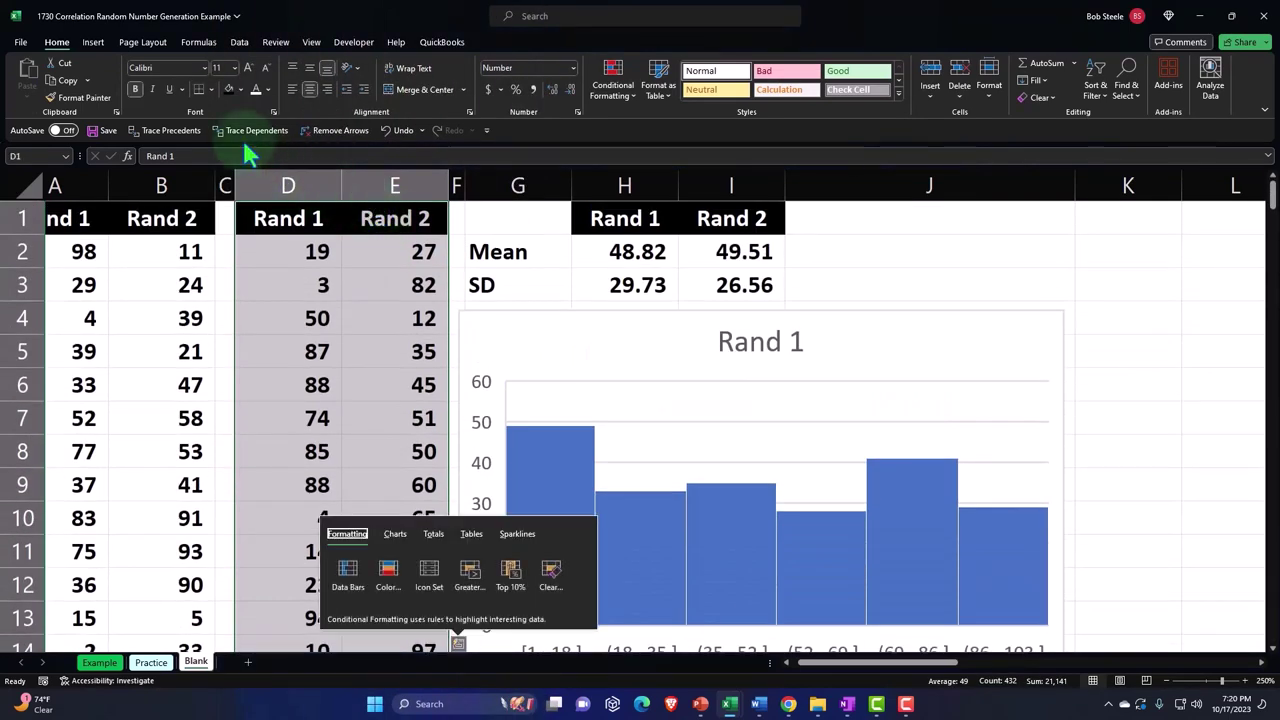
pyautogui.click(92, 43)
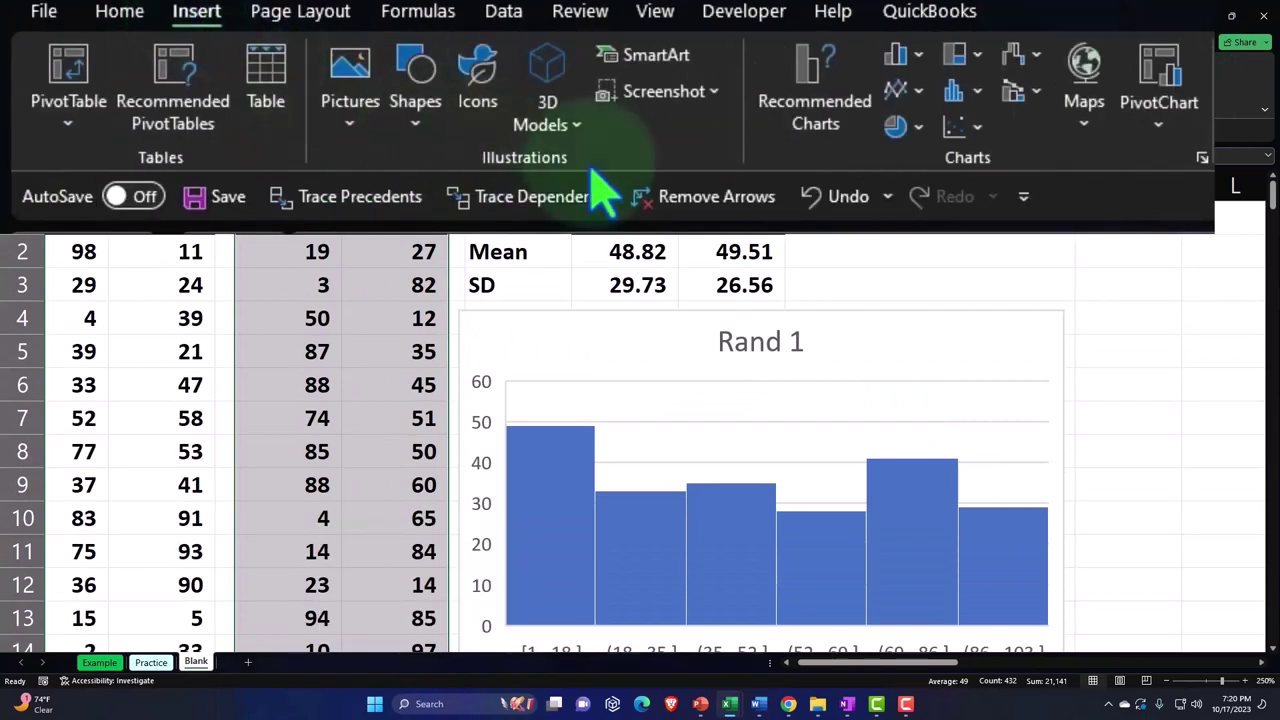
pyautogui.click(958, 135)
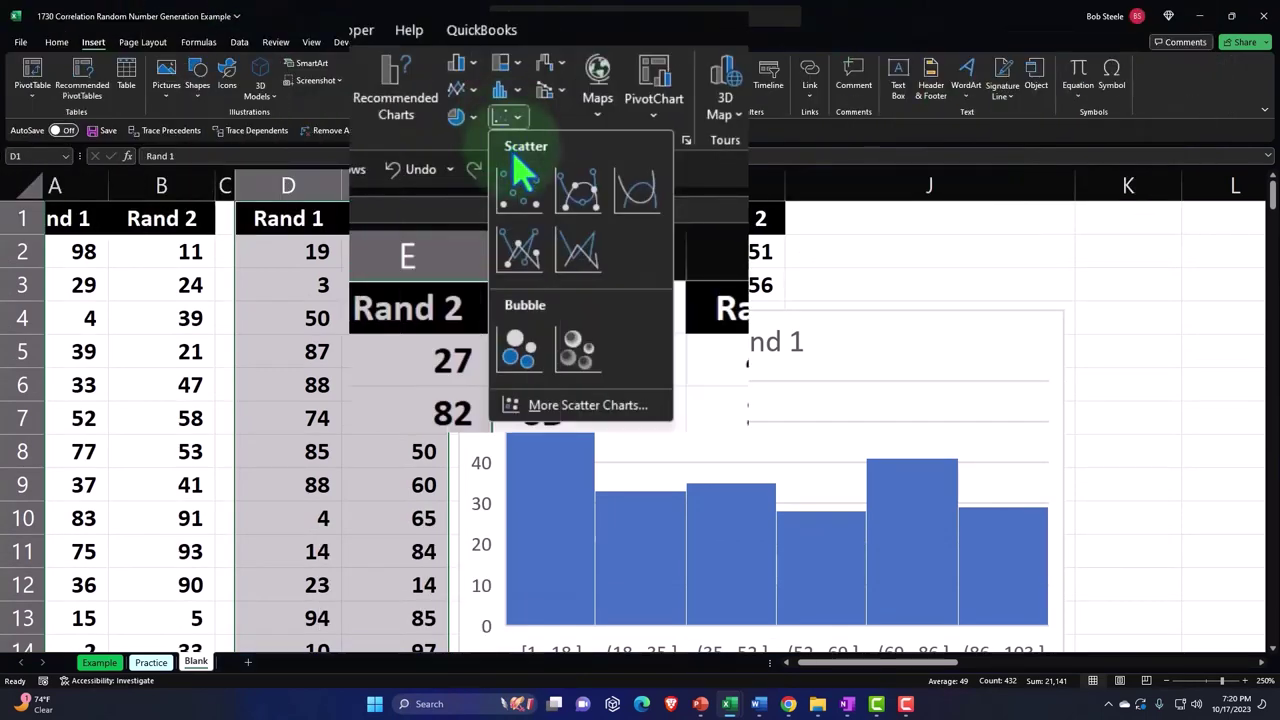
pyautogui.click(466, 143)
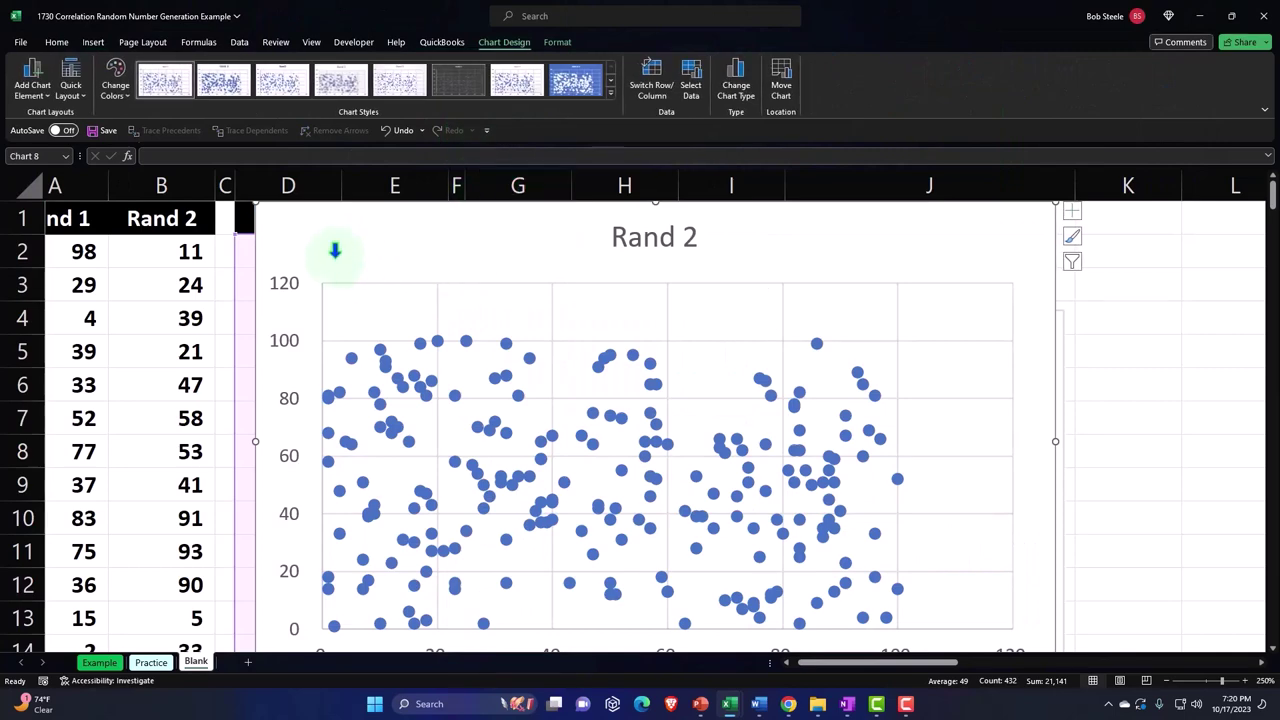
pyautogui.moveTo(306, 235); pyautogui.dragTo(505, 229)
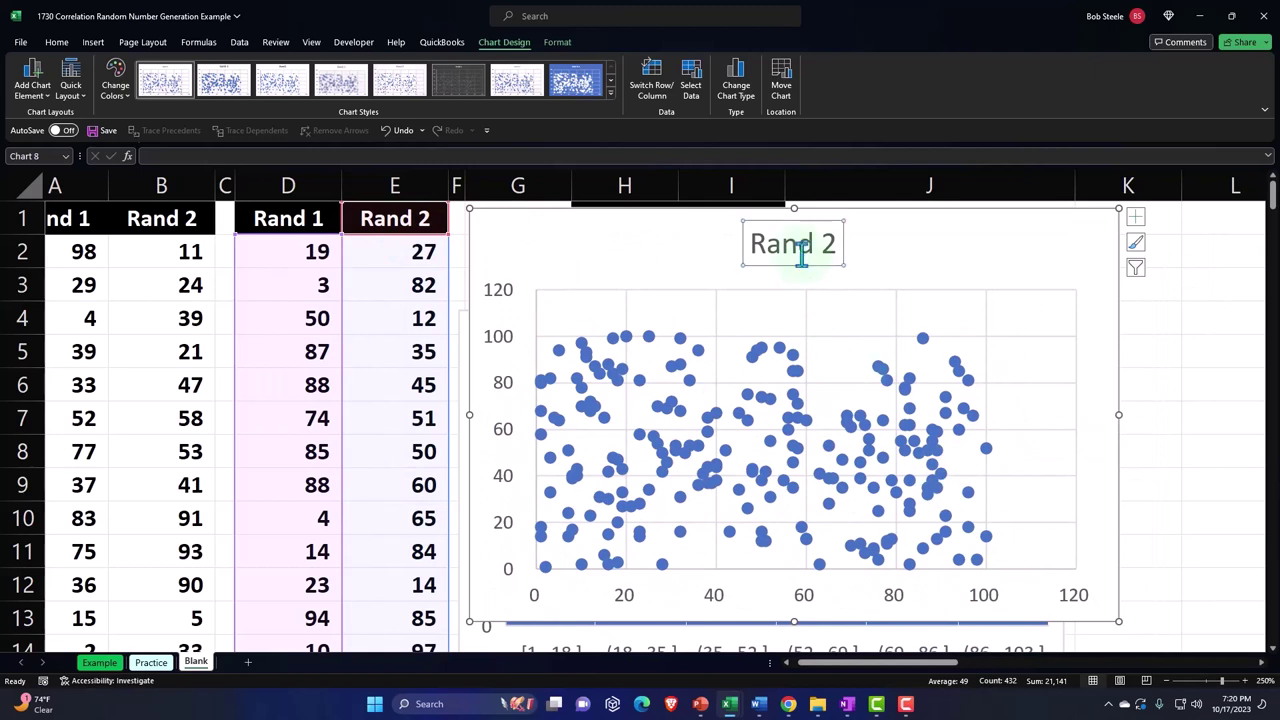
# Step: Delete the scatter chart's Rand 2 title and add axis titles
pyautogui.press('Delete')
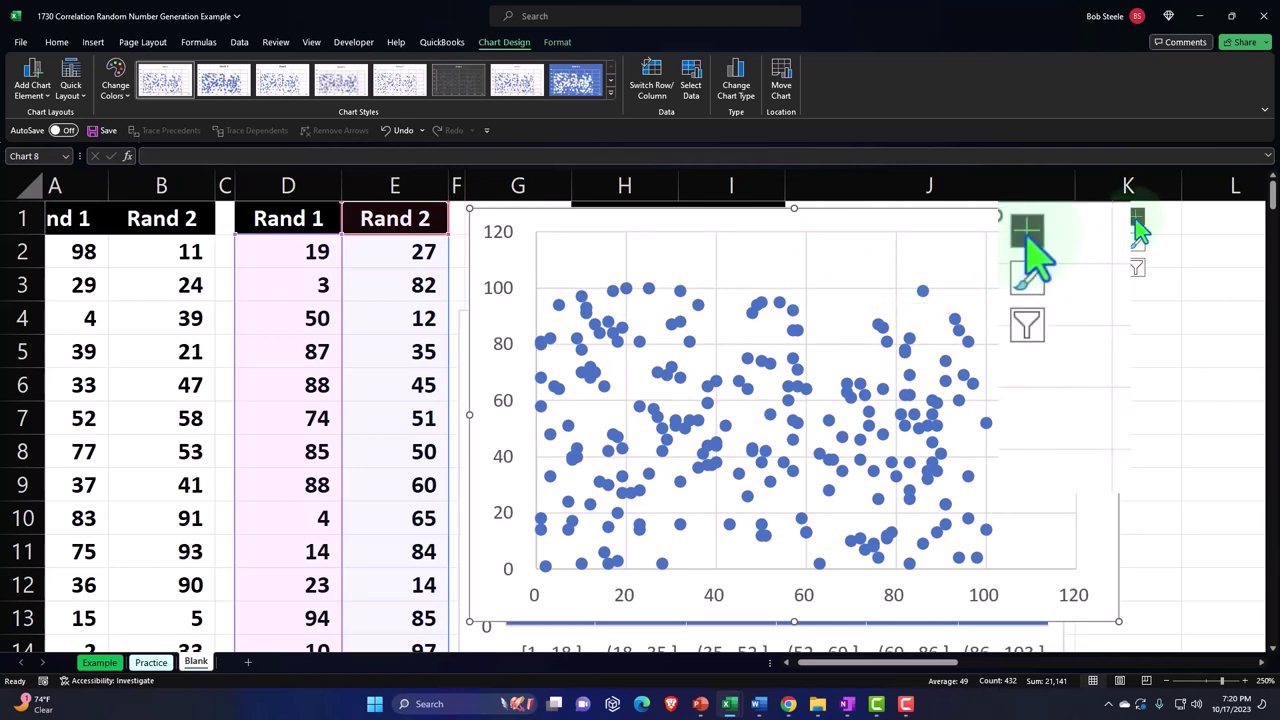
pyautogui.click(1022, 236)
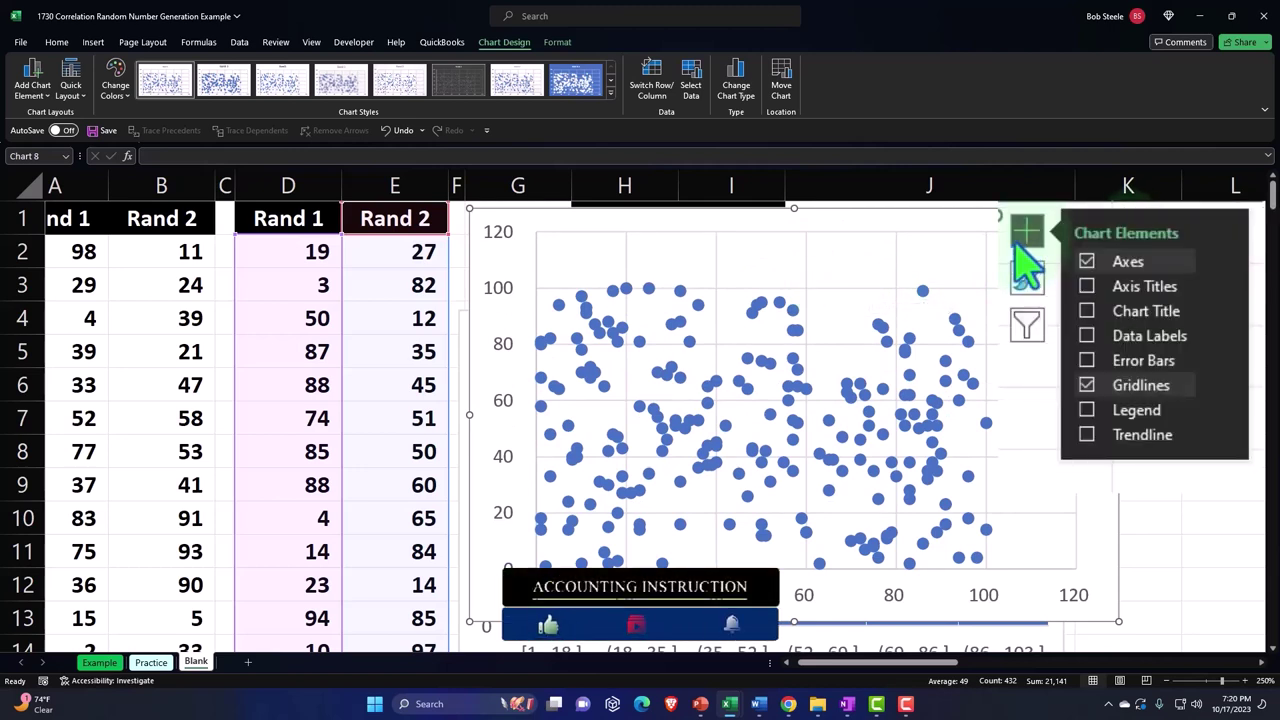
pyautogui.click(1087, 286)
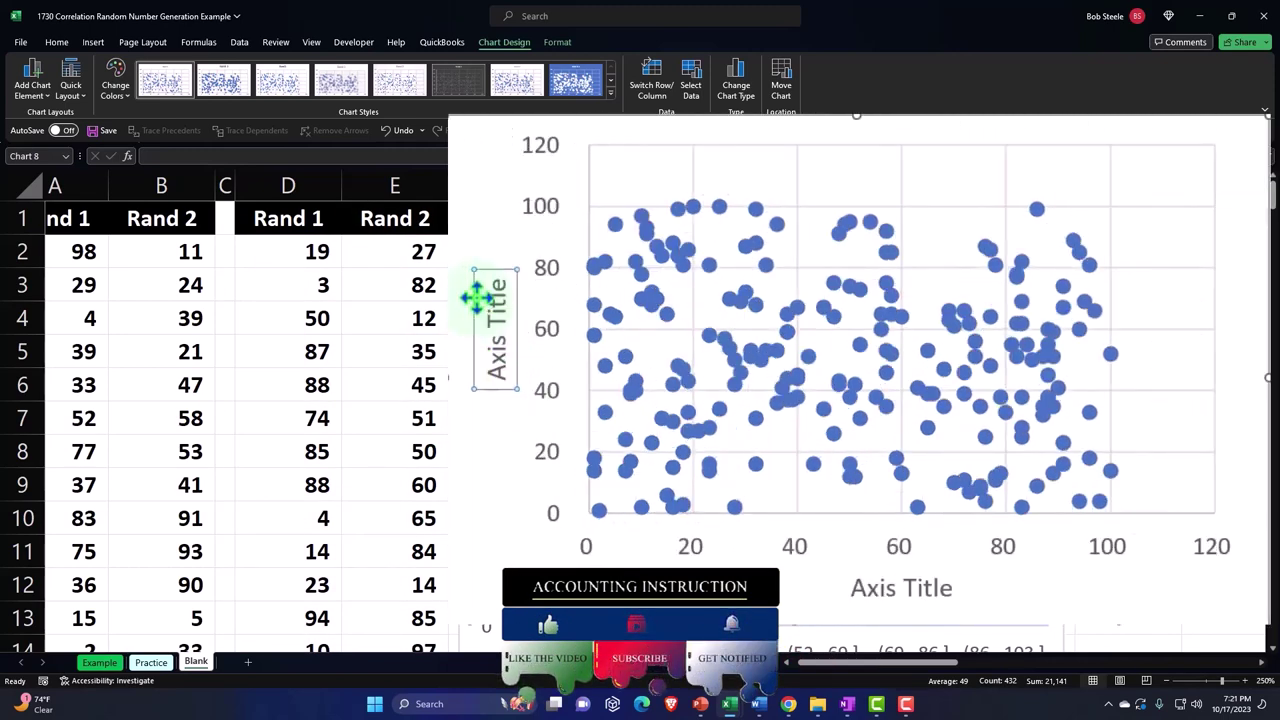
# Step: Link the horizontal axis title to the Rand 1 header and the vertical to Rand 2
pyautogui.click(870, 588)
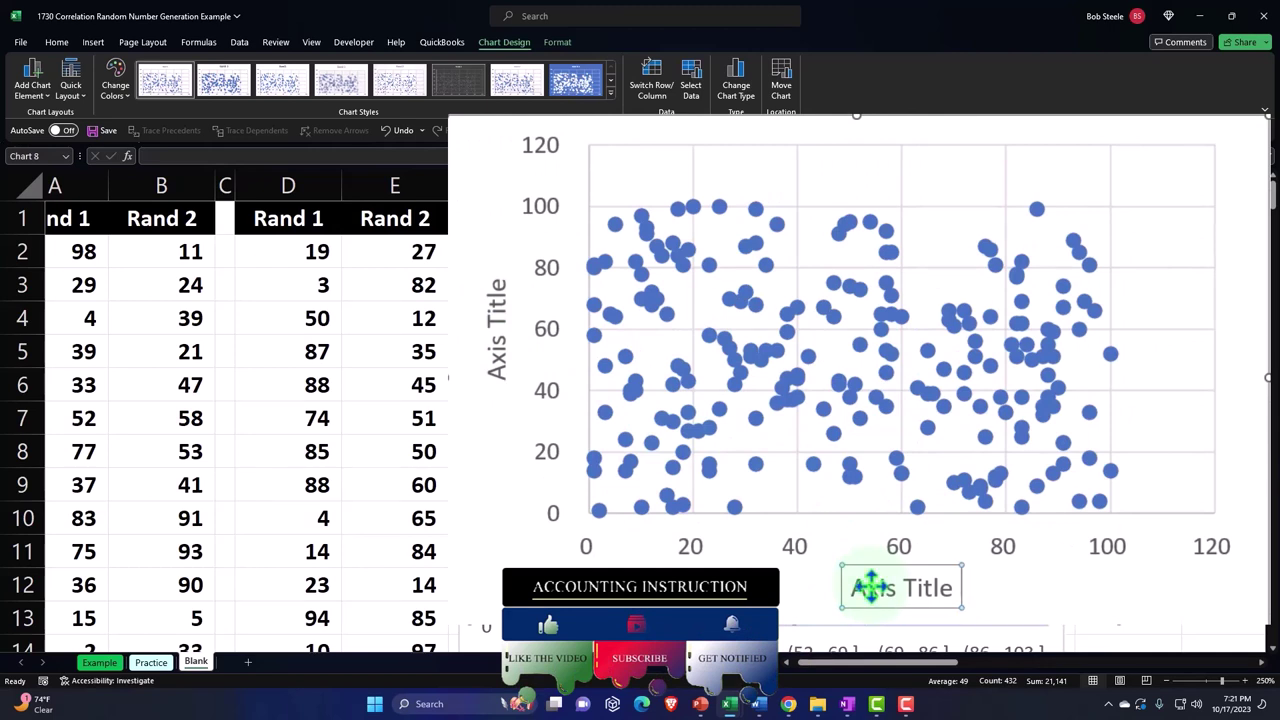
pyautogui.write('=')
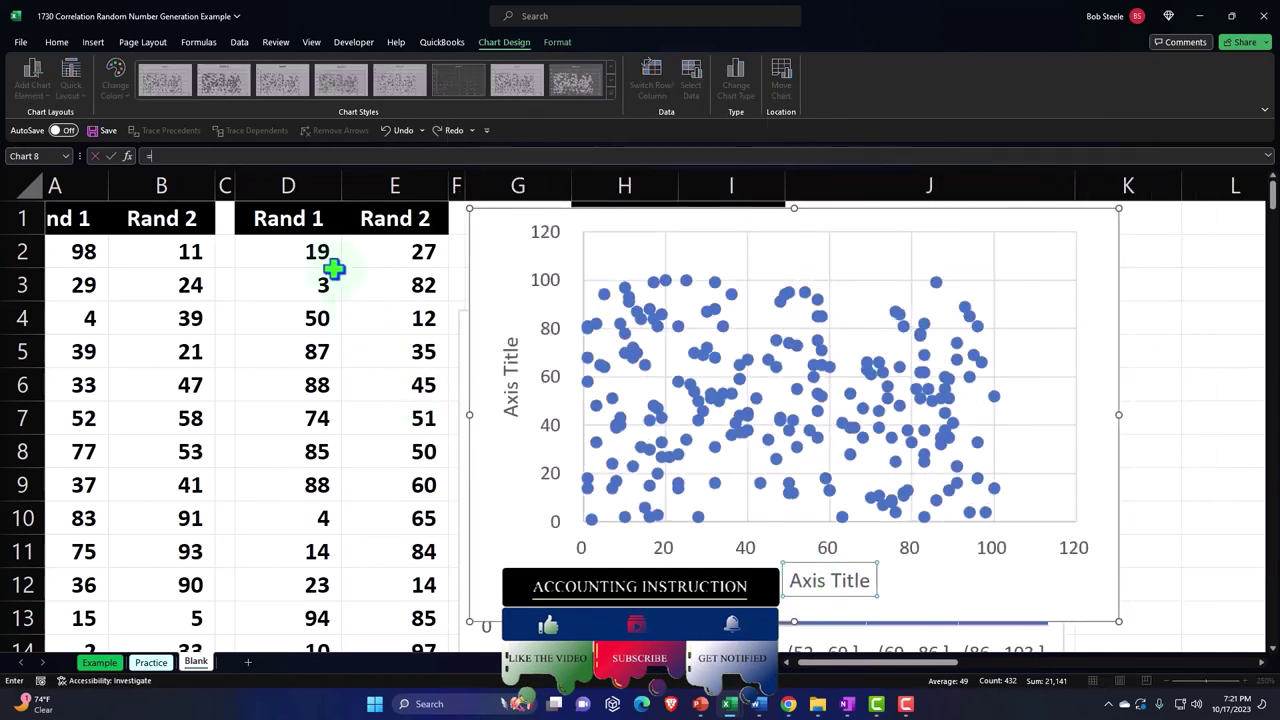
pyautogui.click(280, 224)
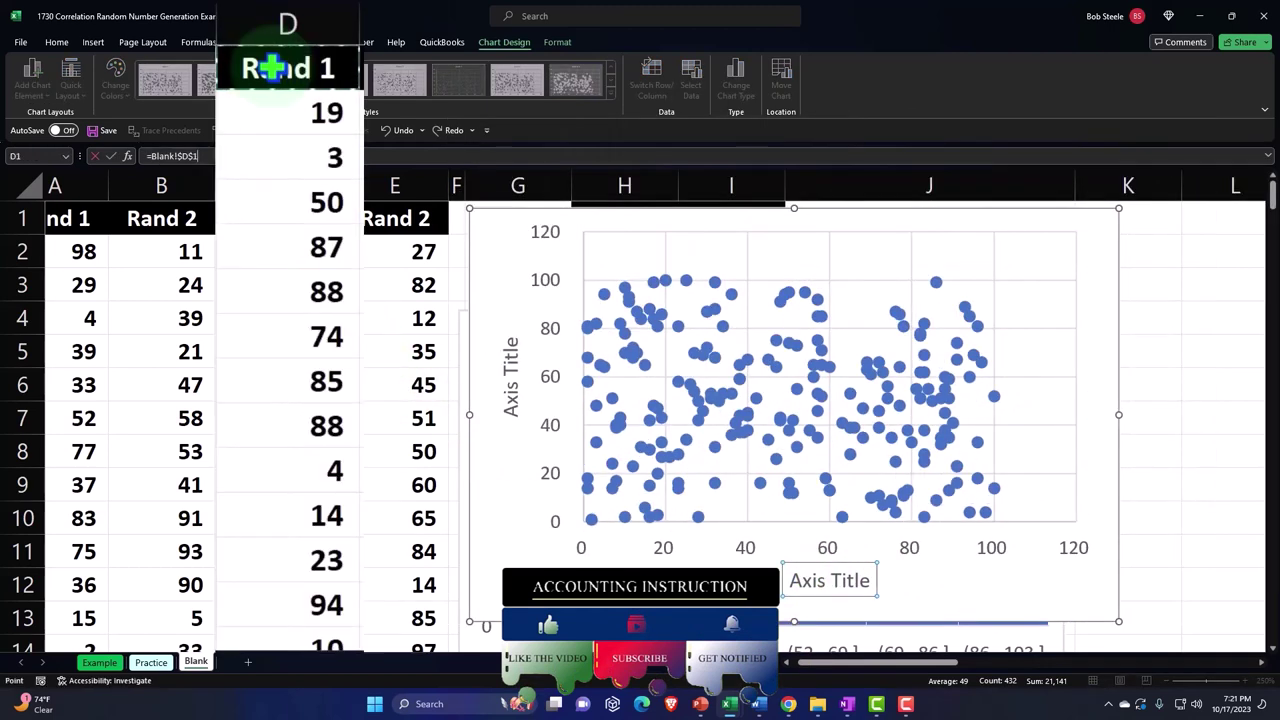
pyautogui.press('Return')
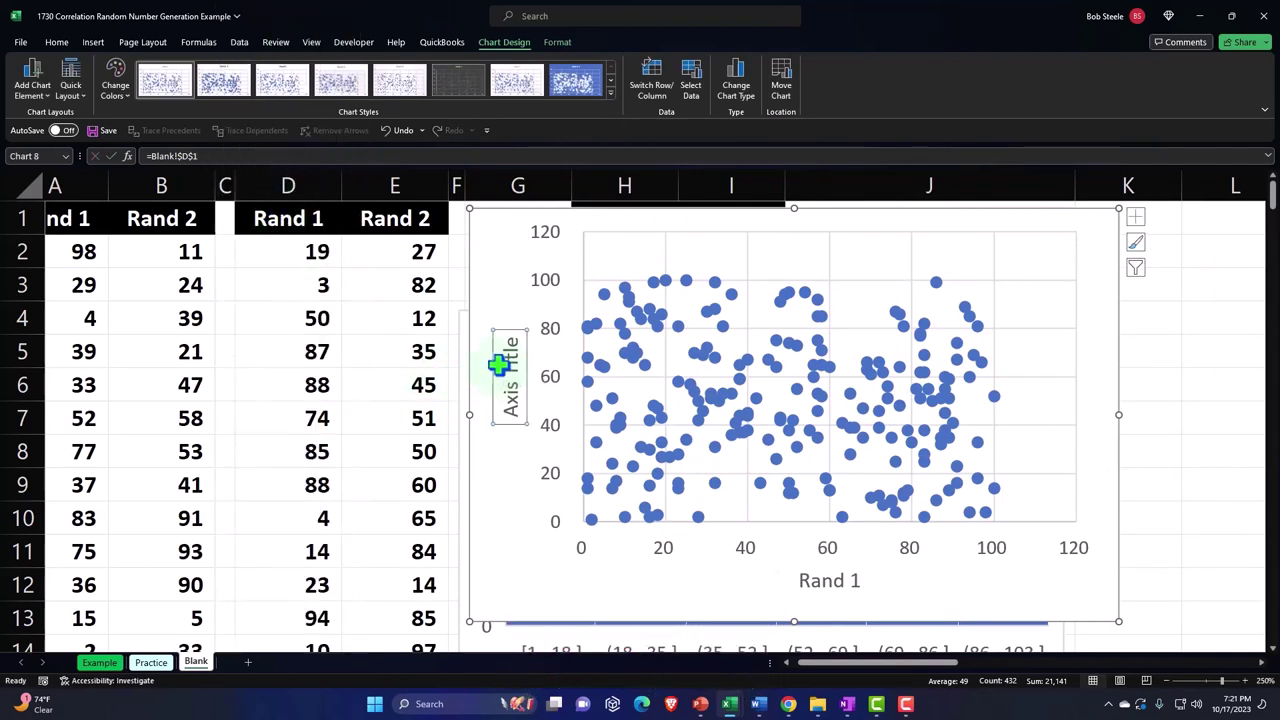
pyautogui.write('=')
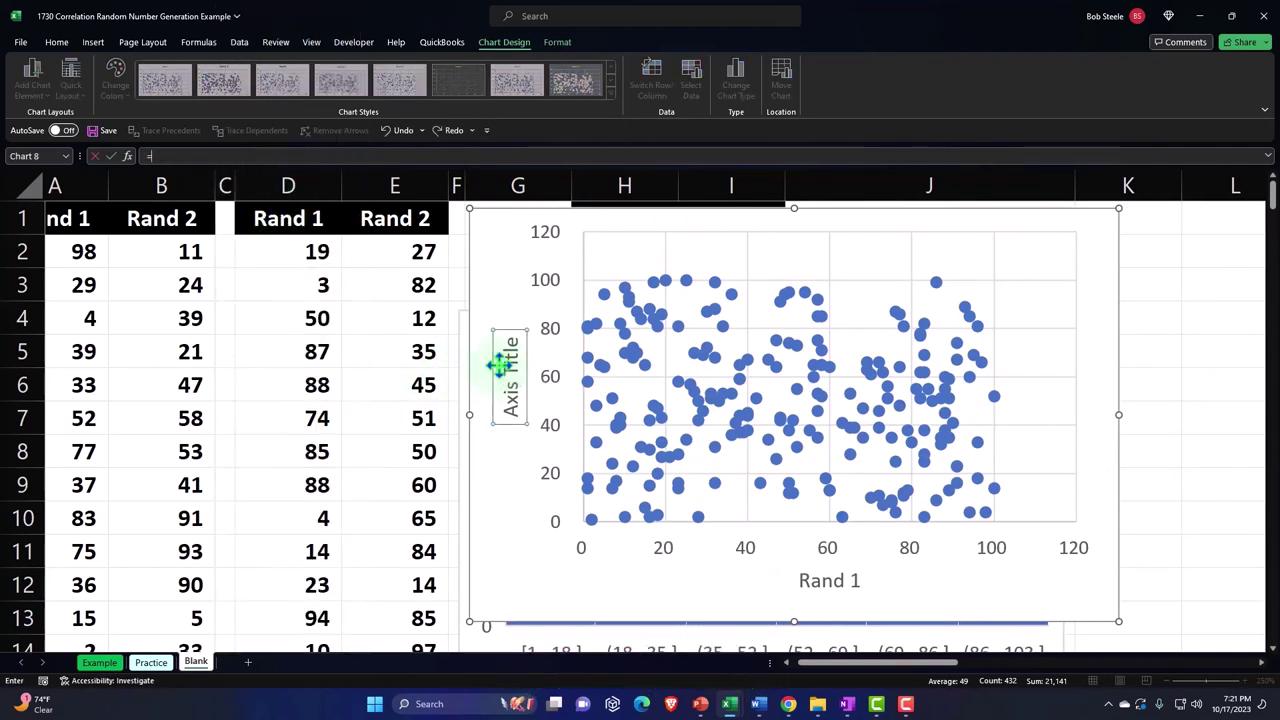
pyautogui.click(400, 220)
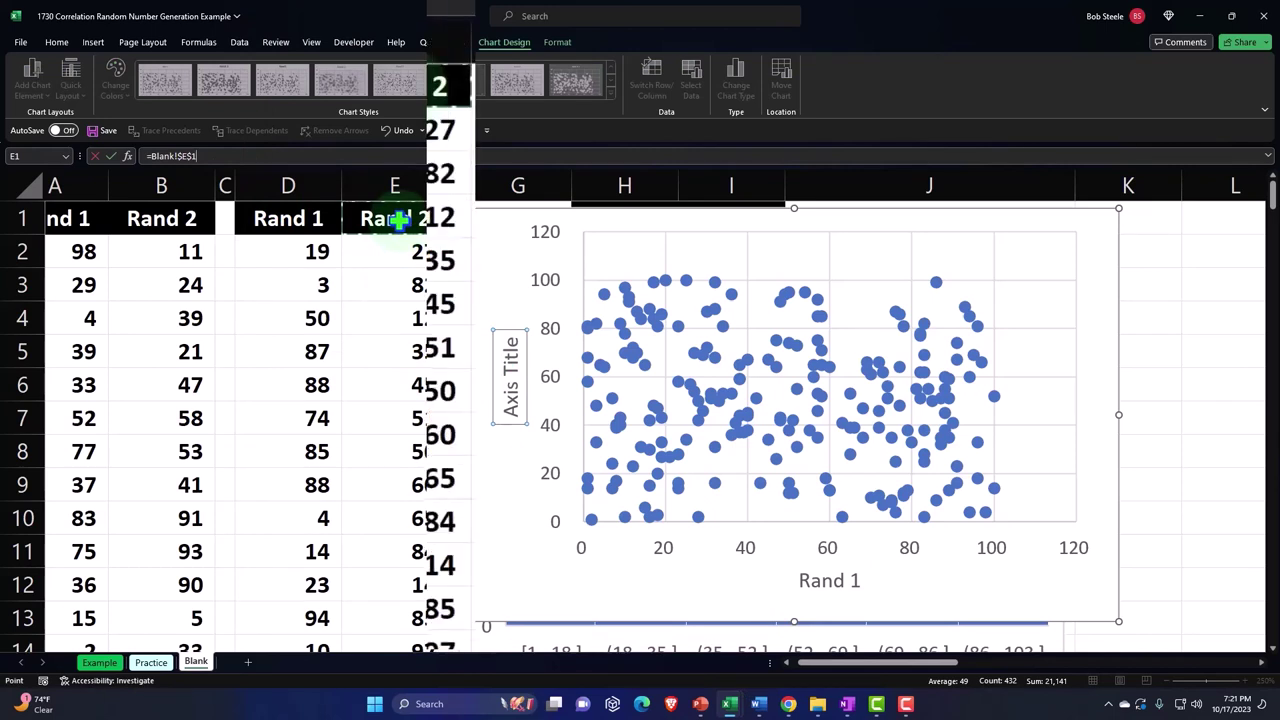
pyautogui.press('Return')
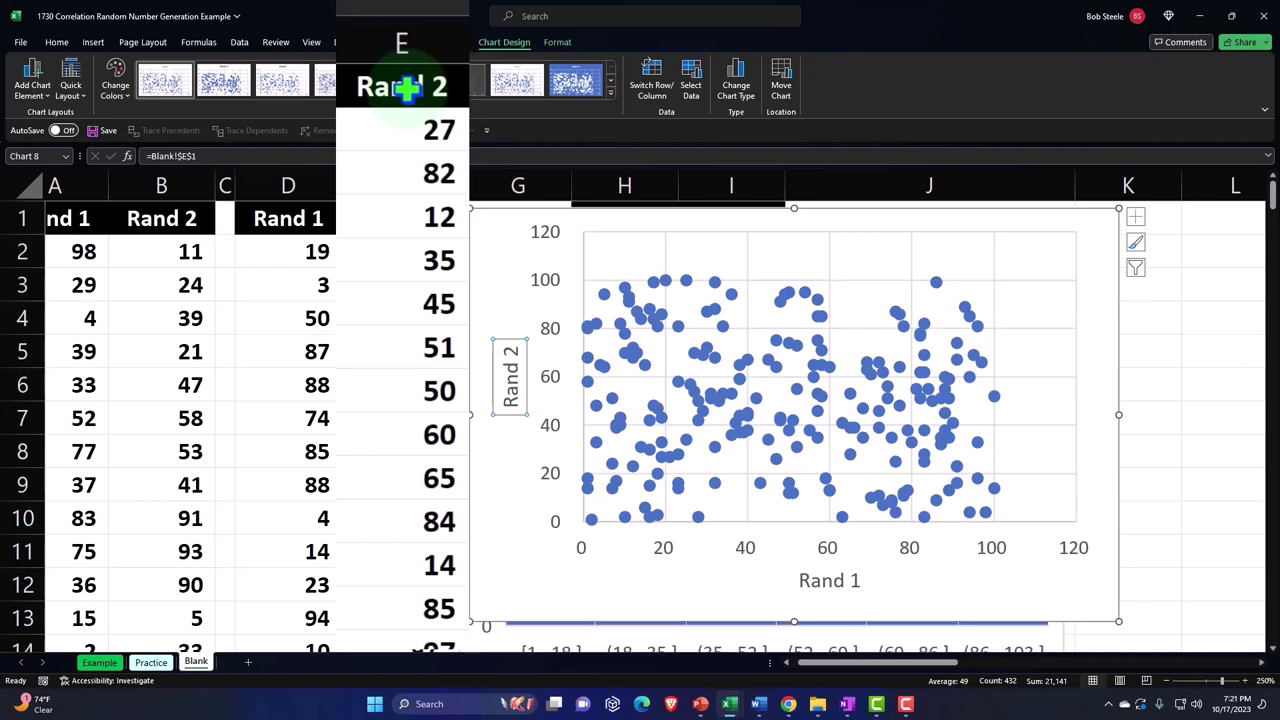
# Step: Add a linear trendline to the scatter and display its equation toward the lower right
pyautogui.click(1136, 222)
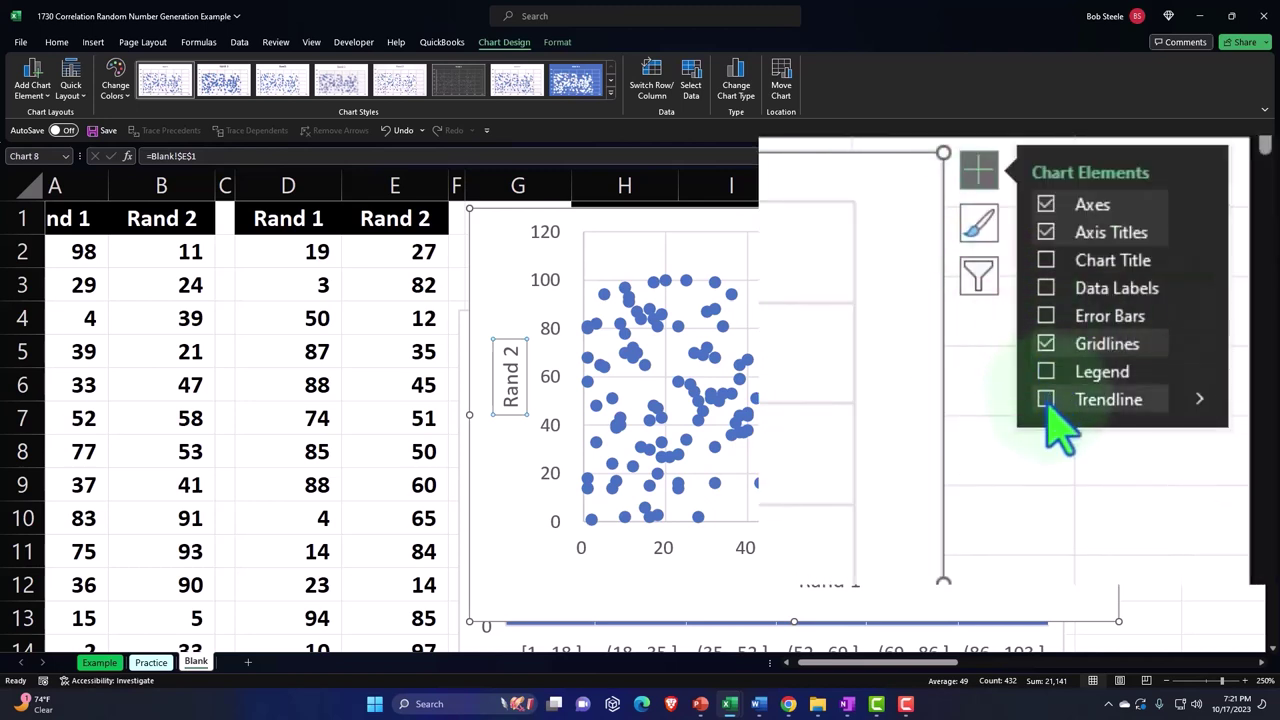
pyautogui.click(1168, 328)
pyautogui.click(1200, 399)
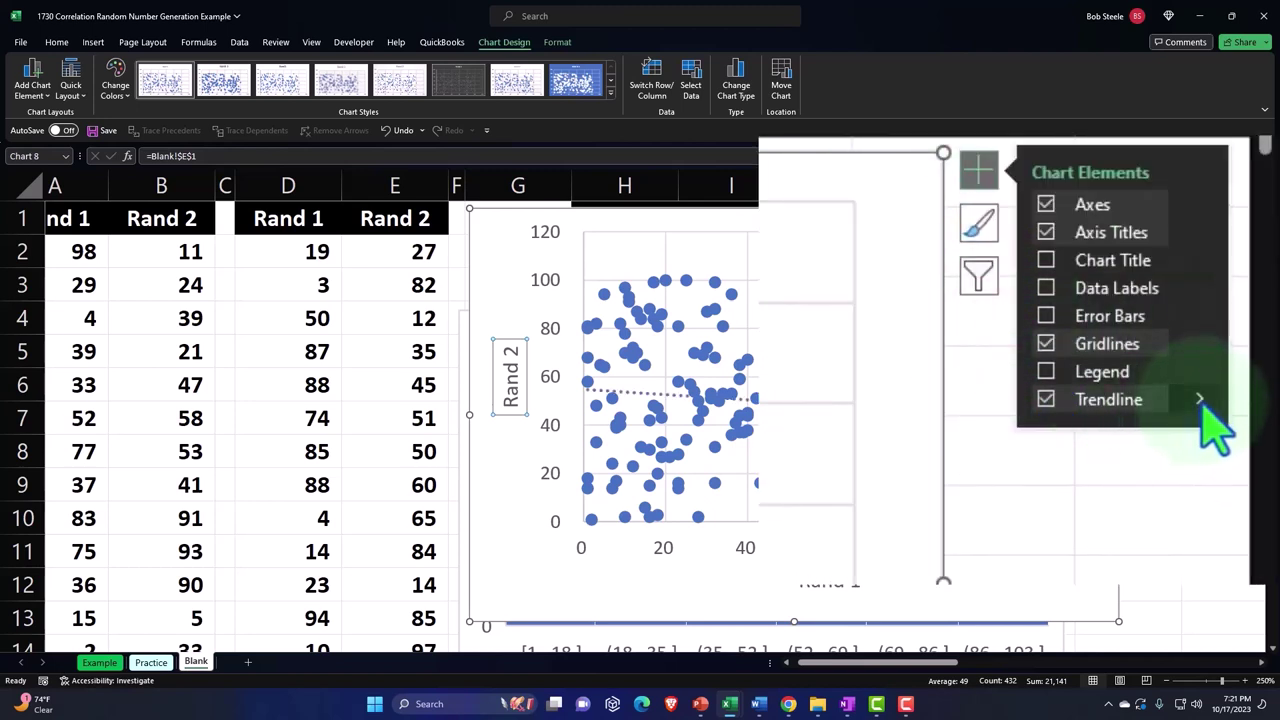
pyautogui.click(975, 508)
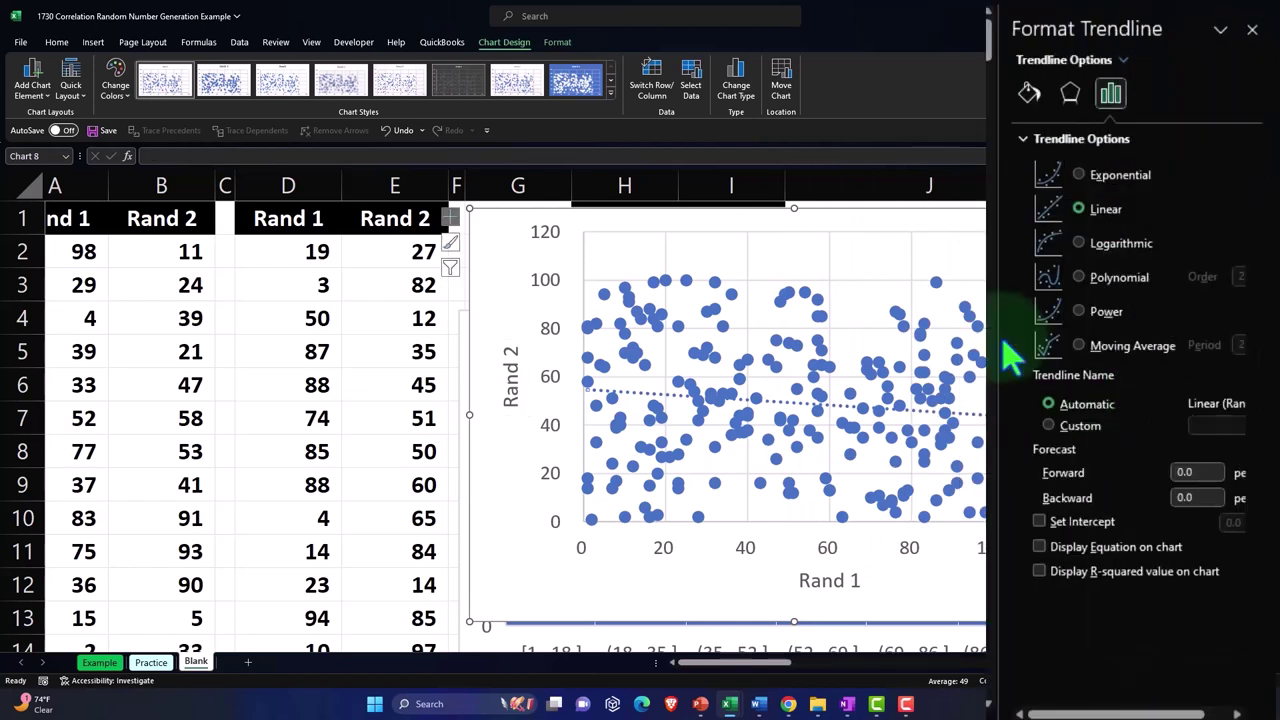
pyautogui.click(1039, 547)
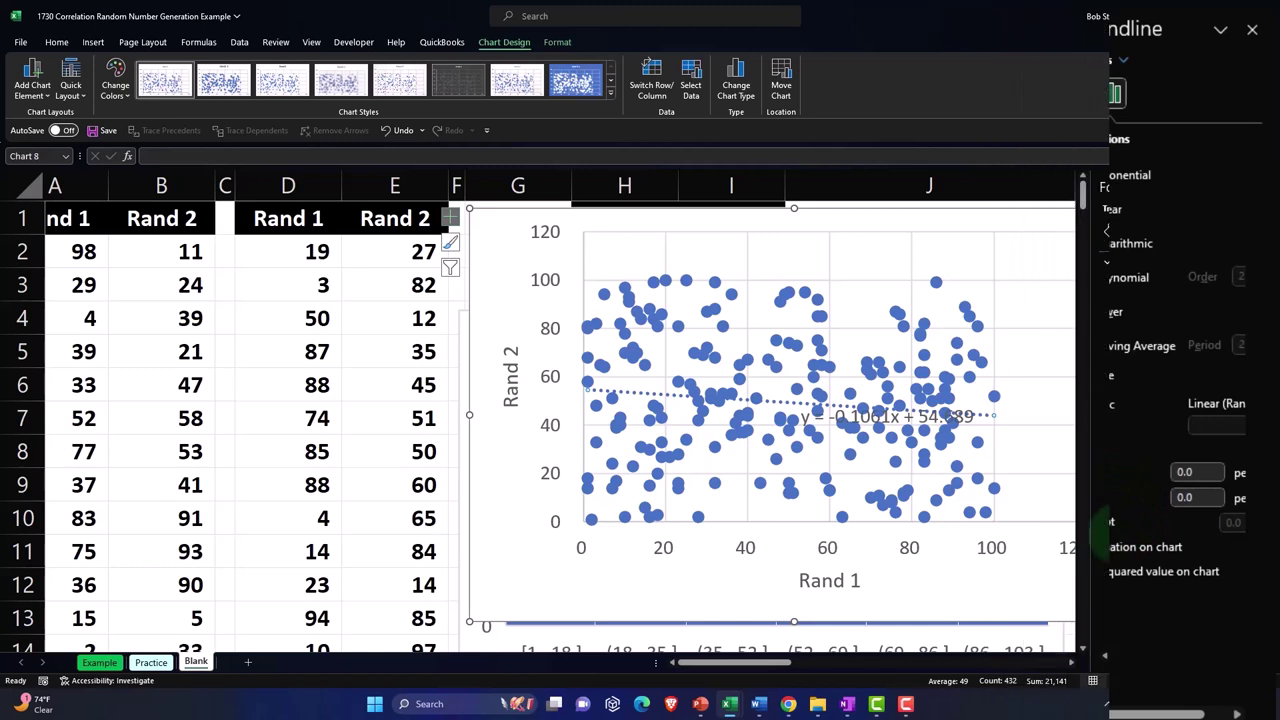
pyautogui.click(876, 425)
pyautogui.moveTo(831, 430); pyautogui.dragTo(930, 452)
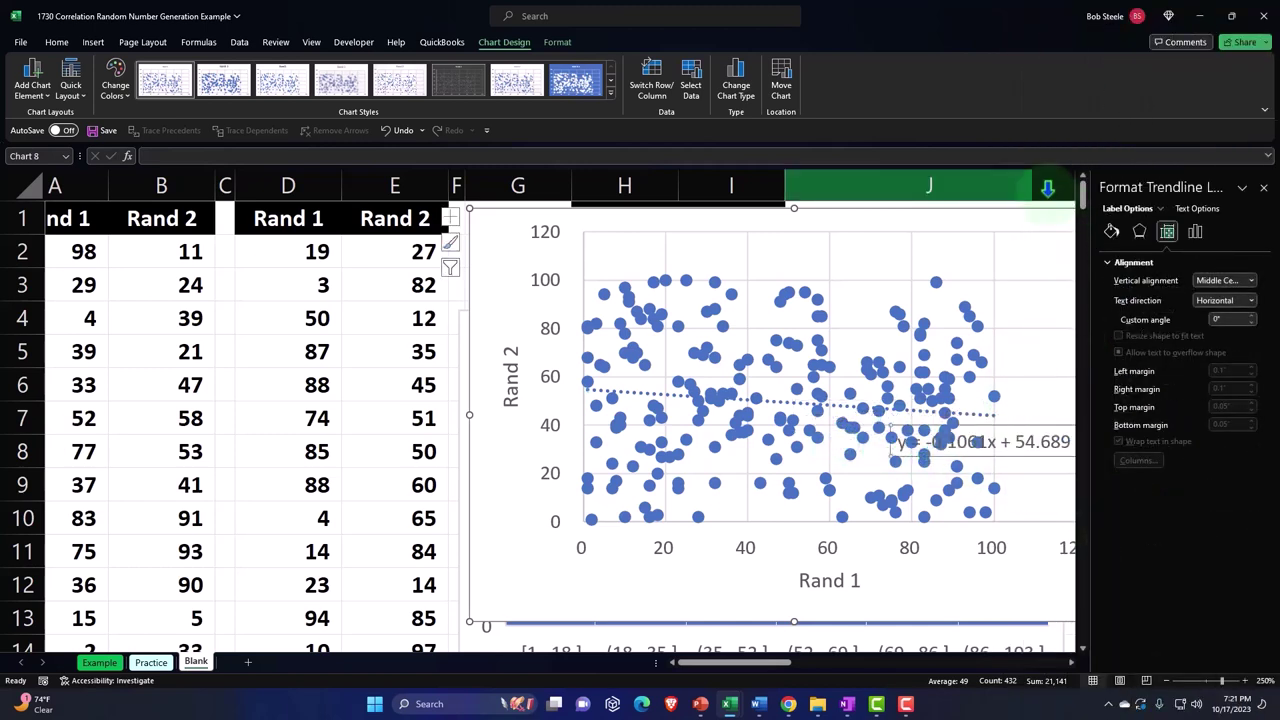
pyautogui.click(1263, 187)
# Step: Format the trendline as a solid yellow line
pyautogui.click(1137, 224)
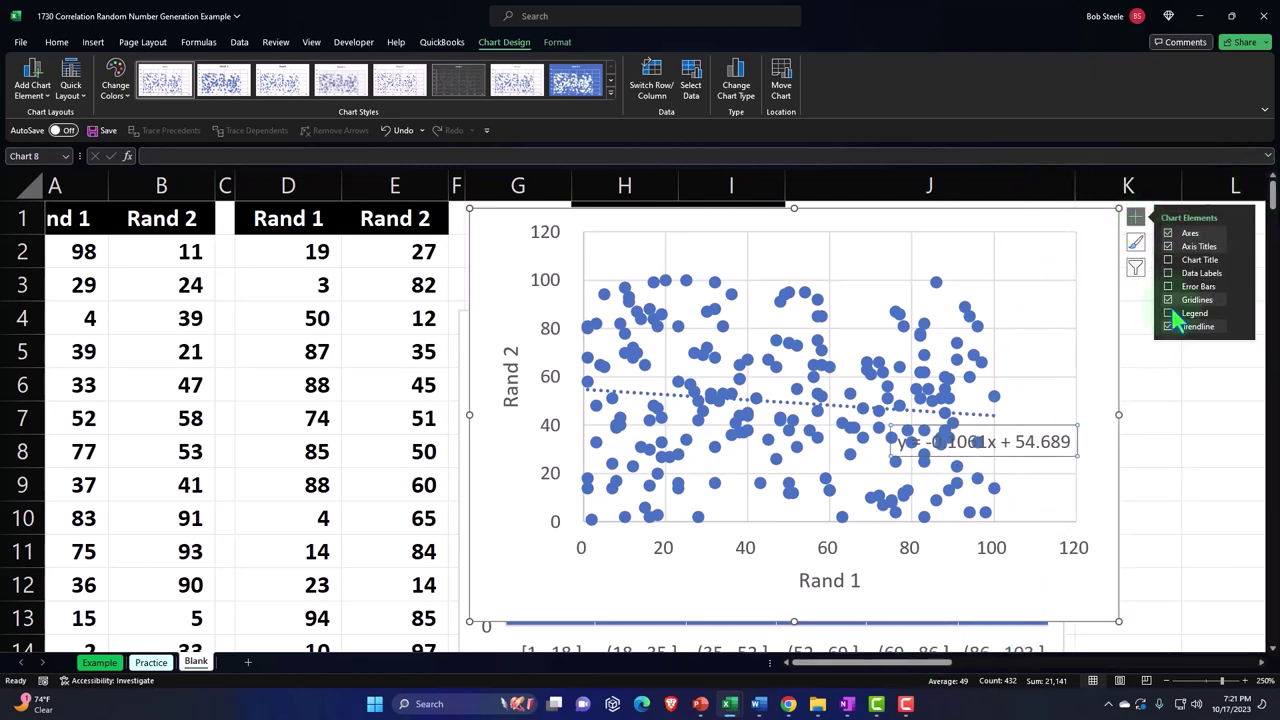
pyautogui.click(1225, 371)
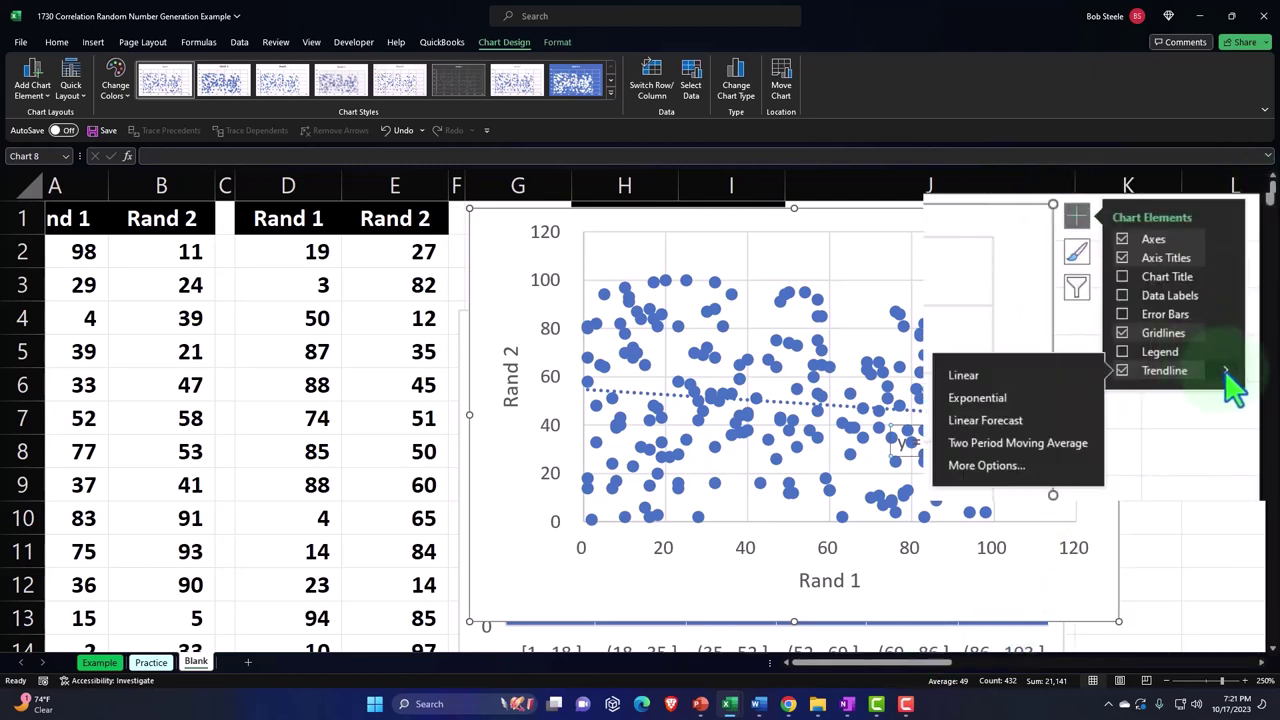
pyautogui.click(1020, 466)
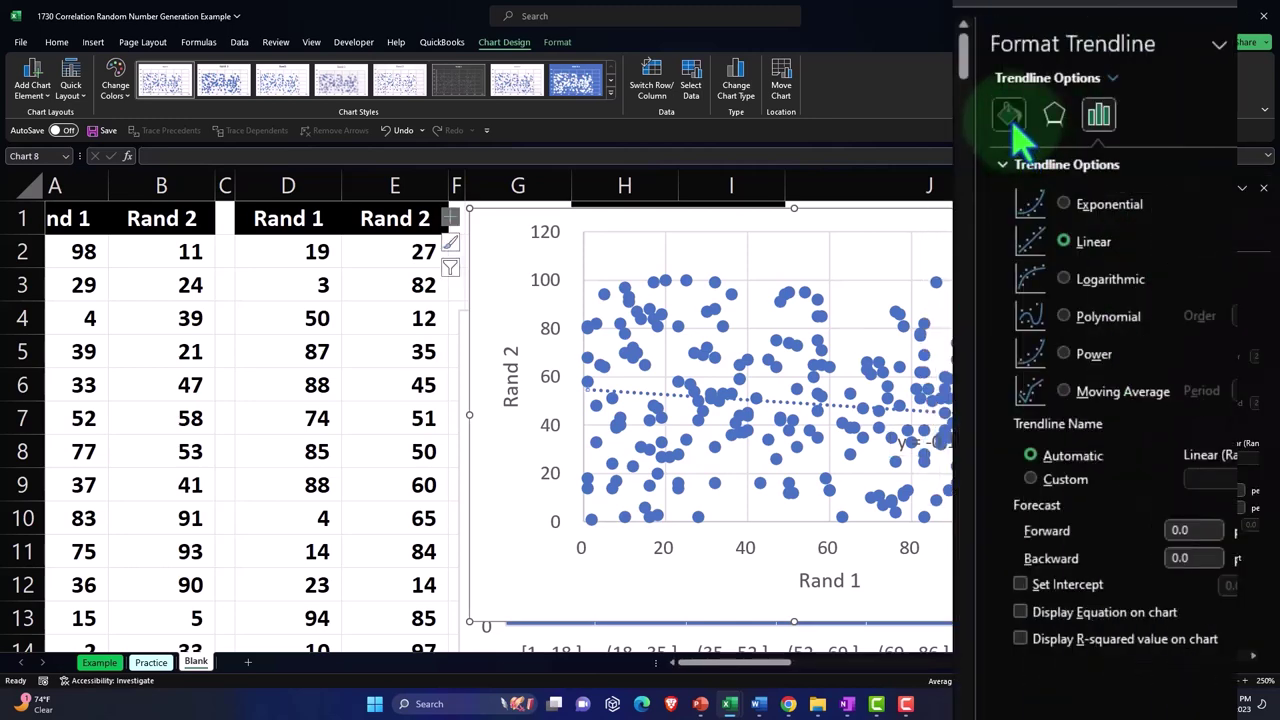
pyautogui.click(1111, 231)
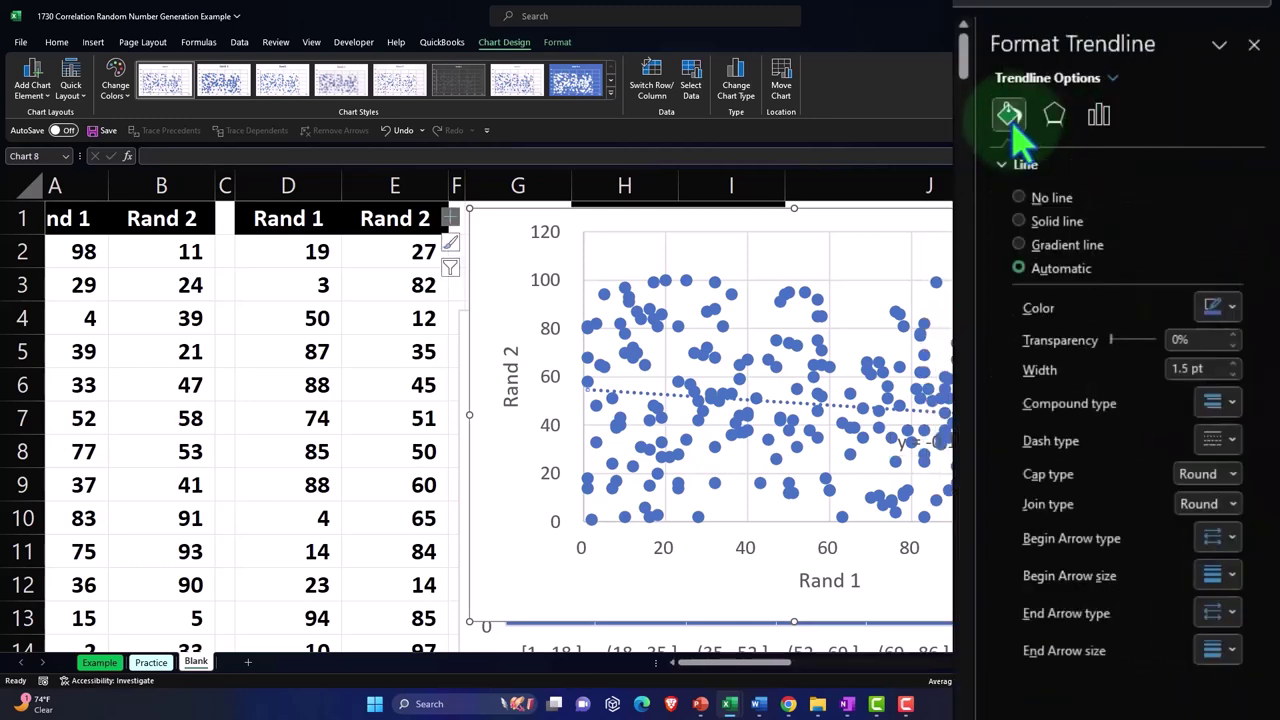
pyautogui.click(1222, 441)
pyautogui.click(1228, 472)
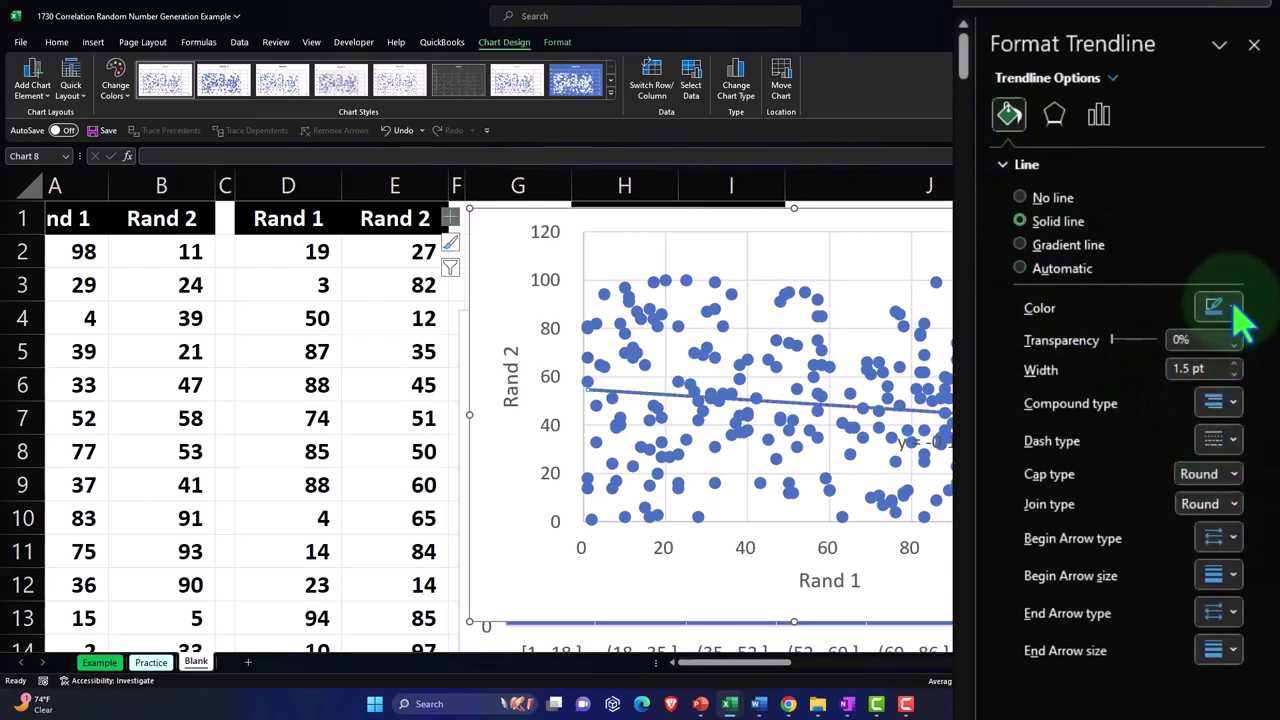
pyautogui.click(1232, 308)
pyautogui.click(1138, 510)
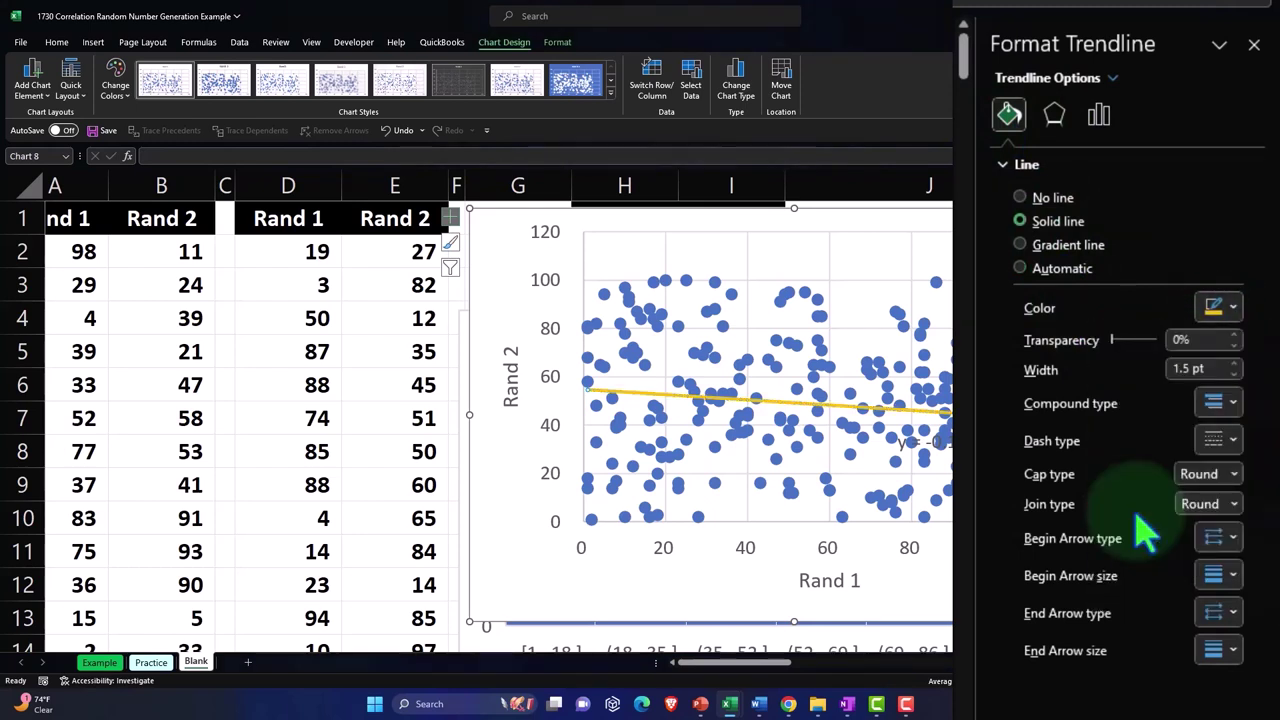
pyautogui.click(1256, 182)
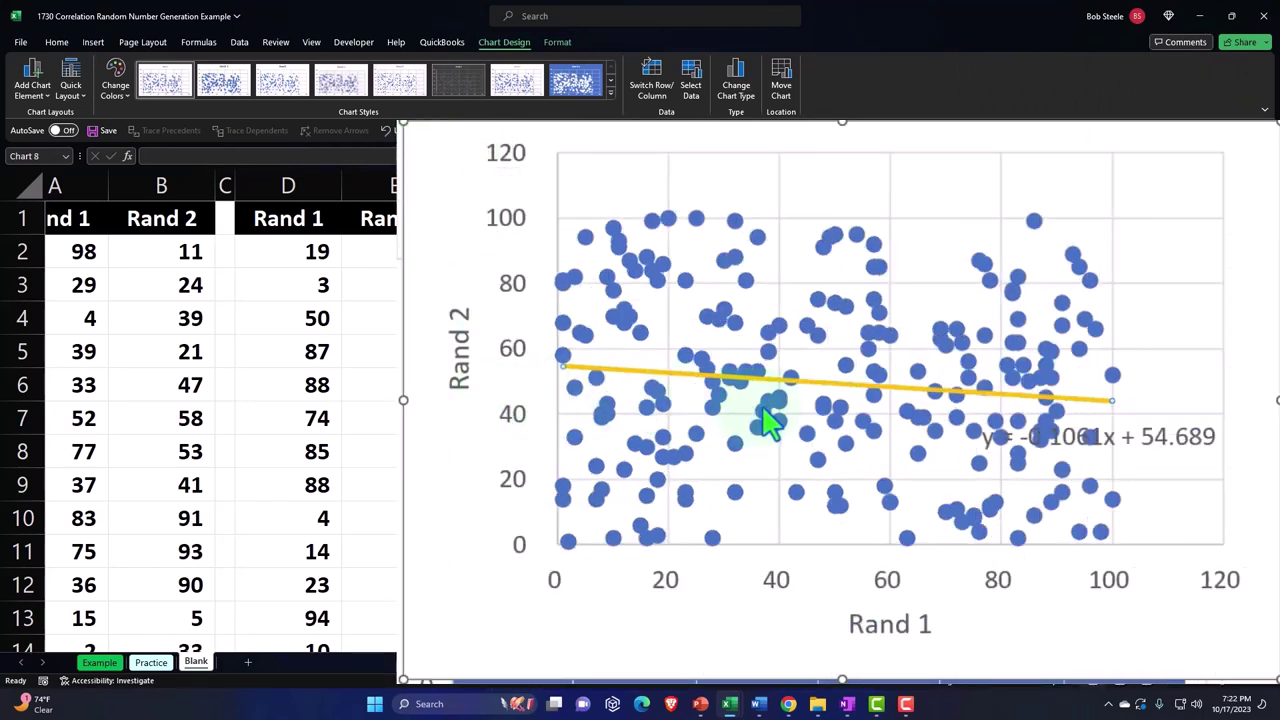
# Step: Drag the scatter chart down below the Rand 1 histogram, then scroll back to the top
pyautogui.moveTo(768, 424)
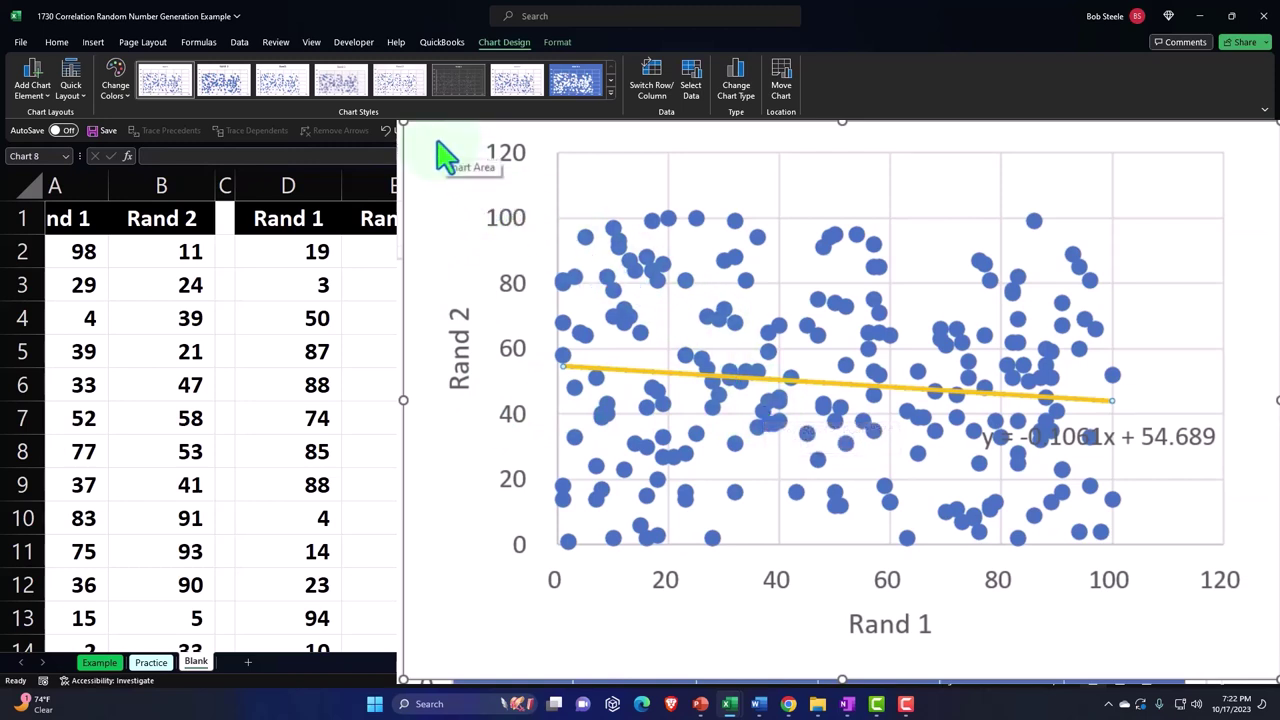
pyautogui.moveTo(500, 234); pyautogui.dragTo(517, 513)
pyautogui.scroll(-3, 517, 513)
pyautogui.moveTo(517, 323); pyautogui.dragTo(545, 394)
pyautogui.scroll(-3, 545, 394)
pyautogui.moveTo(508, 228); pyautogui.dragTo(484, 580)
pyautogui.scroll(6, 484, 580)
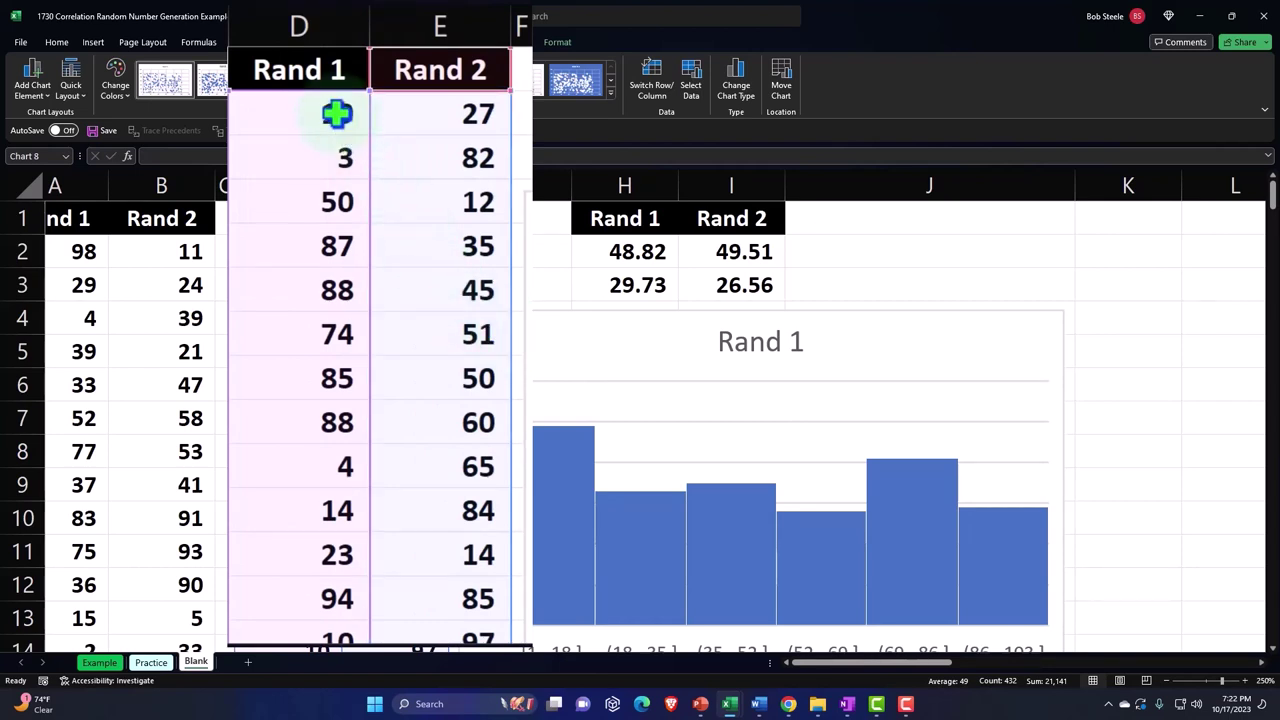
# Step: Insert a second plain scatter chart of D1:E216 beside the data columns
pyautogui.moveTo(316, 70); pyautogui.dragTo(388, 70)
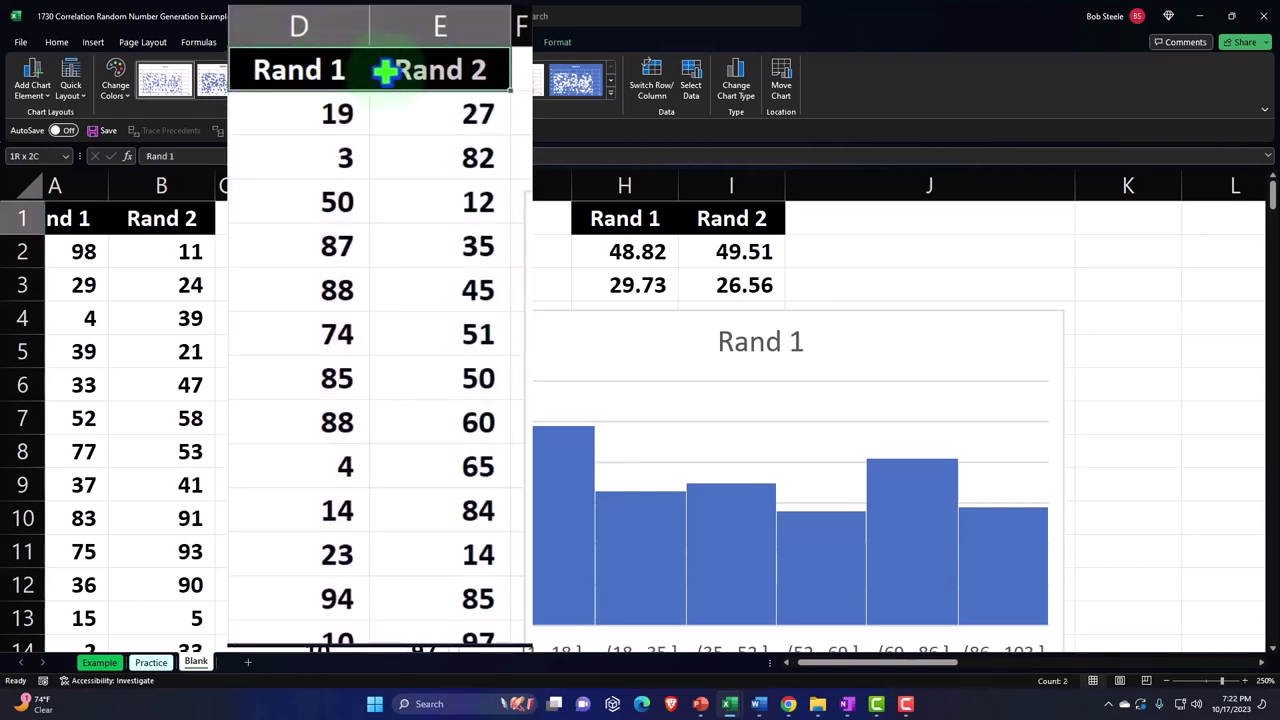
pyautogui.hotkey('ctrl', 'shift', 'Down')
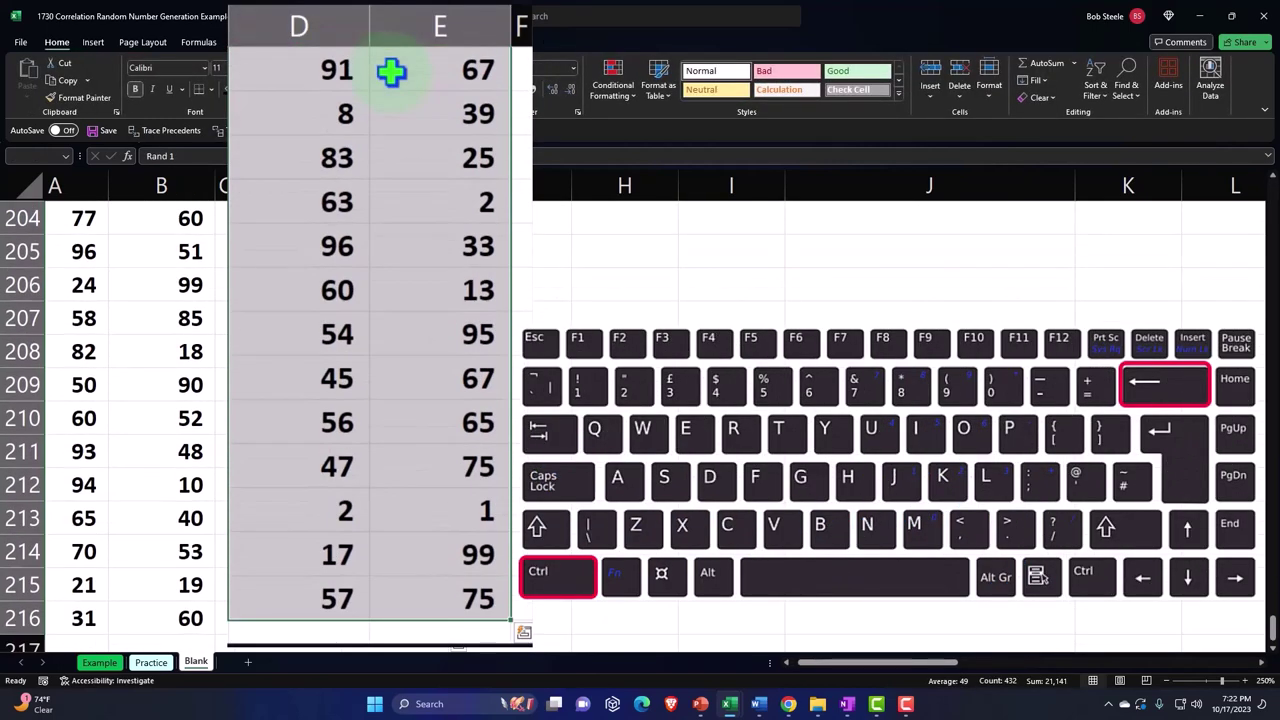
pyautogui.hotkey('ctrl', 'BackSpace')
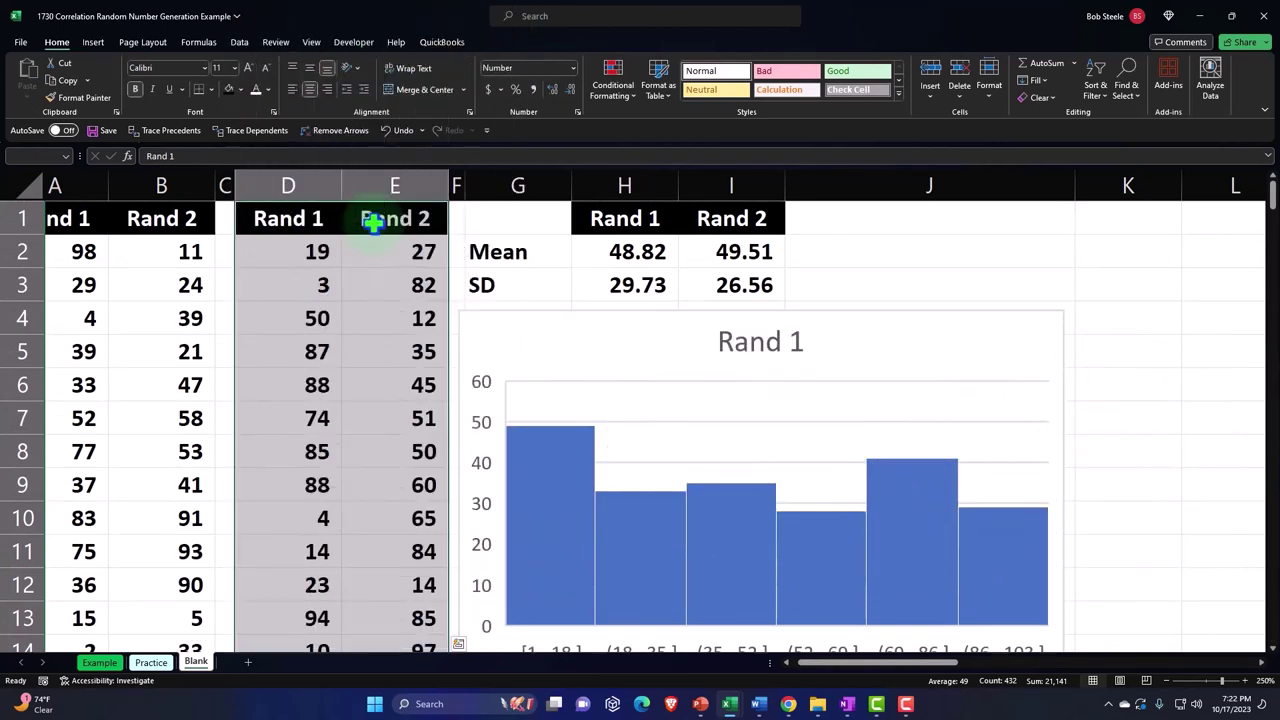
pyautogui.click(93, 42)
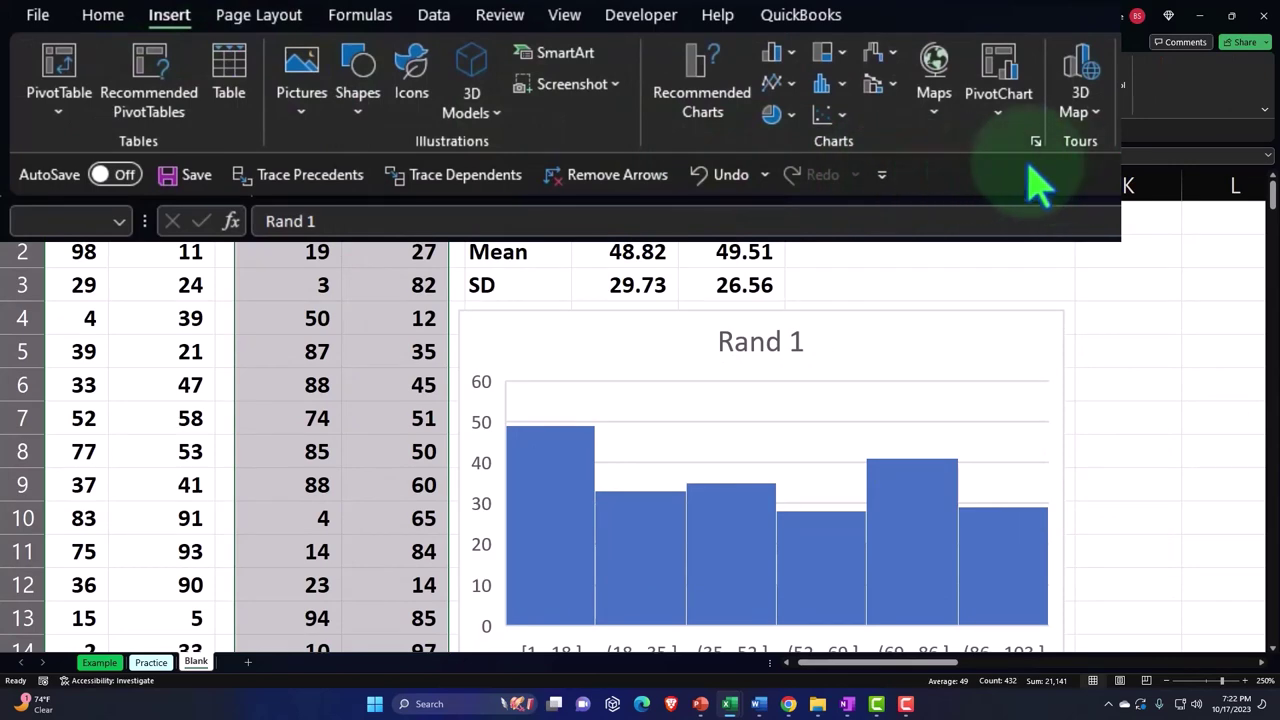
pyautogui.click(500, 105)
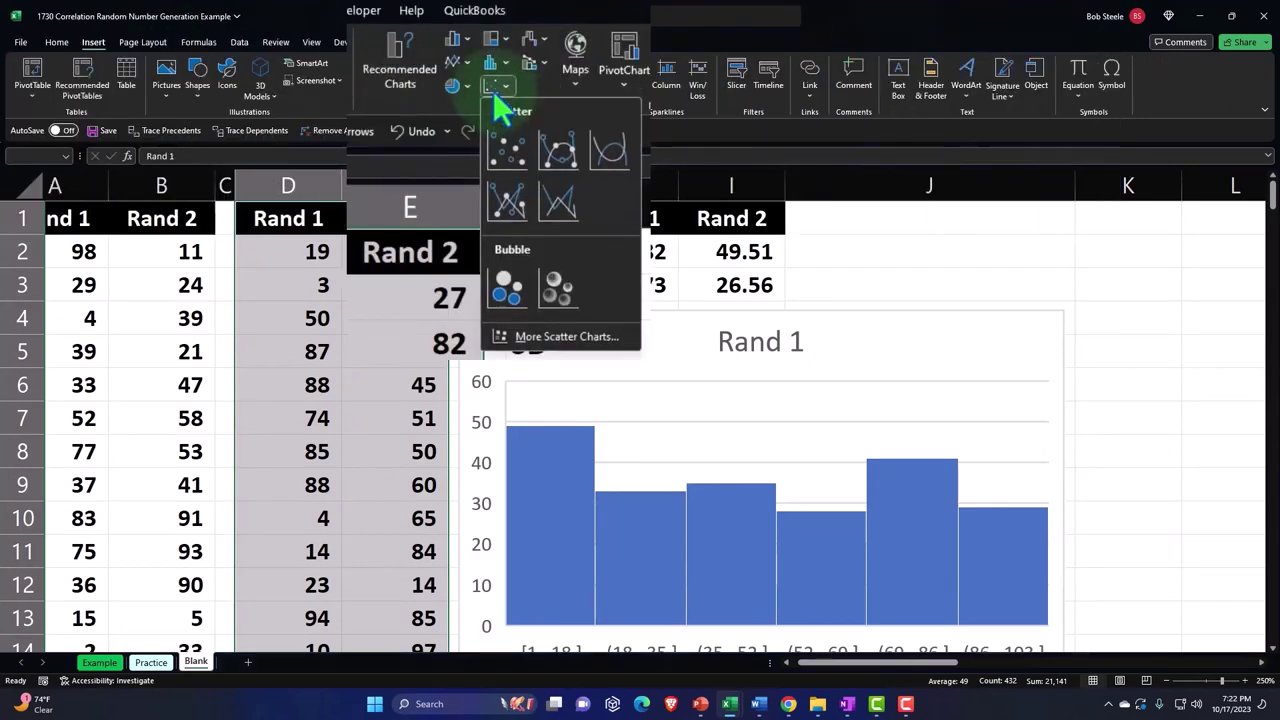
pyautogui.click(471, 143)
pyautogui.moveTo(340, 215); pyautogui.dragTo(468, 218)
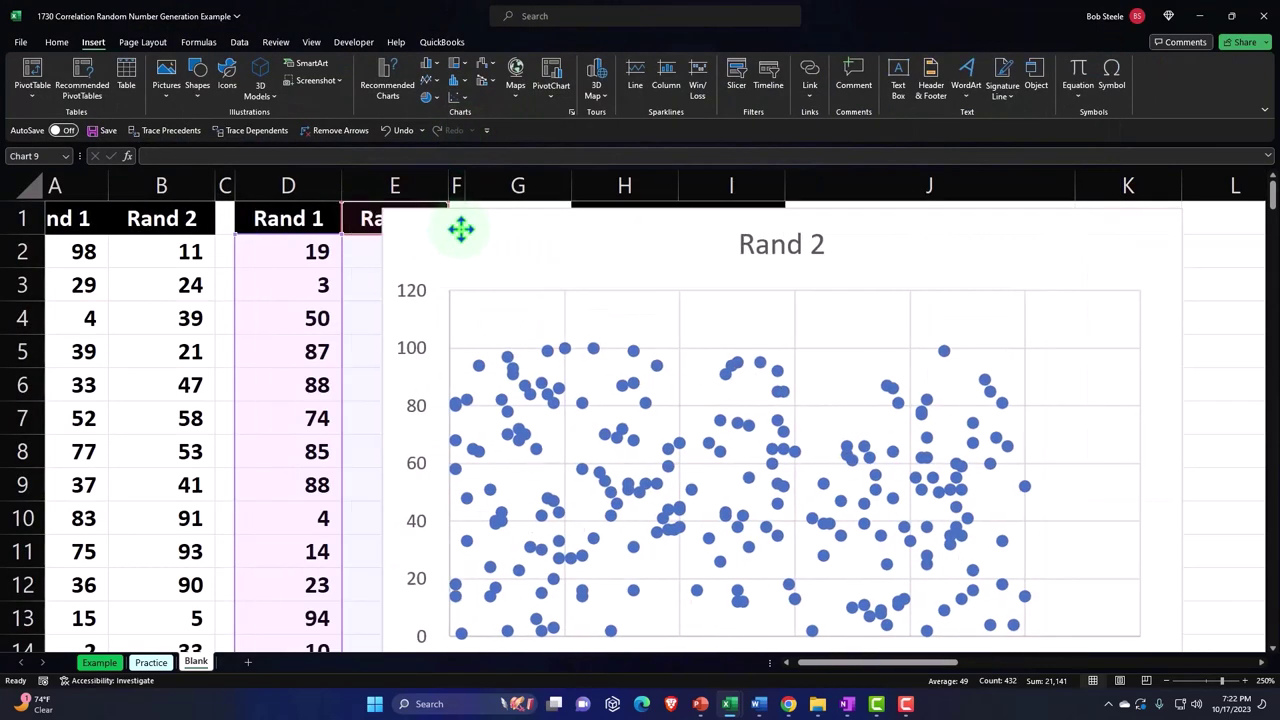
pyautogui.moveTo(511, 289); pyautogui.dragTo(537, 240)
# Step: Delete its Rand 2 chart title and add axis title placeholders
pyautogui.click(783, 261)
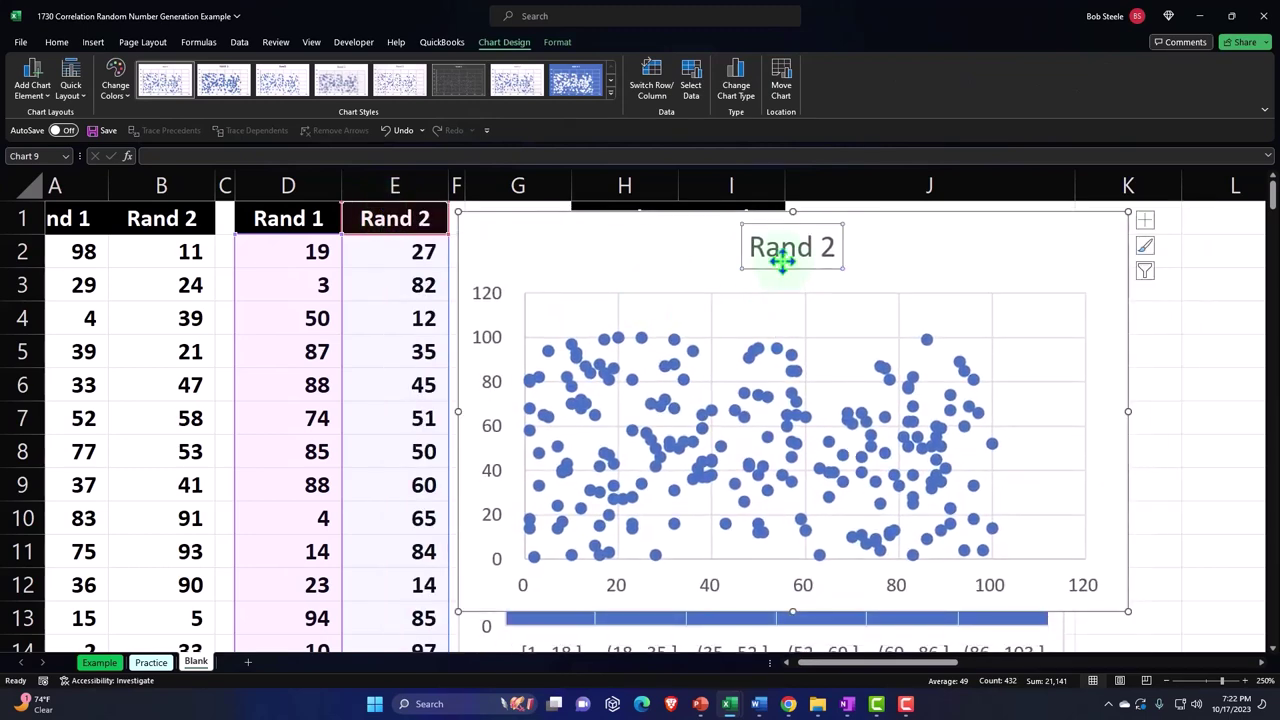
pyautogui.press('Delete')
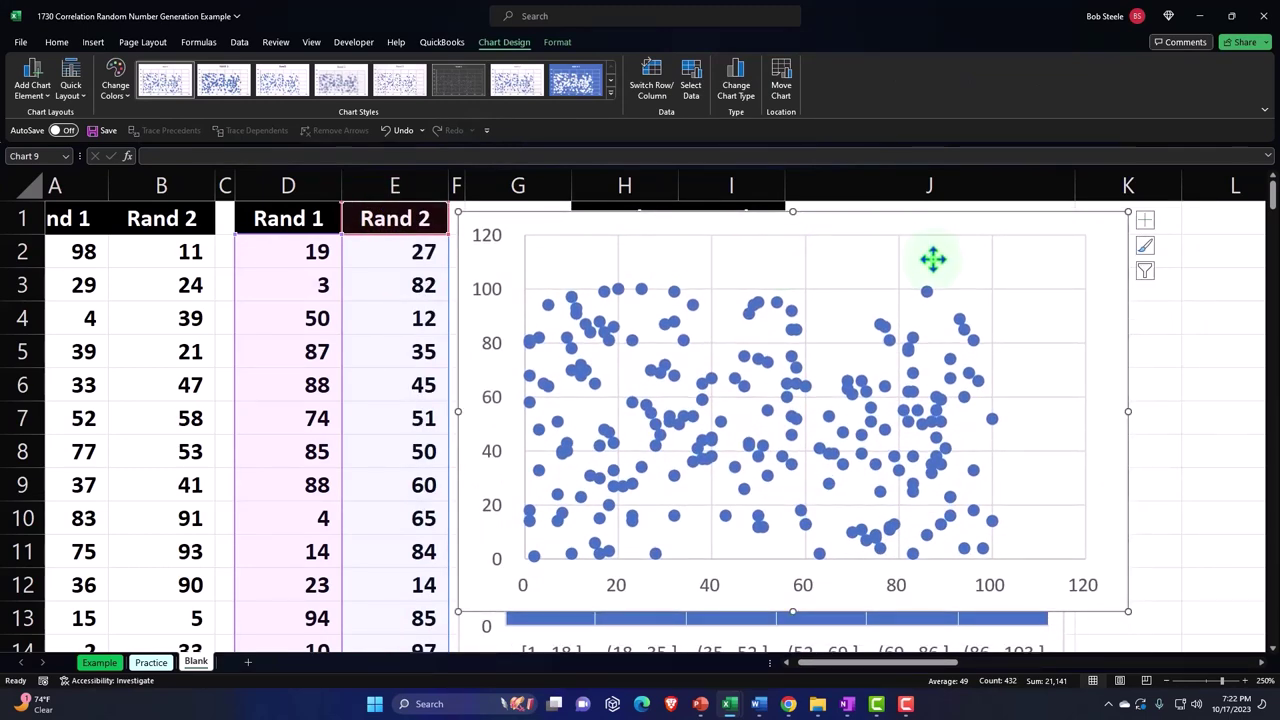
pyautogui.click(1145, 222)
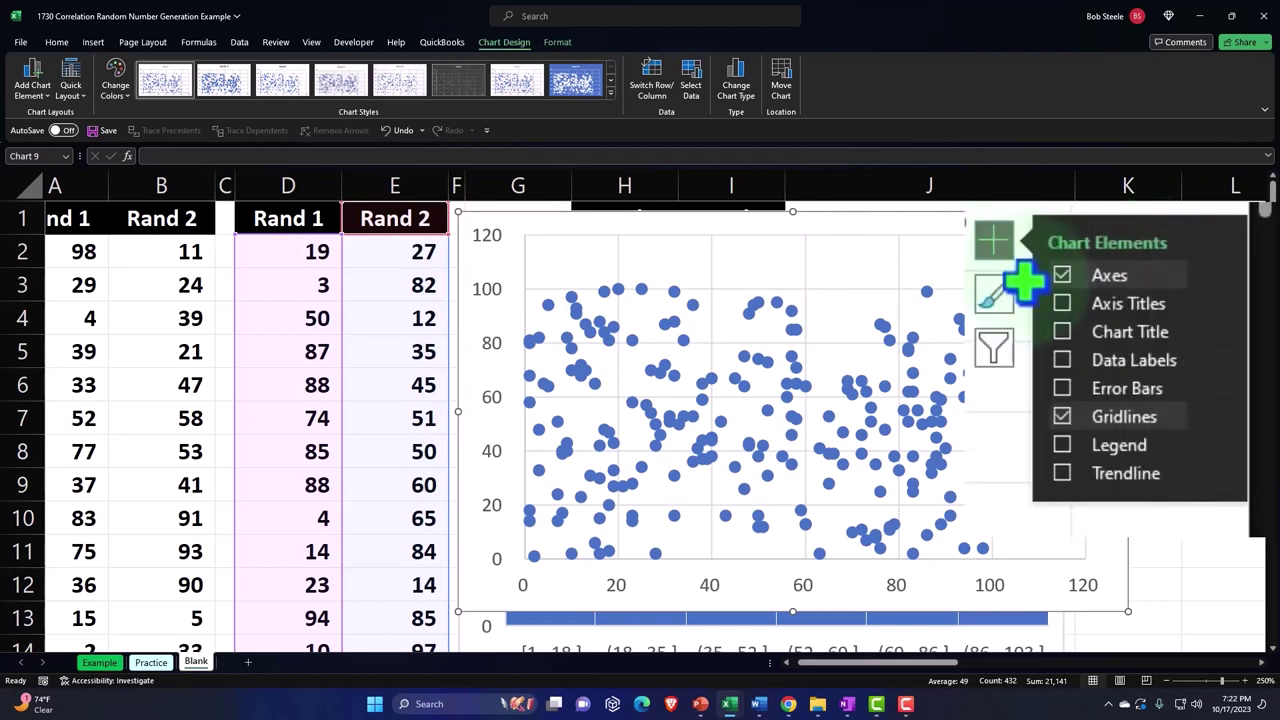
pyautogui.click(1063, 305)
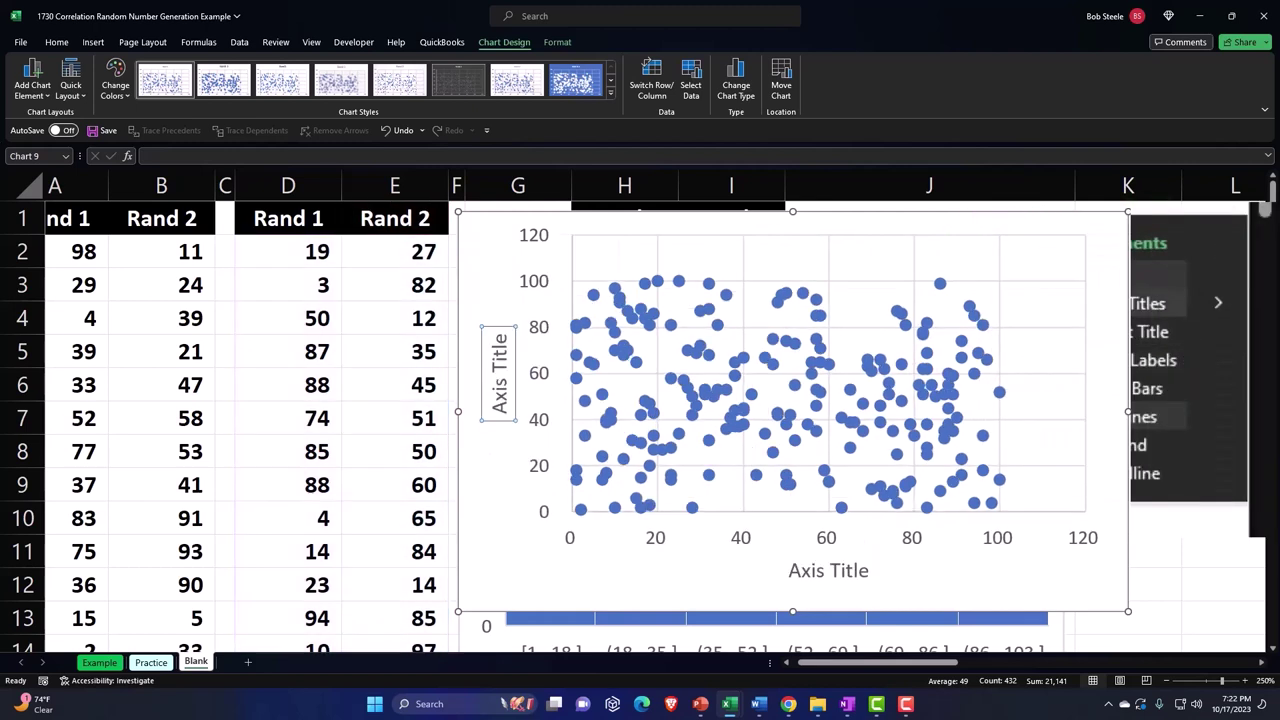
pyautogui.click(844, 579)
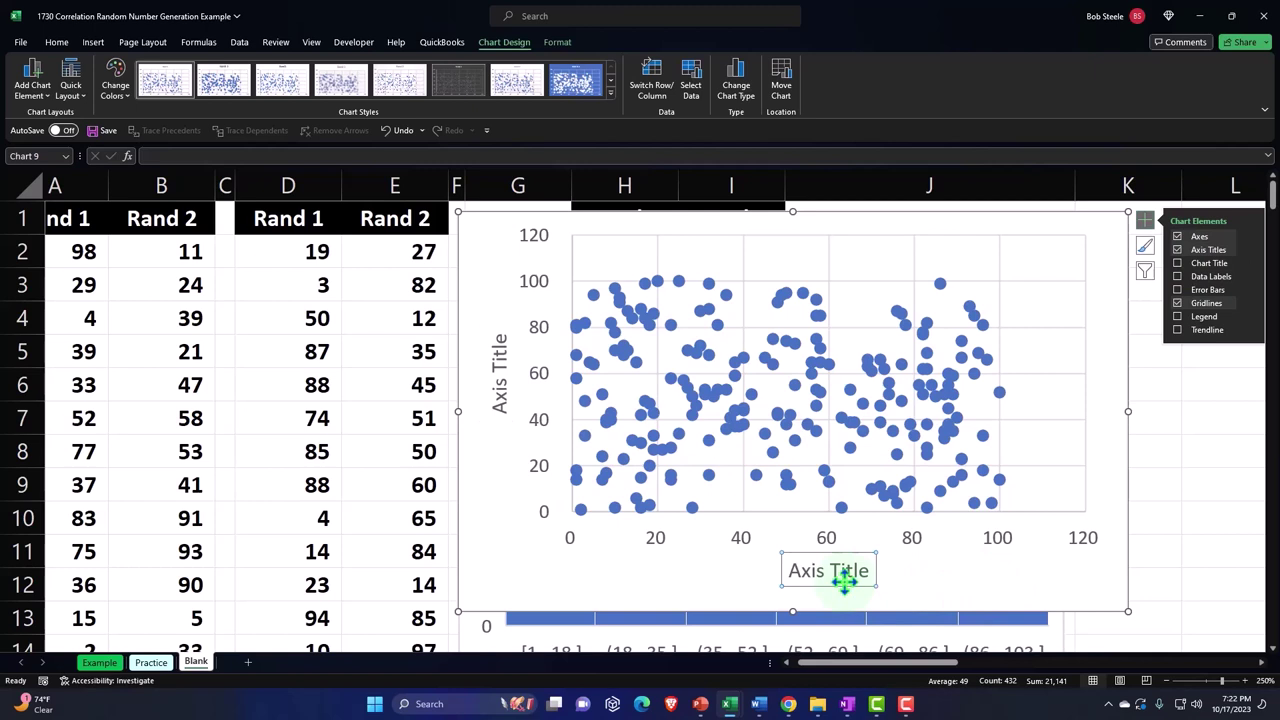
# Step: Link the horizontal axis title to cell E1 so it reads Rand 2
pyautogui.write('=')
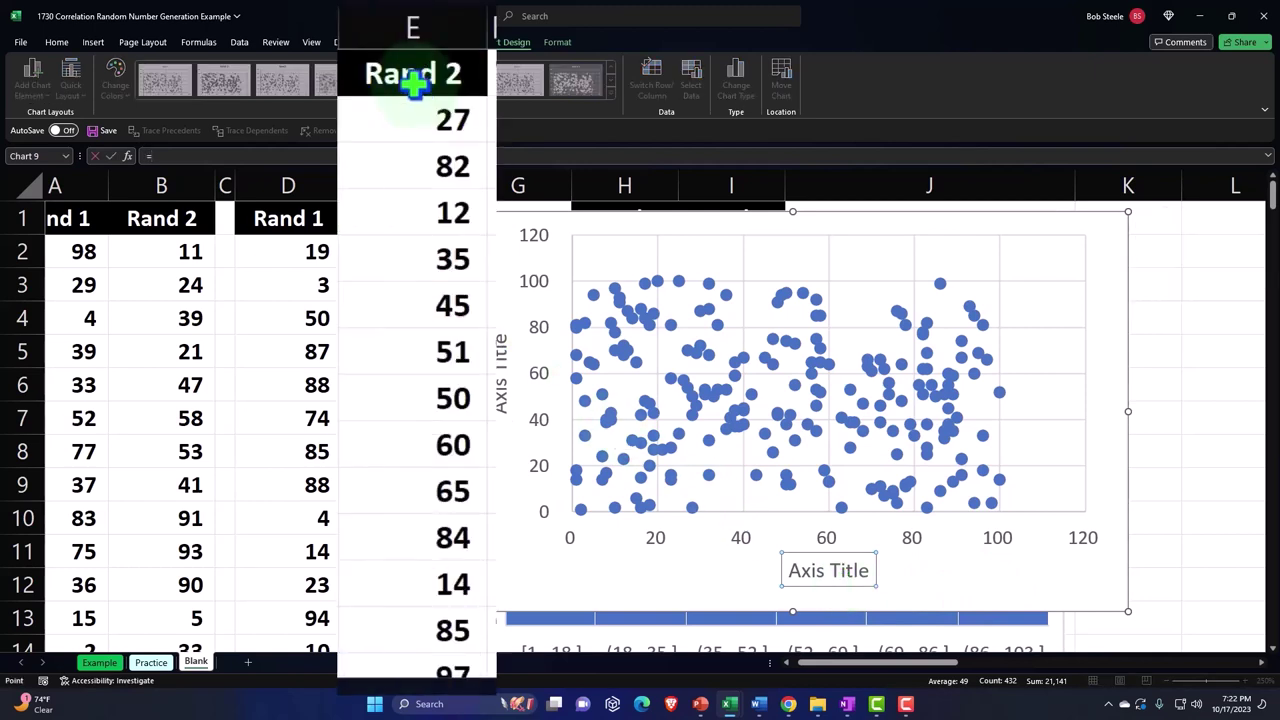
pyautogui.click(405, 220)
pyautogui.press('Return')
# Step: Link the vertical axis title to cell D1 (=Blank!$D$1) so it reads Rand 1
pyautogui.click(497, 372)
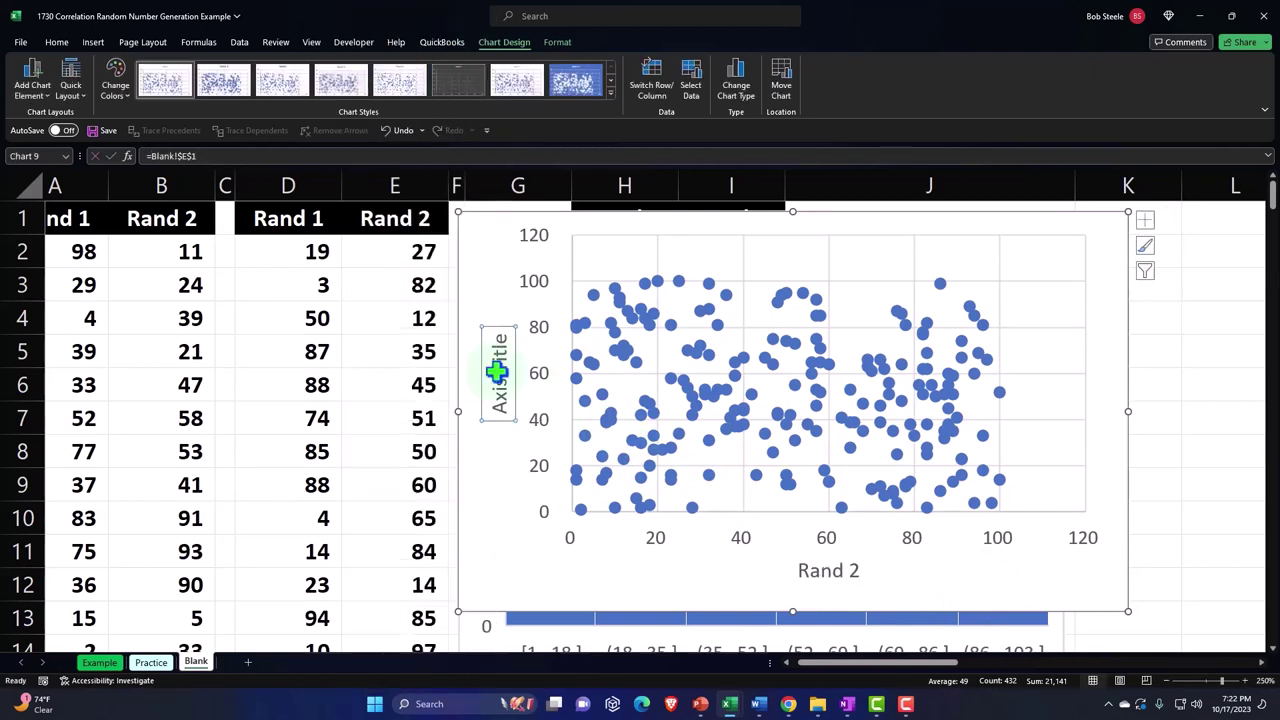
pyautogui.write('=')
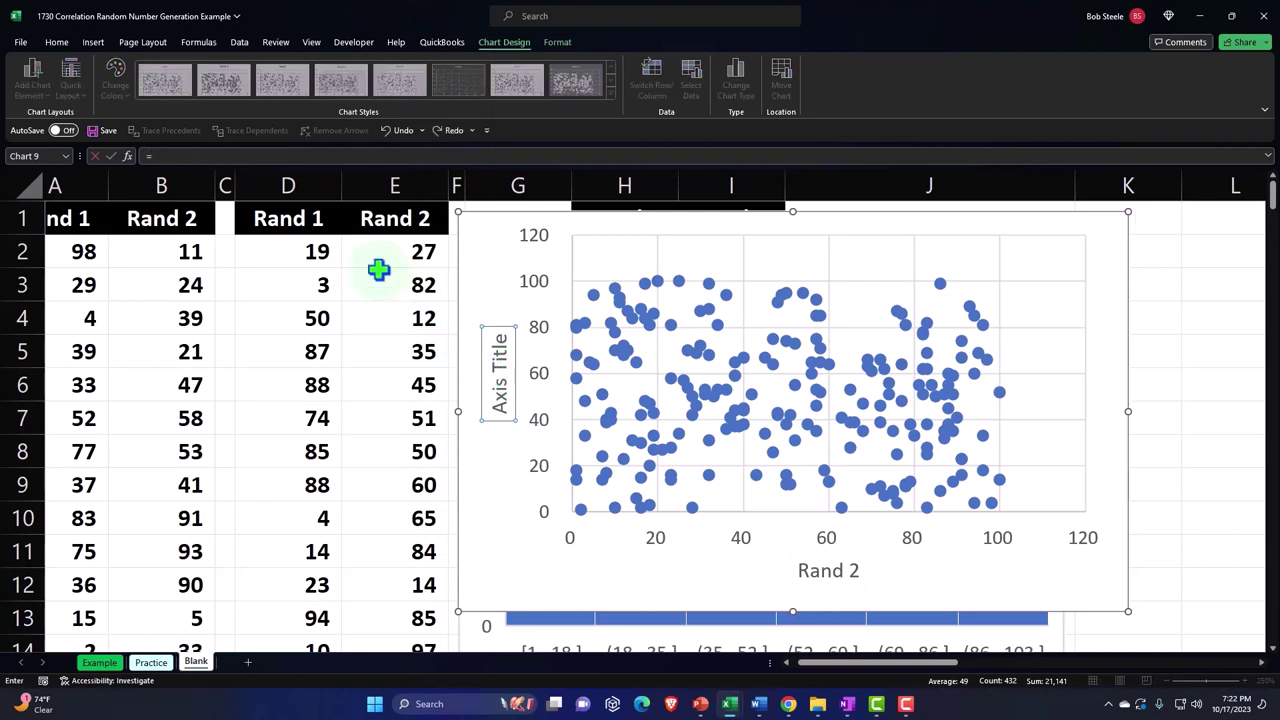
pyautogui.click(302, 225)
pyautogui.press('Return')
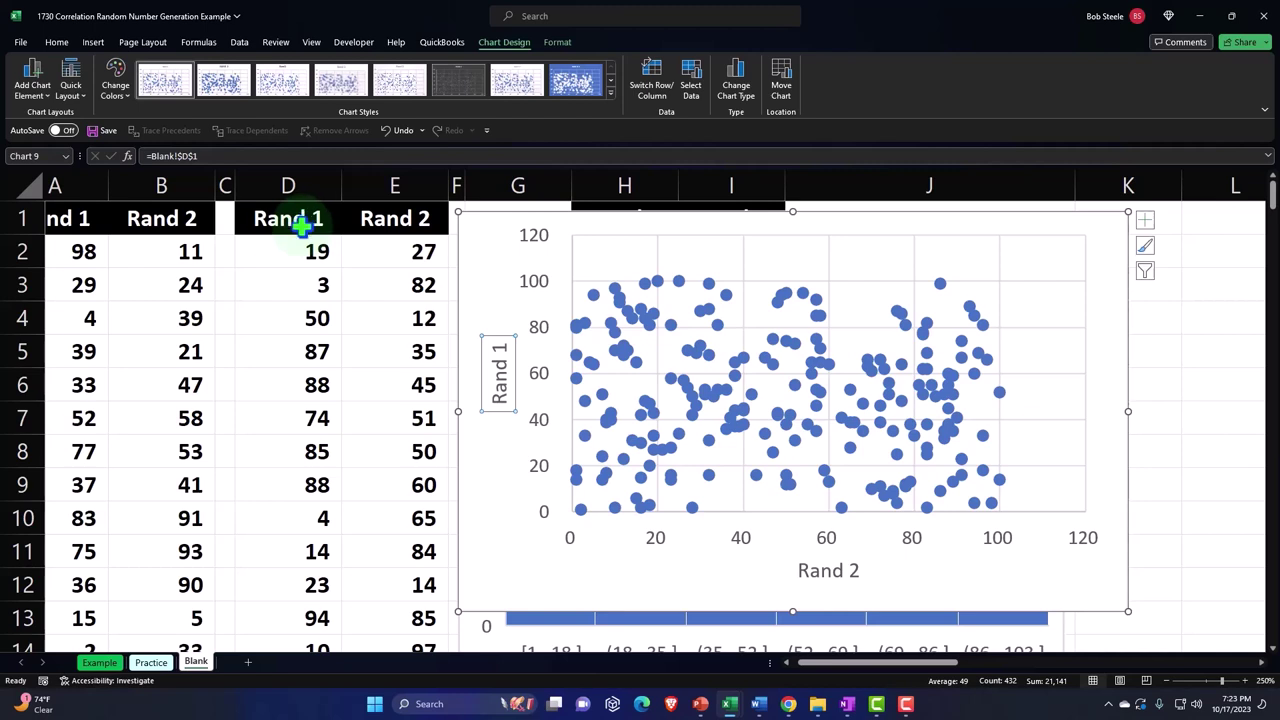
pyautogui.click(545, 585)
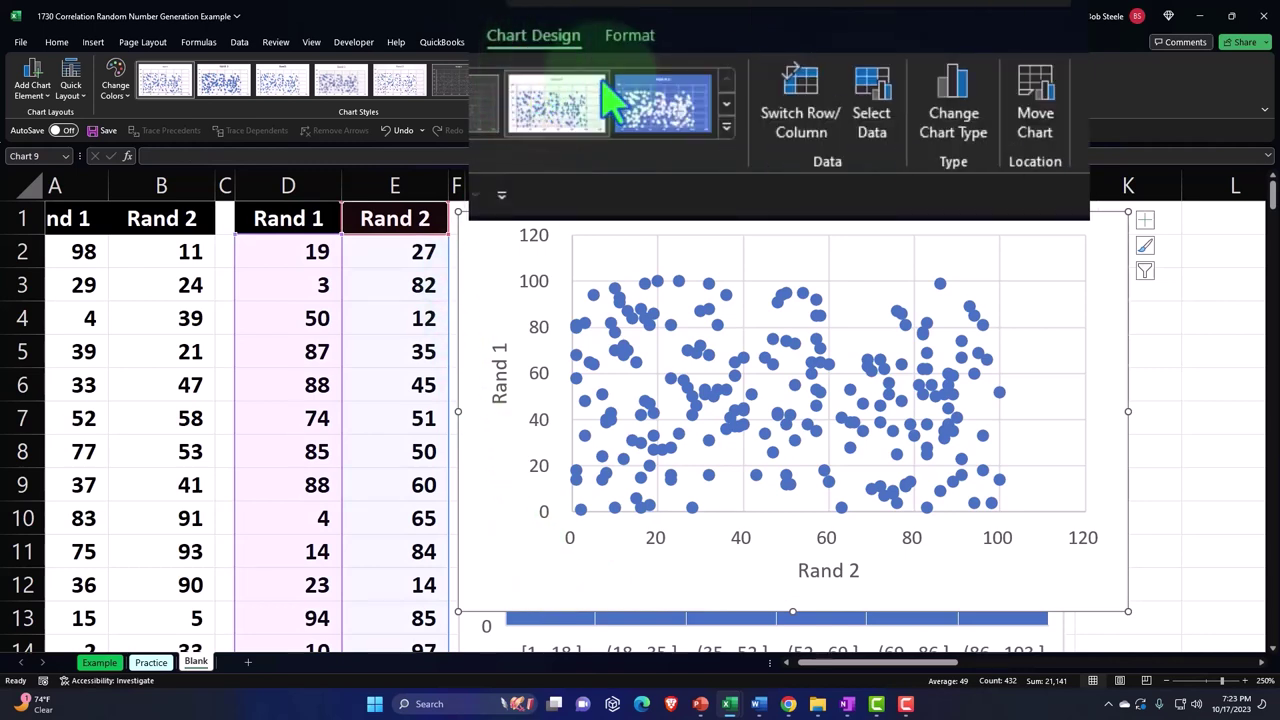
# Step: Edit the scatter series so its X values use the Rand 2 range E2:E216
pyautogui.click(690, 84)
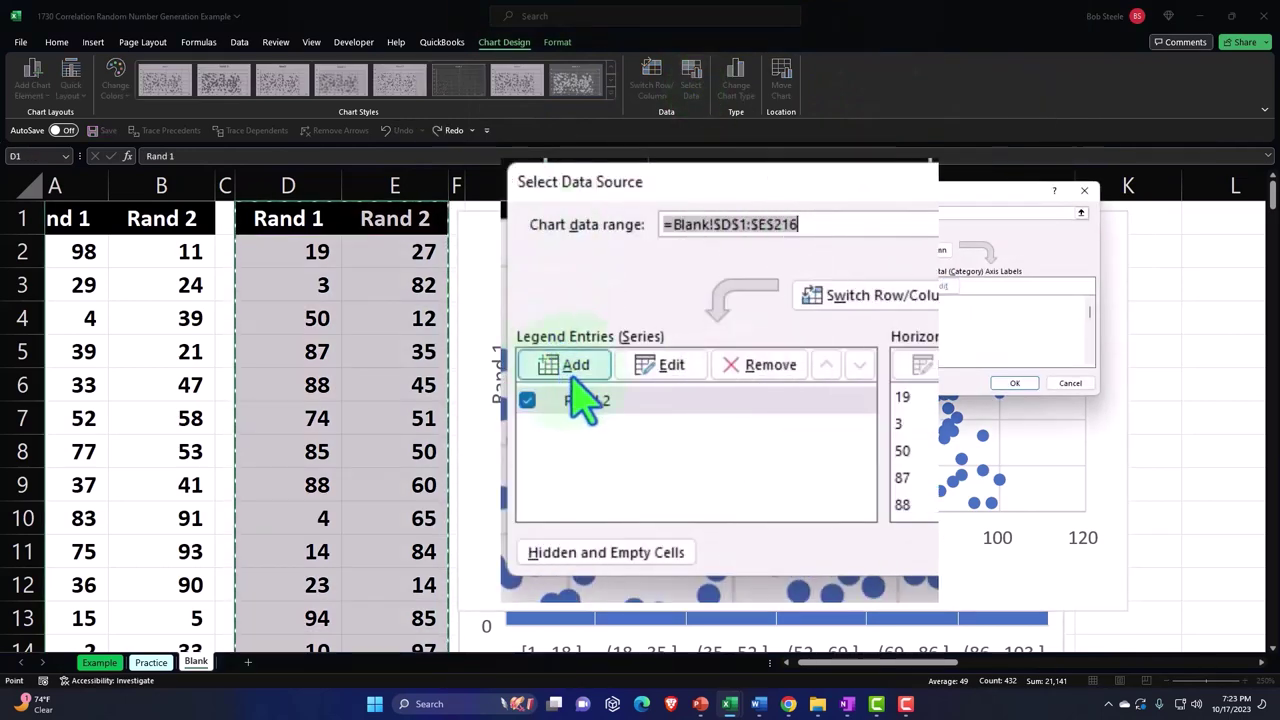
pyautogui.click(662, 388)
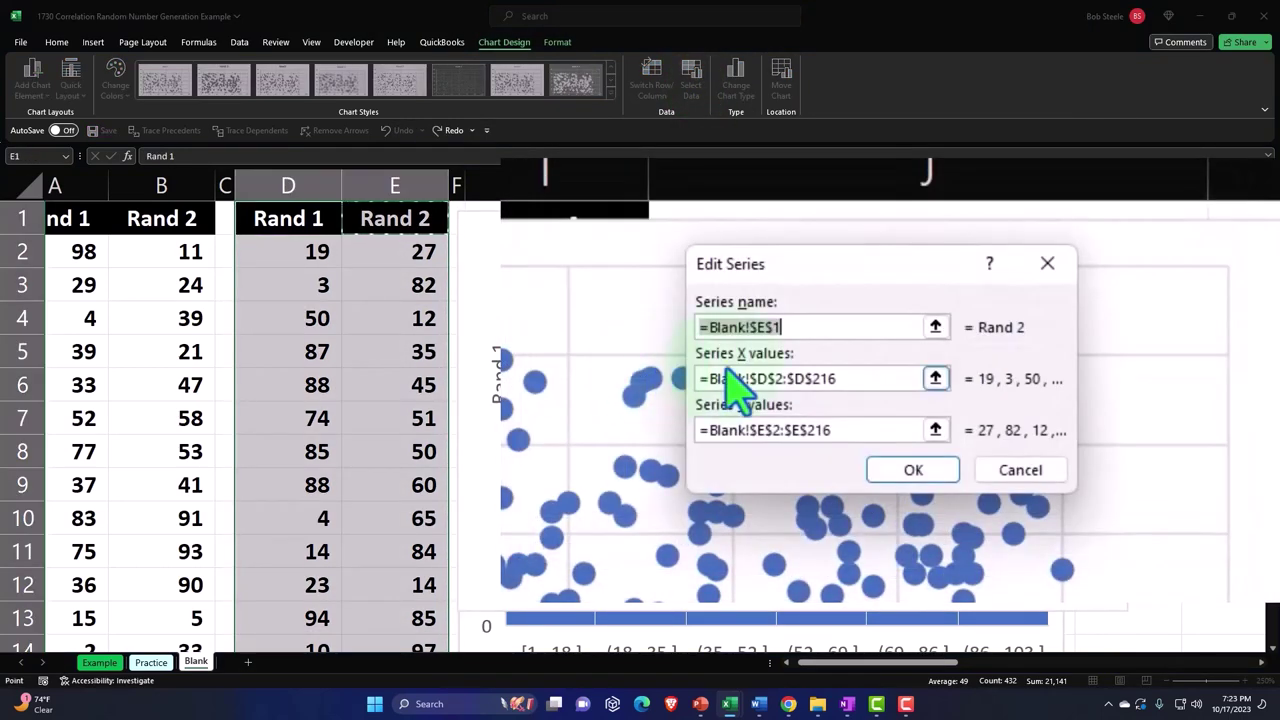
pyautogui.click(845, 378)
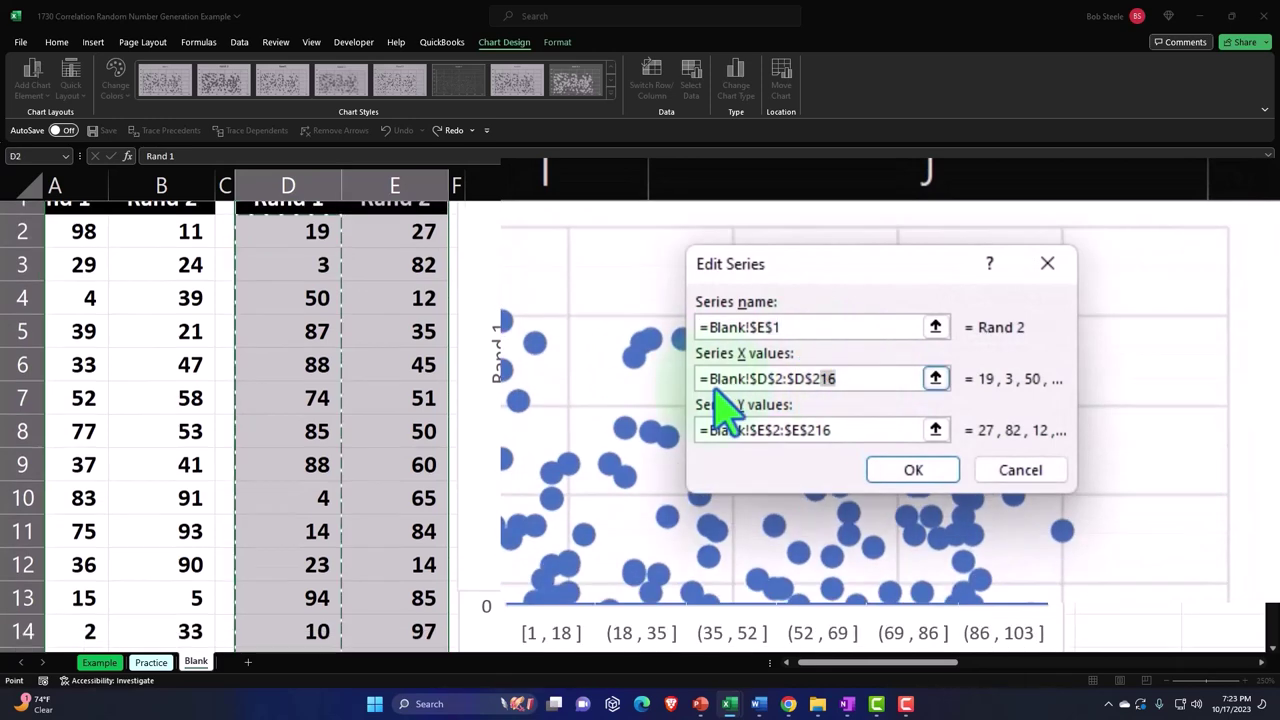
pyautogui.click(935, 378)
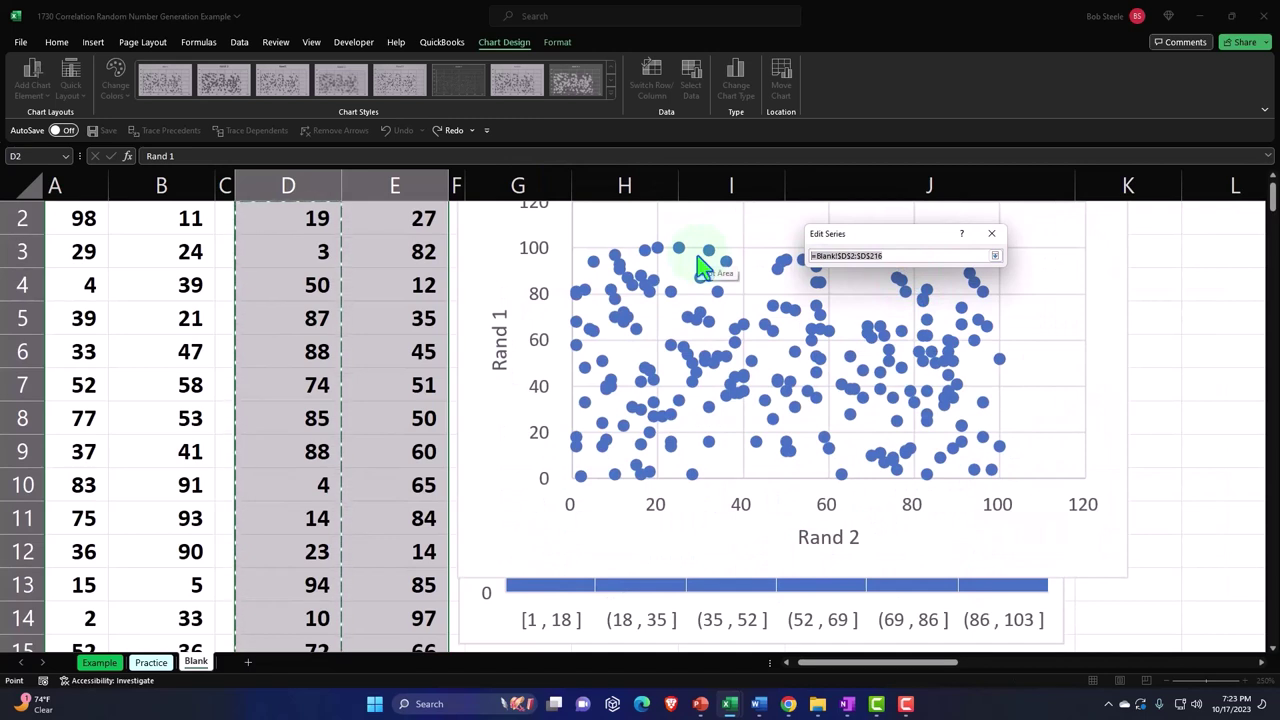
pyautogui.press('BackSpace')
pyautogui.scroll(1, 486, 406)
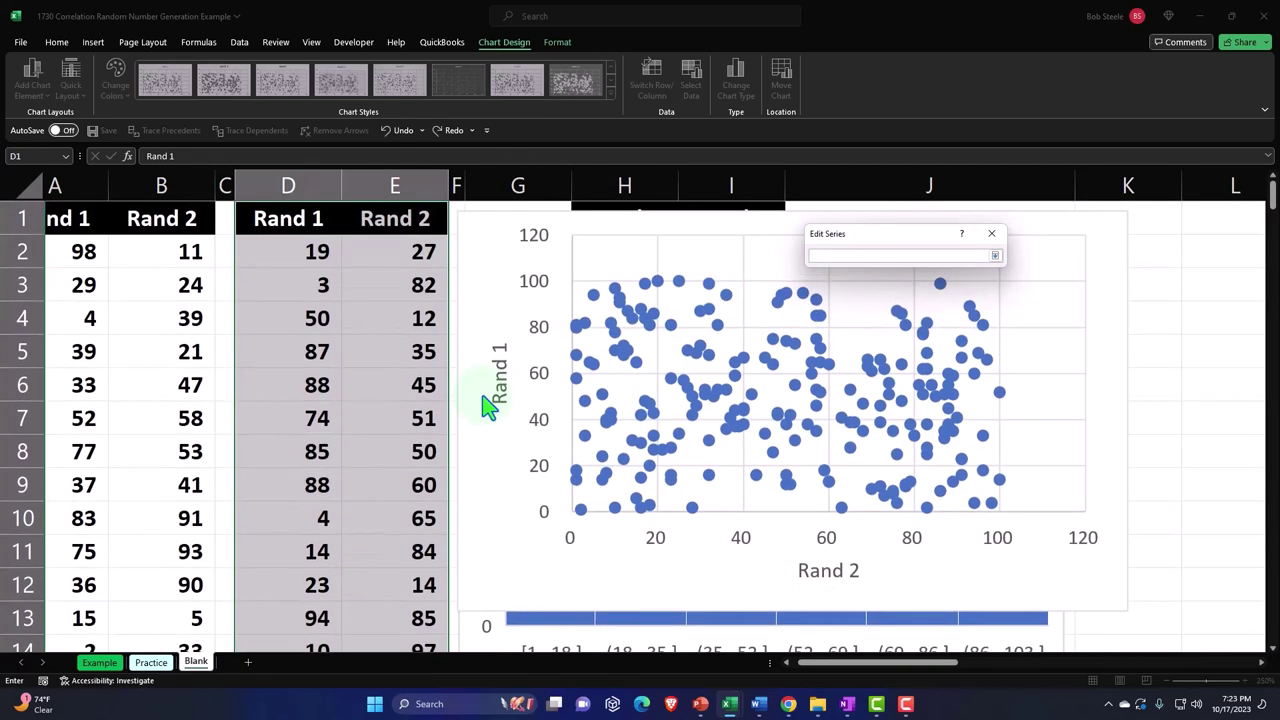
pyautogui.click(420, 112)
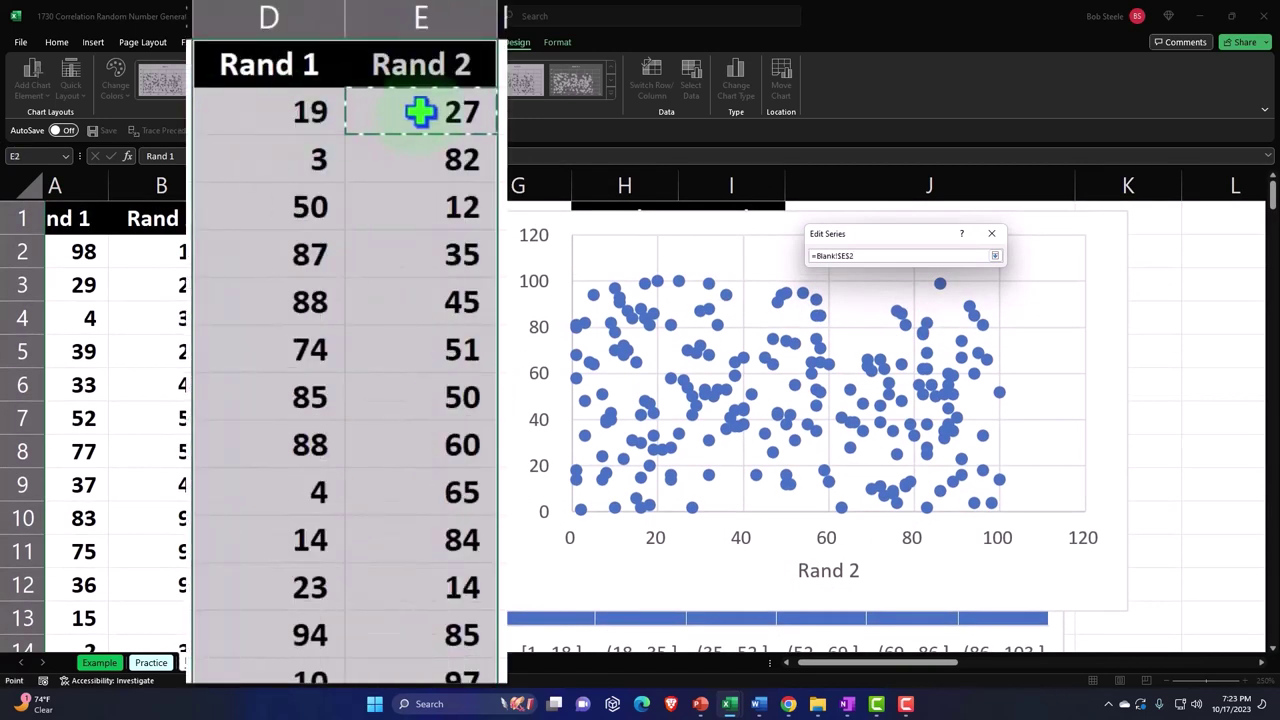
pyautogui.hotkey('ctrl', 'shift', 'Down')
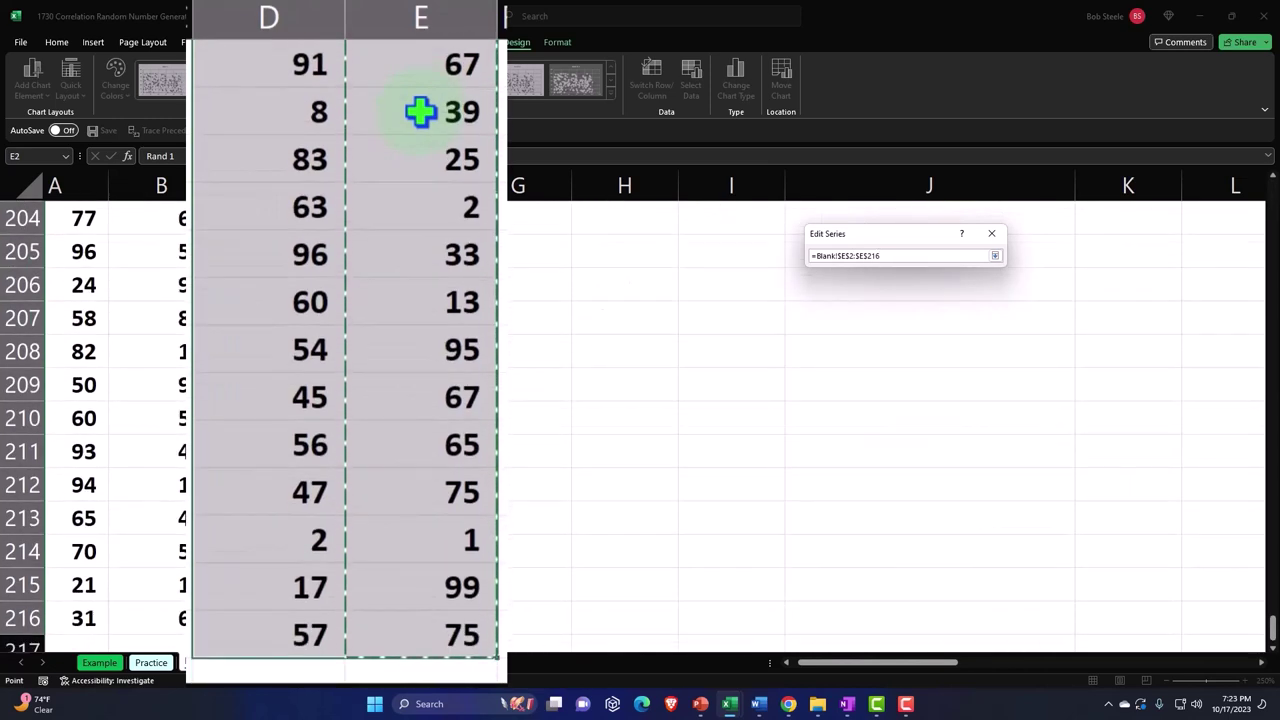
pyautogui.click(995, 256)
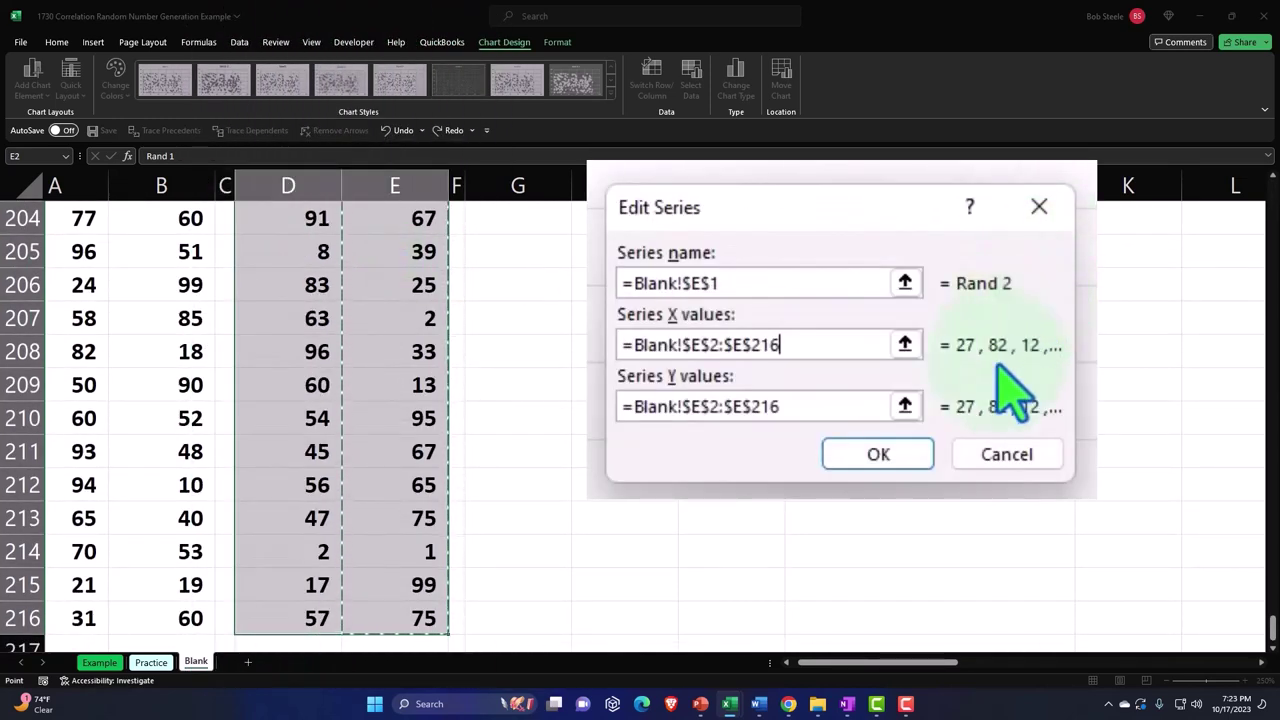
# Step: Set the series Y values to the Rand 1 range D2:D216 and confirm the edit
pyautogui.click(905, 406)
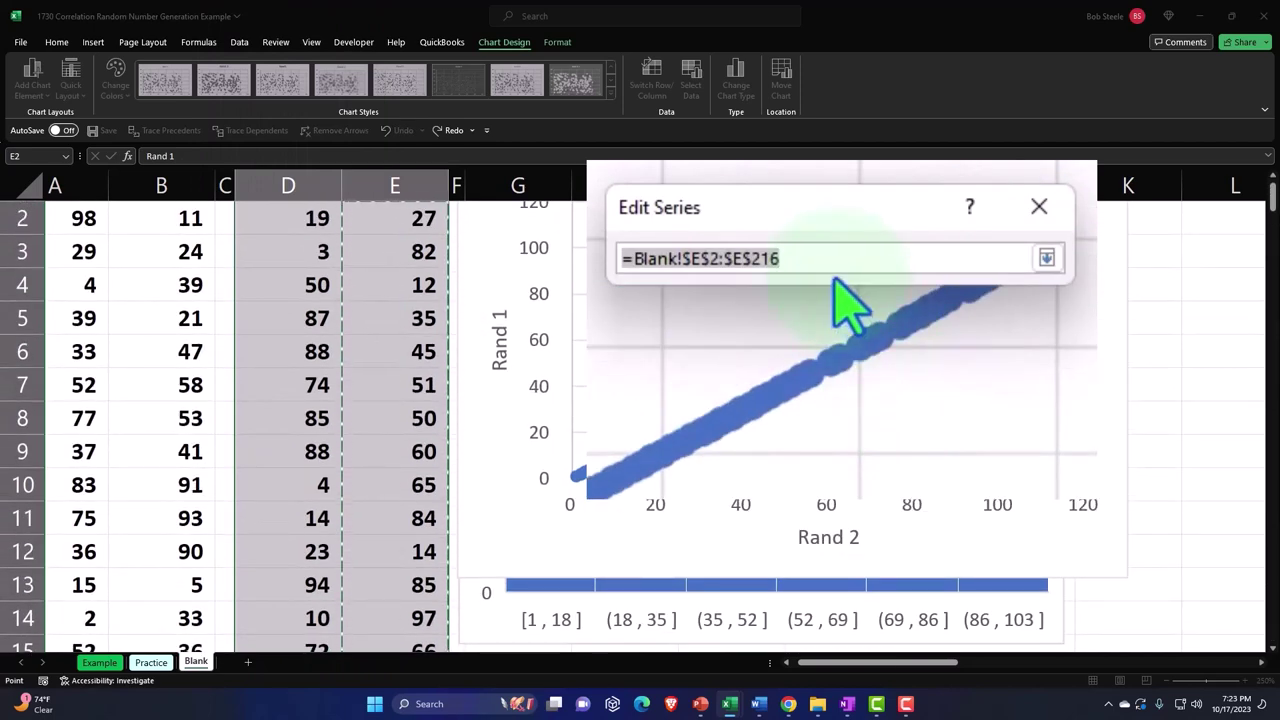
pyautogui.press('BackSpace')
pyautogui.write('=')
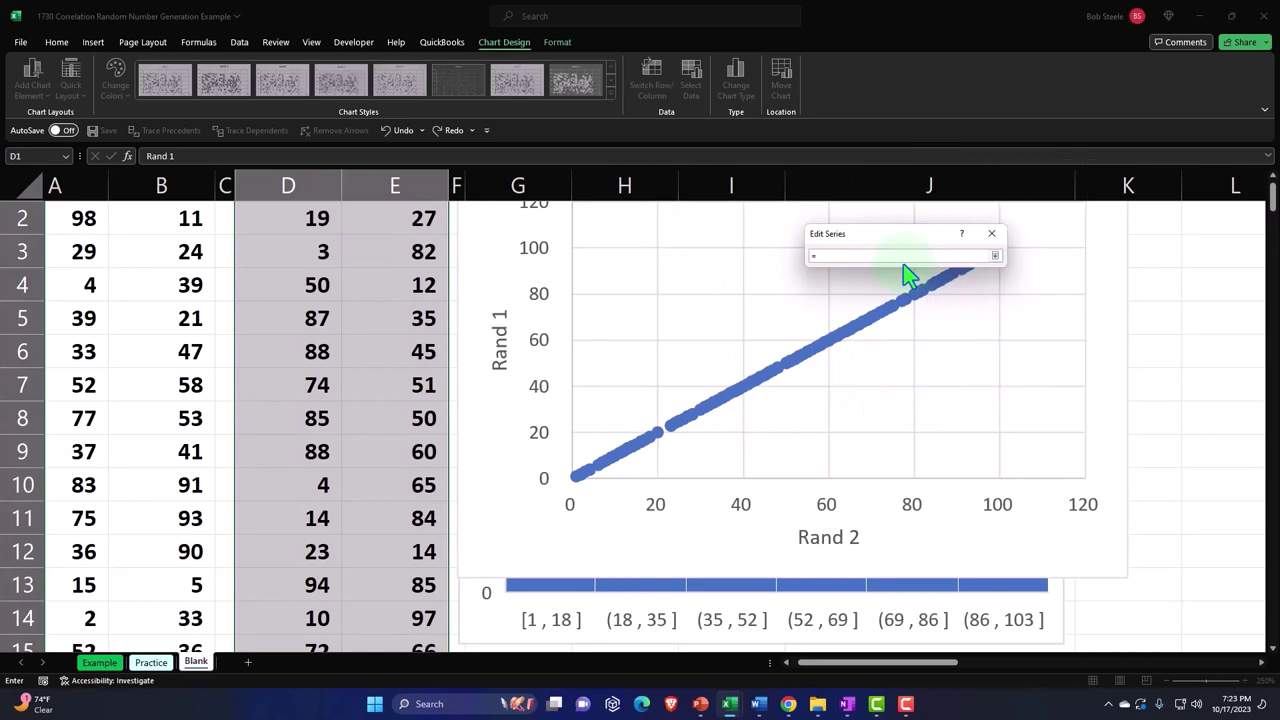
pyautogui.scroll(1, 640, 383)
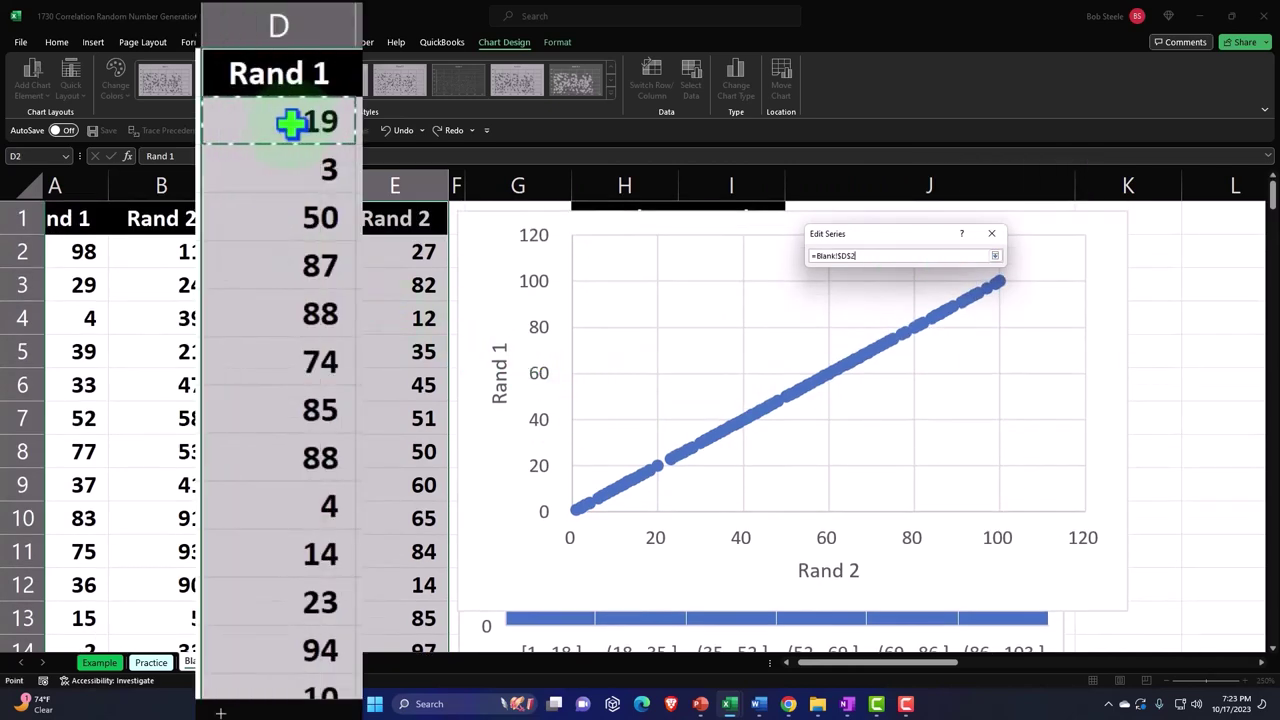
pyautogui.hotkey('ctrl', 'shift', 'Down')
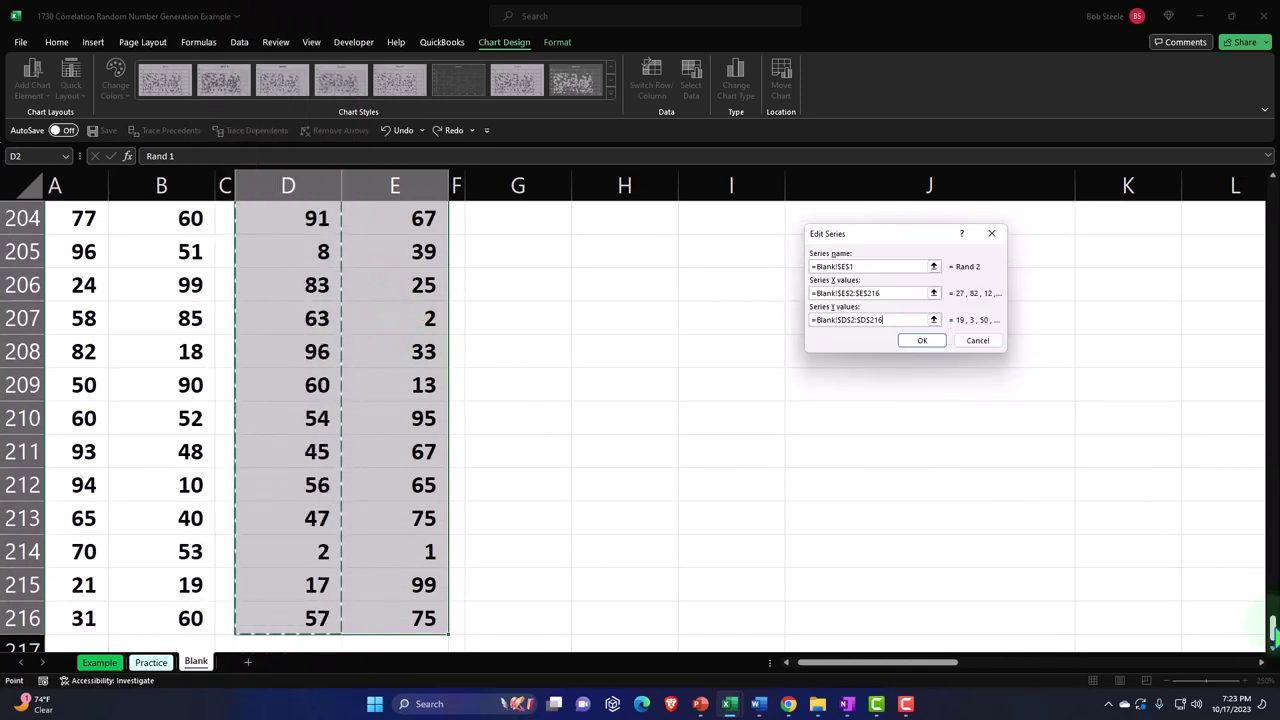
pyautogui.moveTo(1266, 610); pyautogui.dragTo(1263, 228)
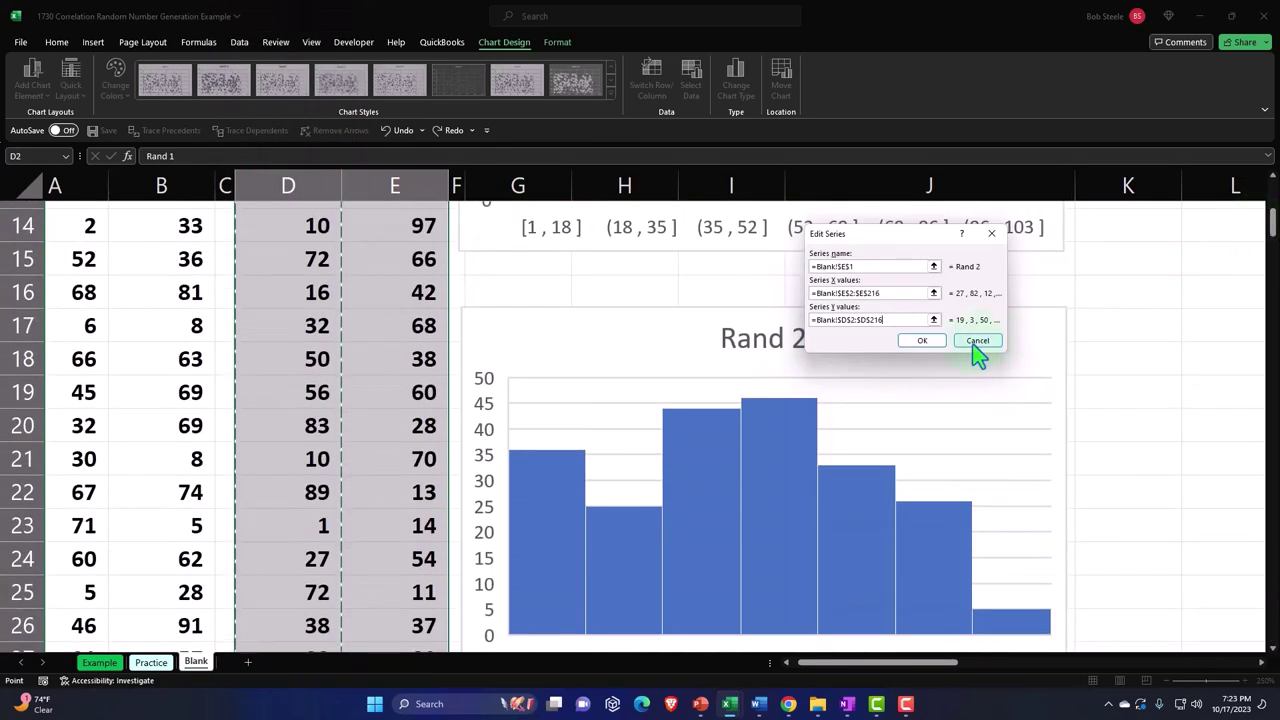
pyautogui.click(930, 343)
# Step: Apply the swapped chart data, then move the lower trendline scatter chart up to about row 33
pyautogui.click(1005, 410)
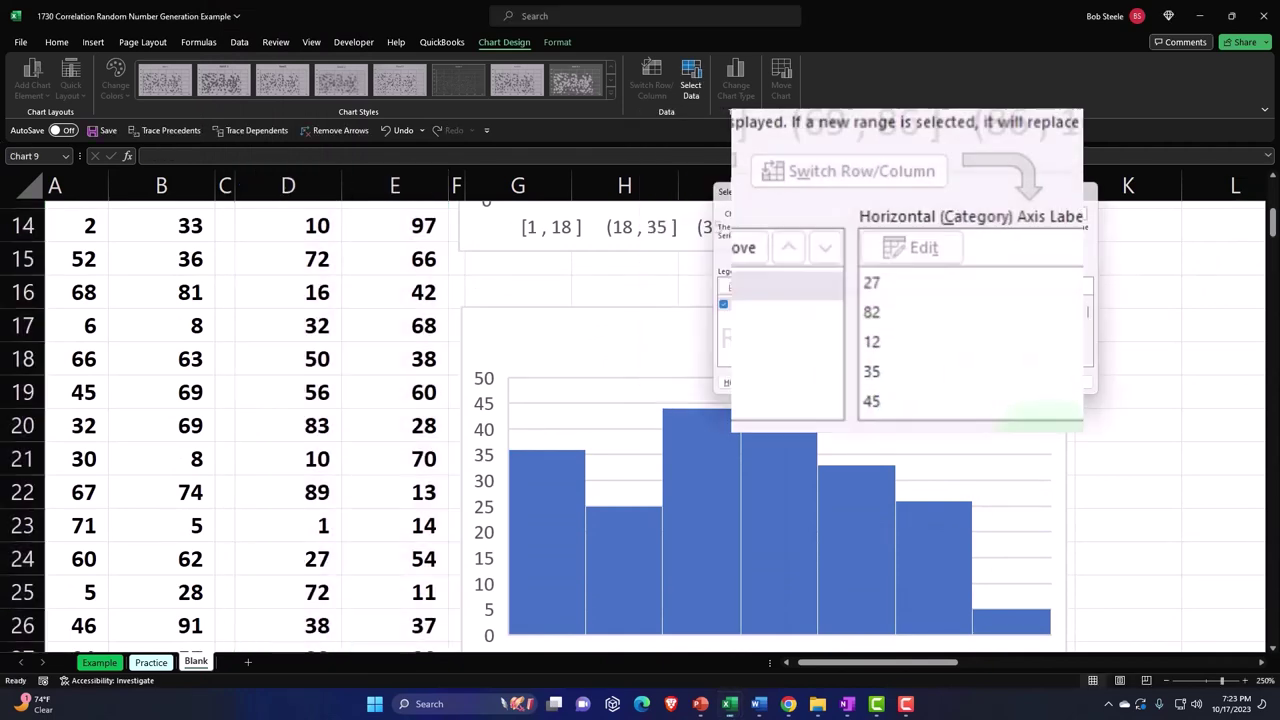
pyautogui.scroll(-4, 665, 430)
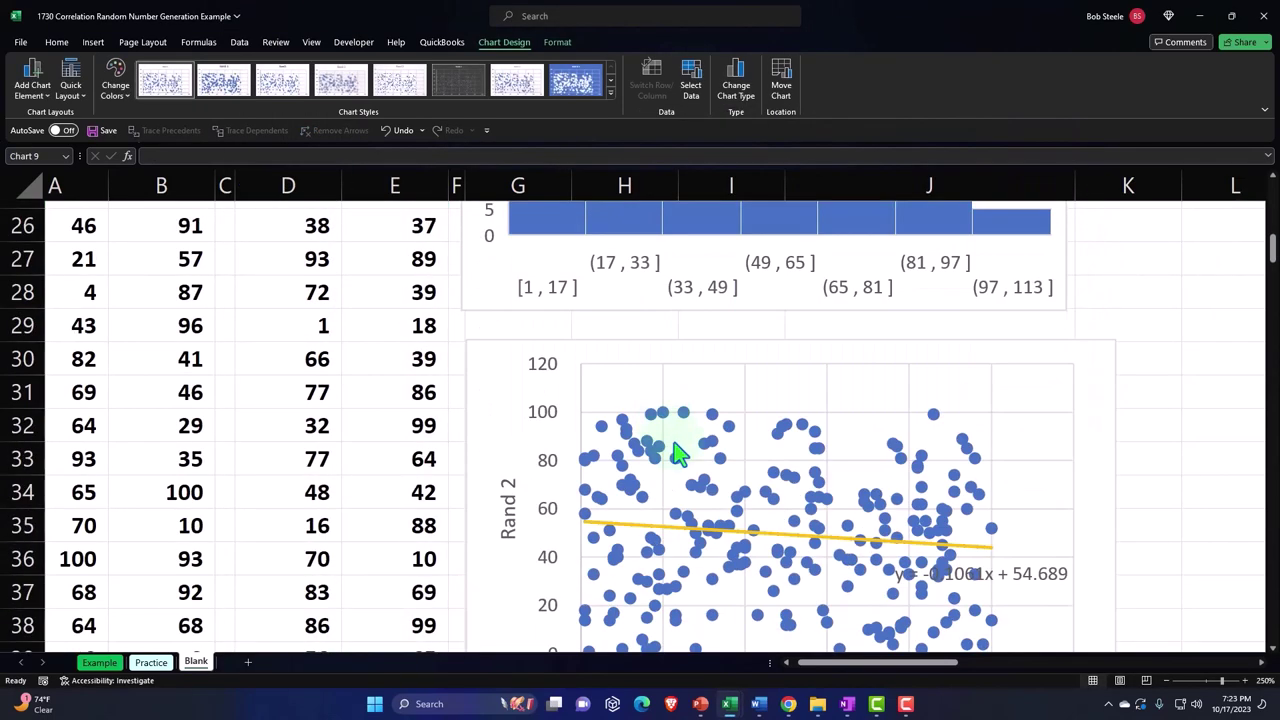
pyautogui.scroll(-1, 600, 400)
pyautogui.moveTo(500, 286); pyautogui.dragTo(511, 560)
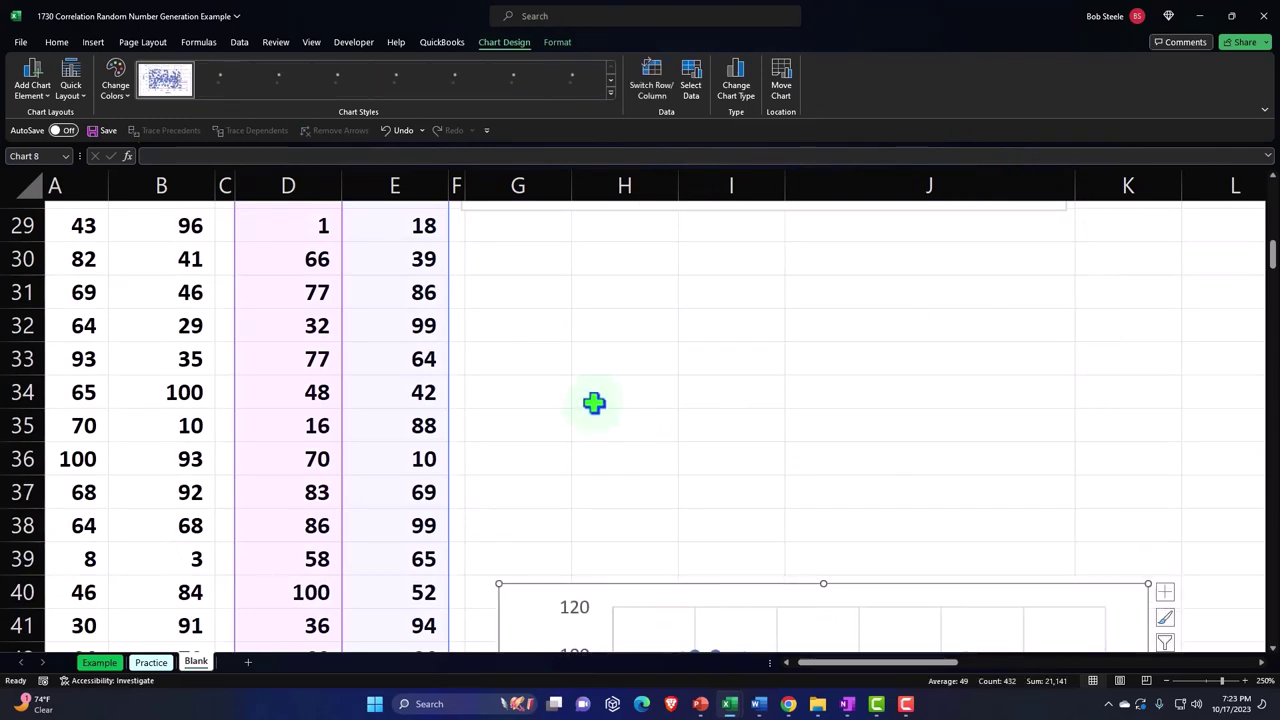
pyautogui.scroll(-3, 600, 410)
pyautogui.scroll(-5, 597, 408)
pyautogui.scroll(15, 597, 408)
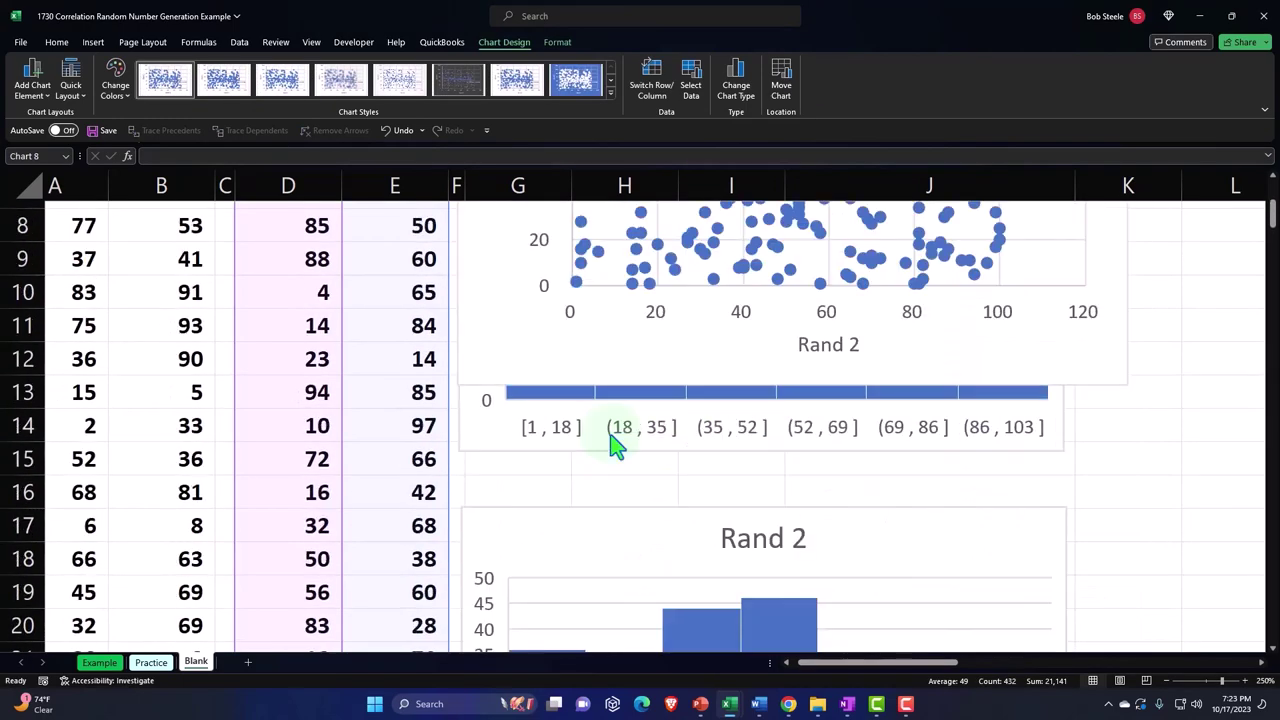
pyautogui.scroll(-8, 615, 440)
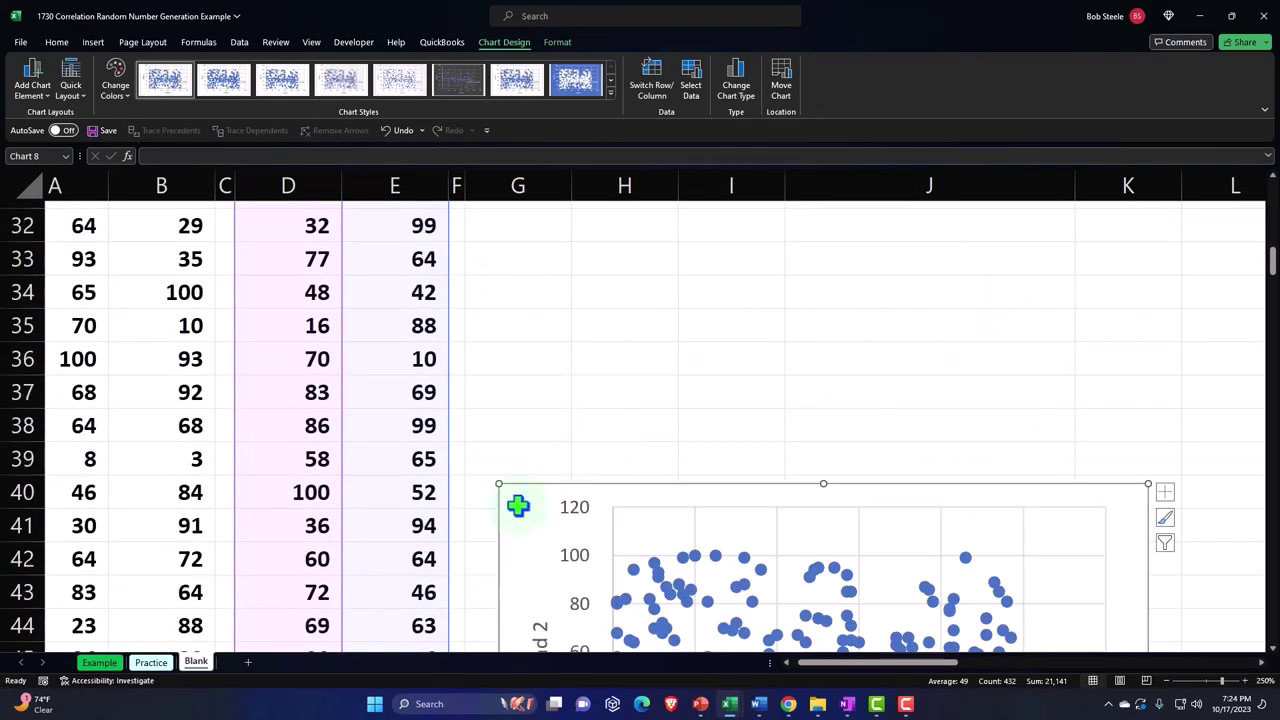
pyautogui.moveTo(517, 506); pyautogui.dragTo(518, 300)
pyautogui.scroll(1, 530, 380)
pyautogui.moveTo(531, 391); pyautogui.dragTo(491, 294)
pyautogui.scroll(9, 529, 357)
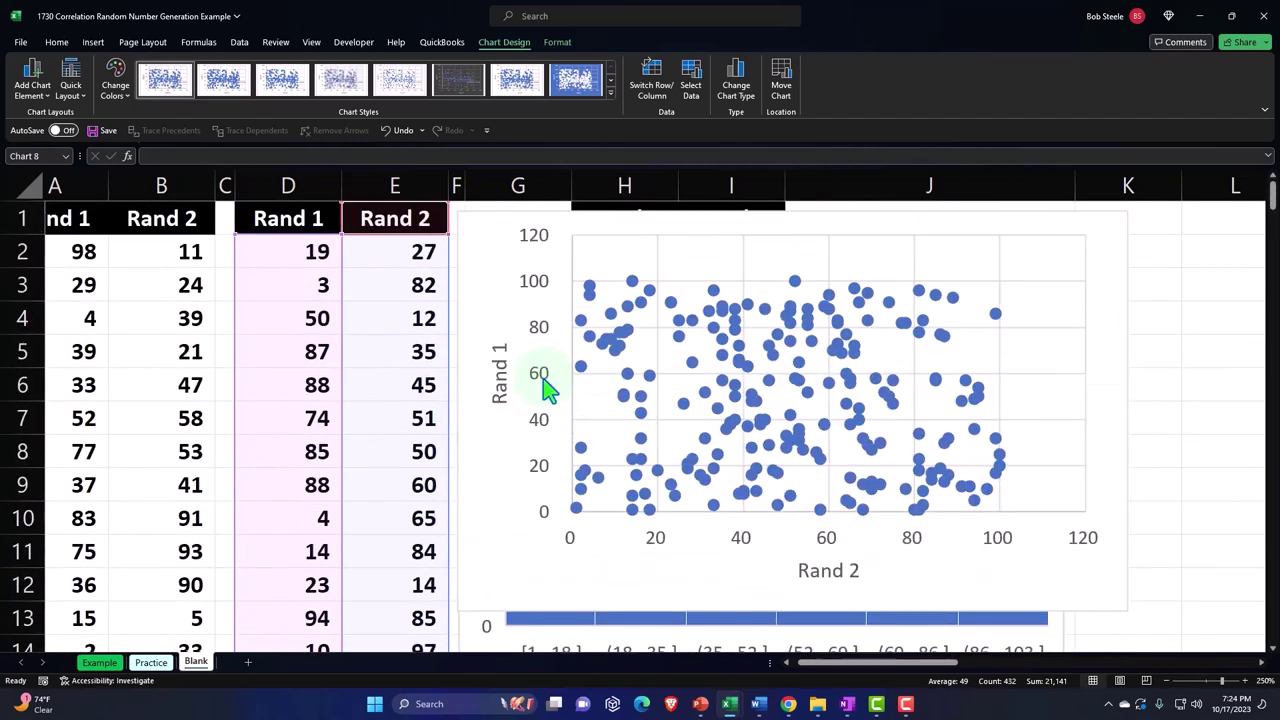
# Step: Add a linear trendline to the upper scatter chart, formatted as a solid yellow line
pyautogui.click(481, 254)
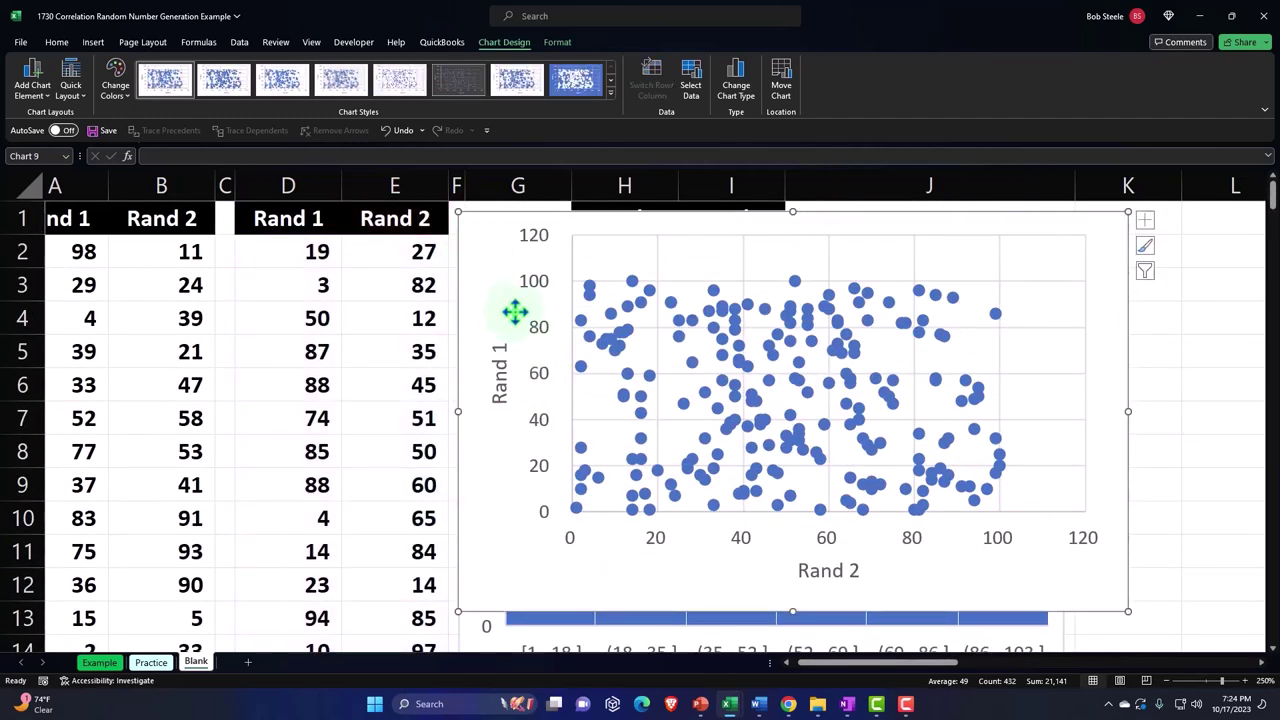
pyautogui.click(1145, 222)
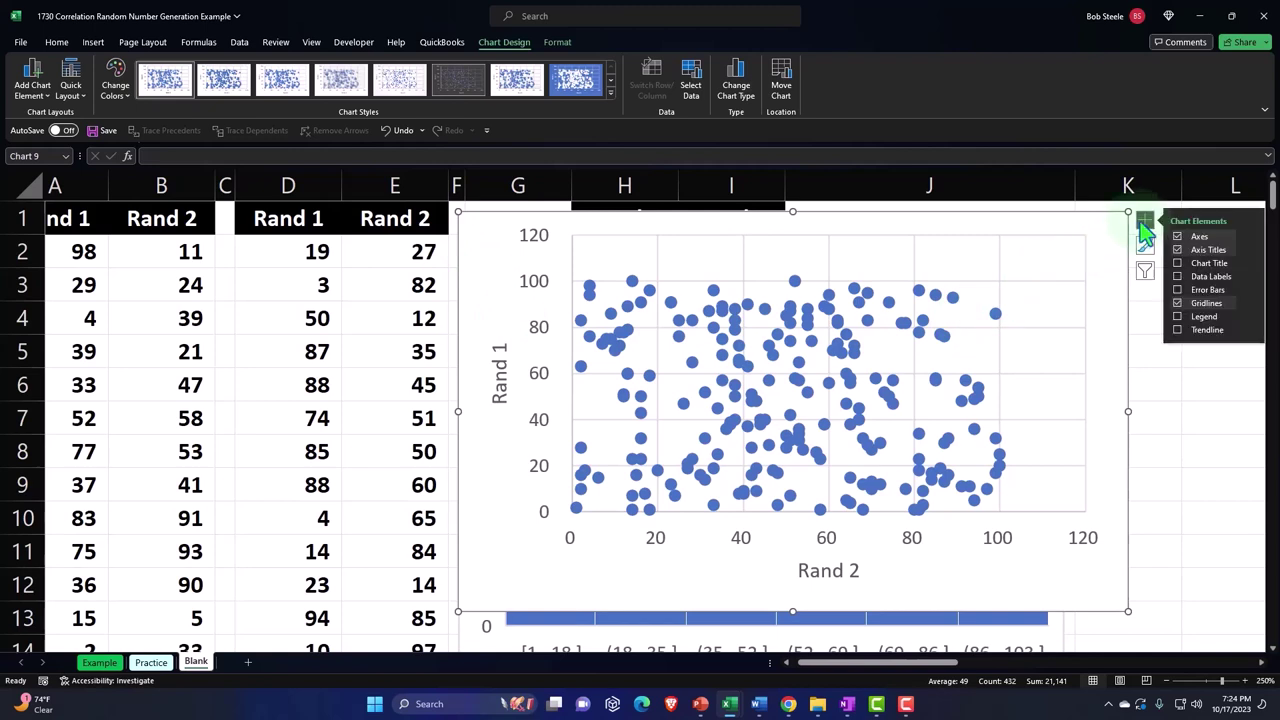
pyautogui.click(1180, 331)
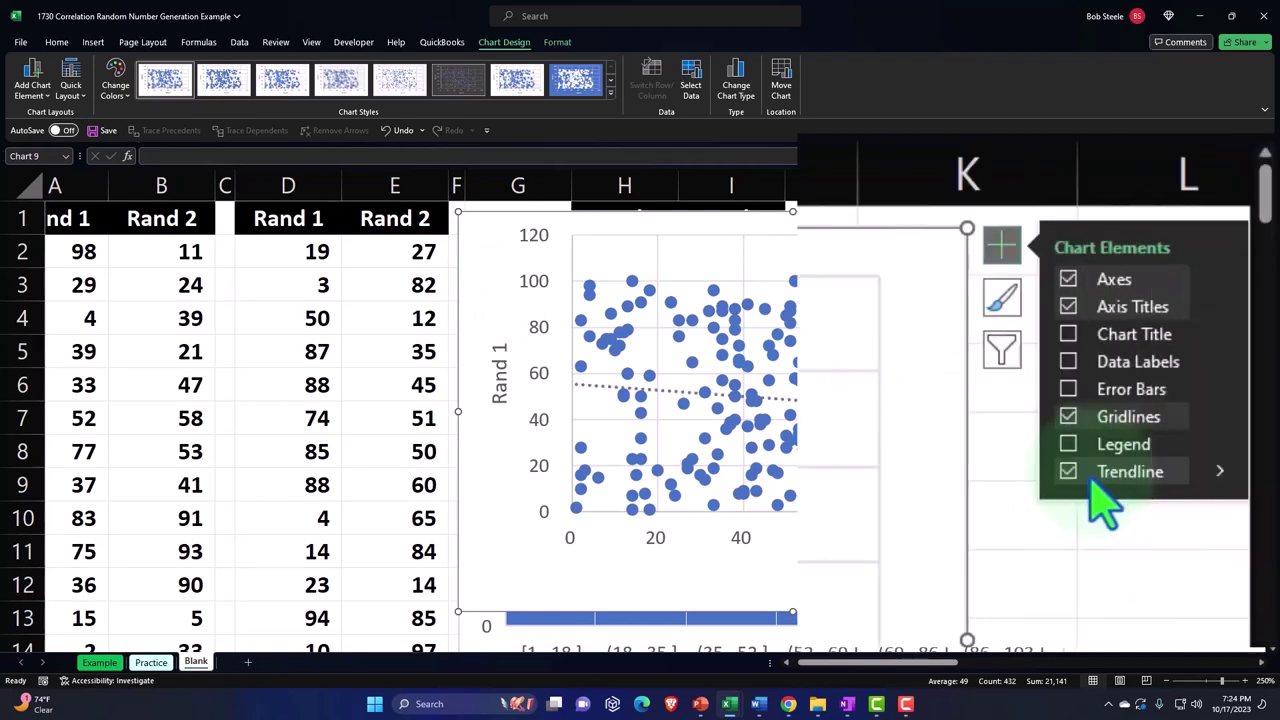
pyautogui.click(1220, 472)
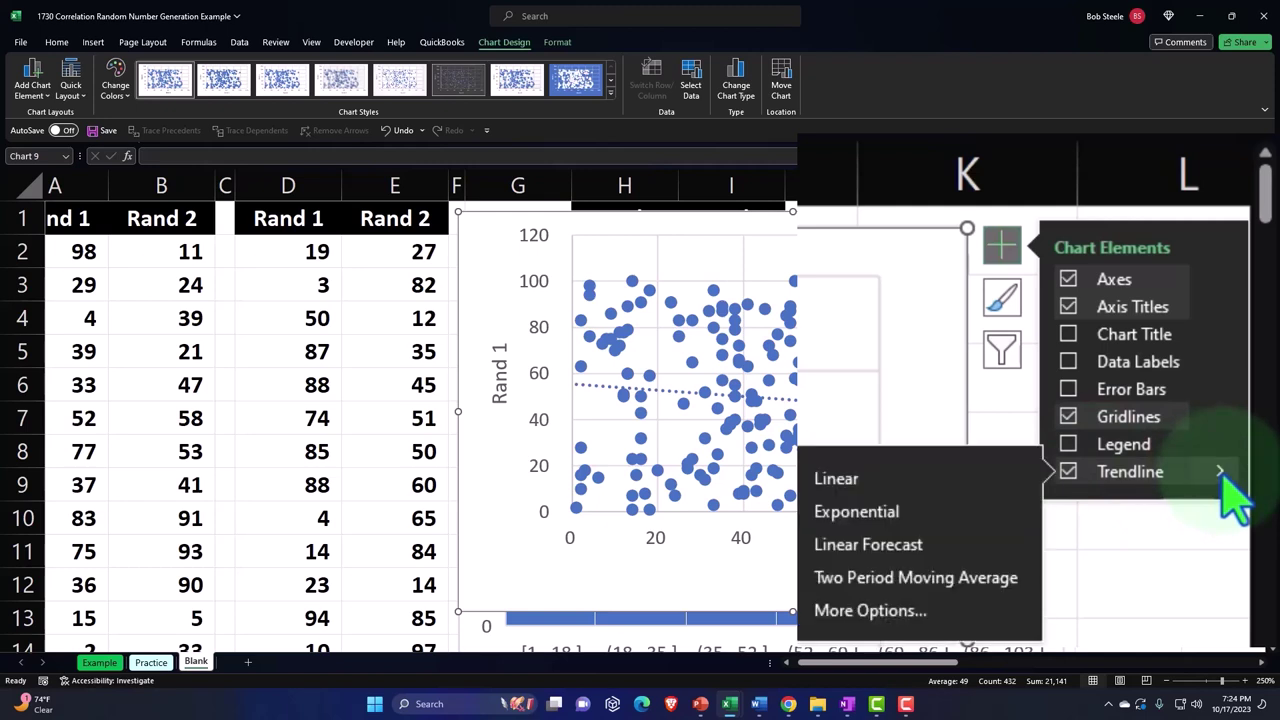
pyautogui.click(905, 615)
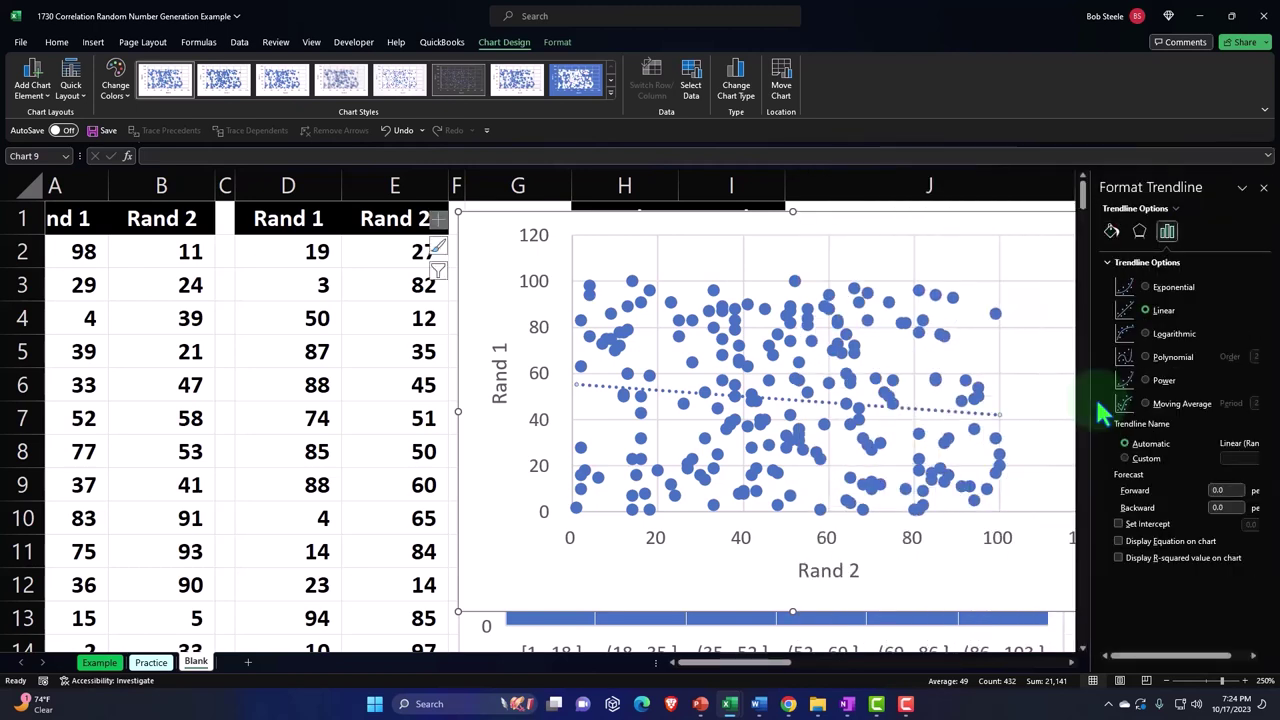
pyautogui.click(1112, 231)
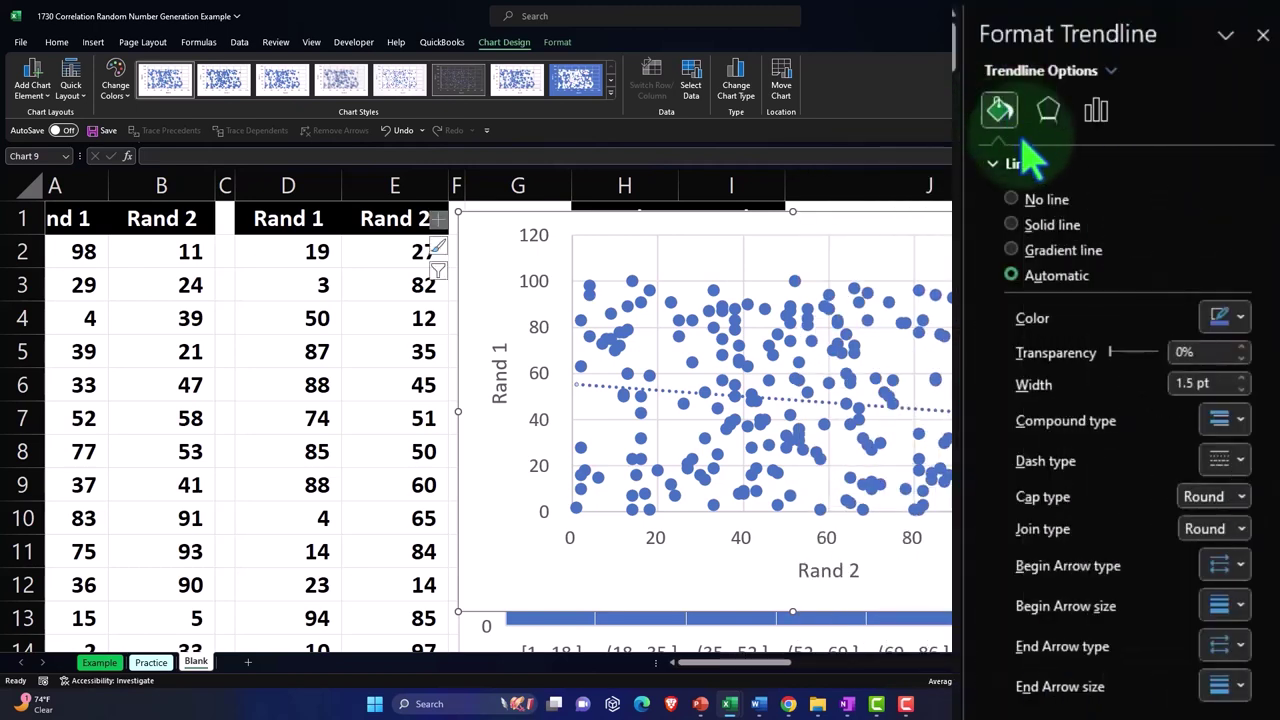
pyautogui.click(1245, 475)
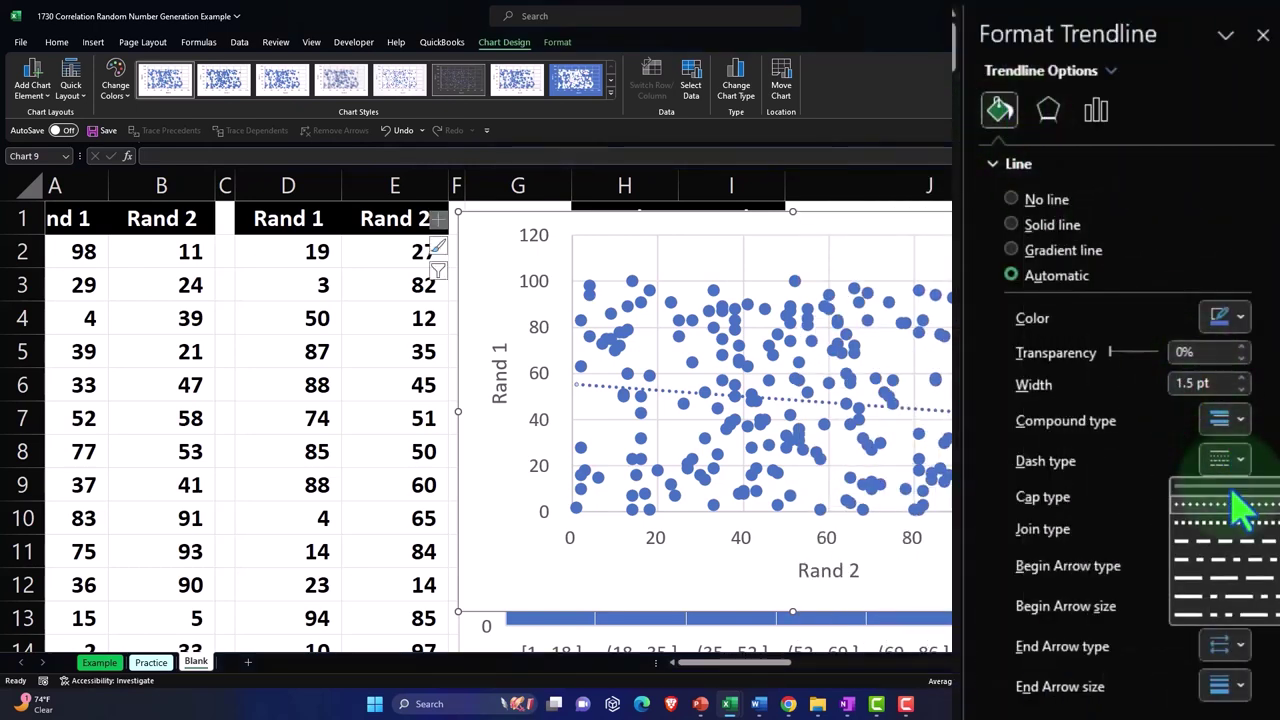
pyautogui.click(1237, 497)
pyautogui.click(1240, 320)
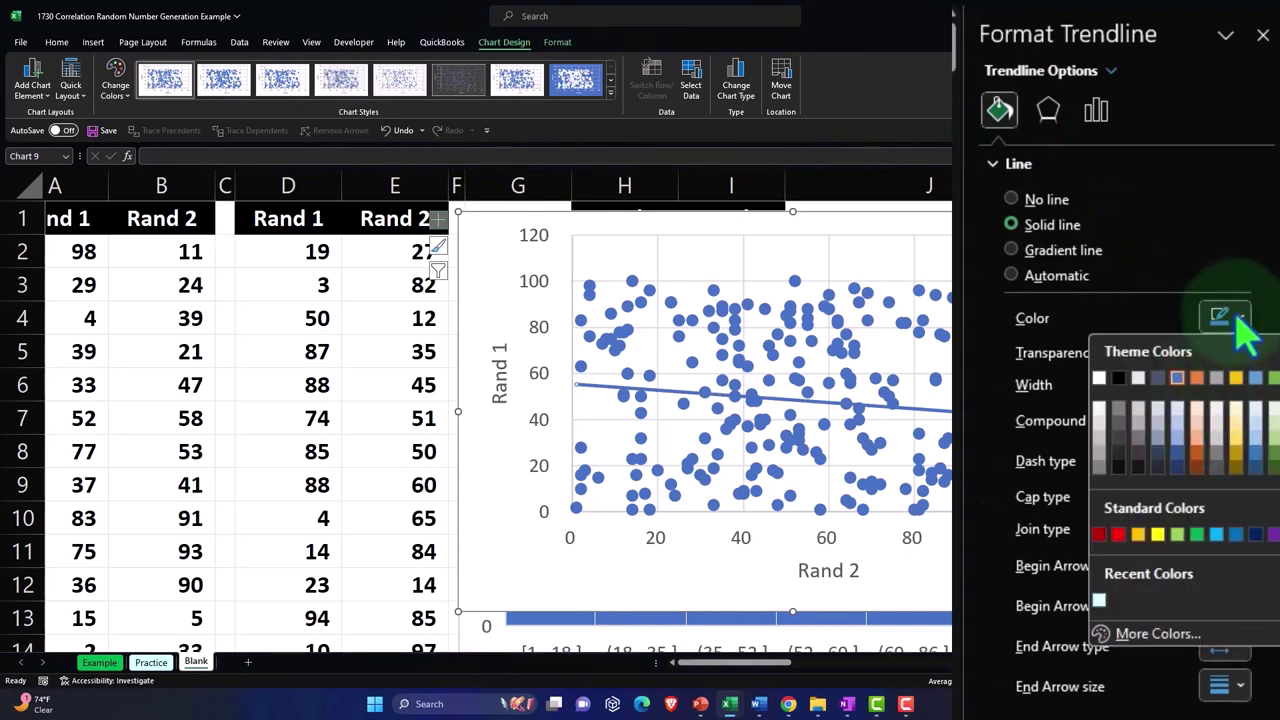
pyautogui.click(1139, 535)
pyautogui.click(1263, 35)
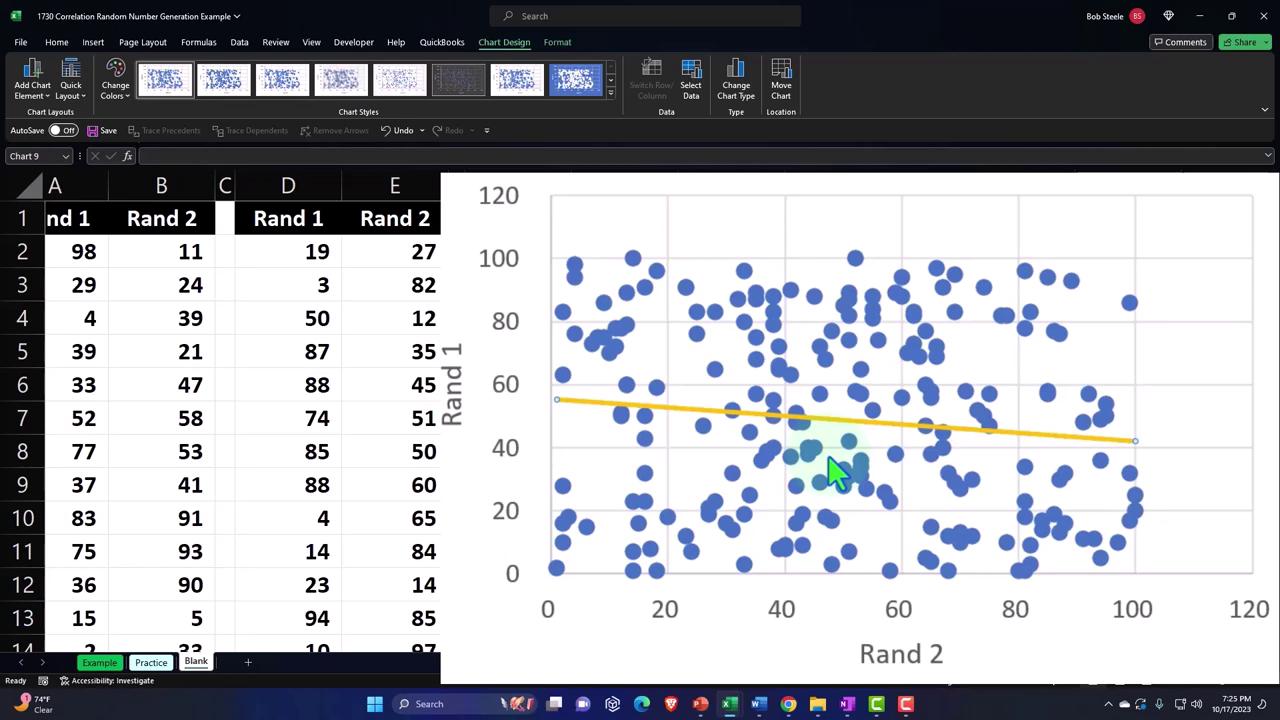
# Step: Restore the scatter chart's size and drag it below the Rand 2 chart to around row 43
pyautogui.hotkey('ctrl', 'z')
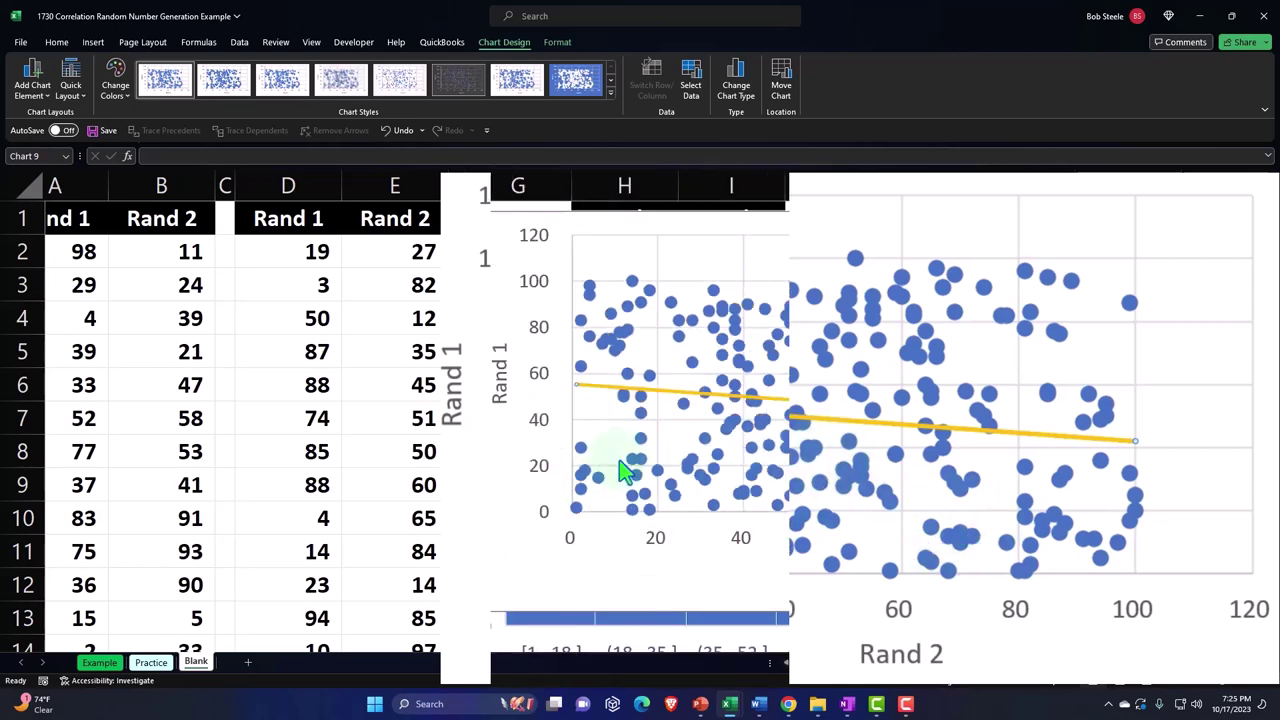
pyautogui.moveTo(471, 257); pyautogui.dragTo(471, 529)
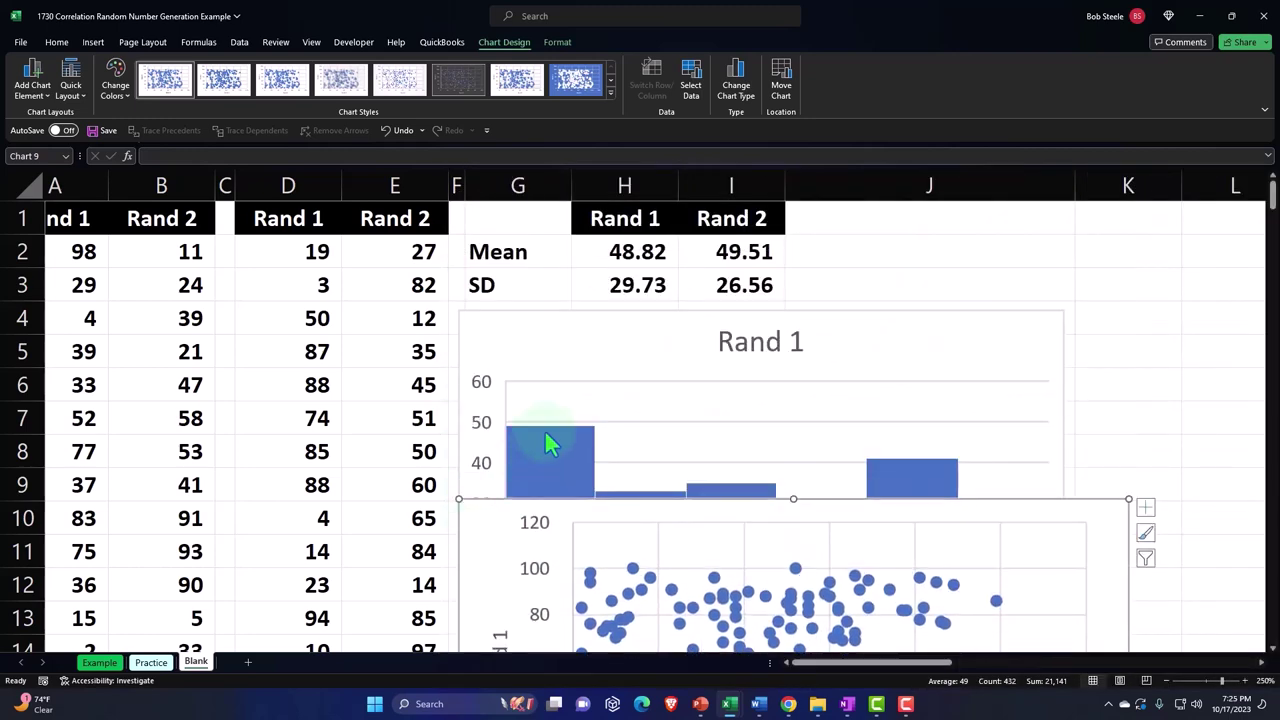
pyautogui.scroll(-1, 551, 443)
pyautogui.moveTo(505, 445); pyautogui.dragTo(468, 625)
pyautogui.scroll(-3, 543, 446)
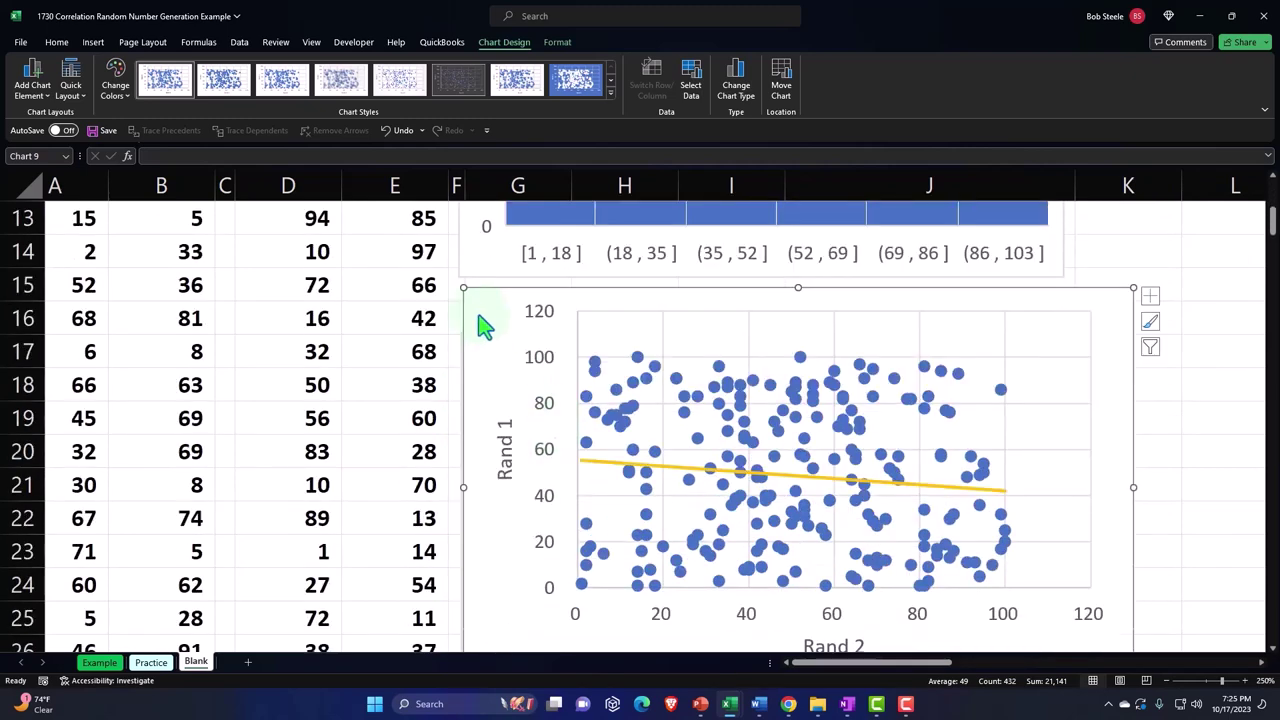
pyautogui.moveTo(480, 323); pyautogui.dragTo(476, 550)
pyautogui.scroll(-3, 534, 429)
pyautogui.moveTo(485, 288); pyautogui.dragTo(480, 549)
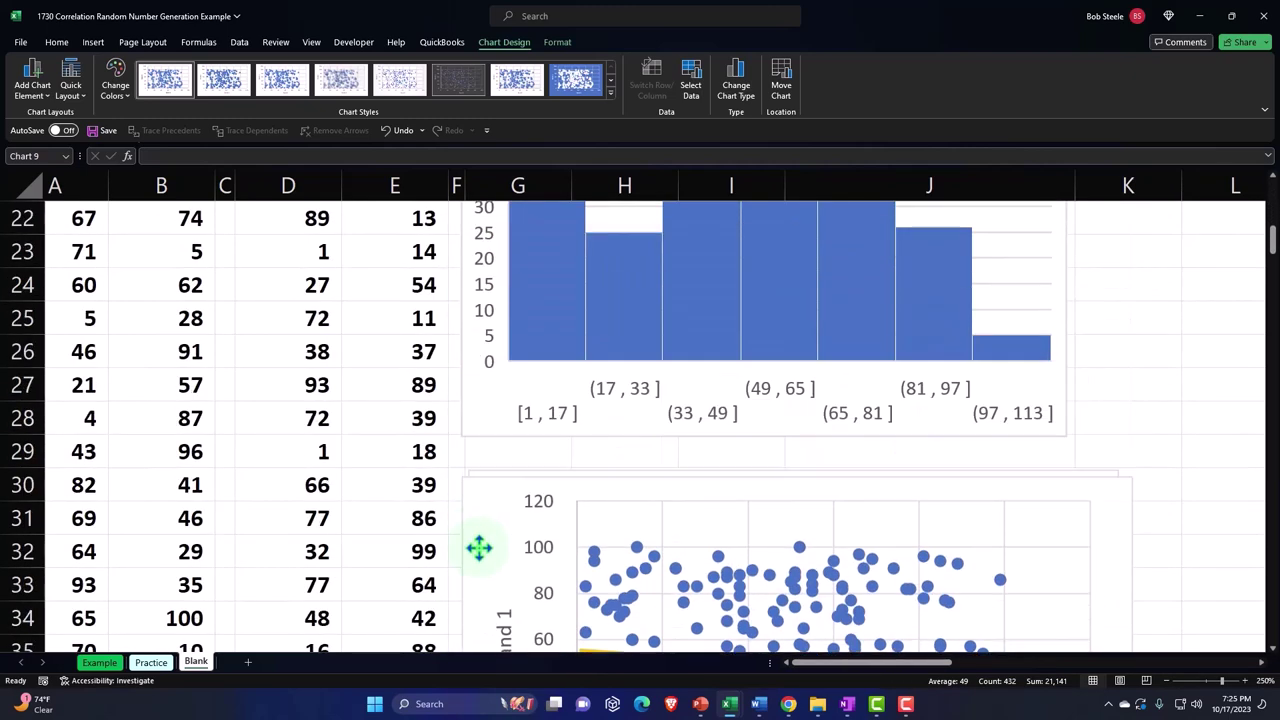
pyautogui.scroll(-2, 522, 427)
pyautogui.moveTo(491, 357); pyautogui.dragTo(503, 622)
pyautogui.scroll(-3, 520, 465)
pyautogui.moveTo(500, 346); pyautogui.dragTo(497, 446)
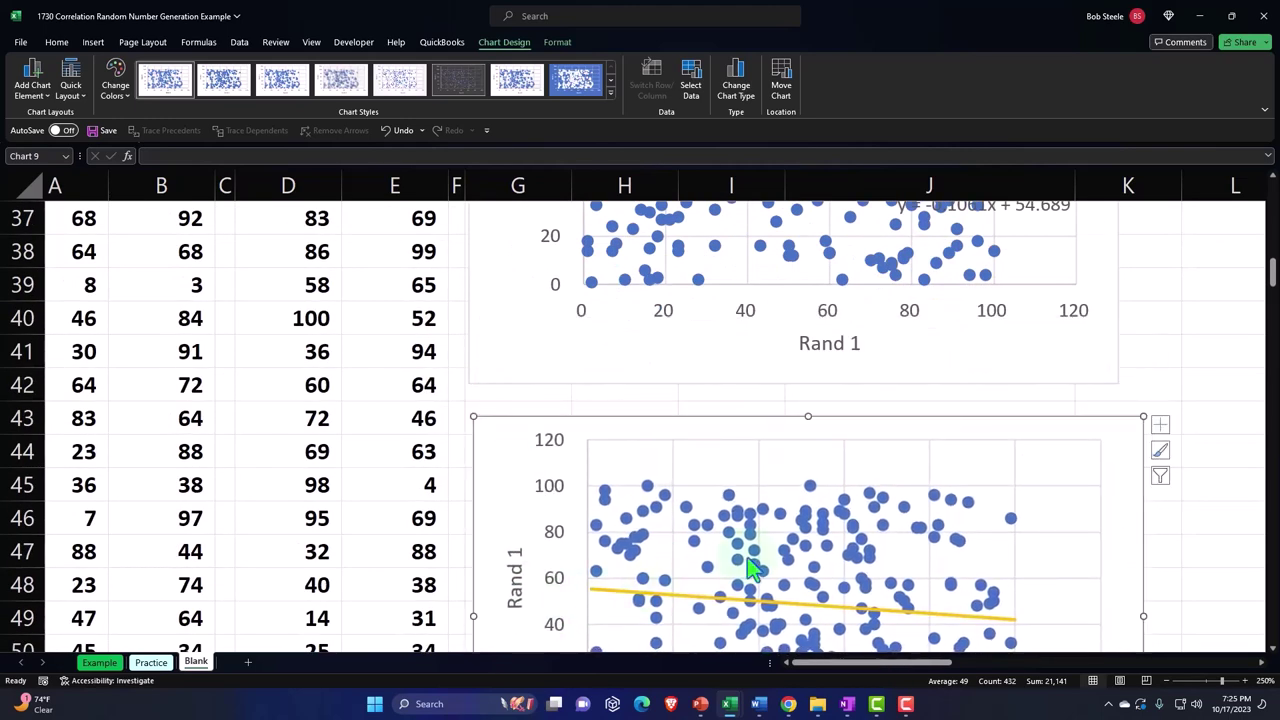
pyautogui.scroll(12, 932, 510)
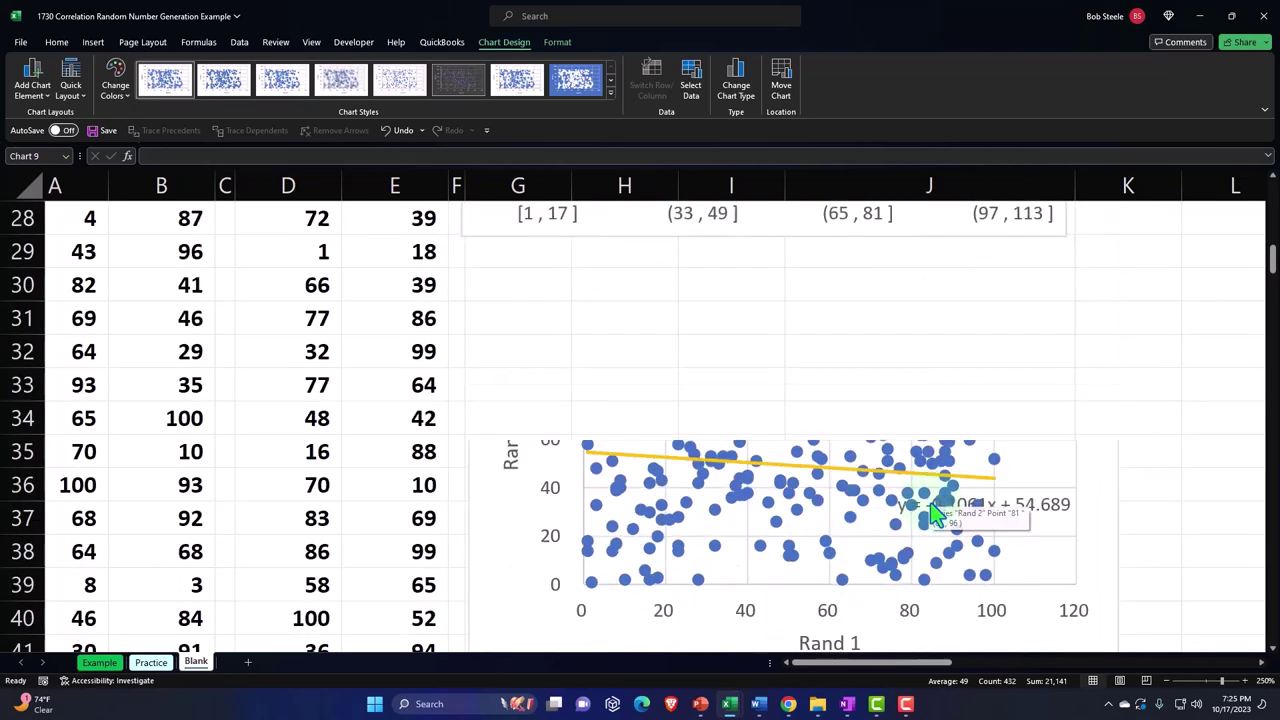
pyautogui.scroll(1, 935, 515)
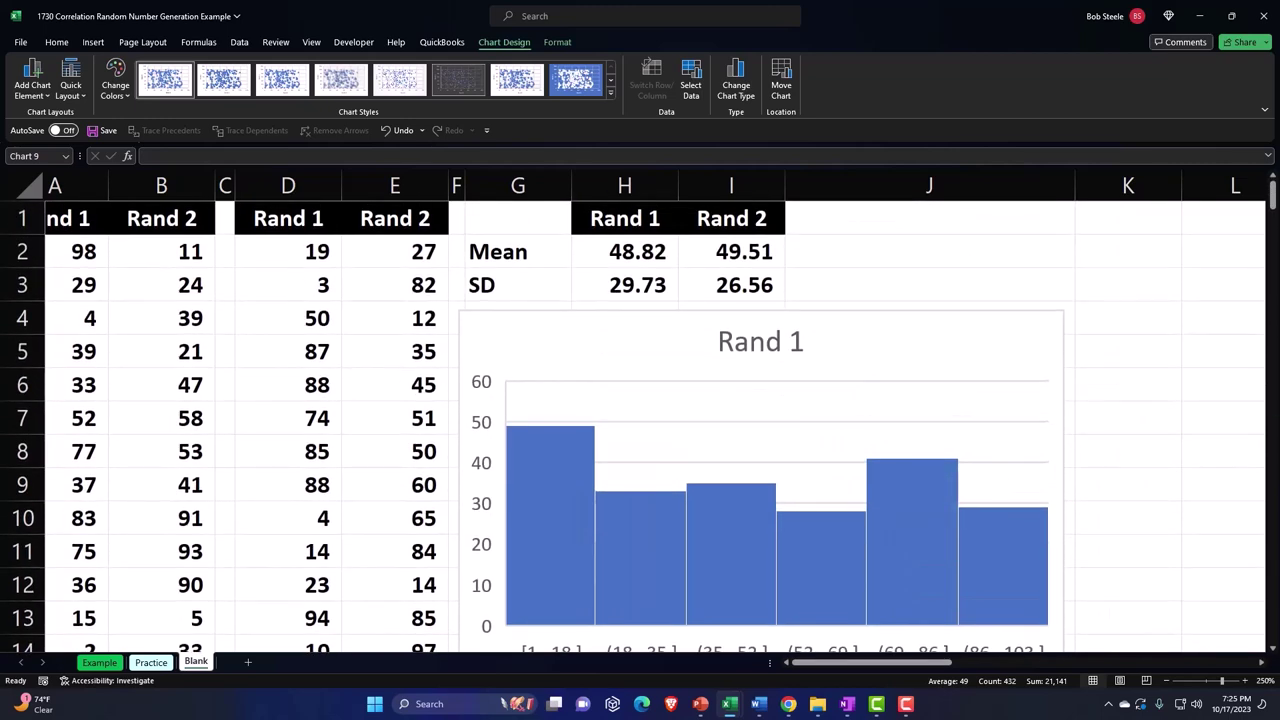
# Step: Deselect the chart and select cell K2 to begin the new data
pyautogui.click(288, 218)
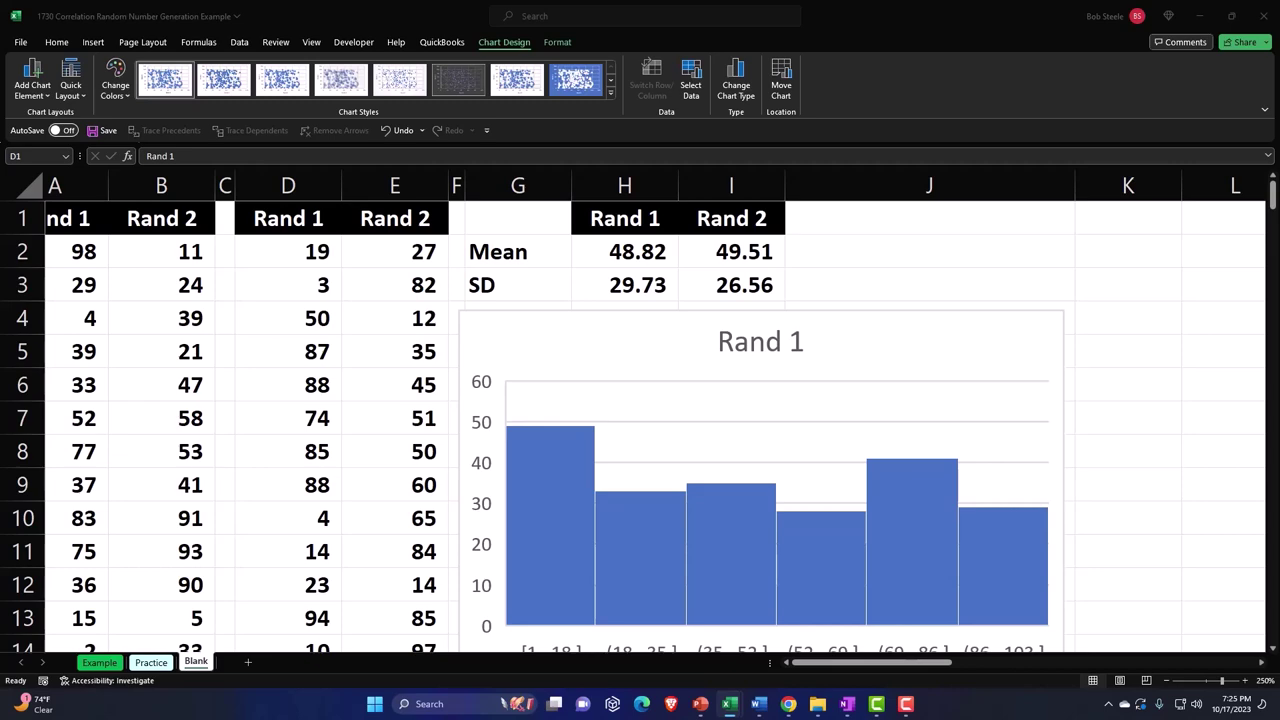
pyautogui.click(1155, 260)
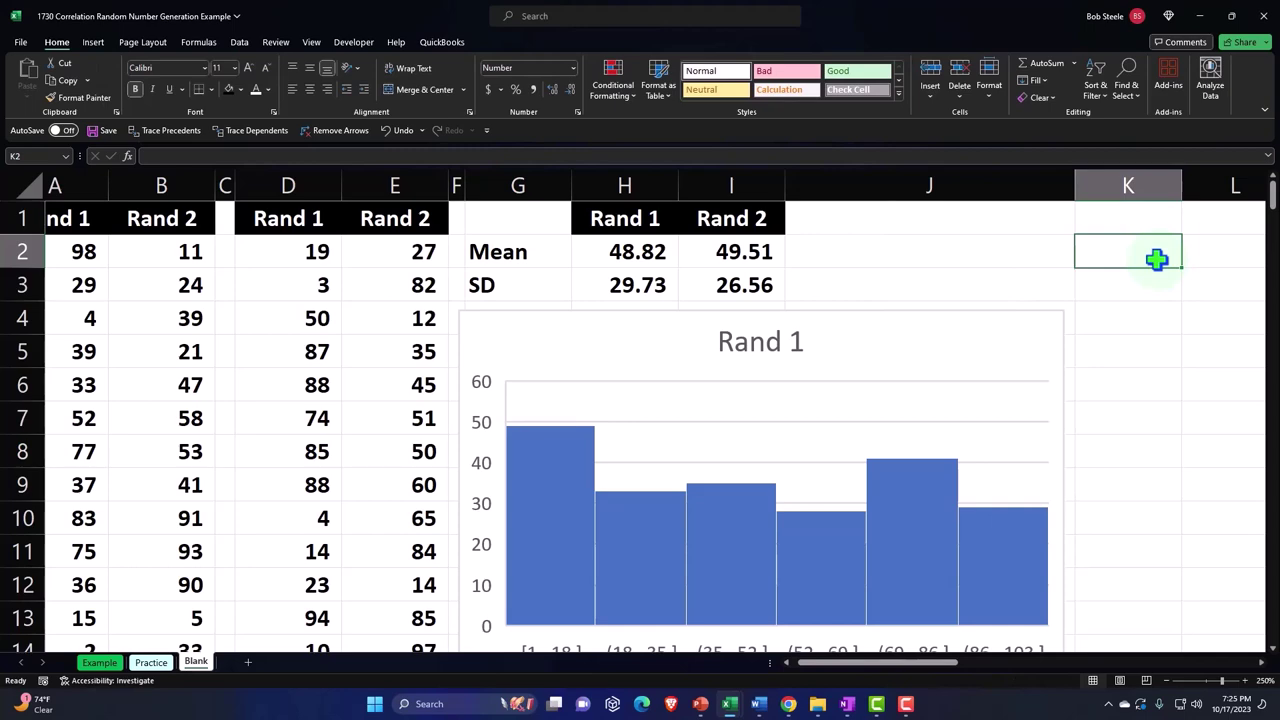
pyautogui.scroll(-9, 1137, 403)
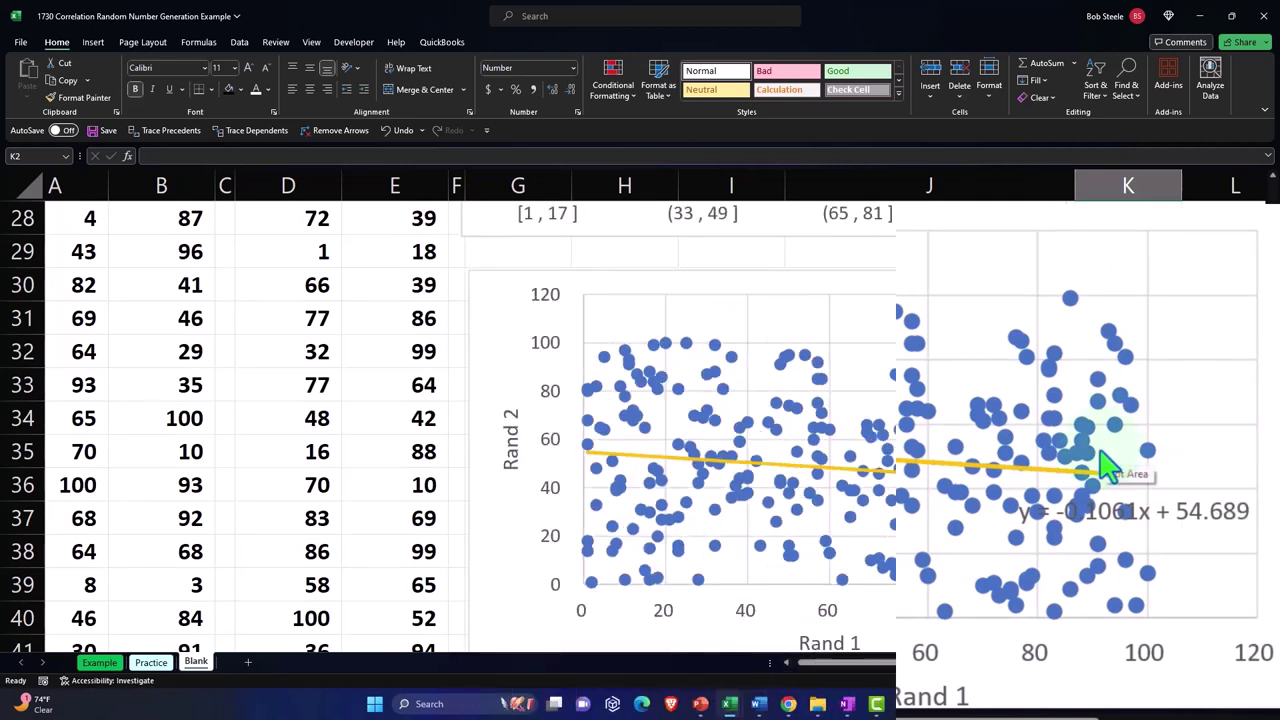
pyautogui.scroll(5, 958, 468)
# Step: Enter the headers Set 1 in K1 and Set 2 in L1, correcting the K1 entry
pyautogui.scroll(4, 958, 468)
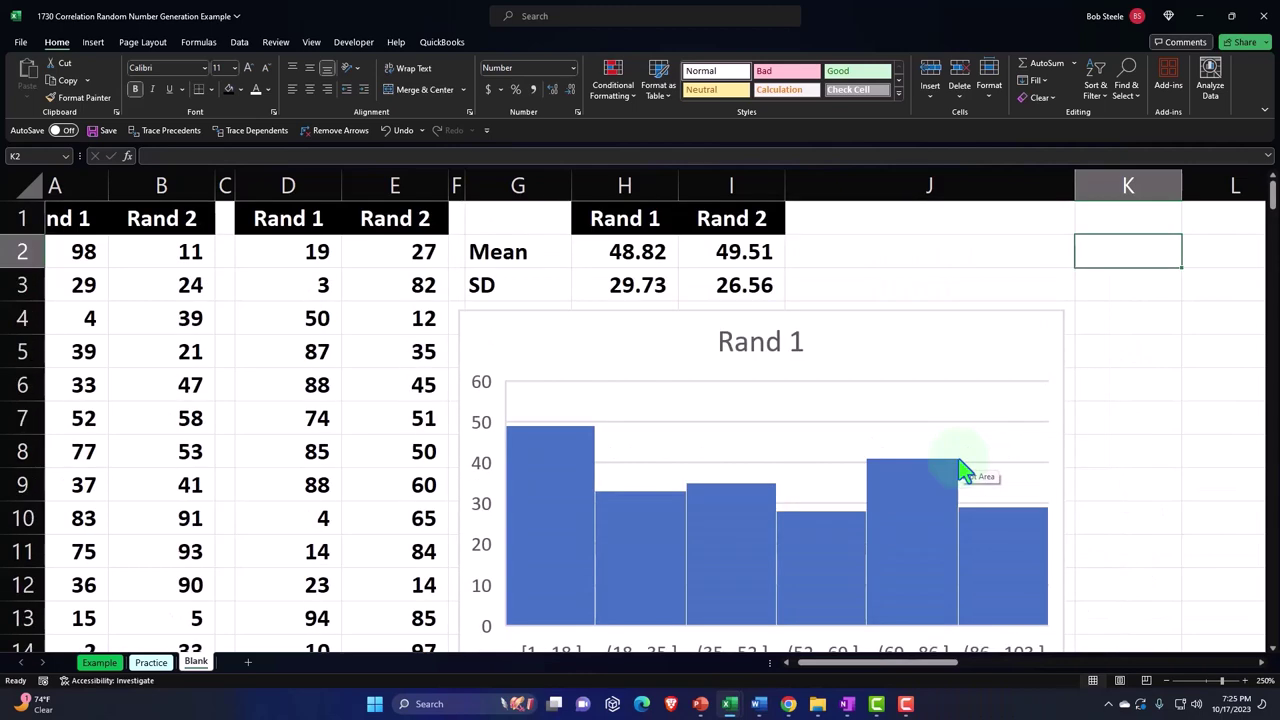
pyautogui.hscroll(5, 1105, 264)
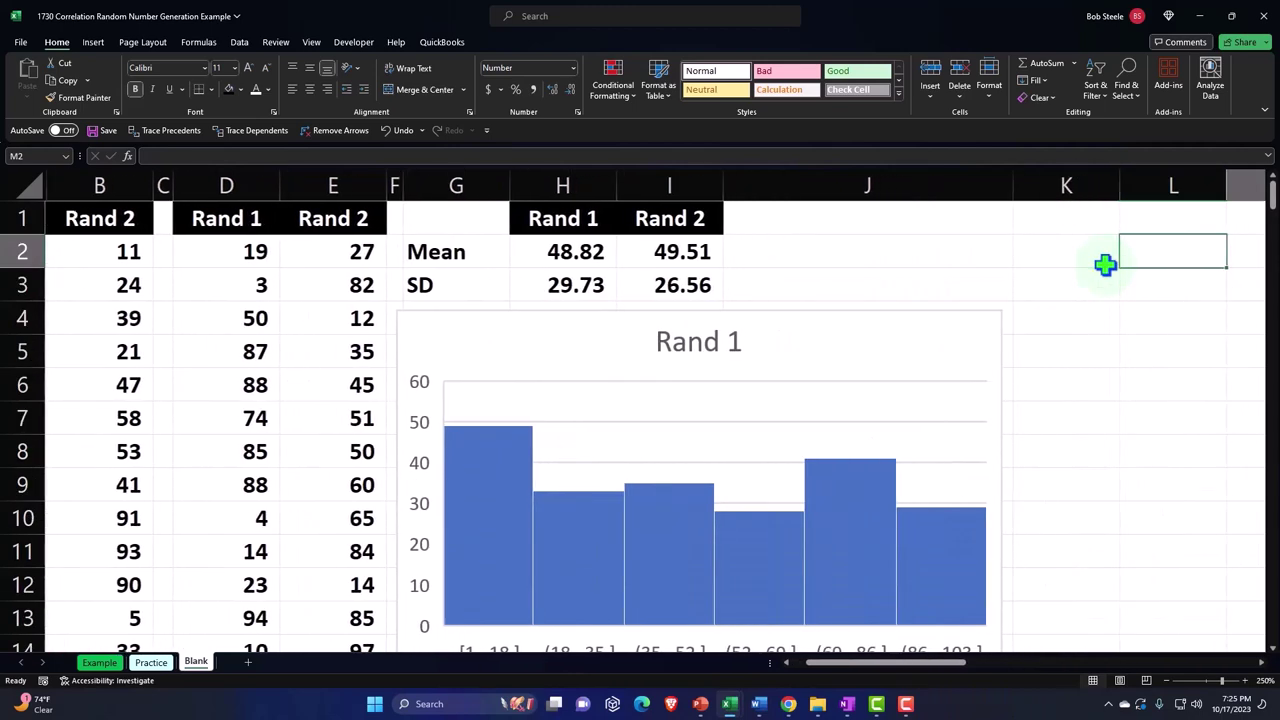
pyautogui.press('Up')
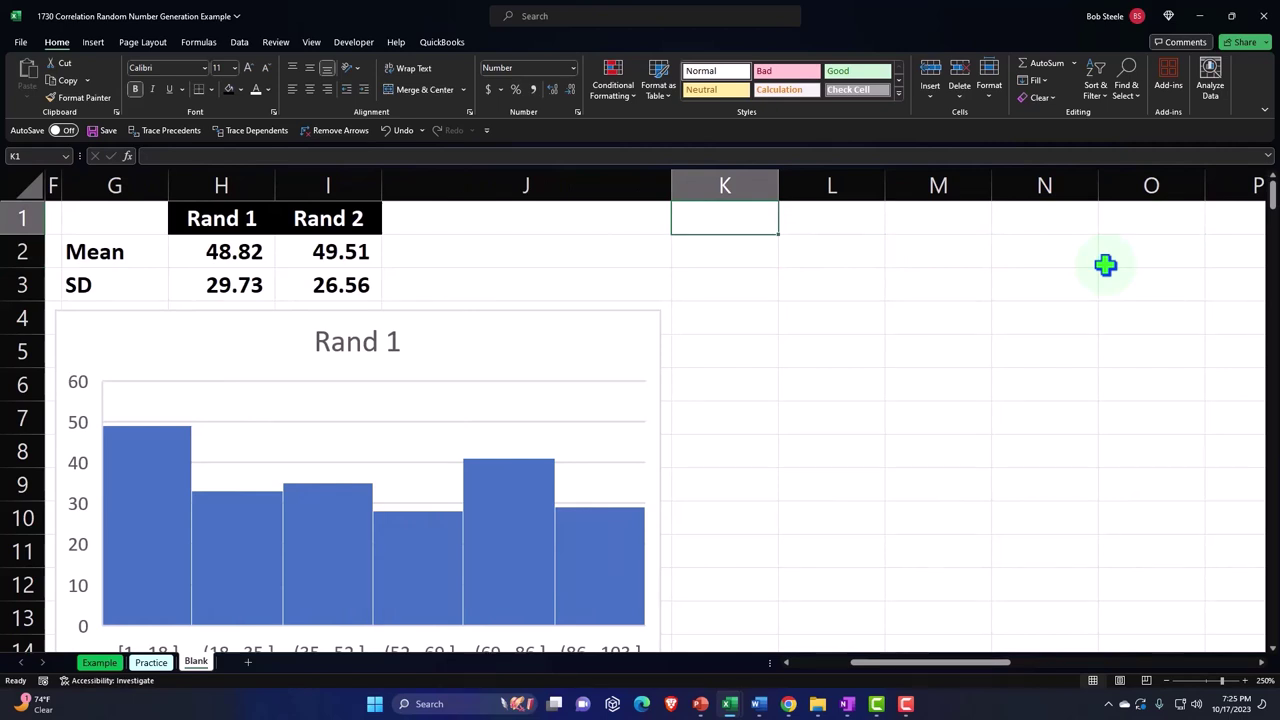
pyautogui.write('Set')
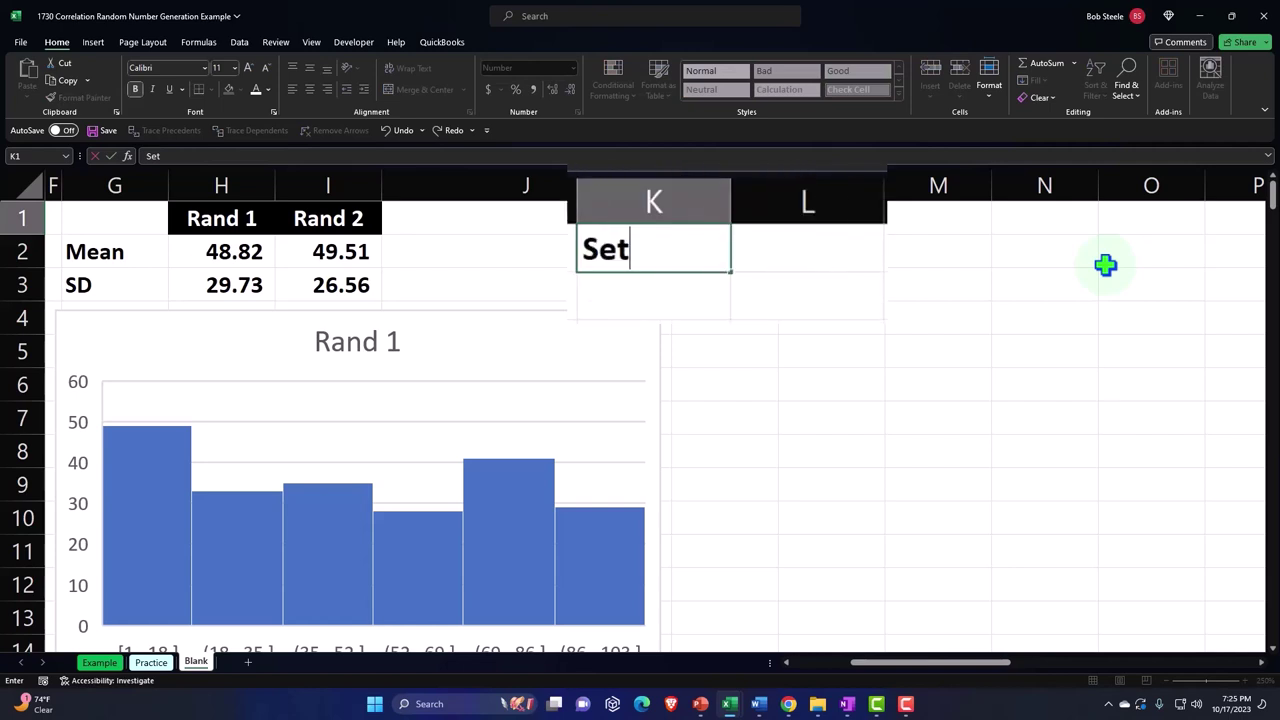
pyautogui.press('Tab')
pyautogui.write('S')
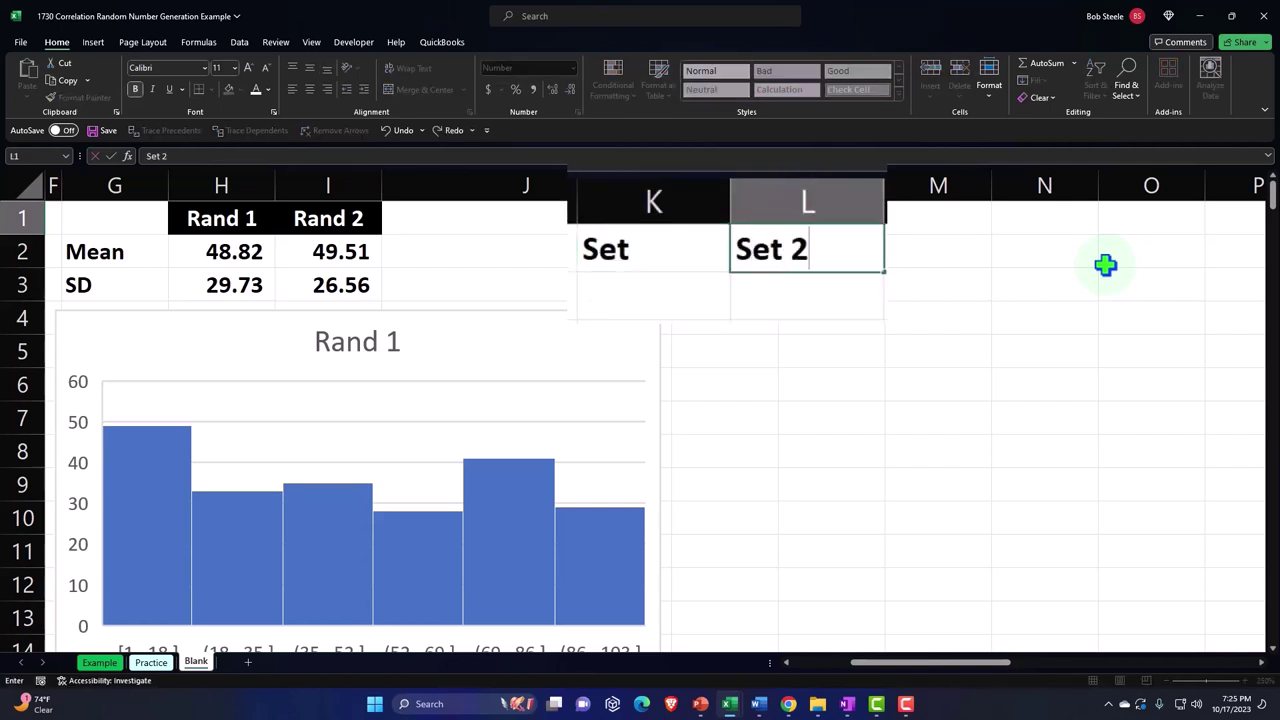
pyautogui.doubleClick(695, 248)
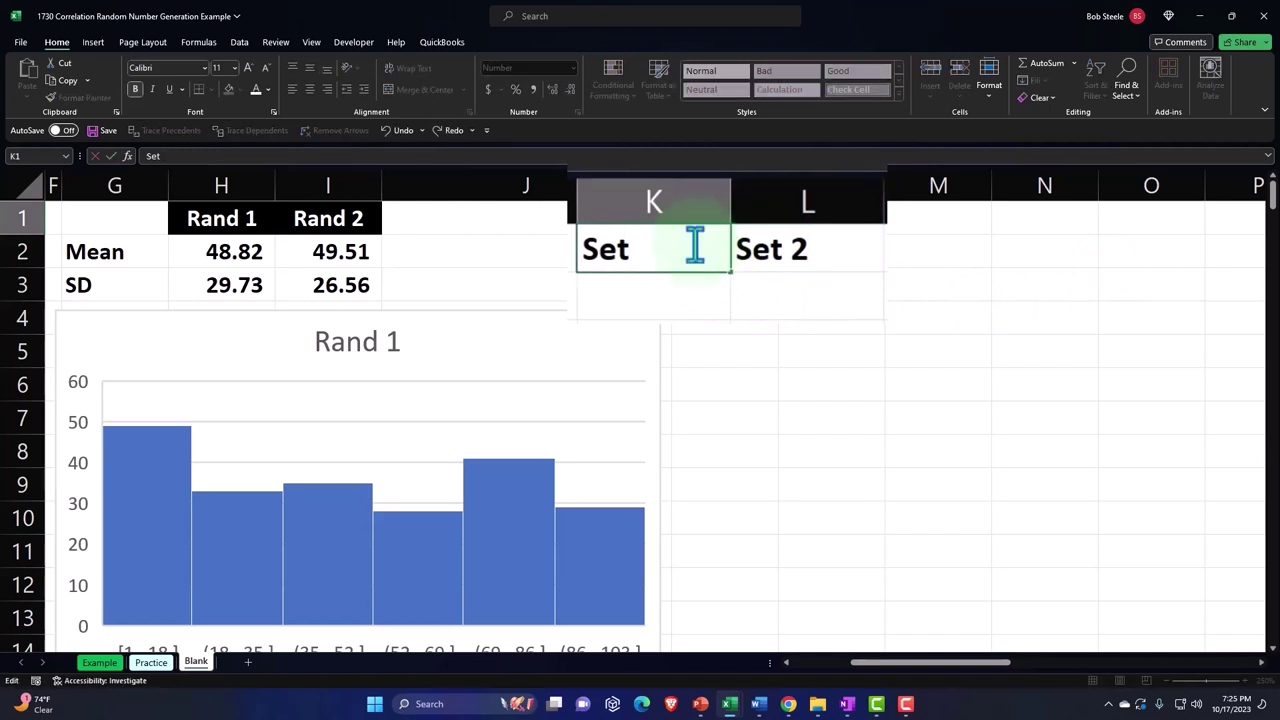
pyautogui.press('Return')
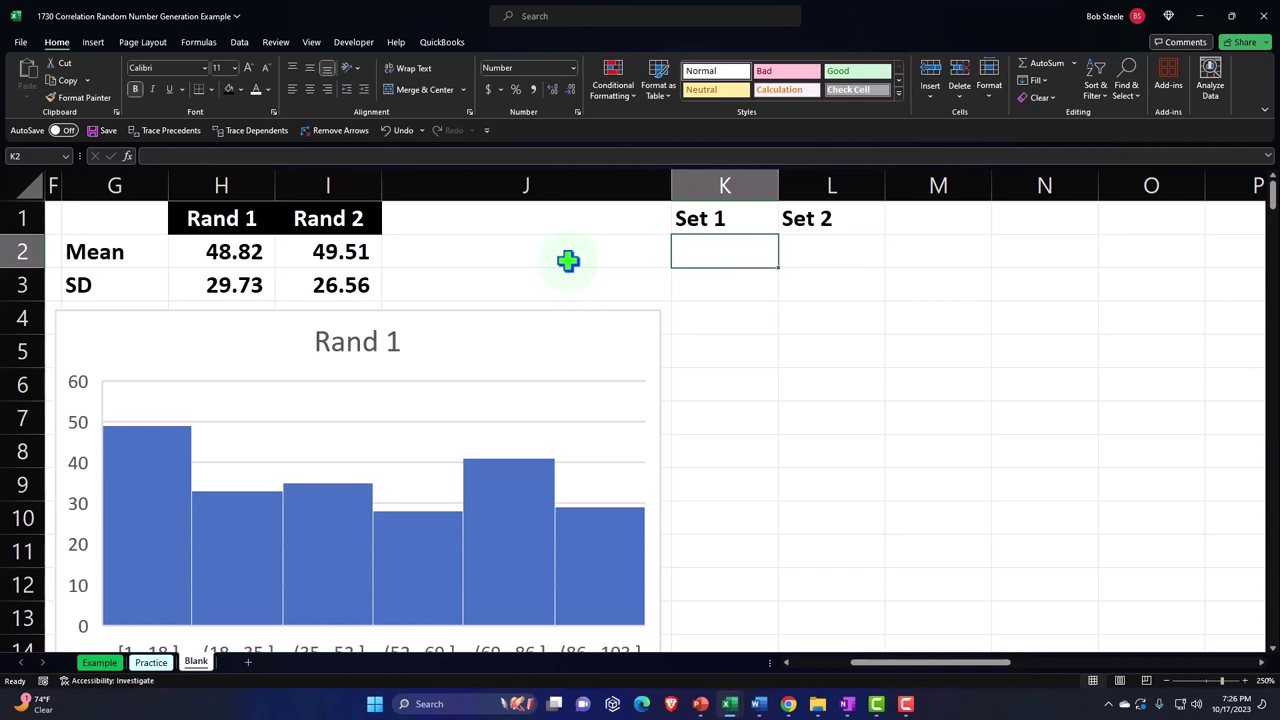
# Step: Fill K2:K21 with the series 5, 10, … 100 from the first two values
pyautogui.press('BackSpace')
pyautogui.click(919, 477)
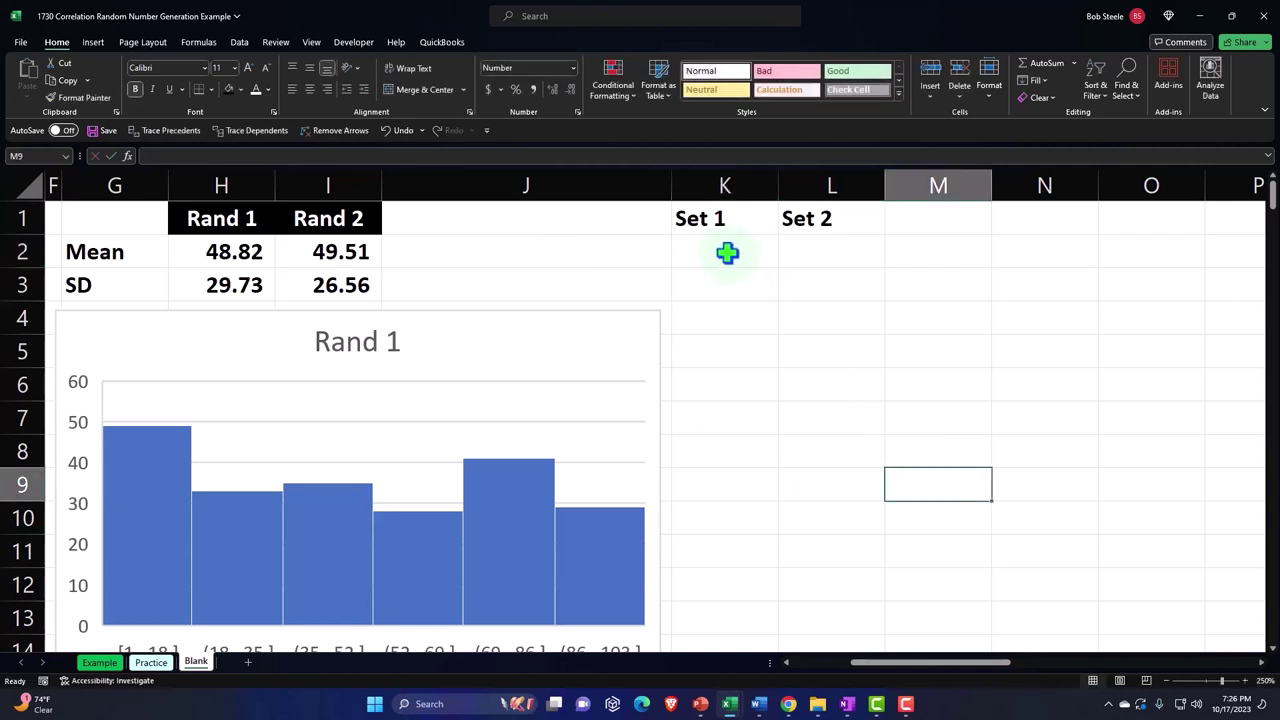
pyautogui.click(727, 252)
pyautogui.write('5')
pyautogui.press('Return')
pyautogui.write('10')
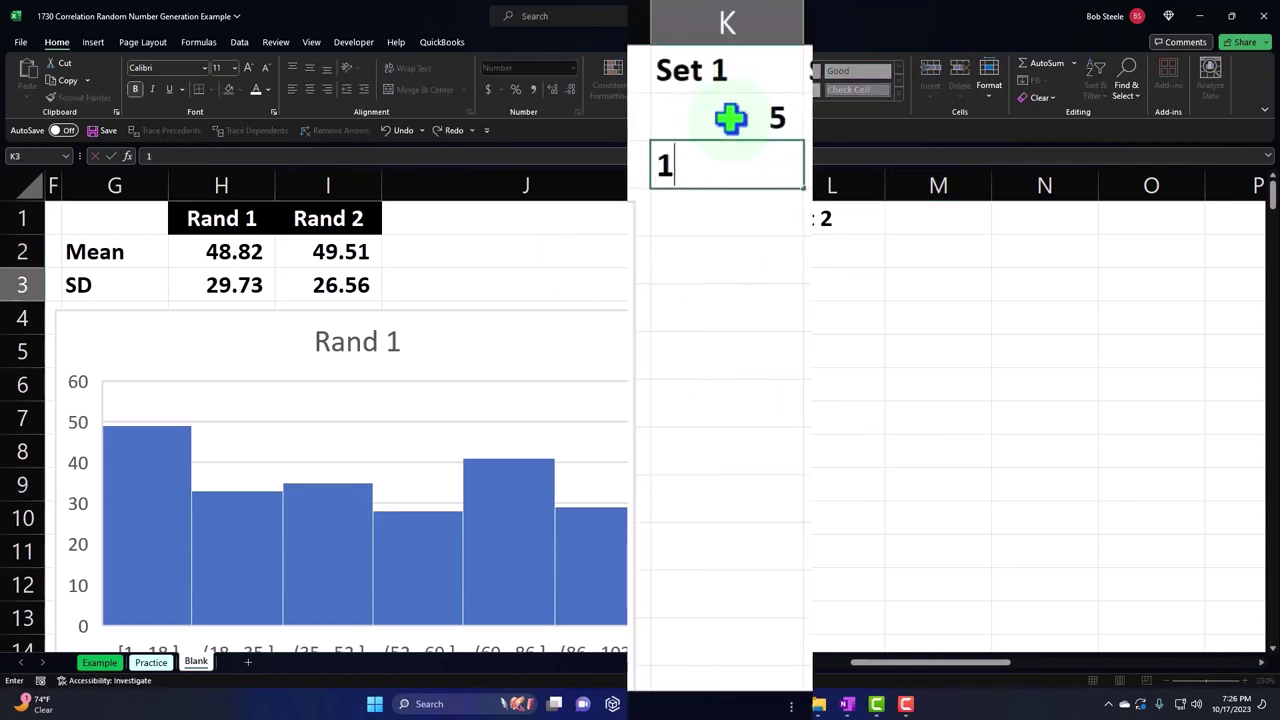
pyautogui.press('Return')
pyautogui.moveTo(727, 252); pyautogui.dragTo(725, 278)
pyautogui.moveTo(727, 155)
pyautogui.mouseDown()
pyautogui.moveTo(787, 178)
pyautogui.moveTo(806, 676)
pyautogui.moveTo(808, 610)
pyautogui.mouseUp()
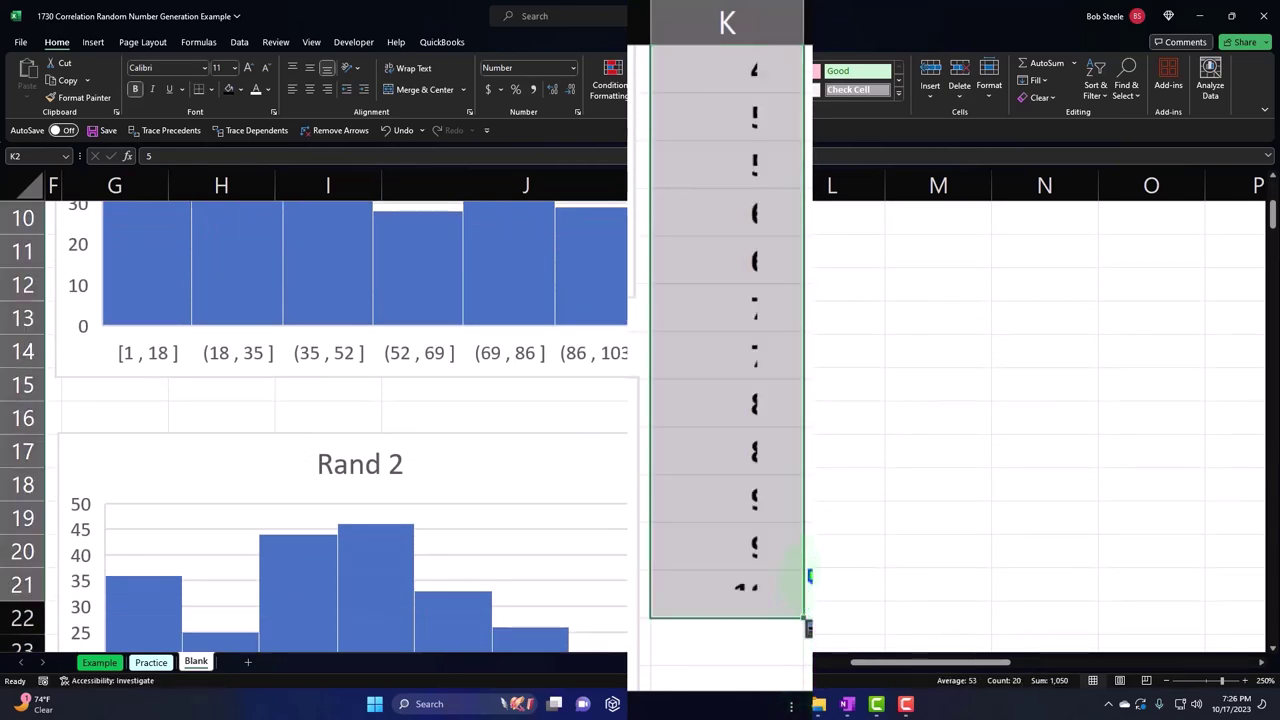
pyautogui.scroll(3, 800, 294)
pyautogui.moveTo(737, 120); pyautogui.dragTo(763, 612)
# Step: Paste the 5–100 block at K22 and K42, shifting both scatter charts left off column K
pyautogui.scroll(-2, 763, 603)
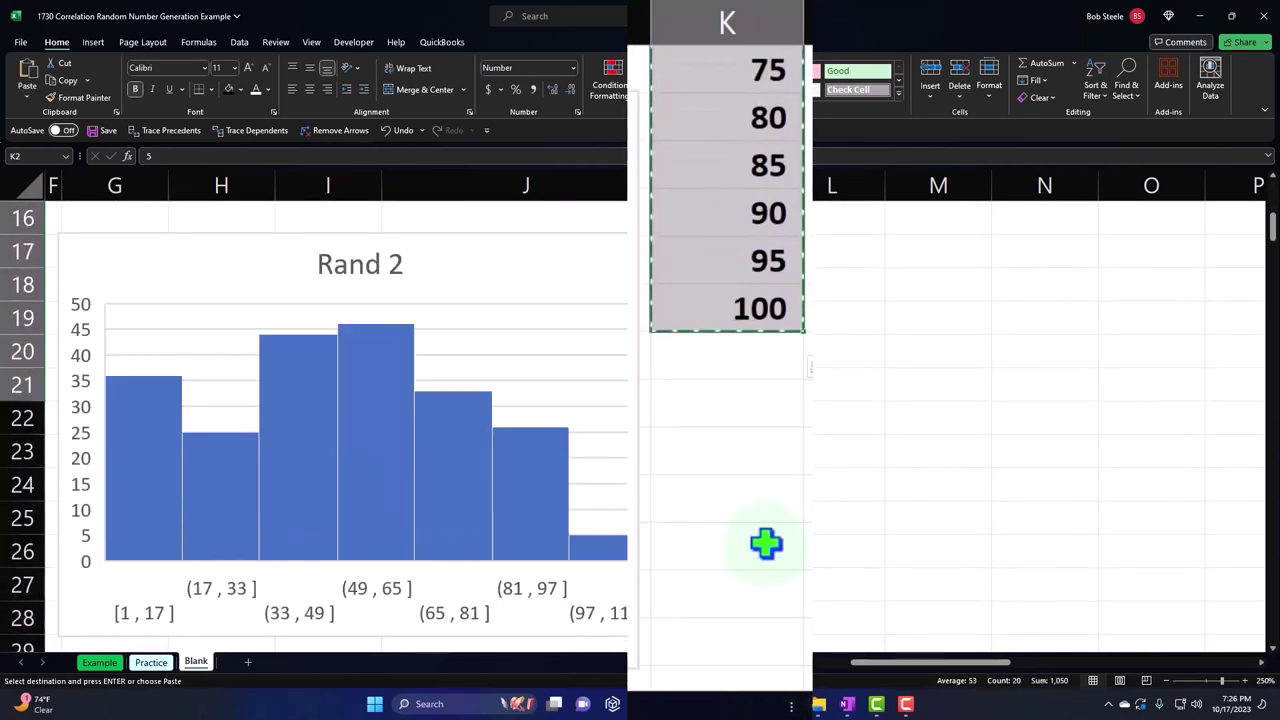
pyautogui.hotkey('ctrl', 'c')
pyautogui.click(743, 357)
pyautogui.hotkey('ctrl', 'v')
pyautogui.scroll(-4, 751, 546)
pyautogui.scroll(-4, 751, 546)
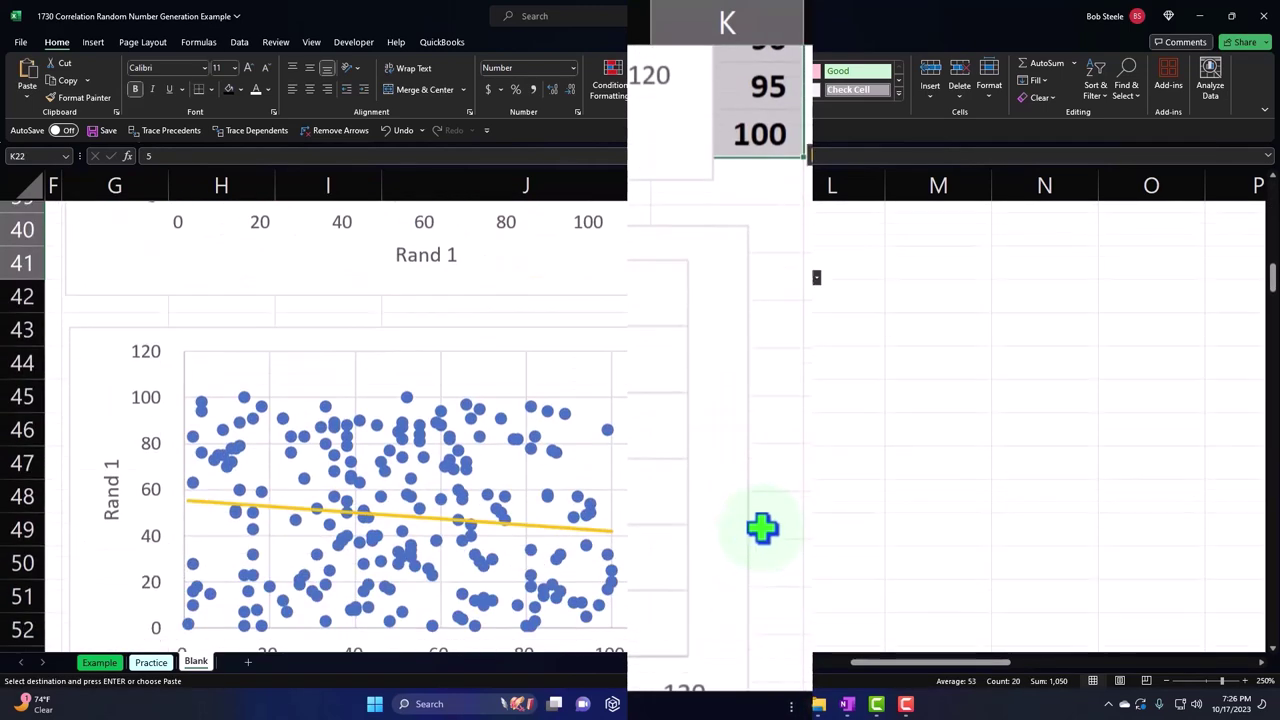
pyautogui.click(761, 168)
pyautogui.hotkey('ctrl', 'v')
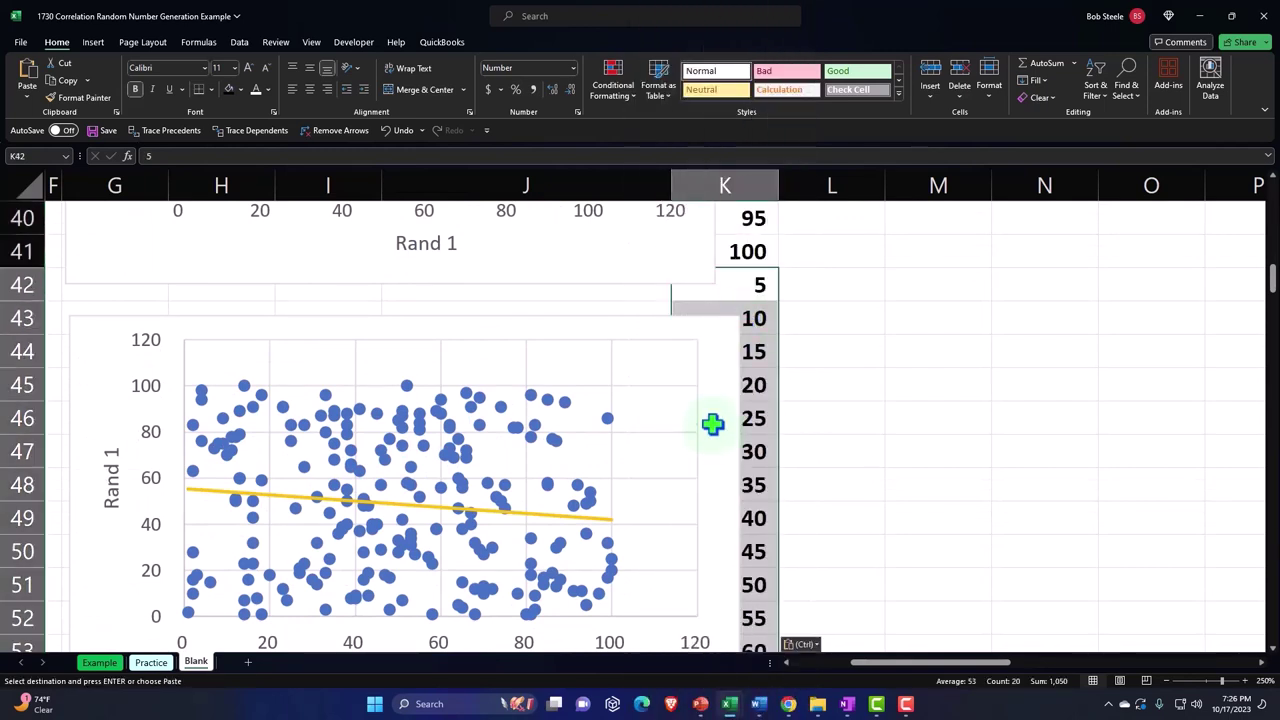
pyautogui.moveTo(694, 417); pyautogui.dragTo(646, 418)
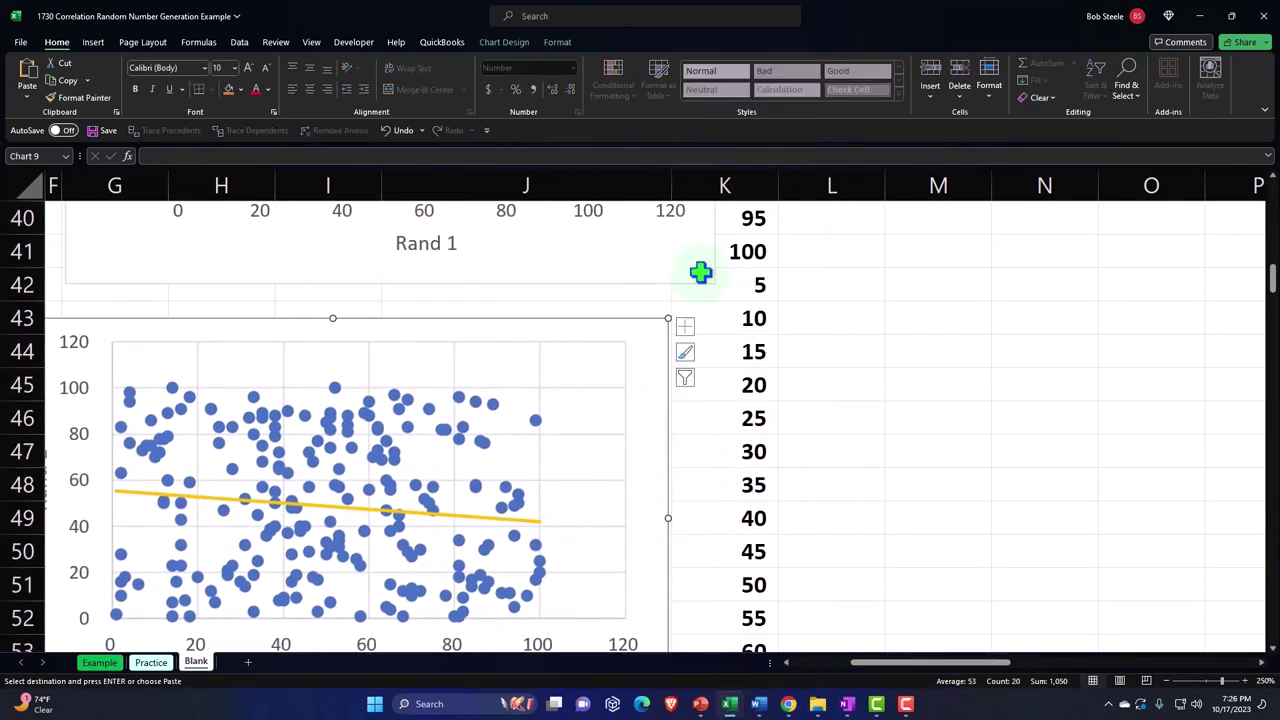
pyautogui.moveTo(654, 274); pyautogui.dragTo(763, 420)
# Step: Paste further 5–100 blocks starting at K62, K82, K102, K122 and K142
pyautogui.scroll(-1, 775, 470)
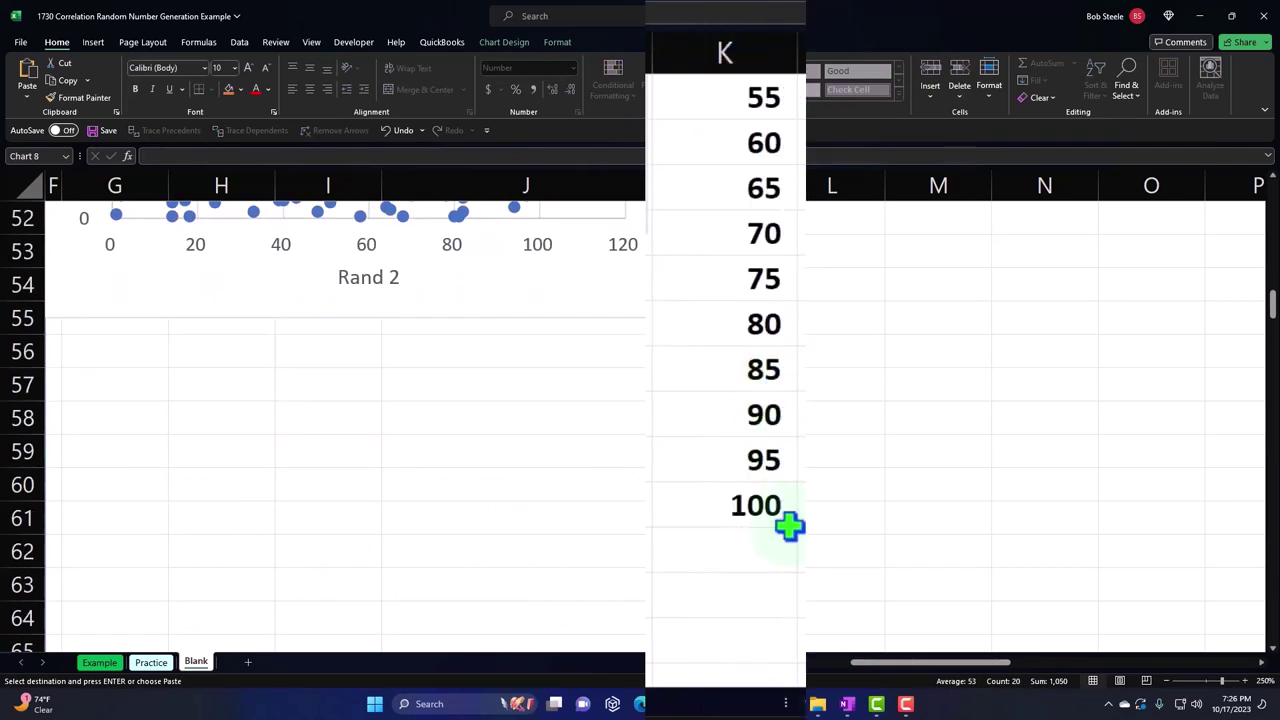
pyautogui.click(766, 546)
pyautogui.hotkey('ctrl', 'v')
pyautogui.scroll(-5, 766, 540)
pyautogui.scroll(-2, 766, 590)
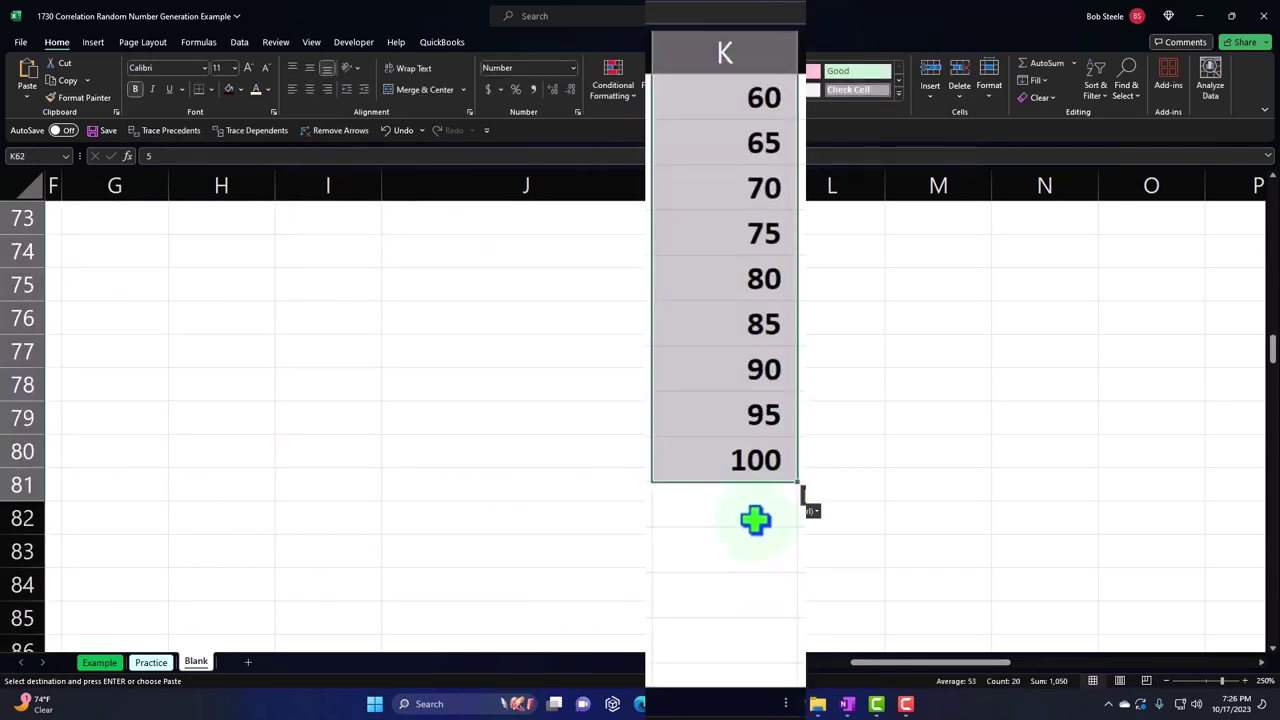
pyautogui.click(754, 520)
pyautogui.hotkey('ctrl', 'v')
pyautogui.scroll(-6, 749, 514)
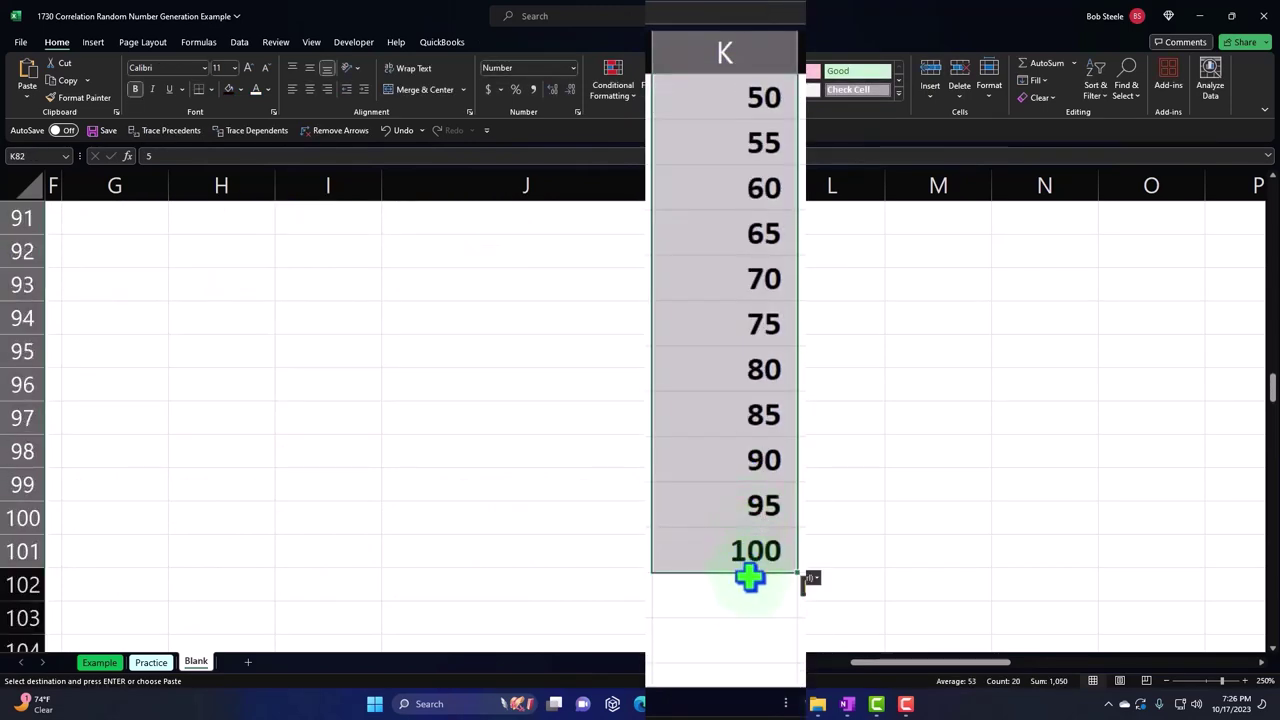
pyautogui.click(750, 577)
pyautogui.hotkey('ctrl', 'v')
pyautogui.scroll(-4, 730, 532)
pyautogui.scroll(-3, 760, 600)
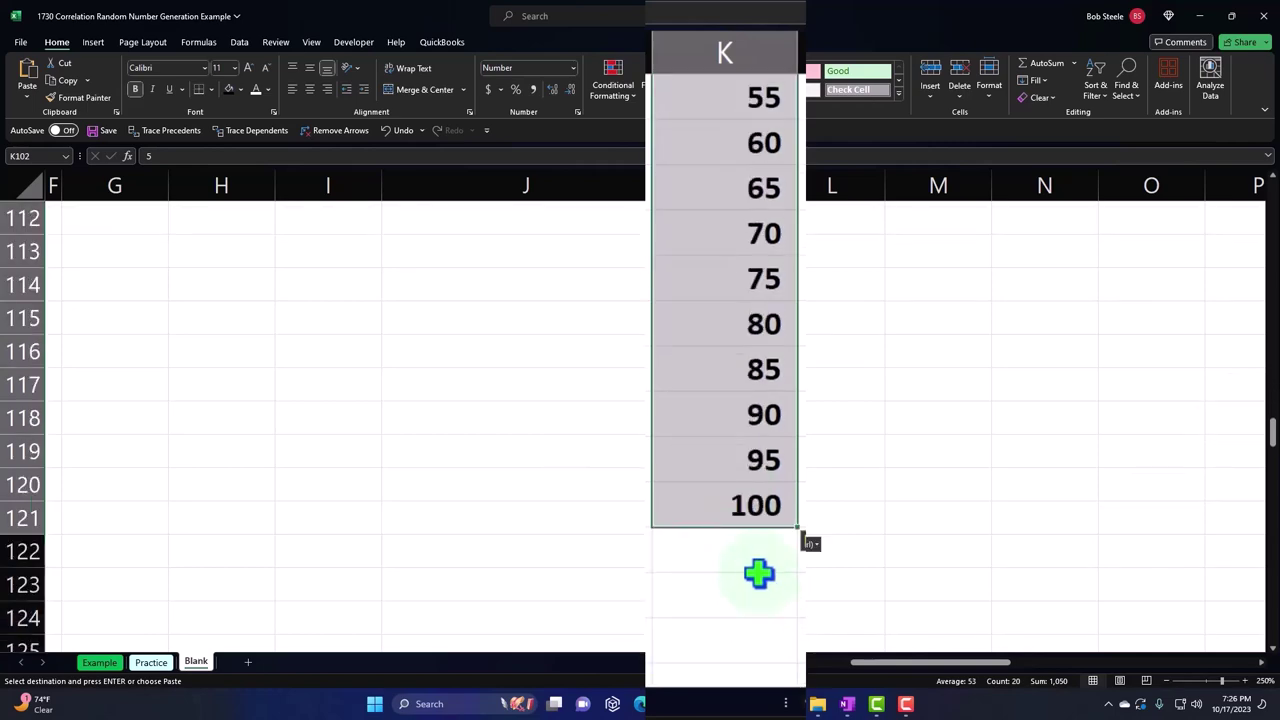
pyautogui.click(750, 552)
pyautogui.hotkey('ctrl', 'v')
pyautogui.scroll(-4, 749, 552)
pyautogui.scroll(-5, 748, 552)
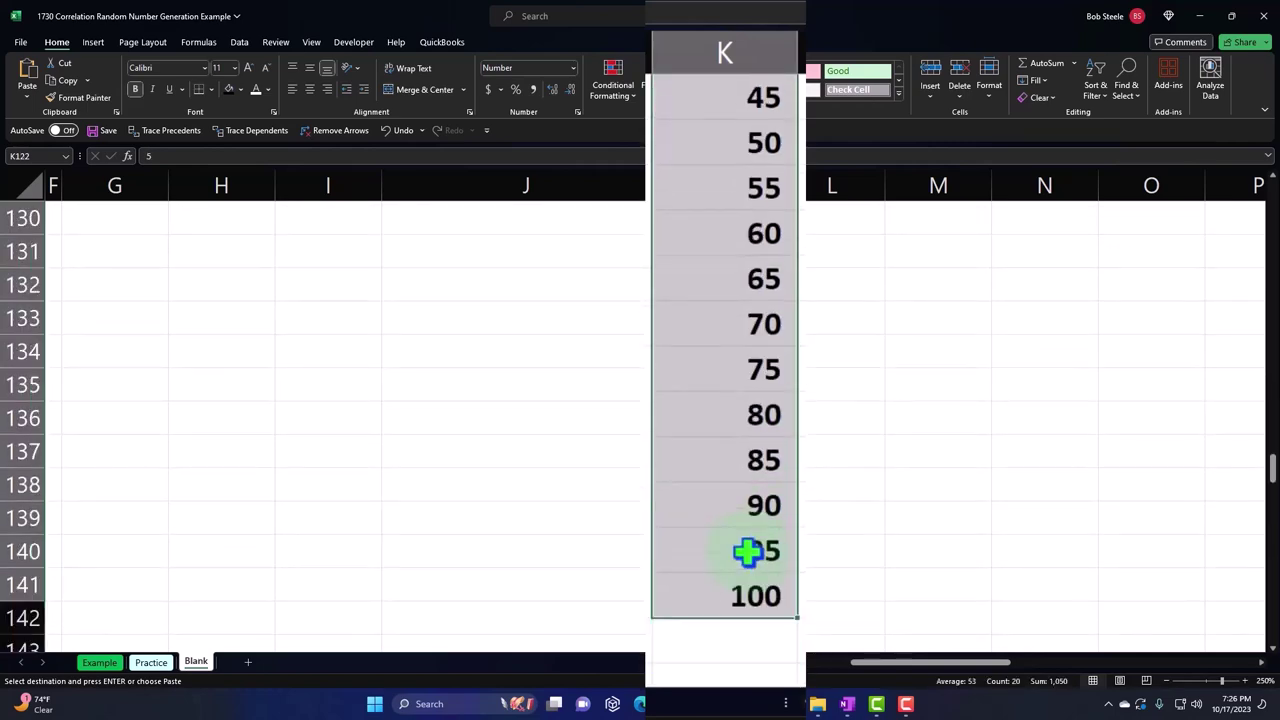
pyautogui.click(735, 235)
pyautogui.hotkey('ctrl', 'v')
pyautogui.scroll(-6, 733, 254)
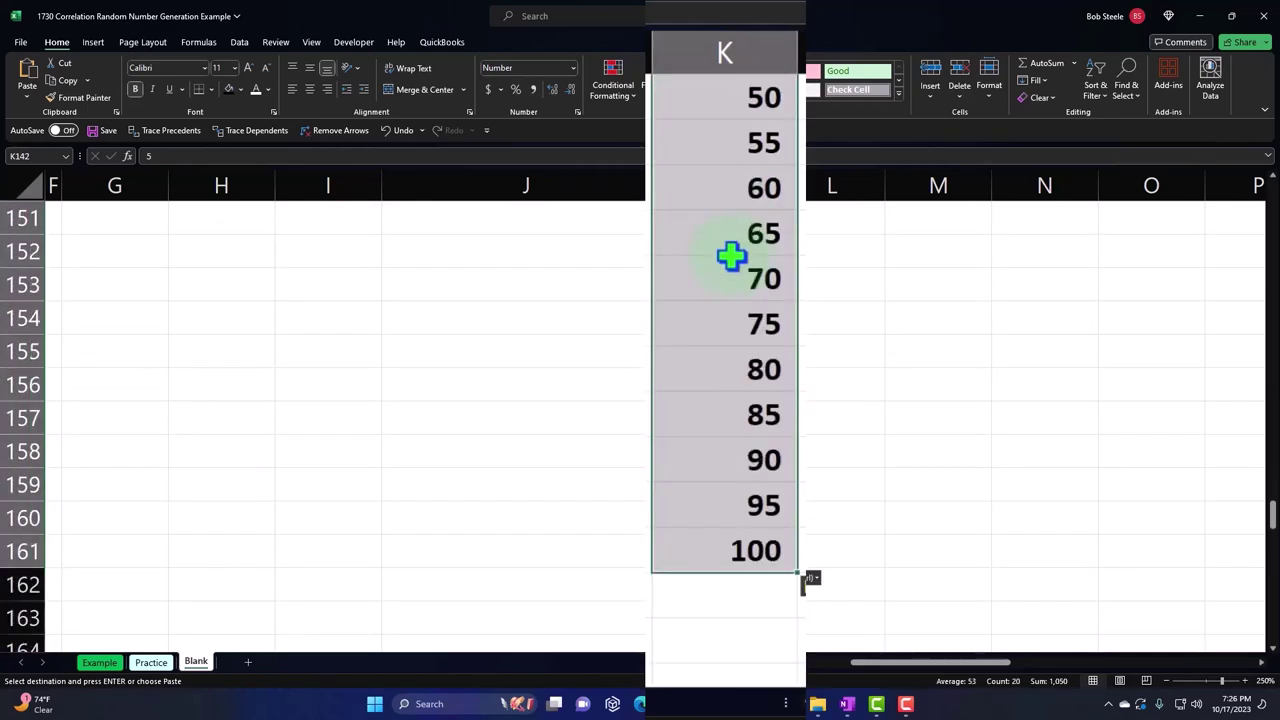
# Step: Paste the last 5–100 blocks starting at K162, K182 and K202
pyautogui.click(731, 323)
pyautogui.hotkey('ctrl', 'v')
pyautogui.scroll(-2, 731, 326)
pyautogui.scroll(-5, 731, 326)
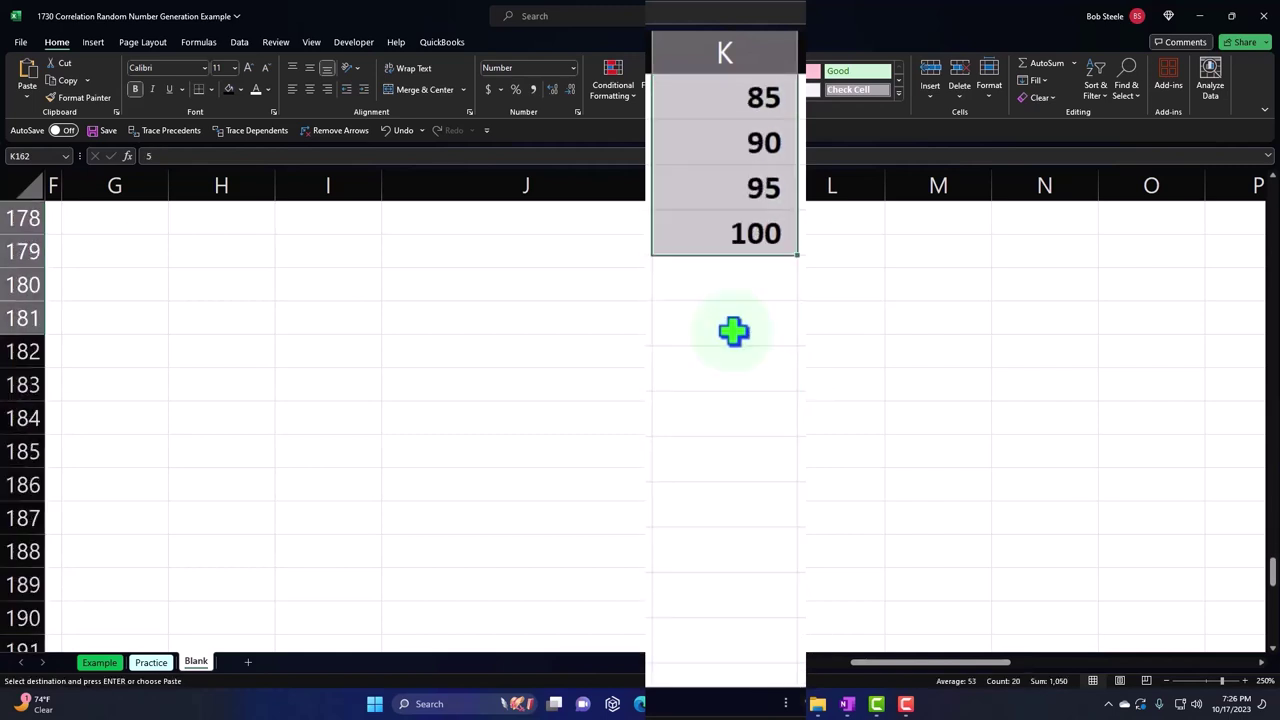
pyautogui.click(729, 277)
pyautogui.hotkey('ctrl', 'v')
pyautogui.scroll(-4, 716, 300)
pyautogui.scroll(-2, 716, 300)
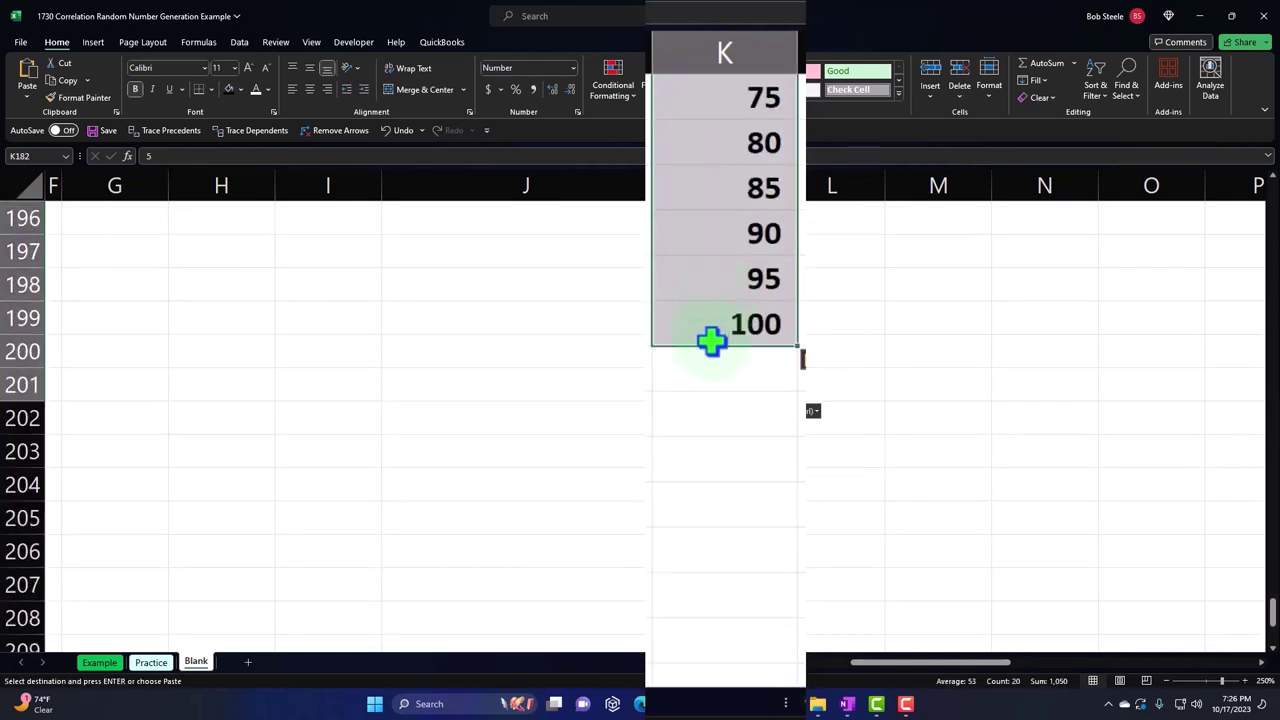
pyautogui.click(721, 360)
pyautogui.hotkey('ctrl', 'v')
pyautogui.scroll(-2, 722, 366)
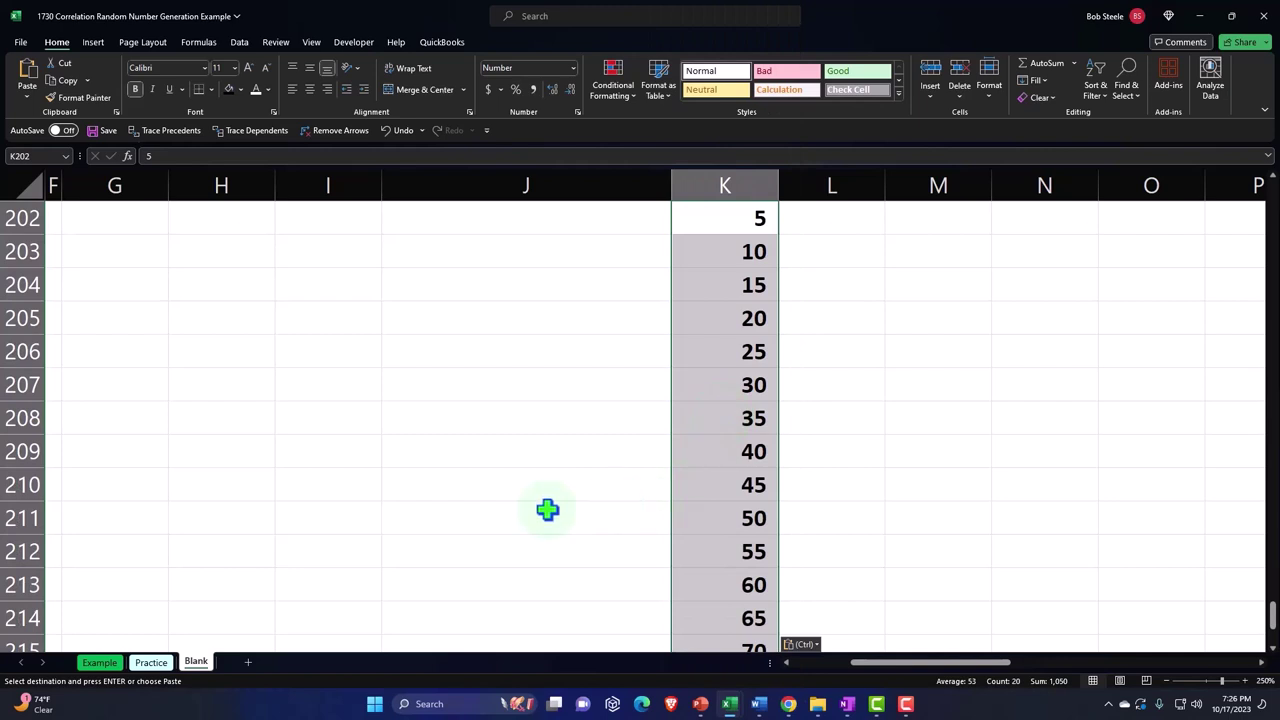
pyautogui.scroll(-1, 547, 510)
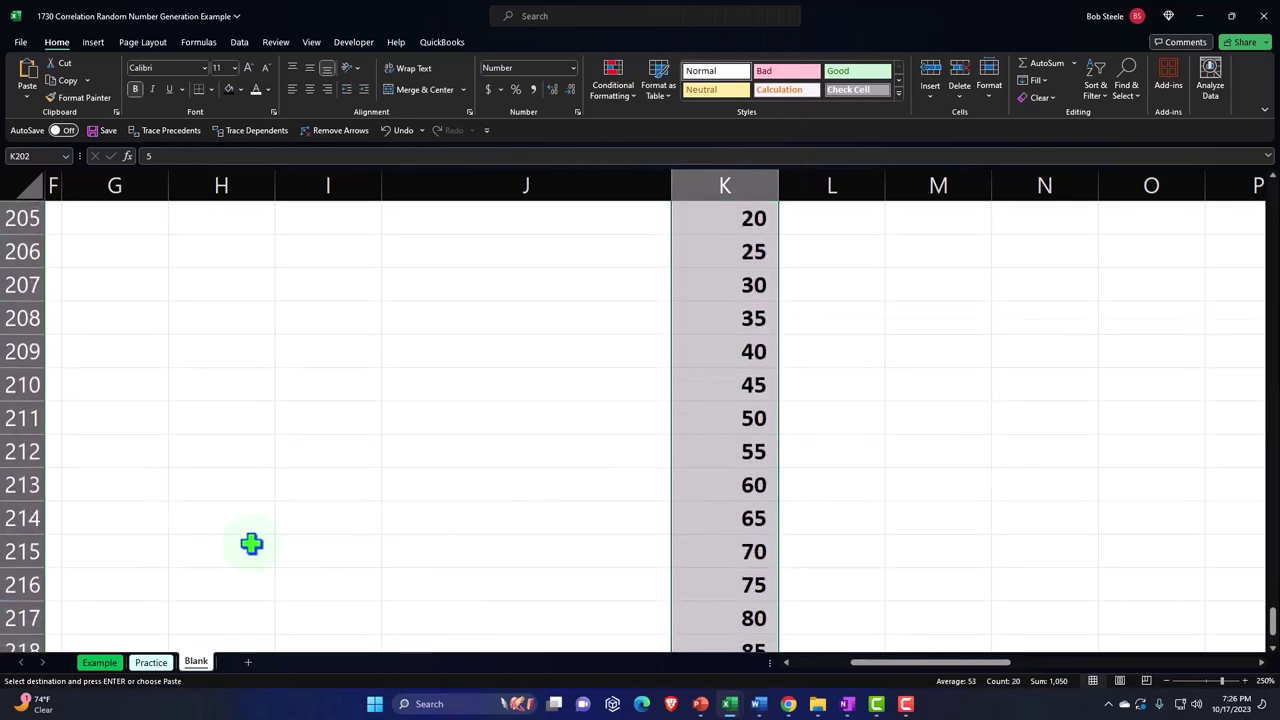
# Step: Delete the leftover values 80–100 below row 216 so column K ends at 75
pyautogui.click(713, 572)
pyautogui.scroll(-2, 722, 560)
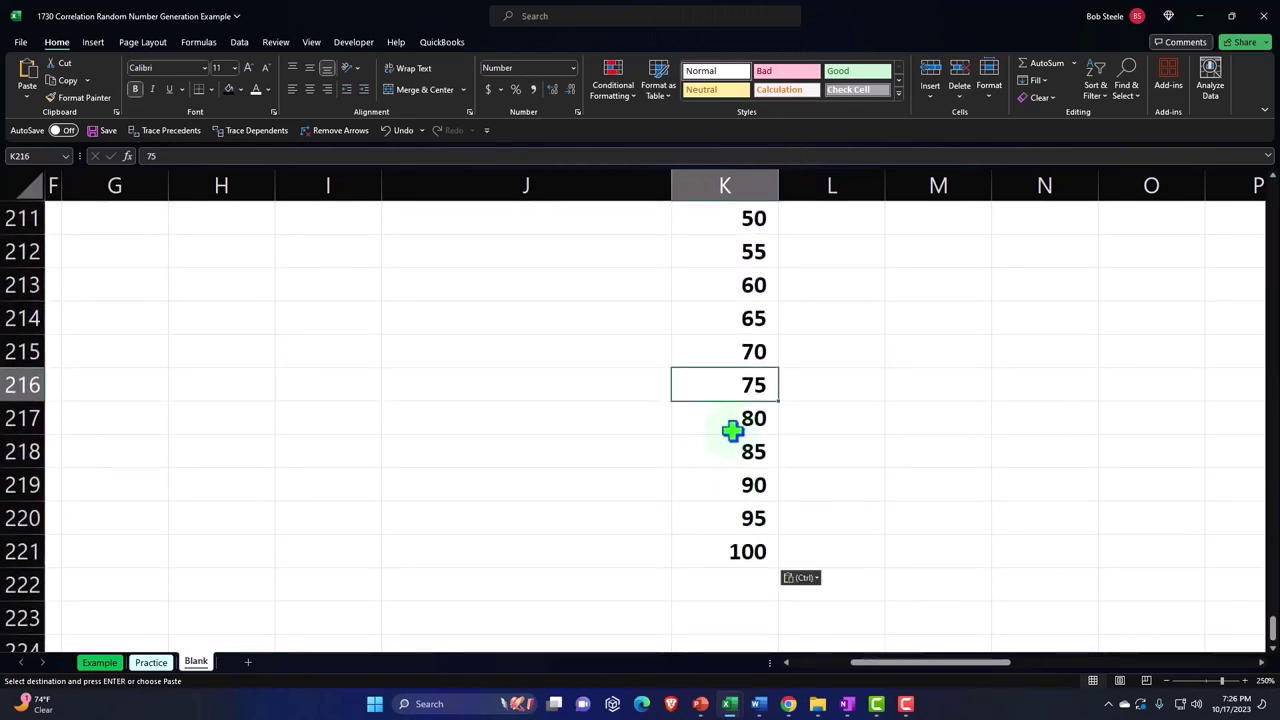
pyautogui.moveTo(731, 429); pyautogui.dragTo(749, 551)
pyautogui.press('Delete')
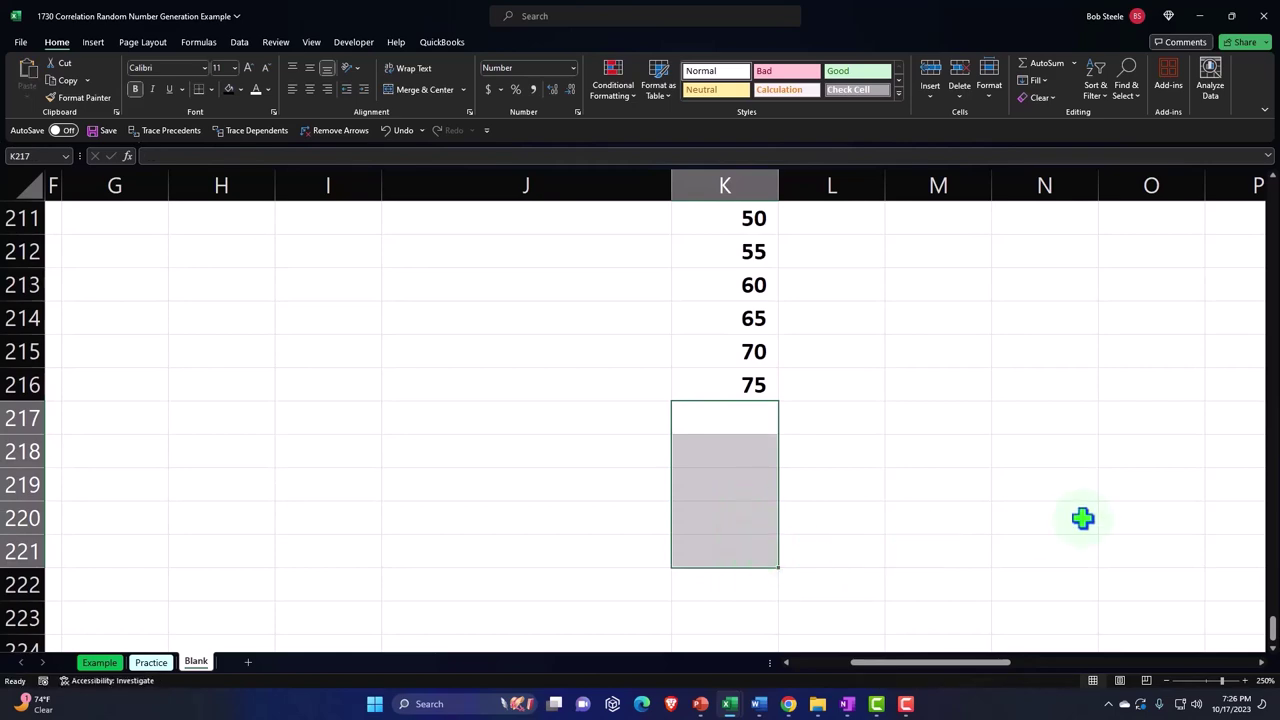
pyautogui.moveTo(1273, 635); pyautogui.dragTo(1260, 171)
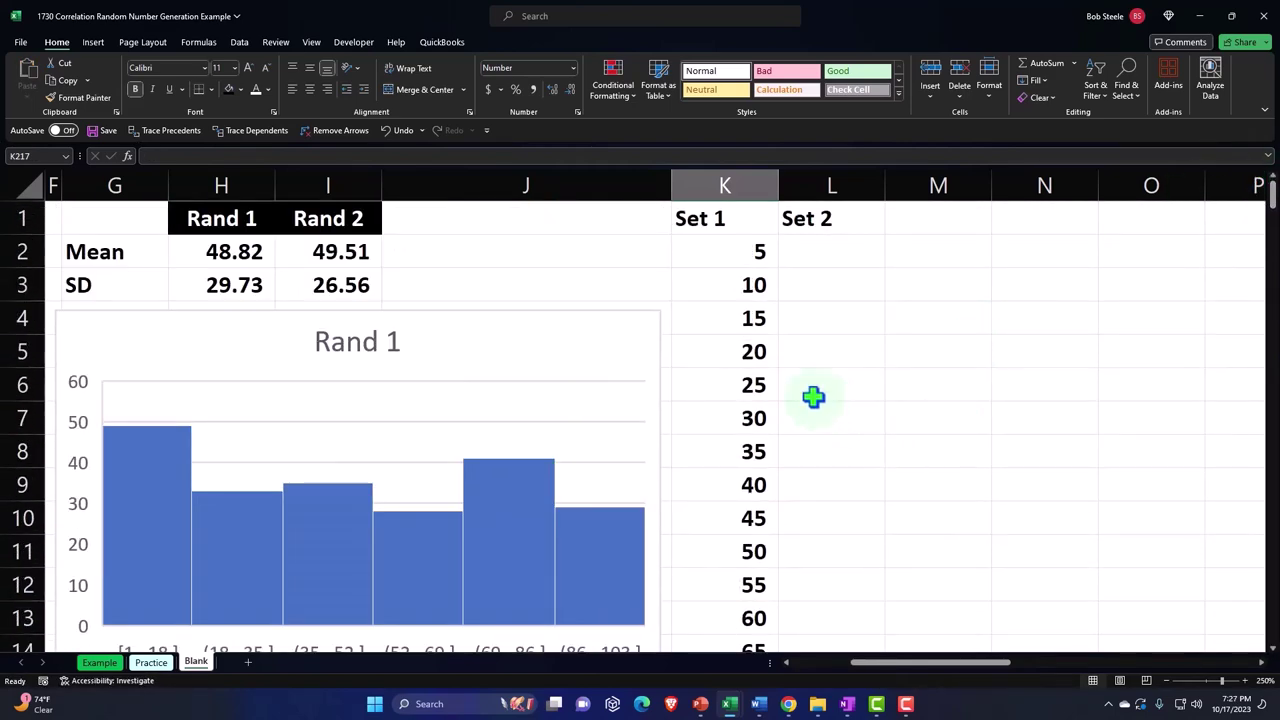
# Step: Copy Set 1's 5–100 block from K2:K21
pyautogui.click(818, 450)
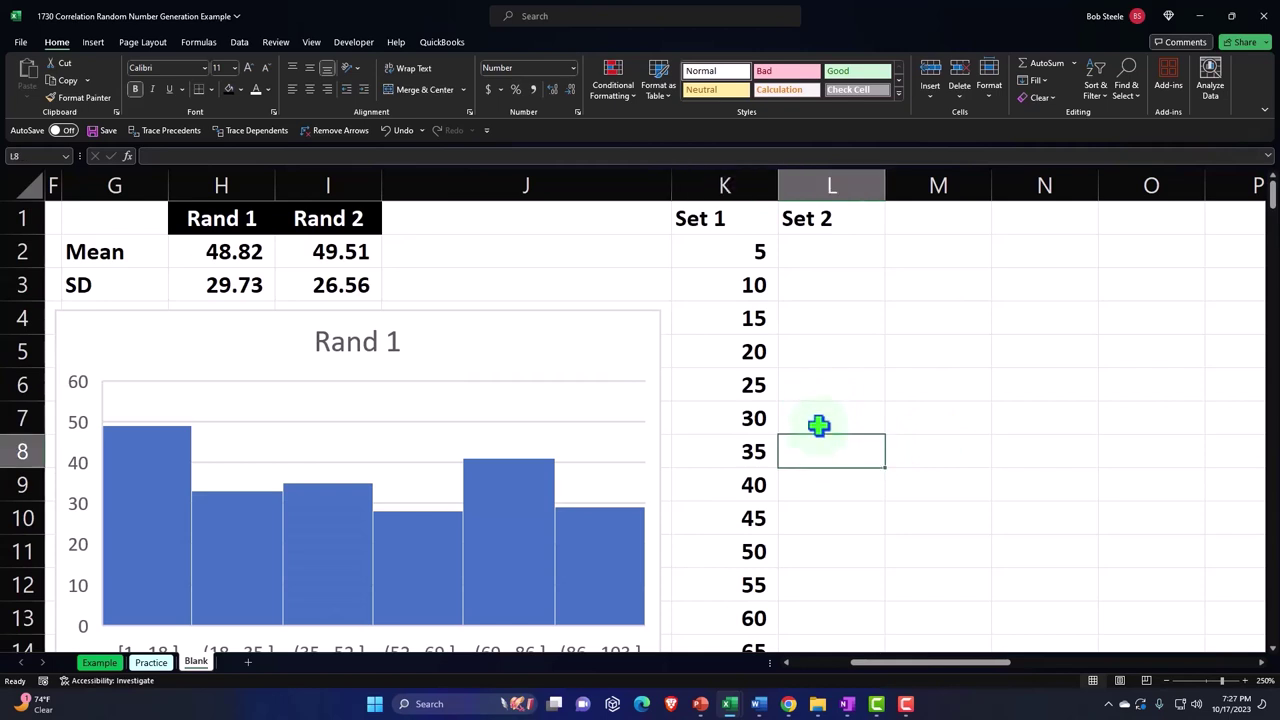
pyautogui.click(820, 420)
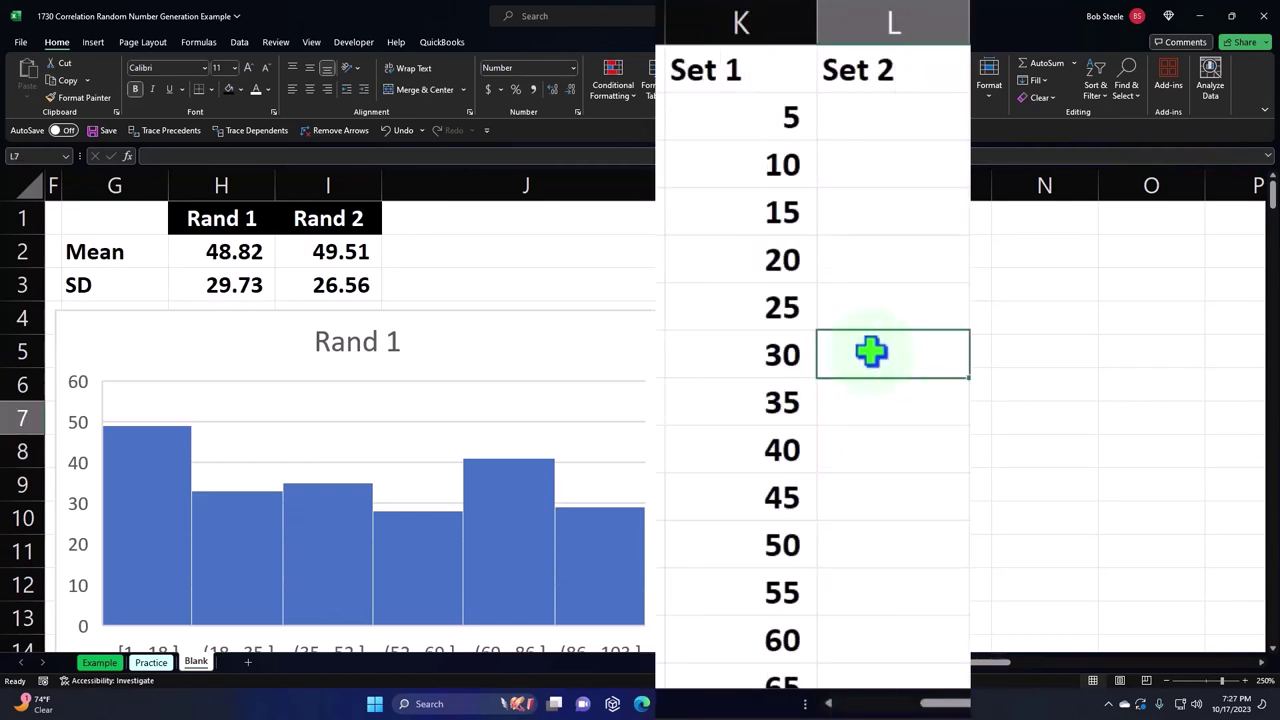
pyautogui.moveTo(783, 117); pyautogui.dragTo(780, 262)
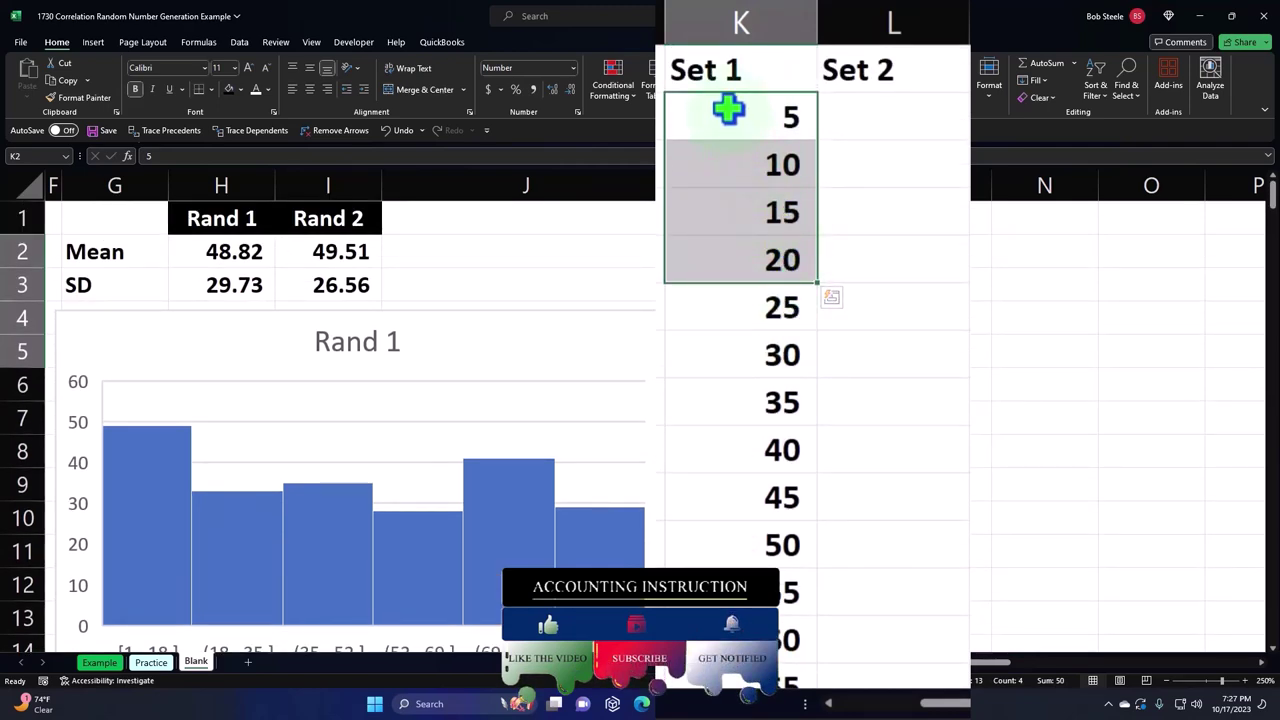
pyautogui.moveTo(726, 109); pyautogui.dragTo(749, 529)
pyautogui.hotkey('ctrl', 'c')
# Step: Paste the 5–100 block into Set 2 starting at L8, L28, L48, L68 and L88
pyautogui.scroll(3, 952, 487)
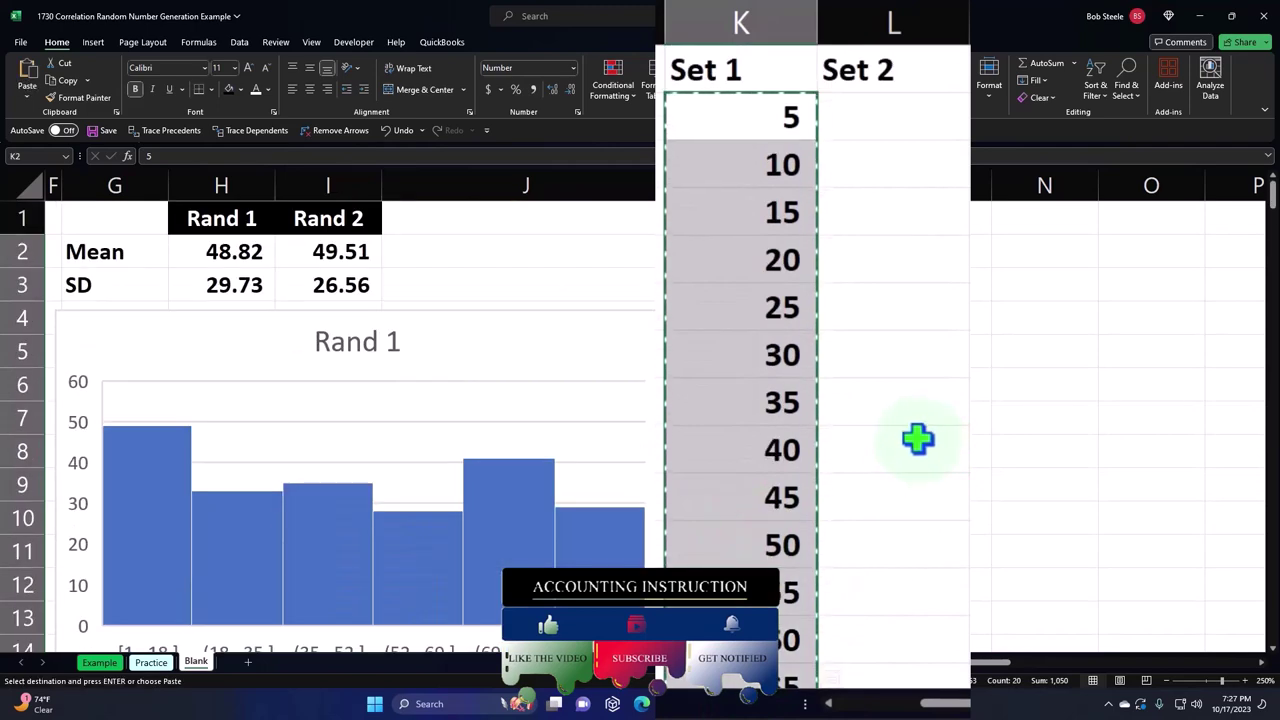
pyautogui.click(890, 411)
pyautogui.hotkey('ctrl', 'v')
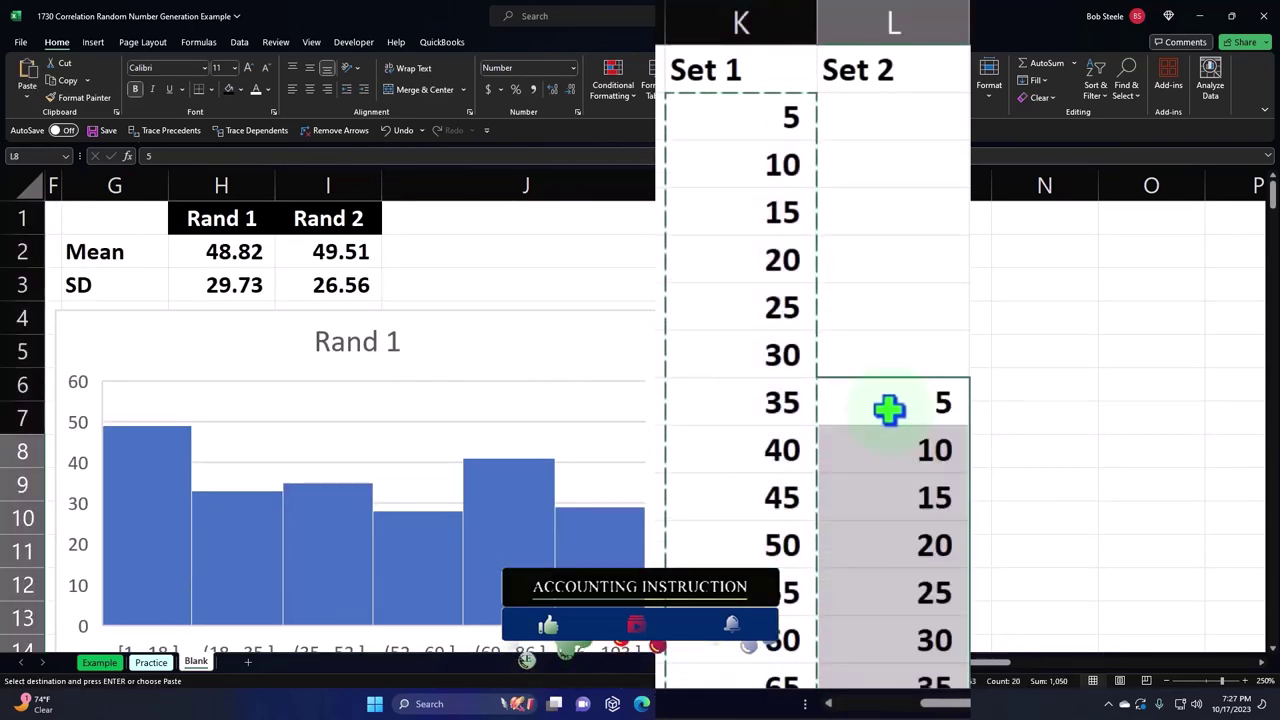
pyautogui.scroll(-7, 900, 437)
pyautogui.click(910, 360)
pyautogui.hotkey('ctrl', 'v')
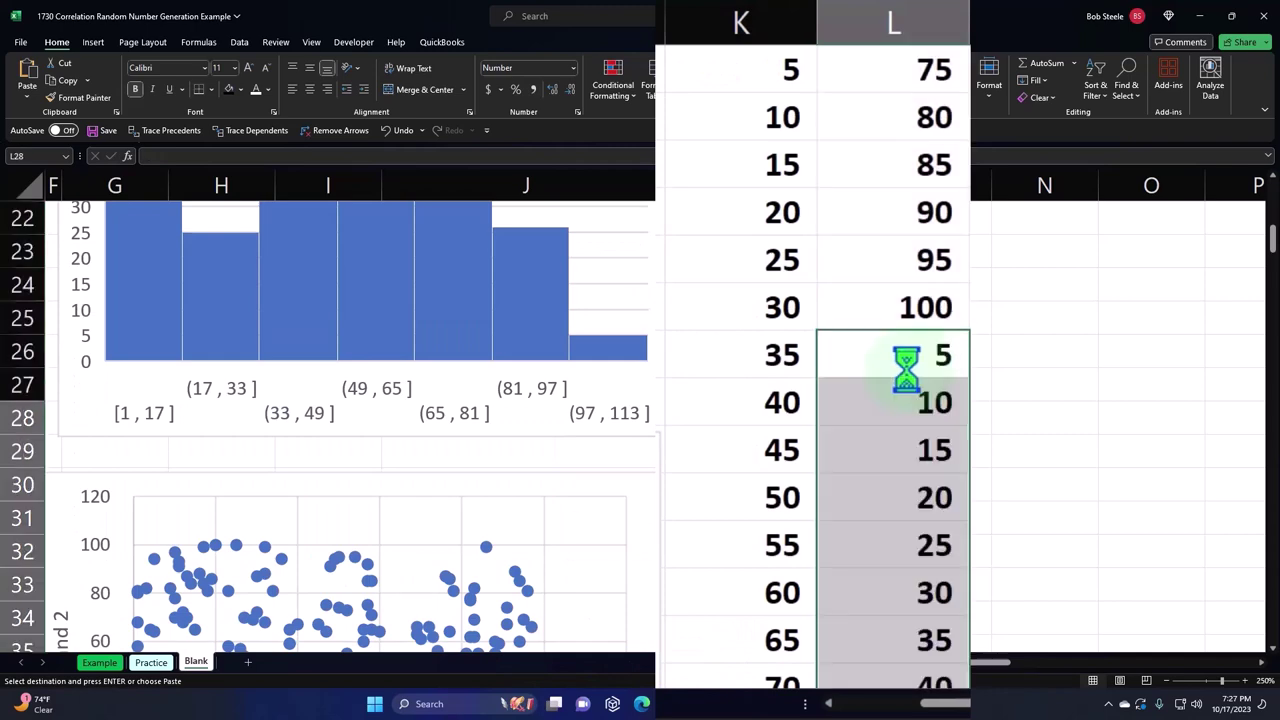
pyautogui.scroll(-6, 906, 400)
pyautogui.click(906, 440)
pyautogui.hotkey('ctrl', 'v')
pyautogui.scroll(-6, 900, 434)
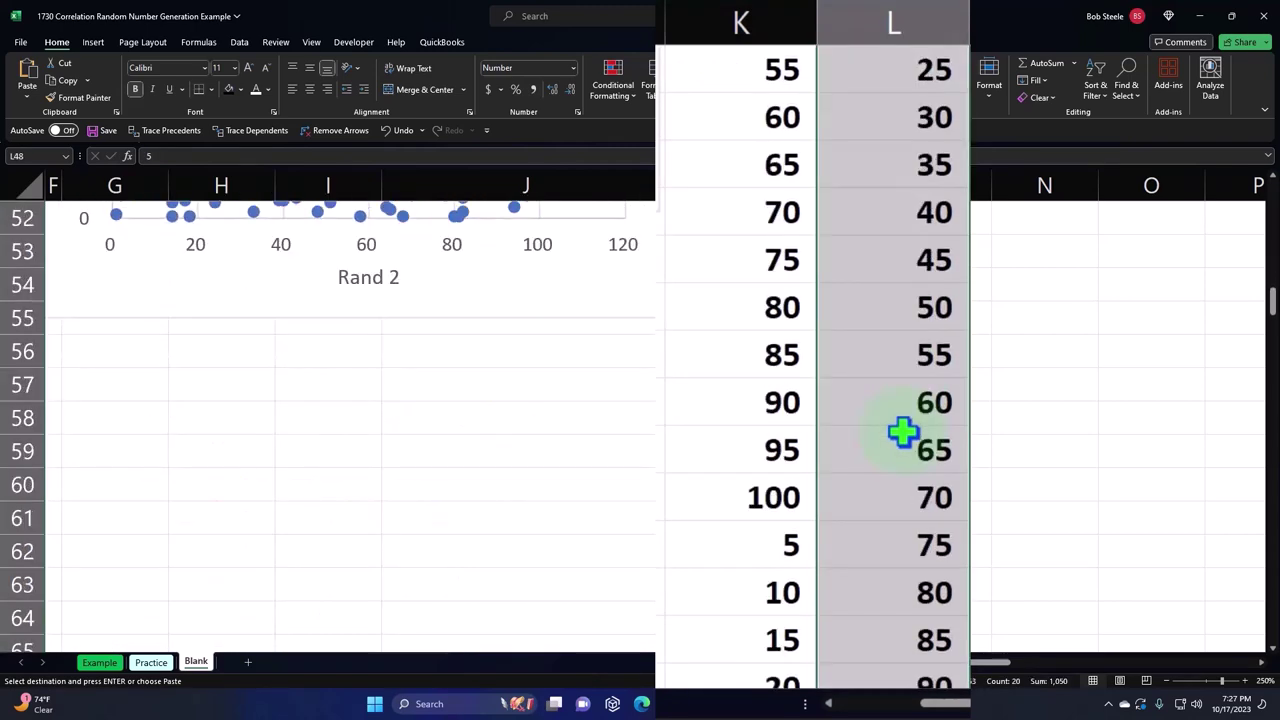
pyautogui.click(906, 525)
pyautogui.hotkey('ctrl', 'v')
pyautogui.scroll(-4, 906, 500)
pyautogui.scroll(-3, 906, 492)
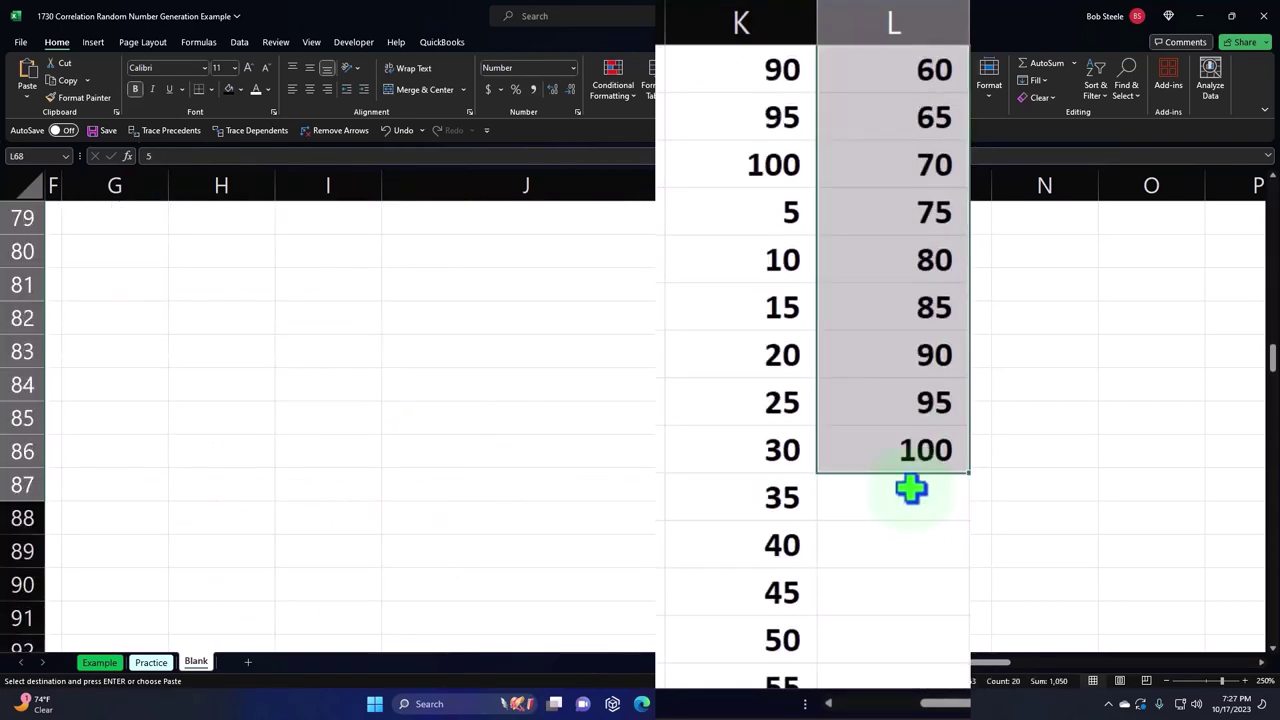
pyautogui.click(904, 494)
pyautogui.hotkey('ctrl', 'v')
# Step: Paste further 5–100 blocks at L108, L128, L148, L168, L188 and L208
pyautogui.scroll(-7, 903, 477)
pyautogui.click(903, 451)
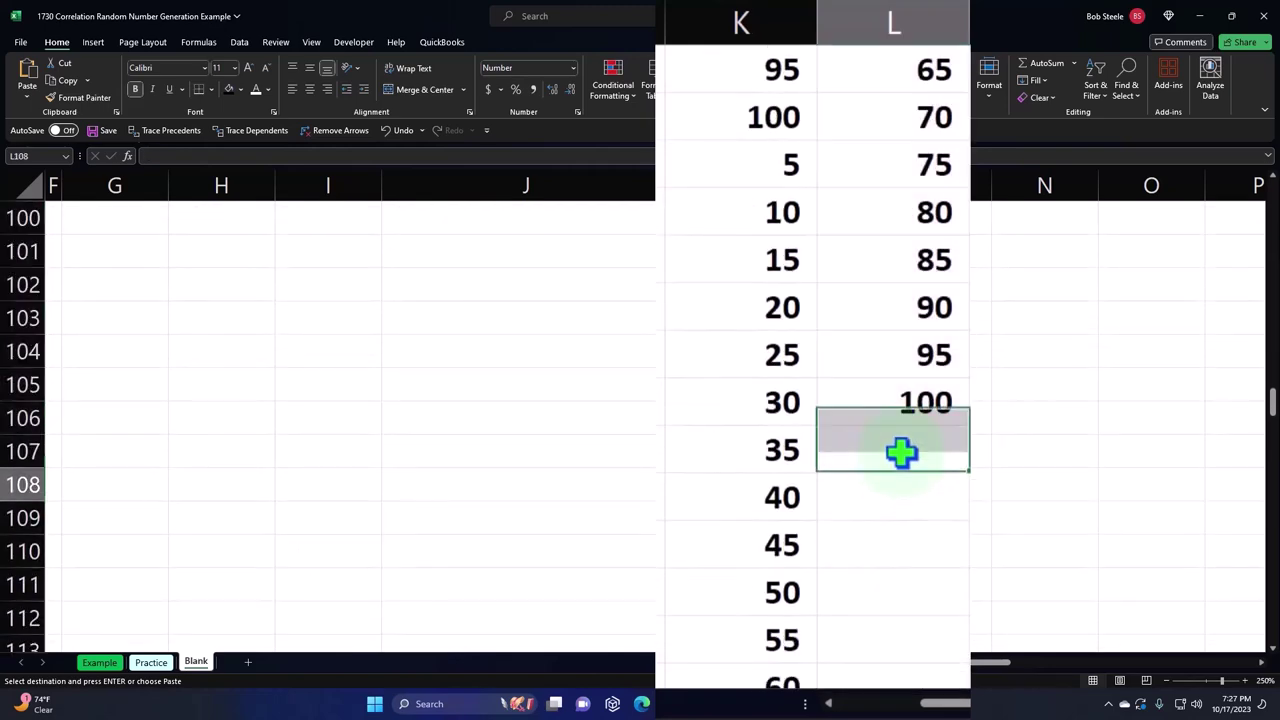
pyautogui.hotkey('ctrl', 'v')
pyautogui.scroll(-4, 890, 443)
pyautogui.scroll(-3, 890, 443)
pyautogui.click(884, 406)
pyautogui.hotkey('ctrl', 'v')
pyautogui.scroll(-6, 885, 410)
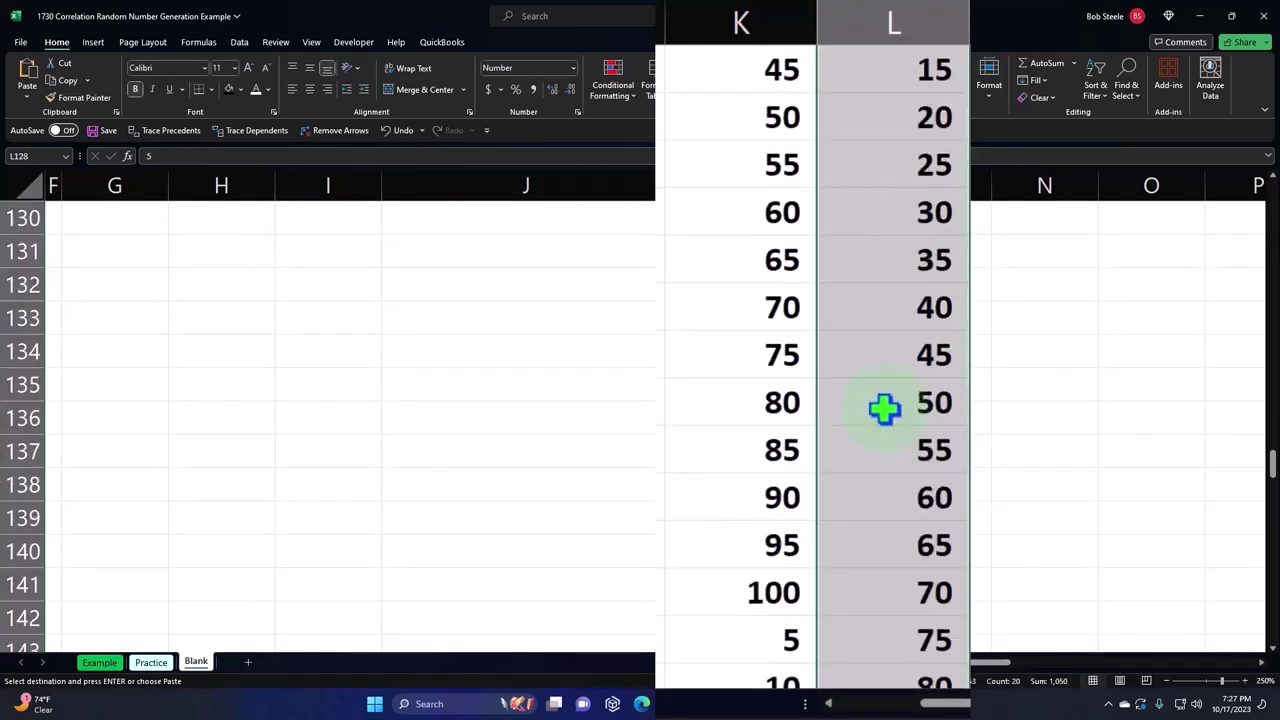
pyautogui.scroll(-2, 885, 433)
pyautogui.click(863, 223)
pyautogui.hotkey('ctrl', 'v')
pyautogui.scroll(-7, 870, 260)
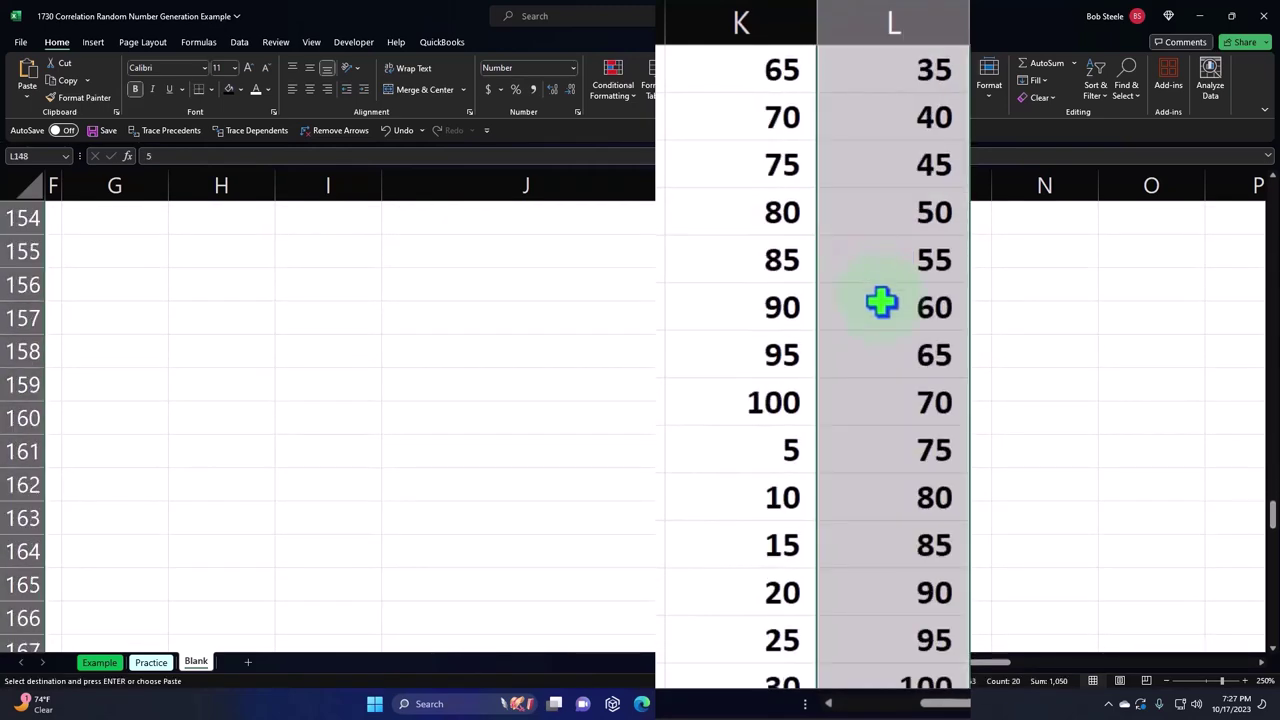
pyautogui.click(856, 199)
pyautogui.hotkey('ctrl', 'v')
pyautogui.scroll(-5, 894, 320)
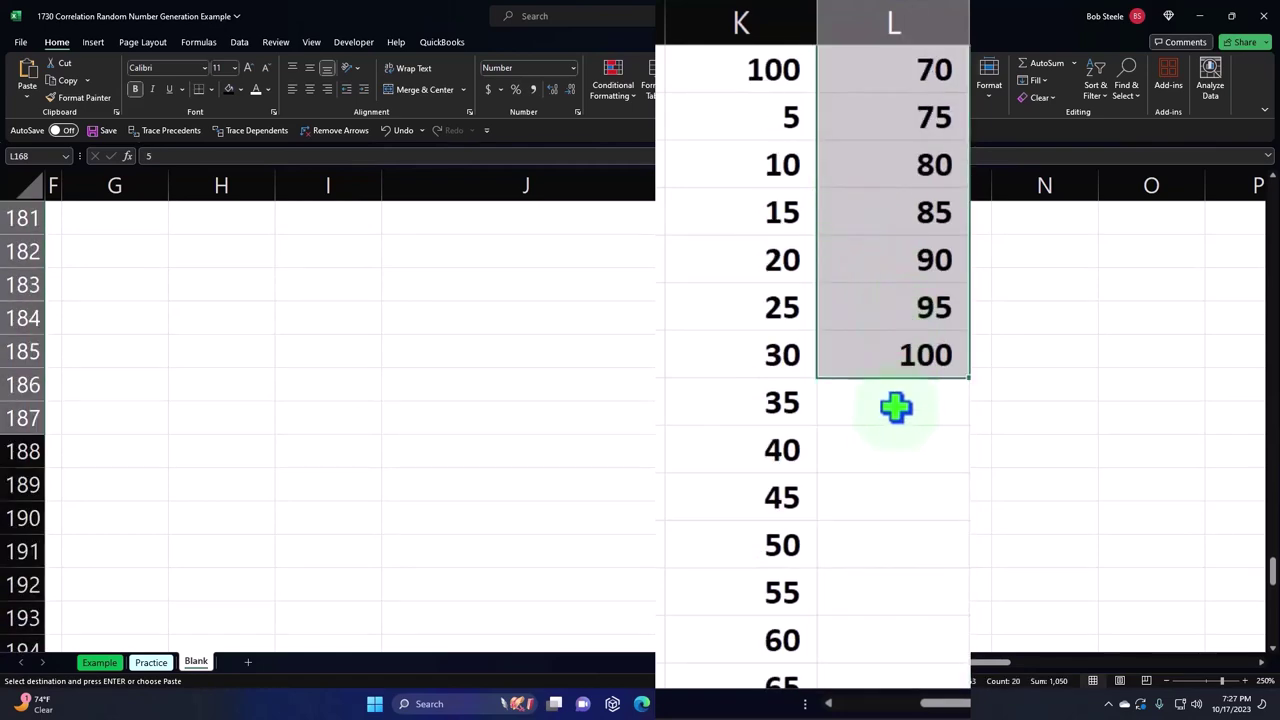
pyautogui.click(894, 406)
pyautogui.hotkey('ctrl', 'v')
pyautogui.scroll(-3, 894, 400)
pyautogui.scroll(-5, 894, 401)
pyautogui.click(868, 218)
pyautogui.hotkey('ctrl', 'v')
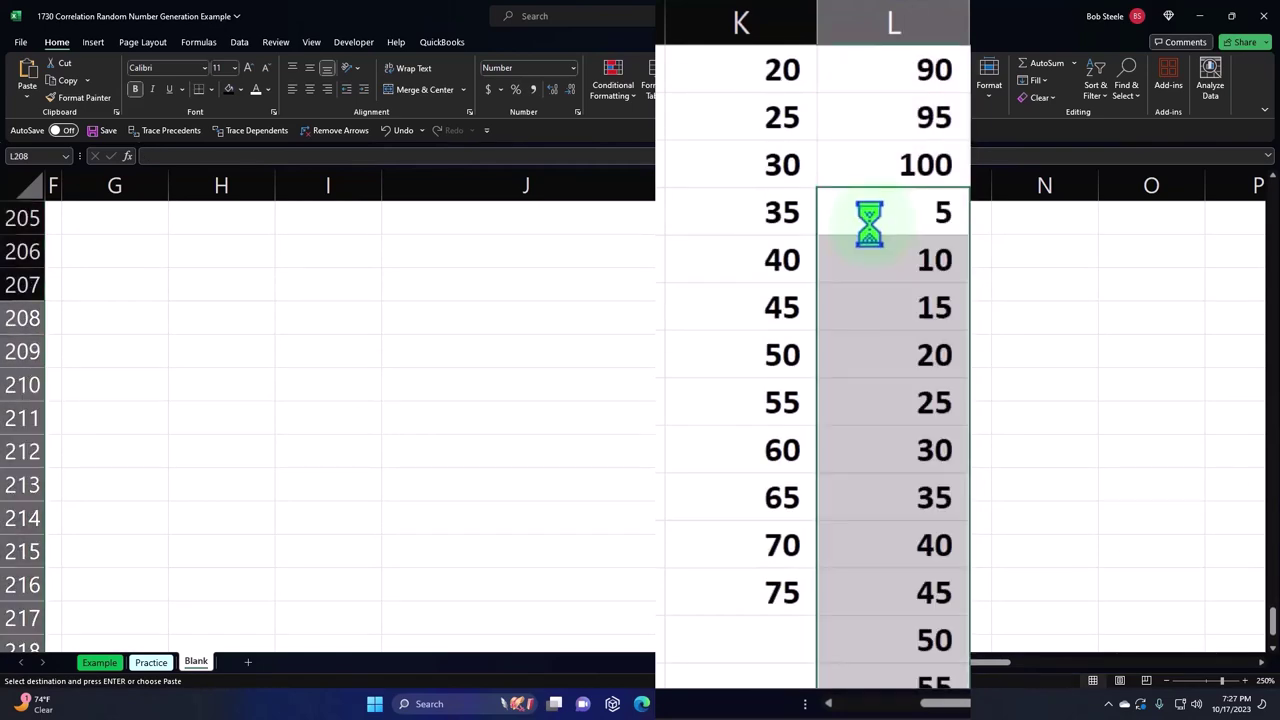
# Step: Copy the 50–100 overflow from L217:L227 into the top of Set 2 at L2
pyautogui.scroll(-3, 880, 300)
pyautogui.moveTo(896, 232); pyautogui.dragTo(888, 578)
pyautogui.scroll(20, 888, 580)
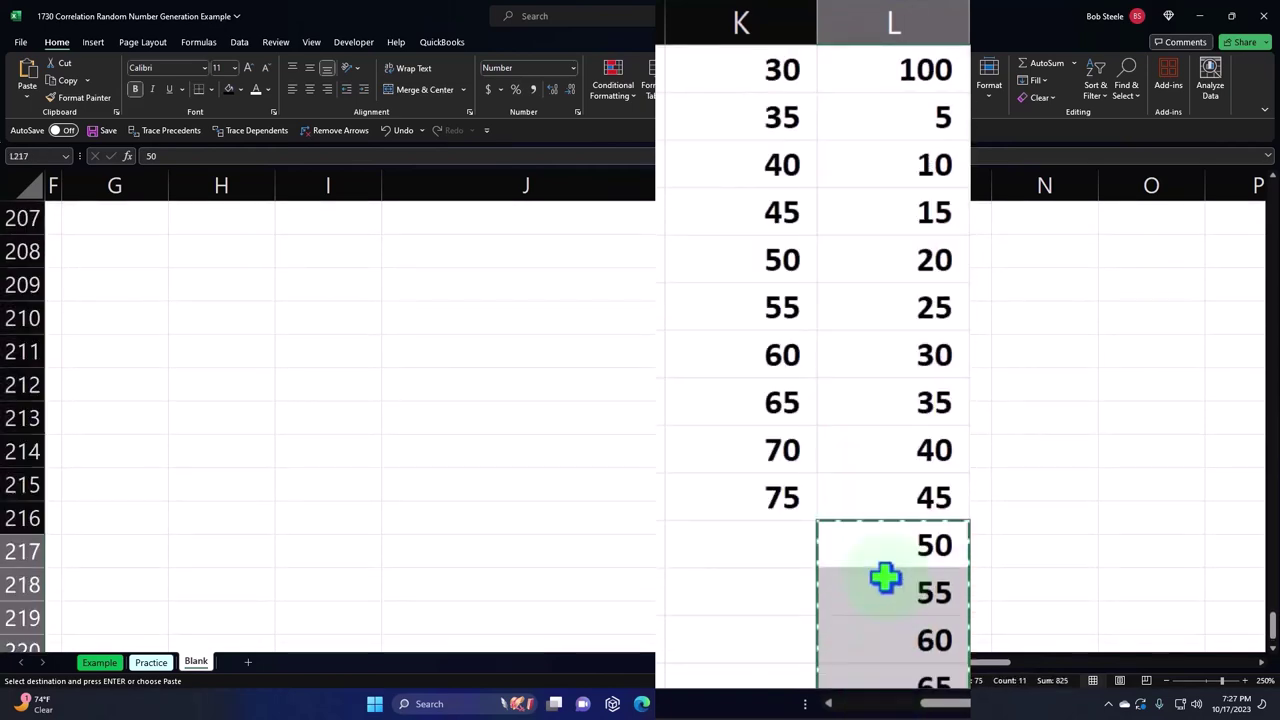
pyautogui.scroll(20, 884, 571)
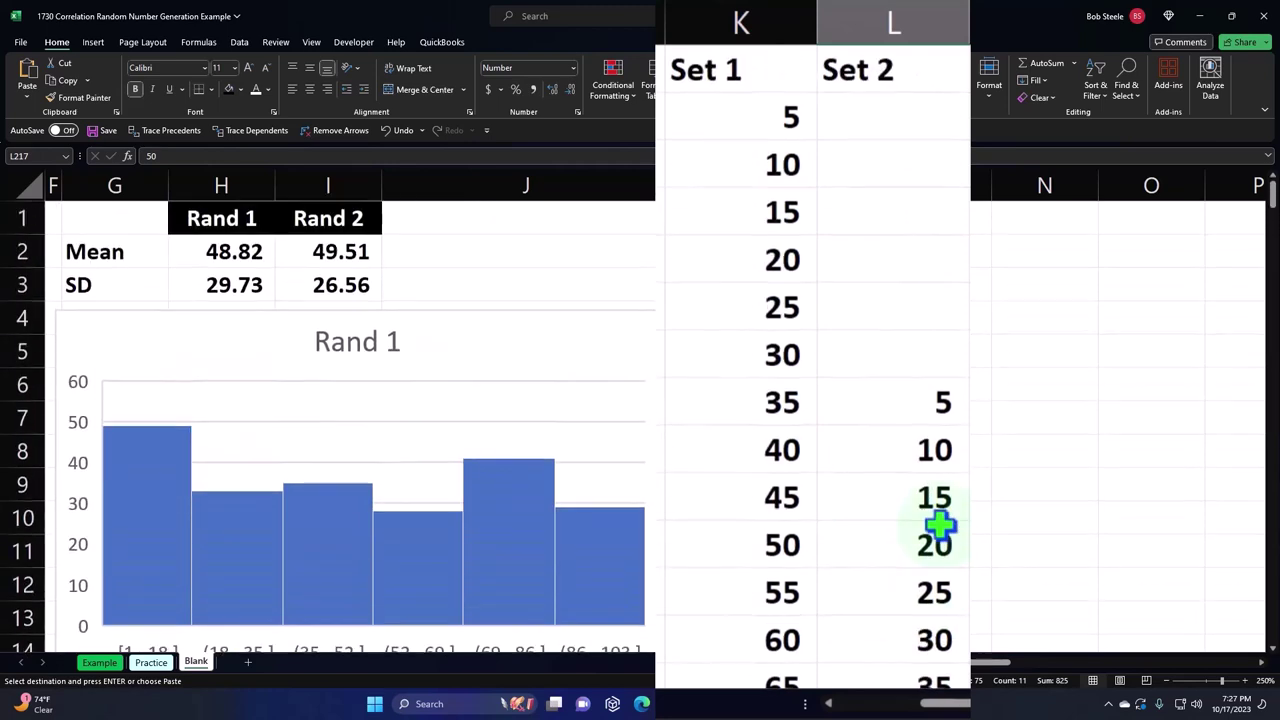
pyautogui.click(869, 120)
pyautogui.hotkey('ctrl', 'v')
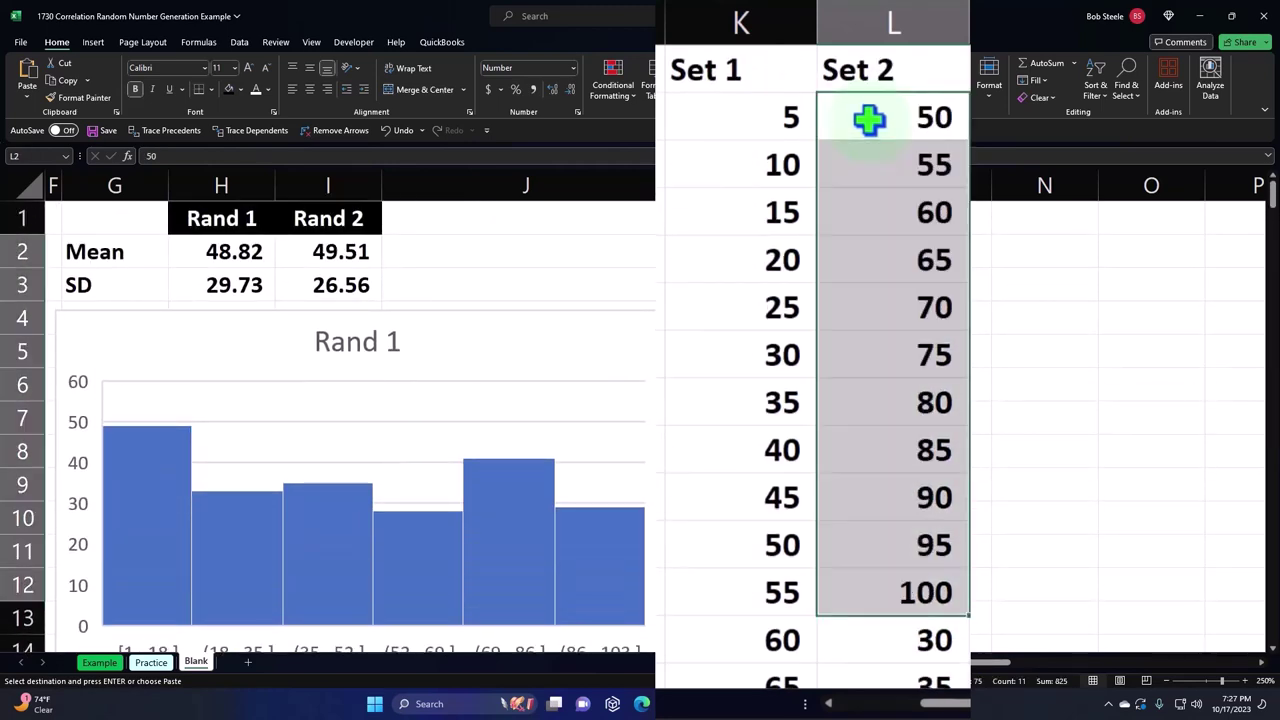
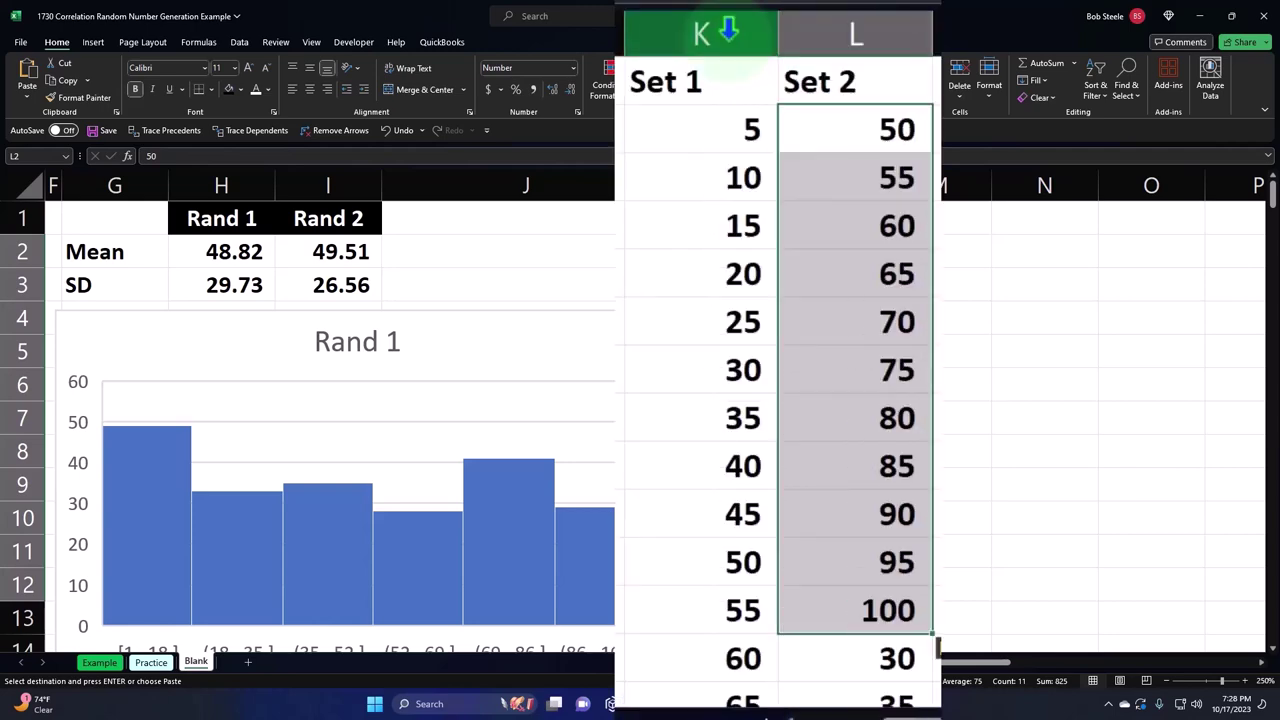
# Step: Insert a narrow empty column K before Set 1 with the header 'Rand 1'
pyautogui.click(740, 184)
pyautogui.rightClick(741, 289)
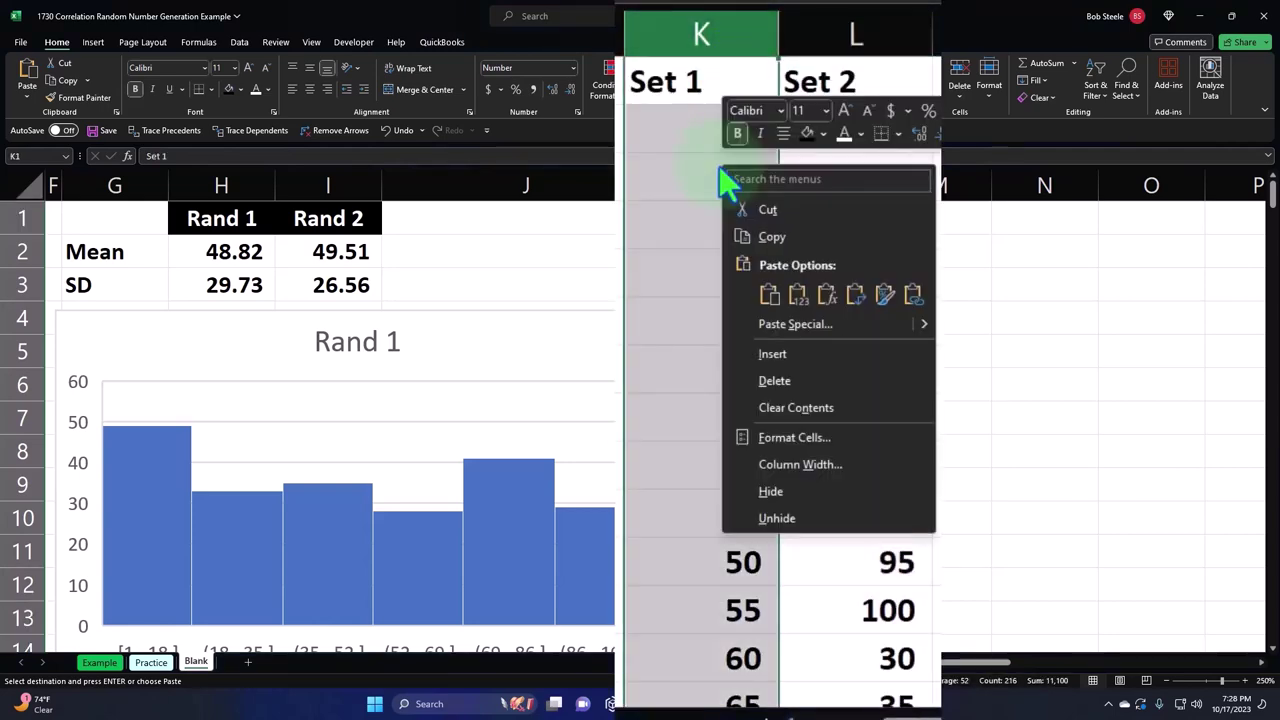
pyautogui.click(782, 404)
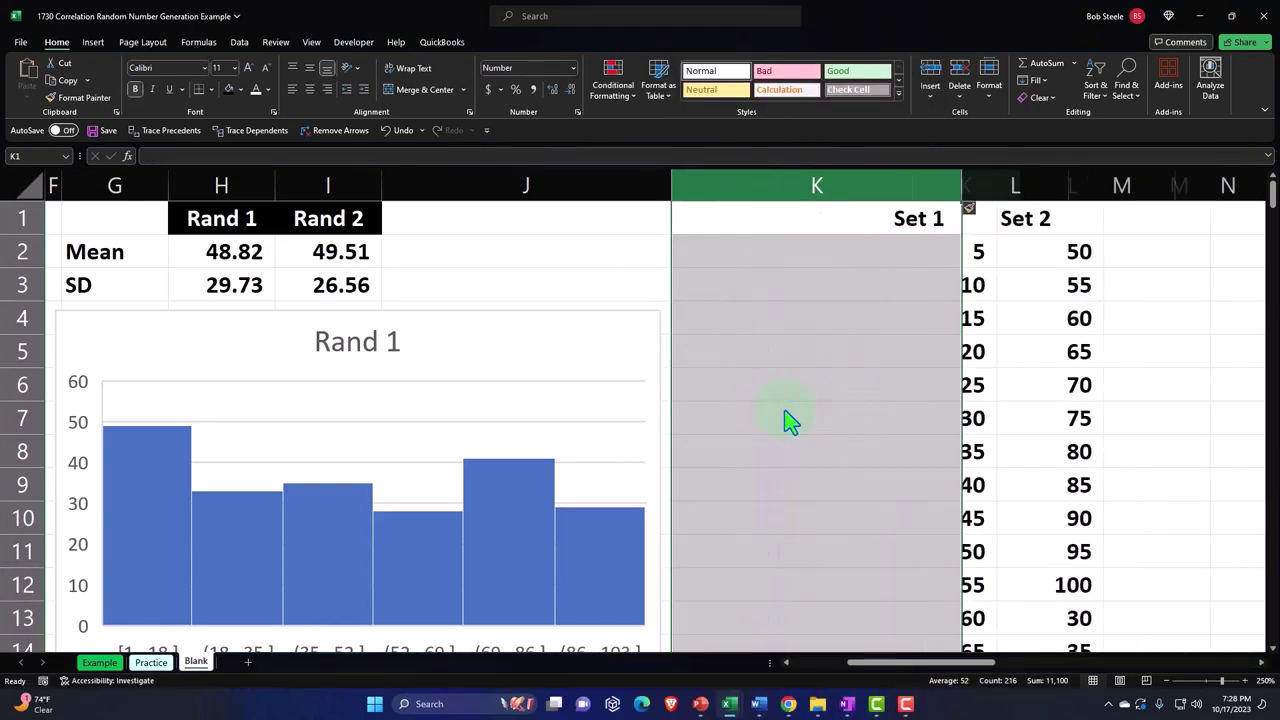
pyautogui.moveTo(958, 184); pyautogui.dragTo(763, 185)
pyautogui.click(733, 216)
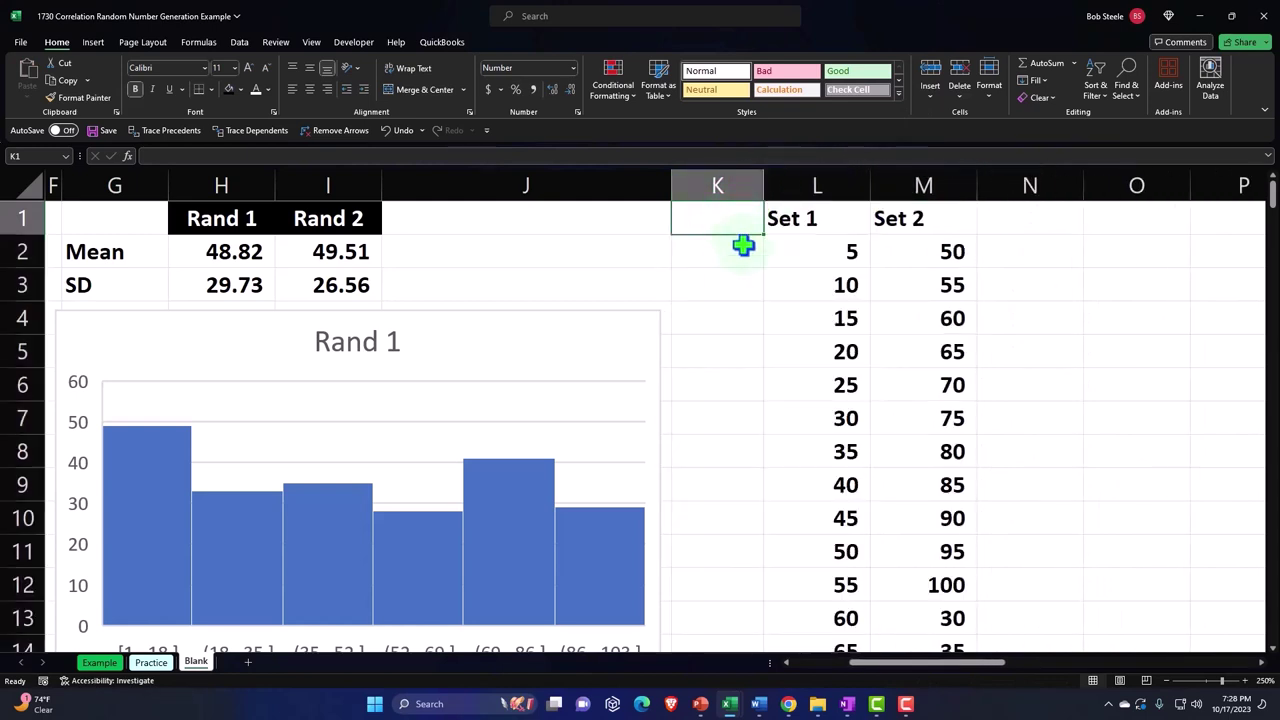
pyautogui.write('Rand 1')
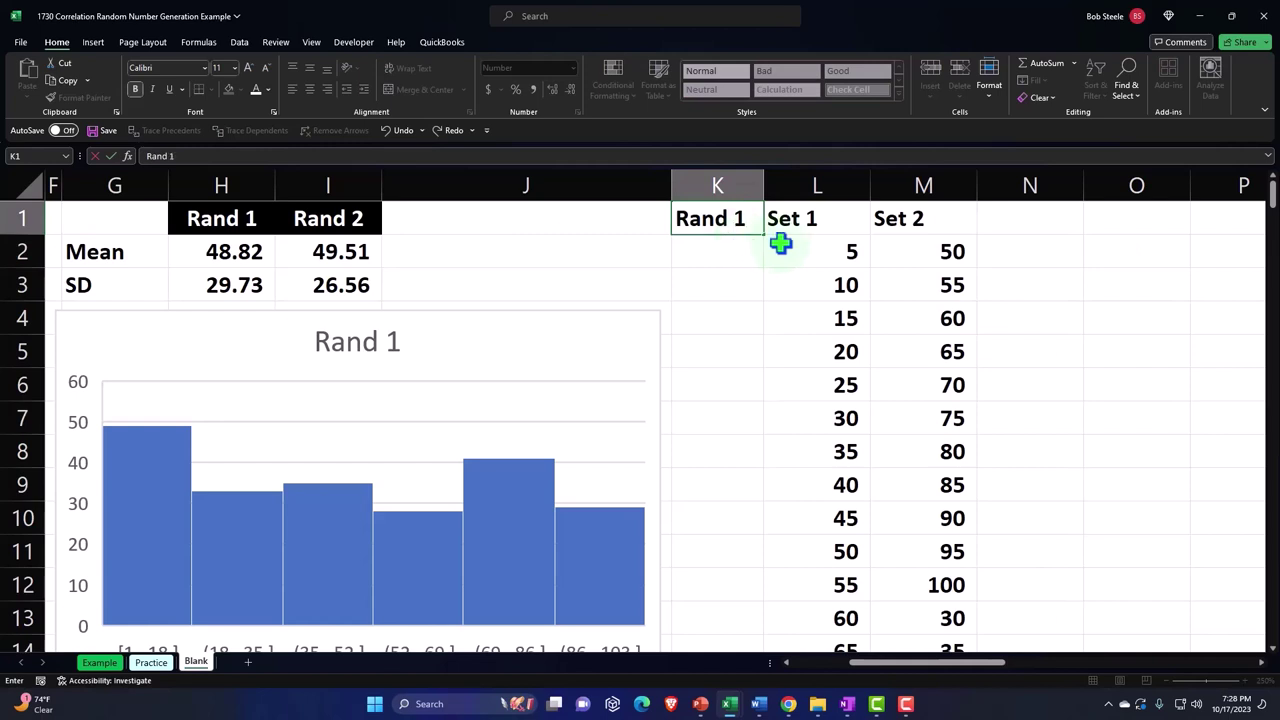
# Step: Insert an empty column M before Set 2 with the header 'Rand 2'
pyautogui.click(923, 185)
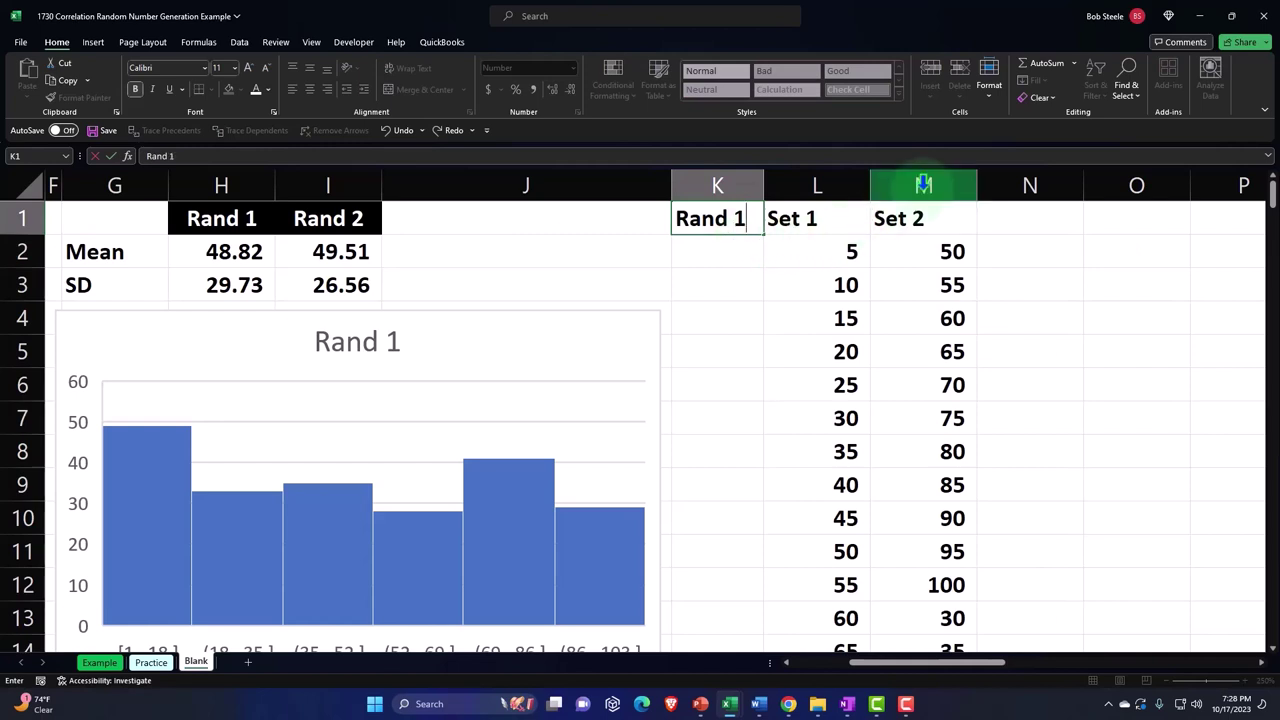
pyautogui.rightClick(929, 187)
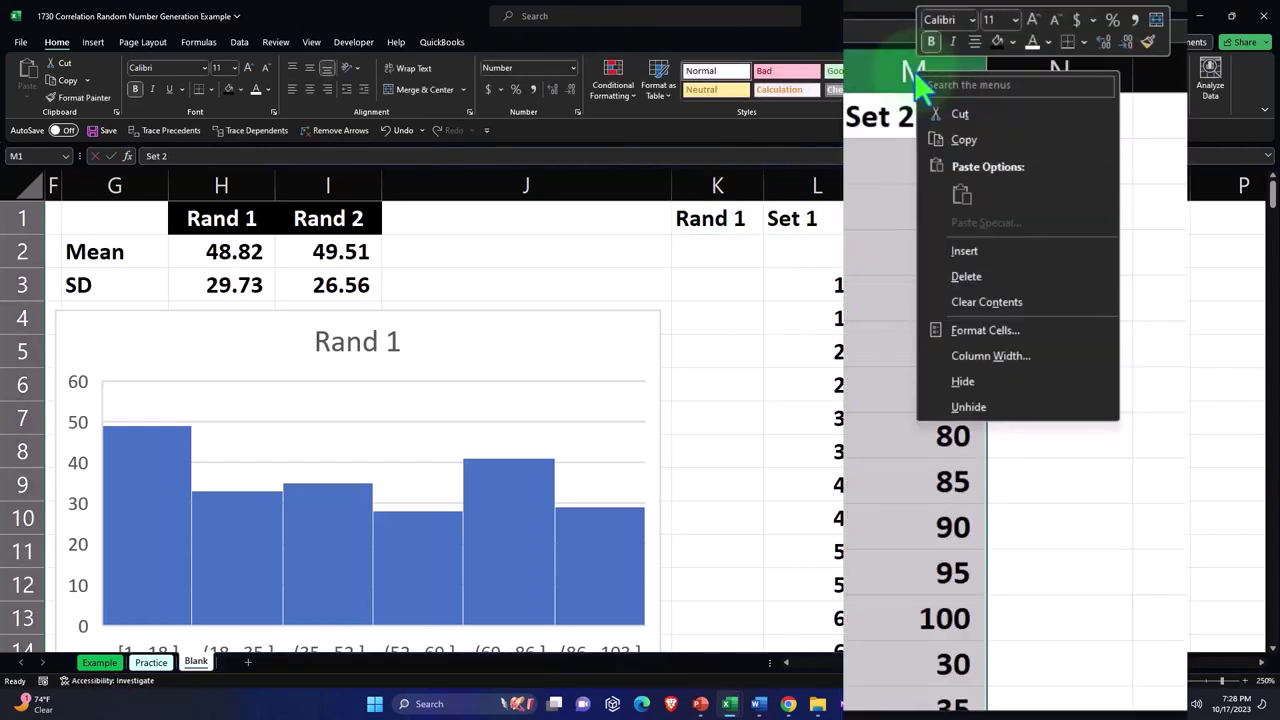
pyautogui.click(962, 251)
pyautogui.click(926, 218)
pyautogui.write('Rand 2')
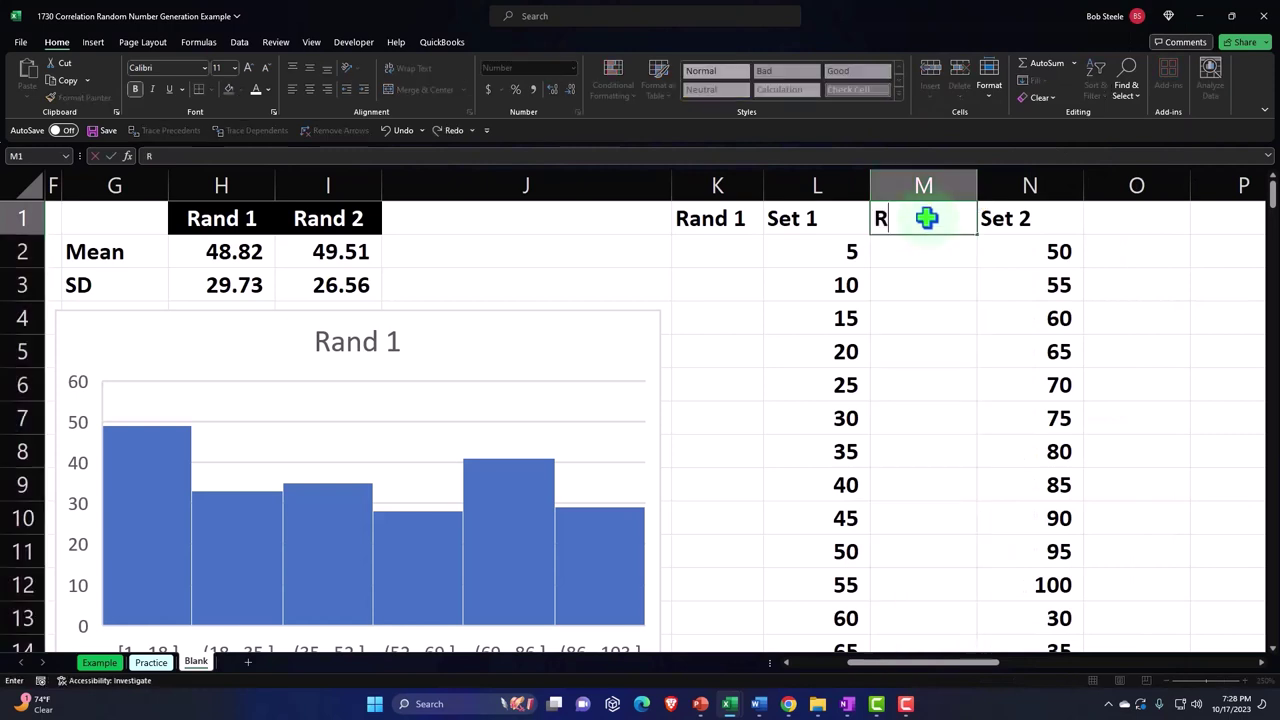
pyautogui.press('Return')
pyautogui.press('Left')
pyautogui.press('Left')
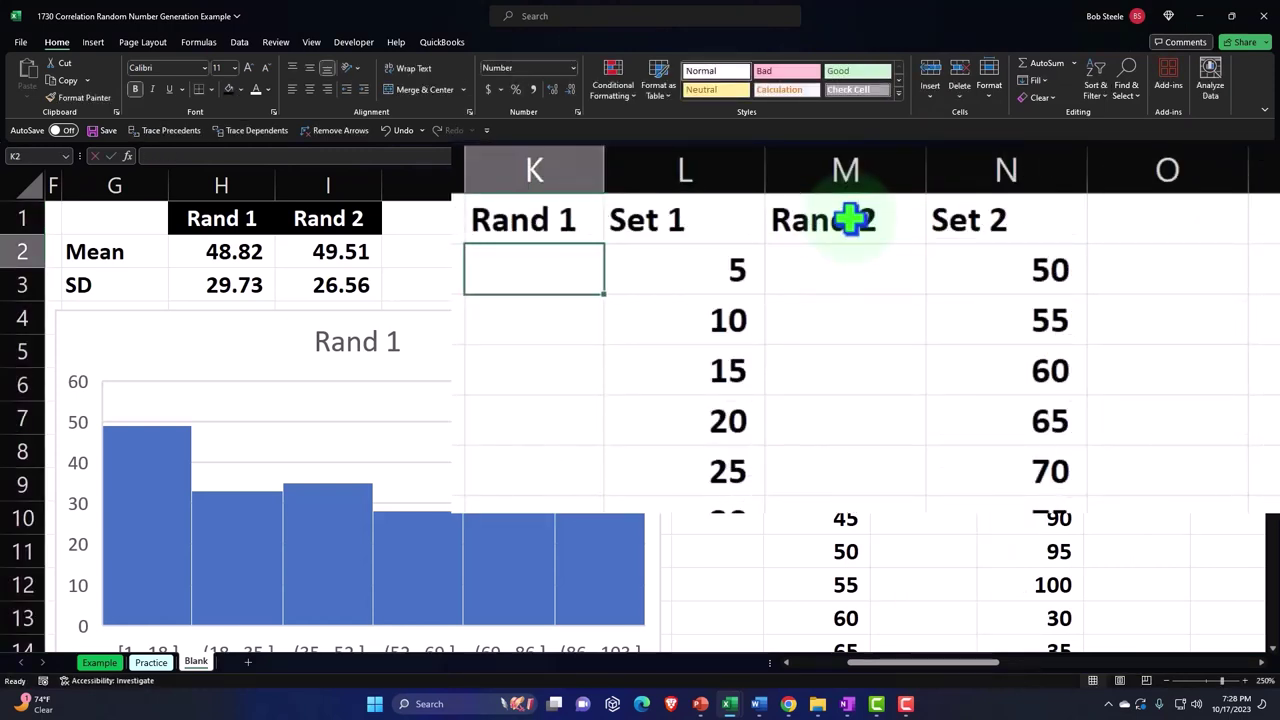
# Step: Enter =RAND() in K2, show one more decimal place, and fill it down column K
pyautogui.write('=ran')
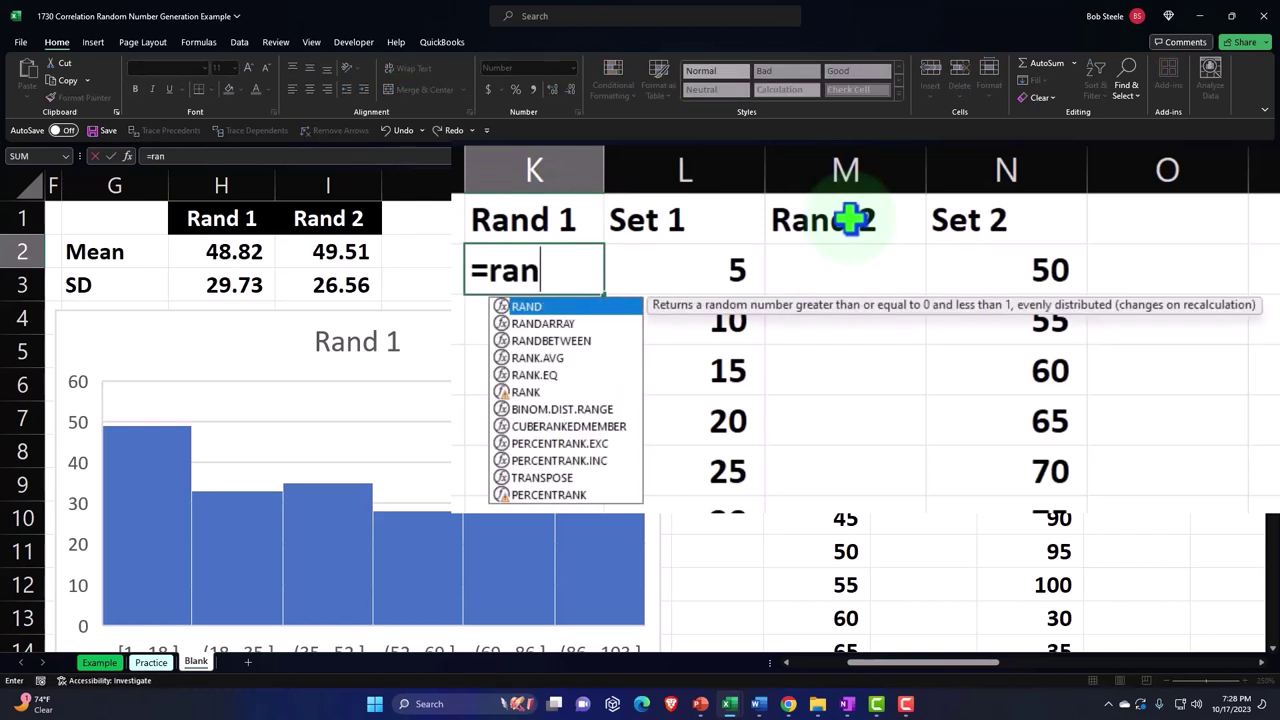
pyautogui.press('Tab')
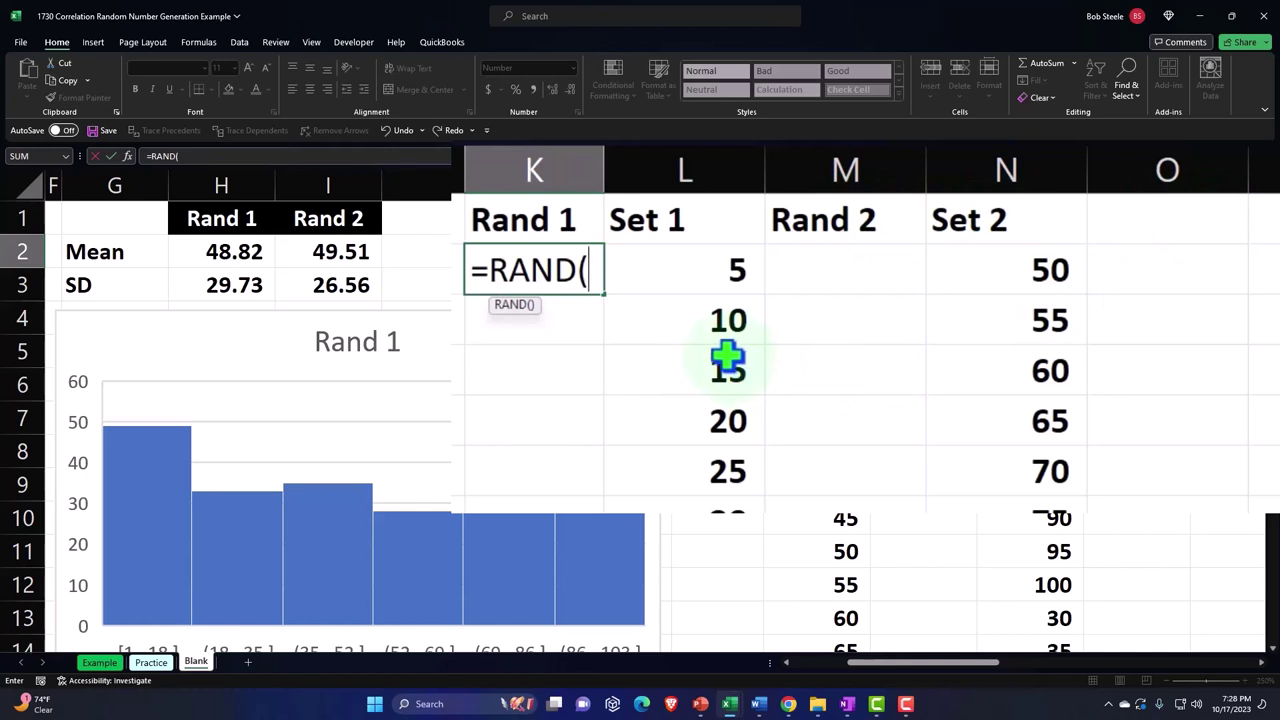
pyautogui.press('Return')
pyautogui.press('Up')
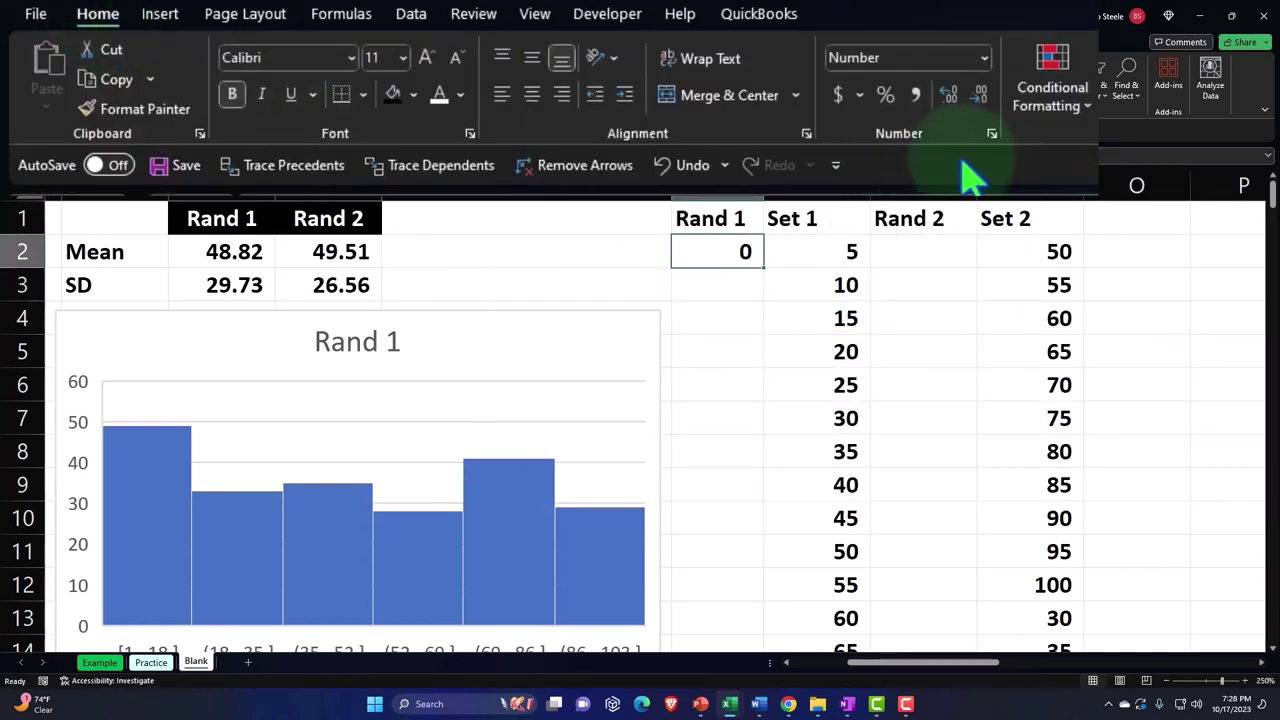
pyautogui.click(551, 91)
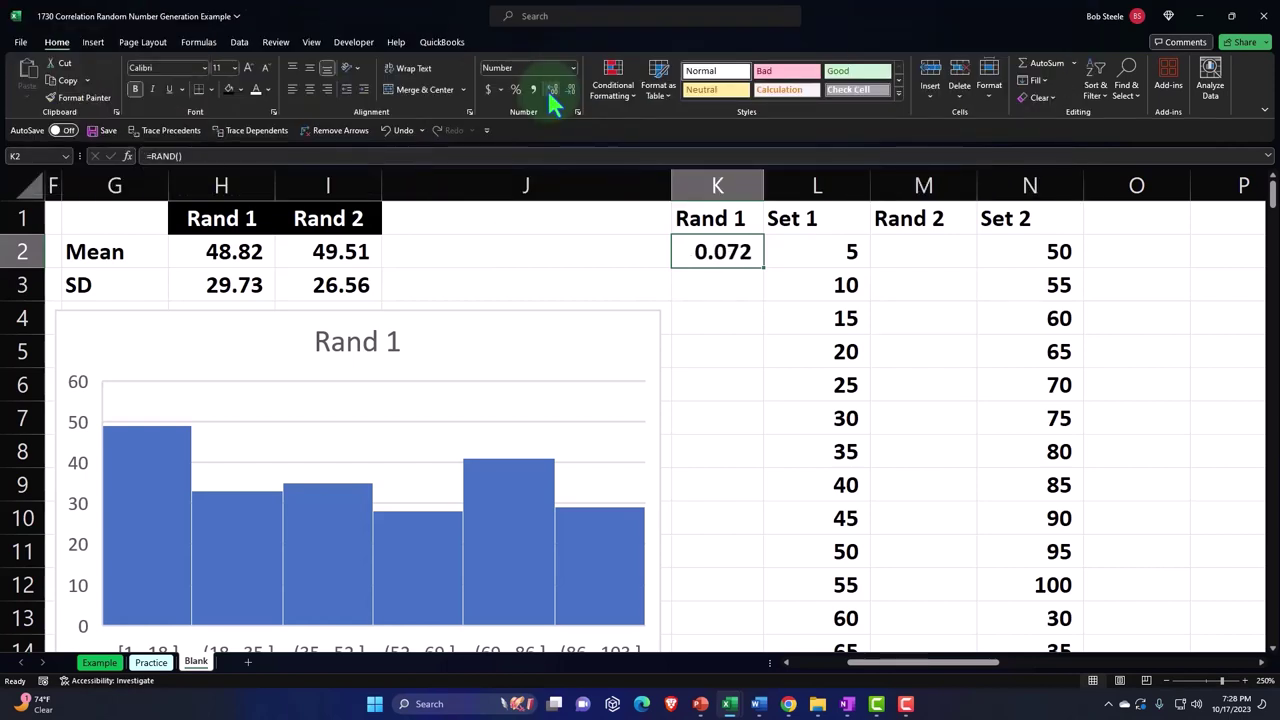
pyautogui.doubleClick(764, 268)
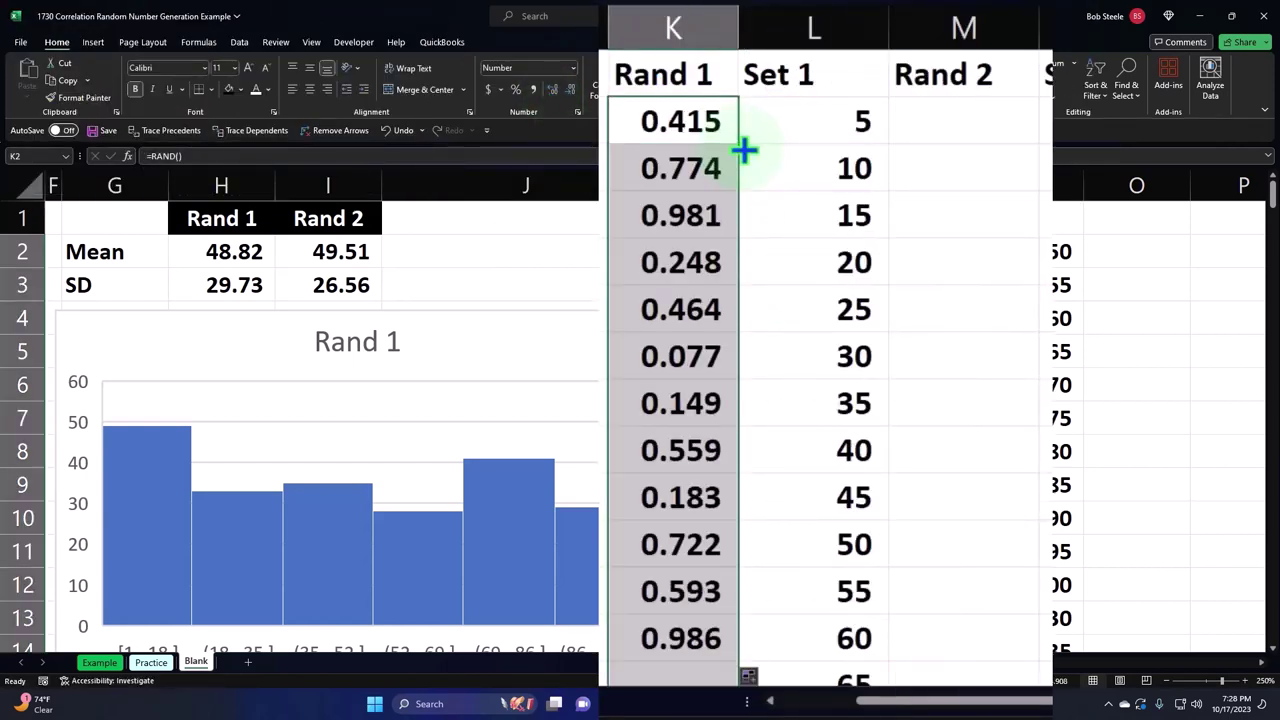
# Step: Copy the K2 RAND formula to M2 and fill it down column M
pyautogui.click(697, 123)
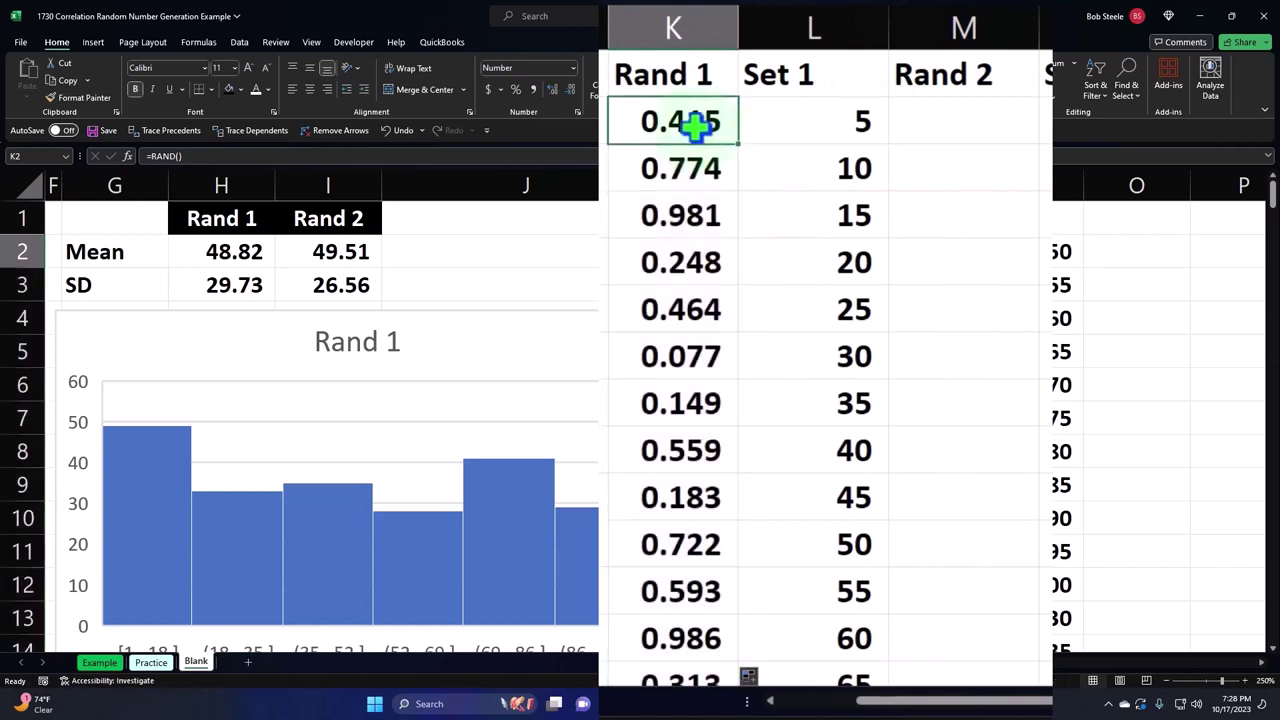
pyautogui.hotkey('ctrl', 'c')
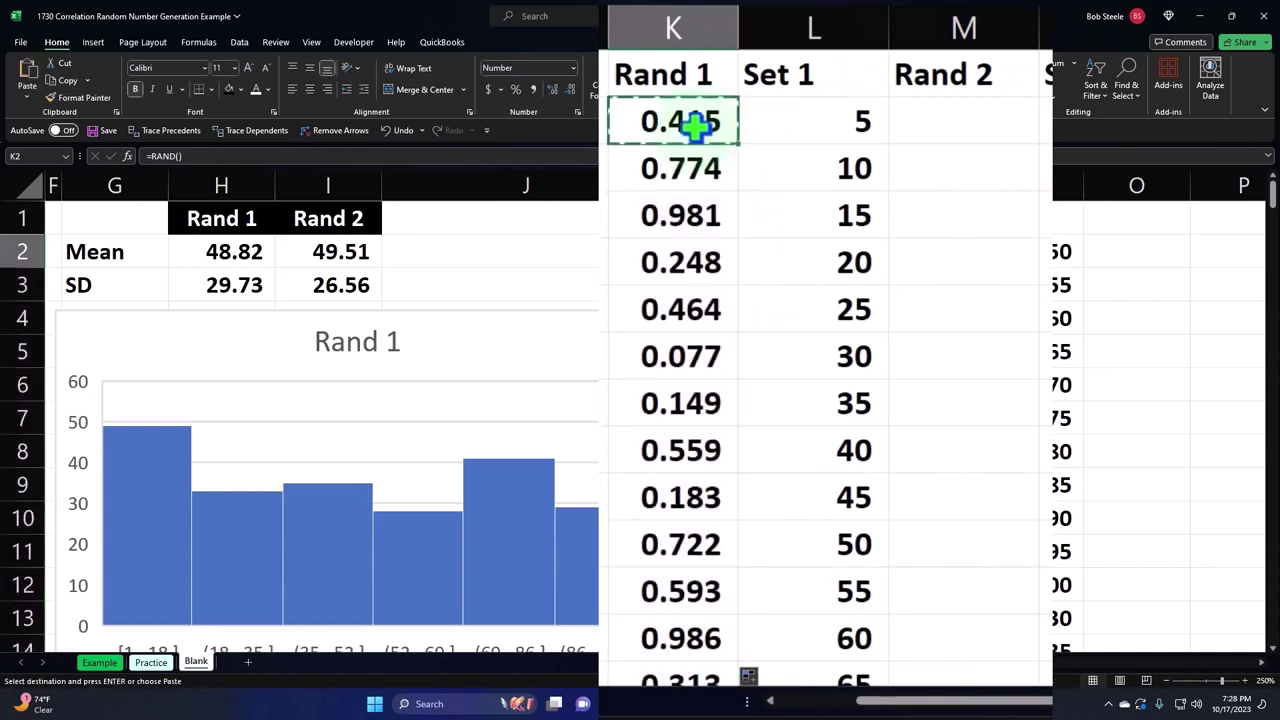
pyautogui.click(962, 124)
pyautogui.hotkey('ctrl', 'v')
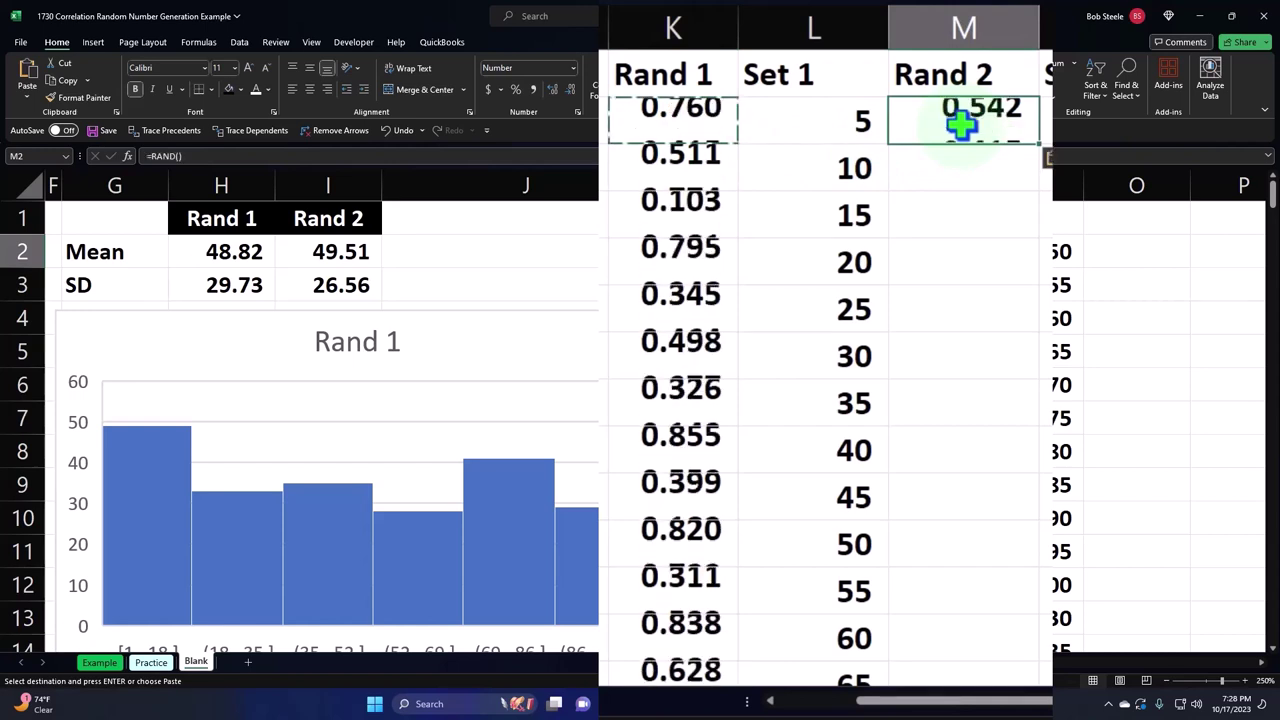
pyautogui.doubleClick(1043, 148)
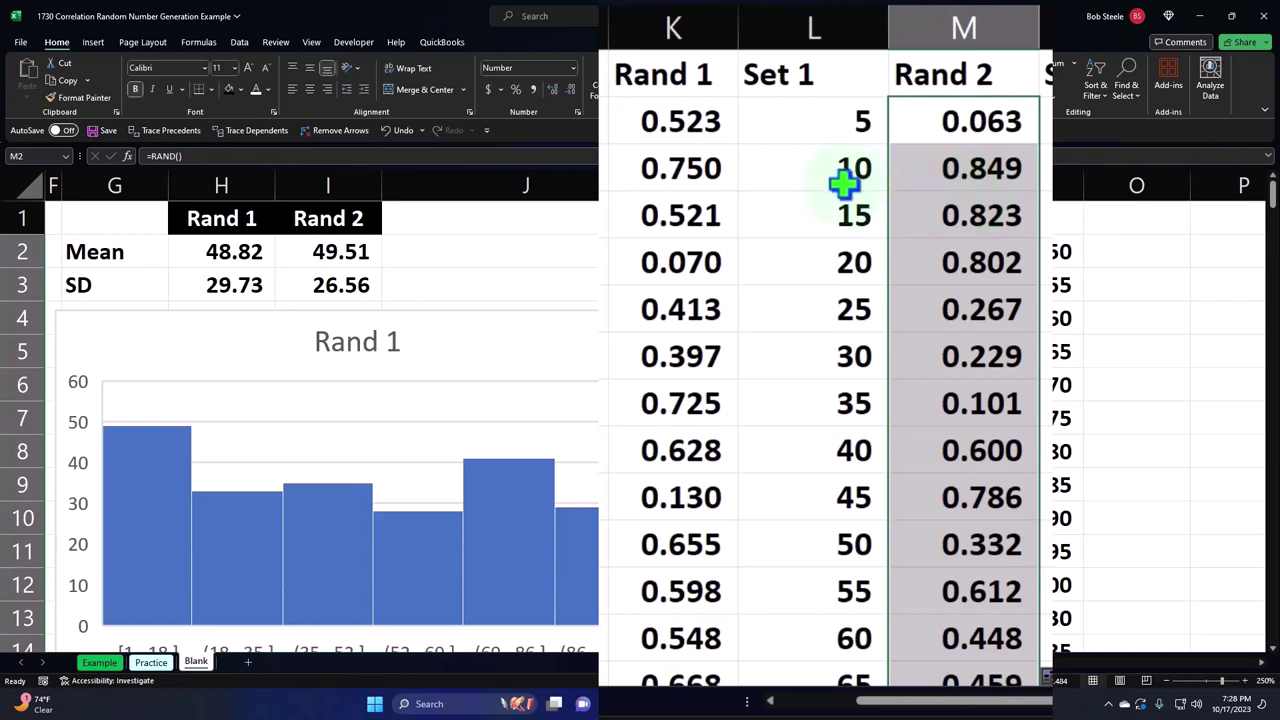
pyautogui.click(829, 287)
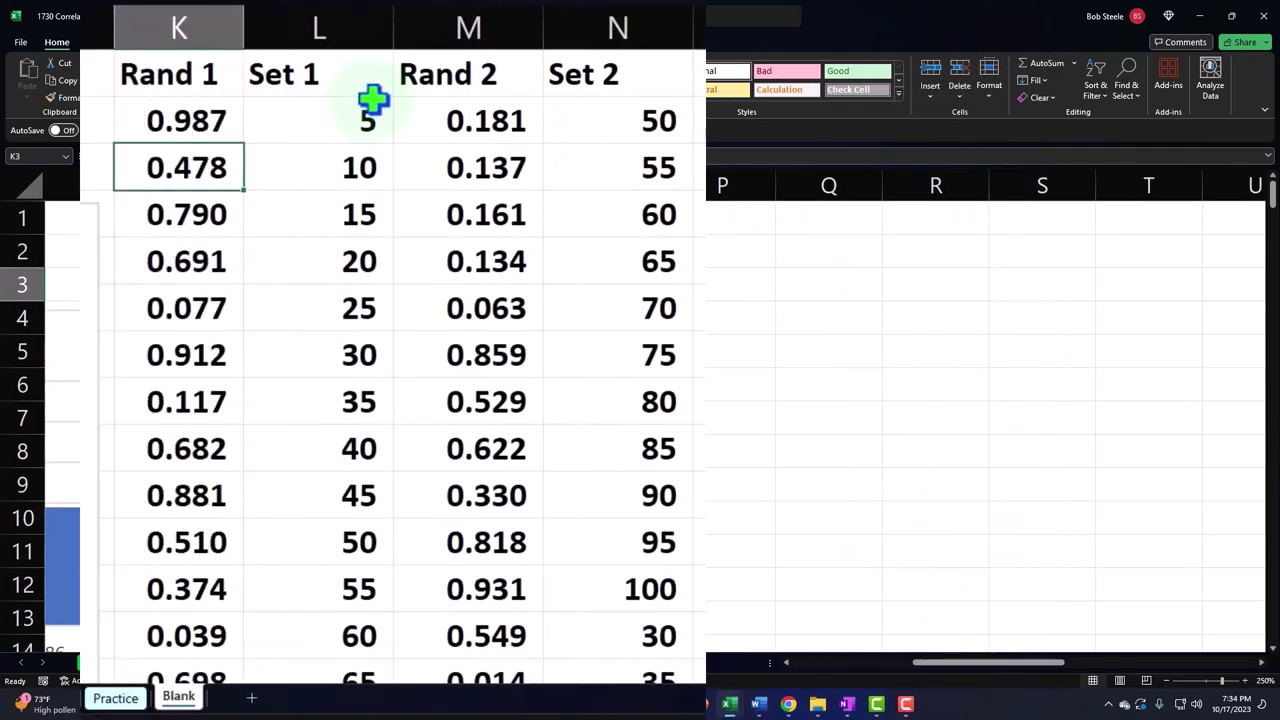
# Step: Insert a narrow blank column M between Set 1 and Rand 2
pyautogui.click(457, 31)
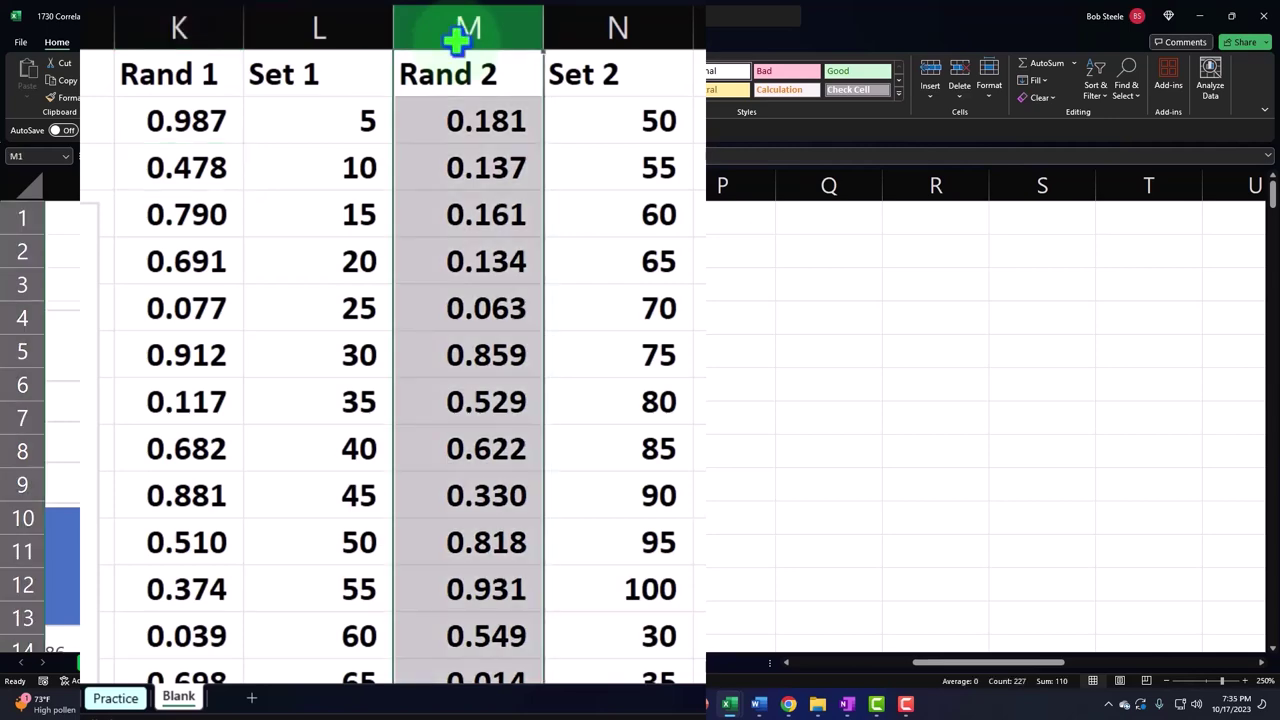
pyautogui.rightClick(464, 141)
pyautogui.click(514, 317)
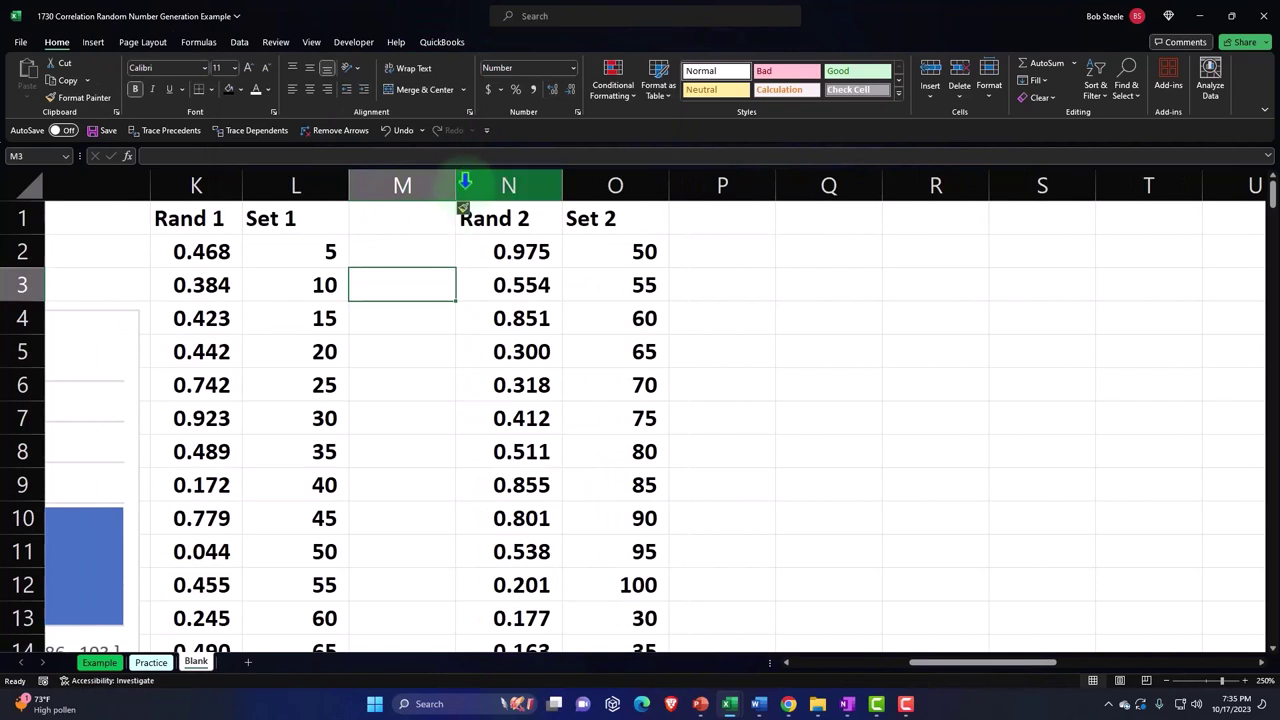
pyautogui.moveTo(465, 183); pyautogui.dragTo(371, 187)
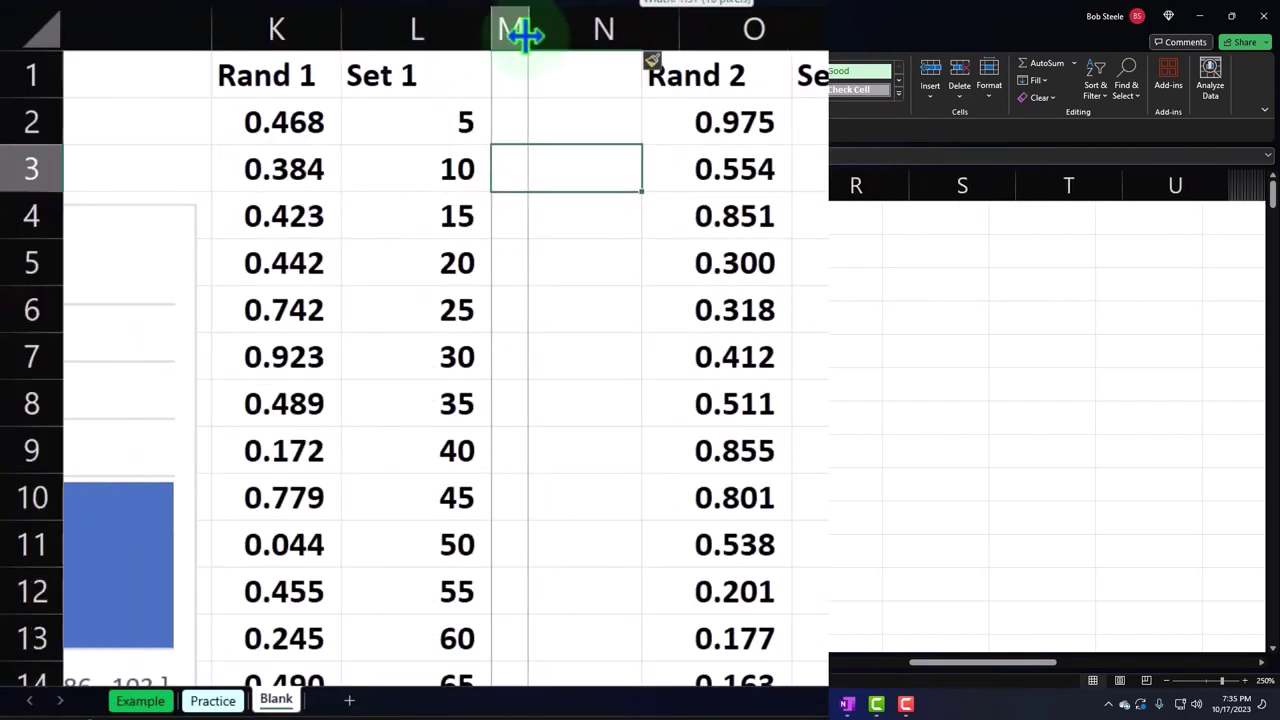
pyautogui.moveTo(527, 35); pyautogui.dragTo(511, 30)
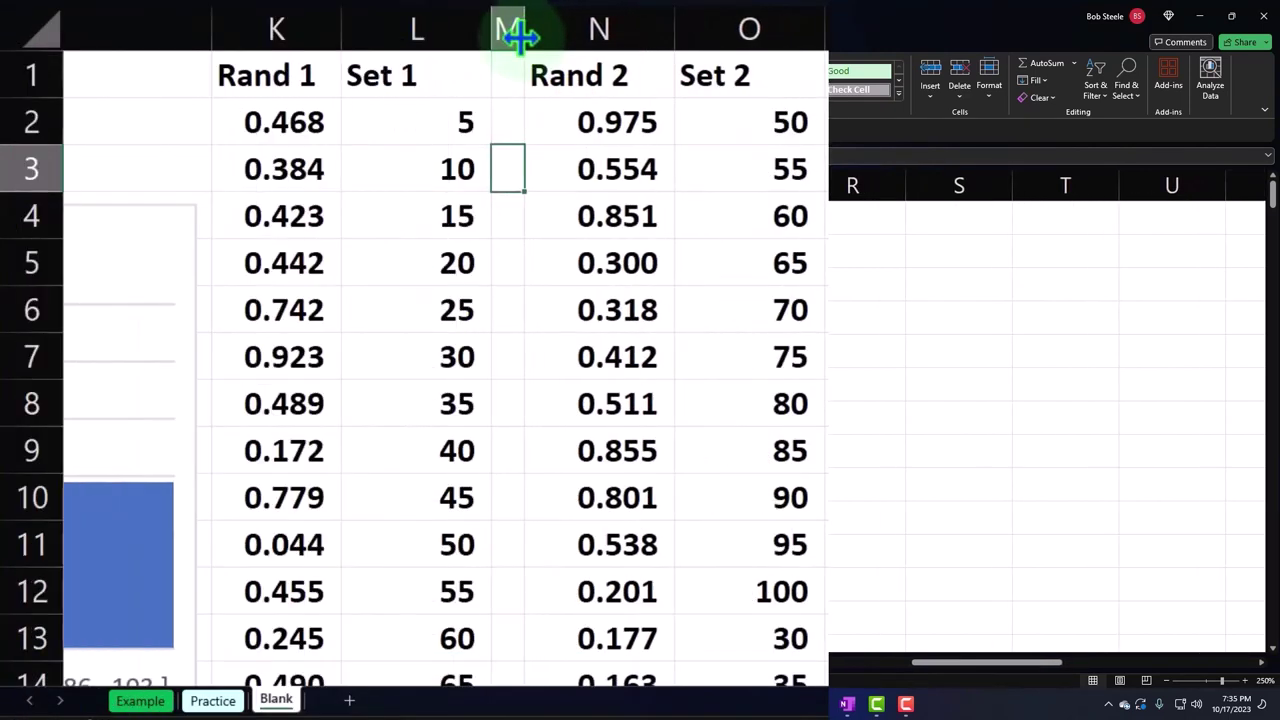
pyautogui.click(328, 186)
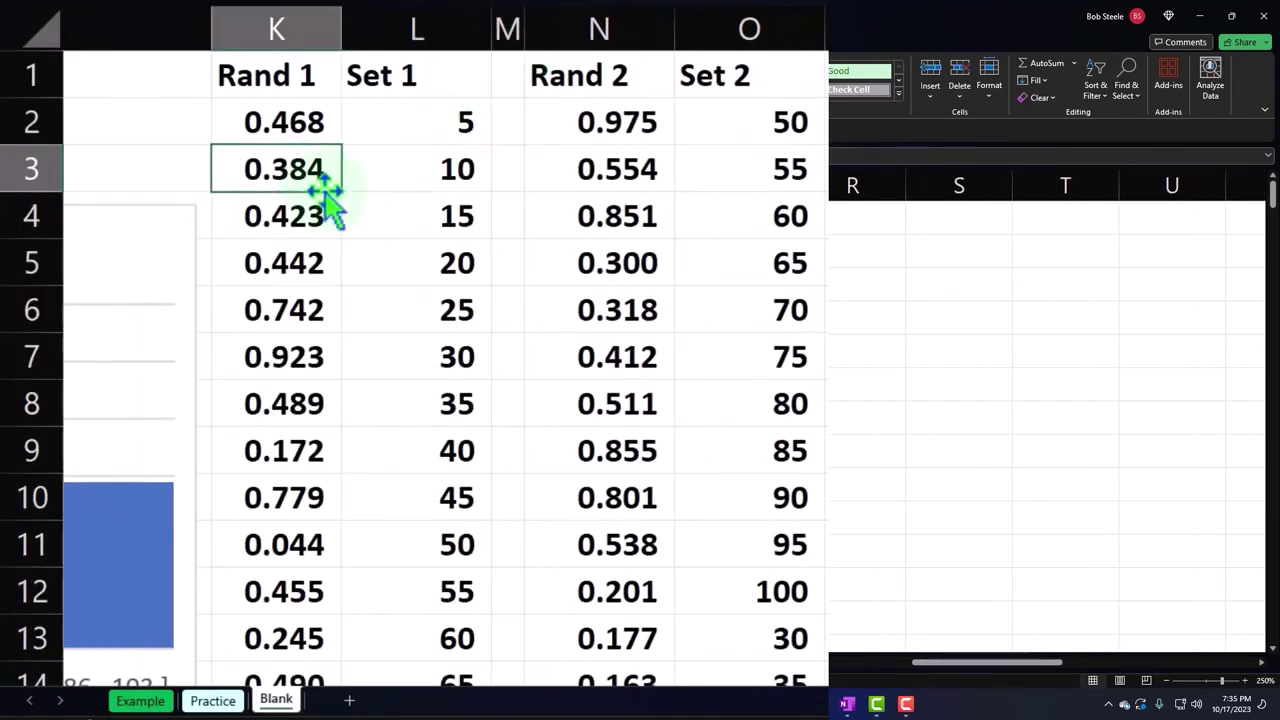
# Step: Delete the leftover values in K217:O228 so all columns end at row 216
pyautogui.scroll(-13, 358, 260)
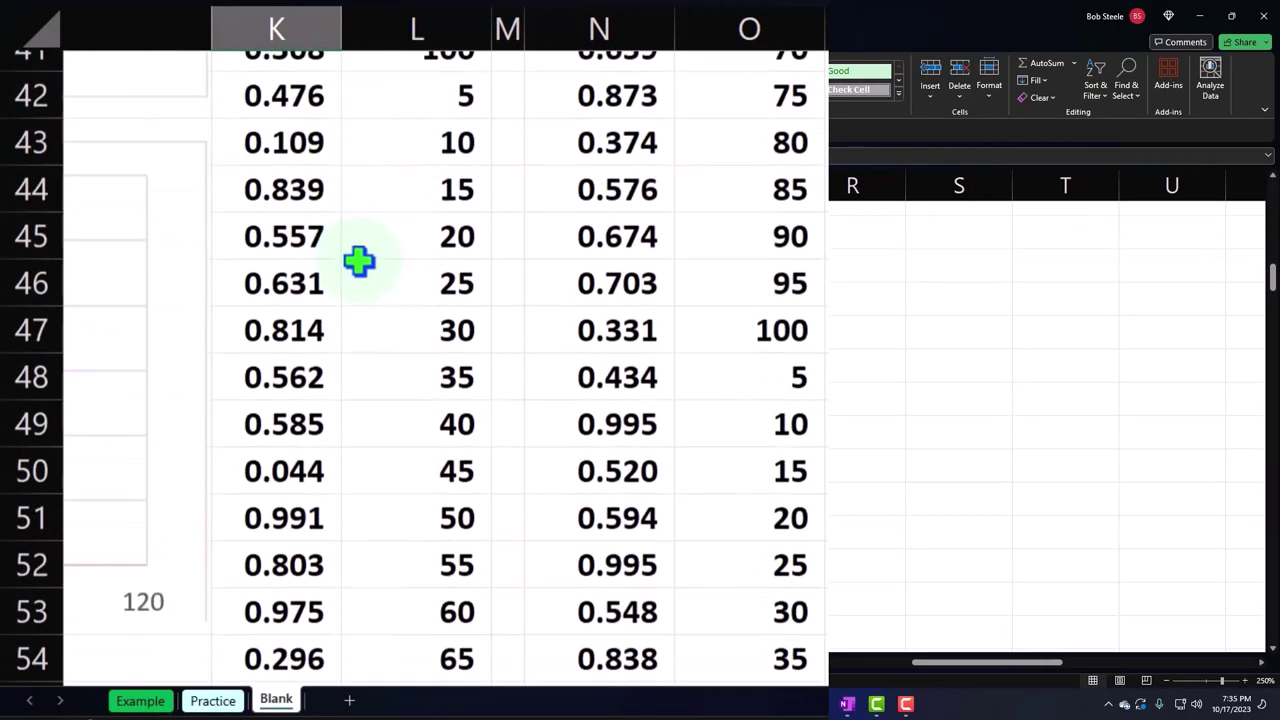
pyautogui.scroll(-20, 358, 260)
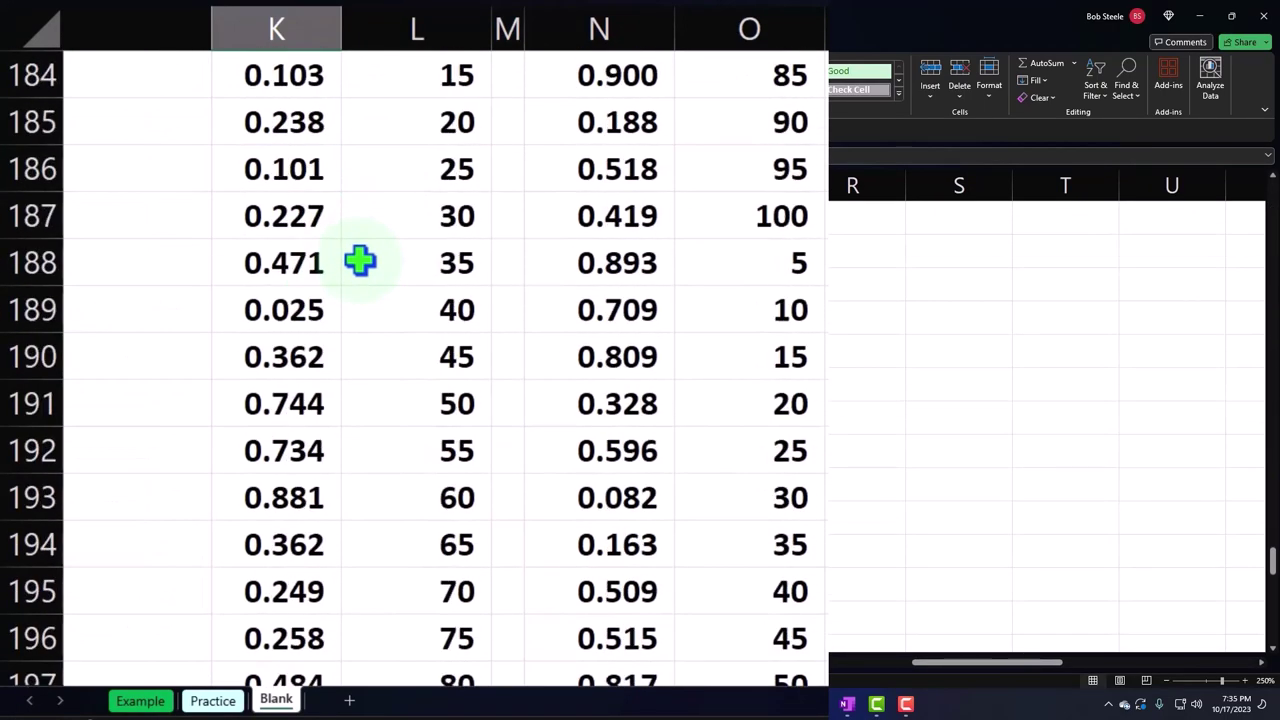
pyautogui.scroll(-11, 358, 260)
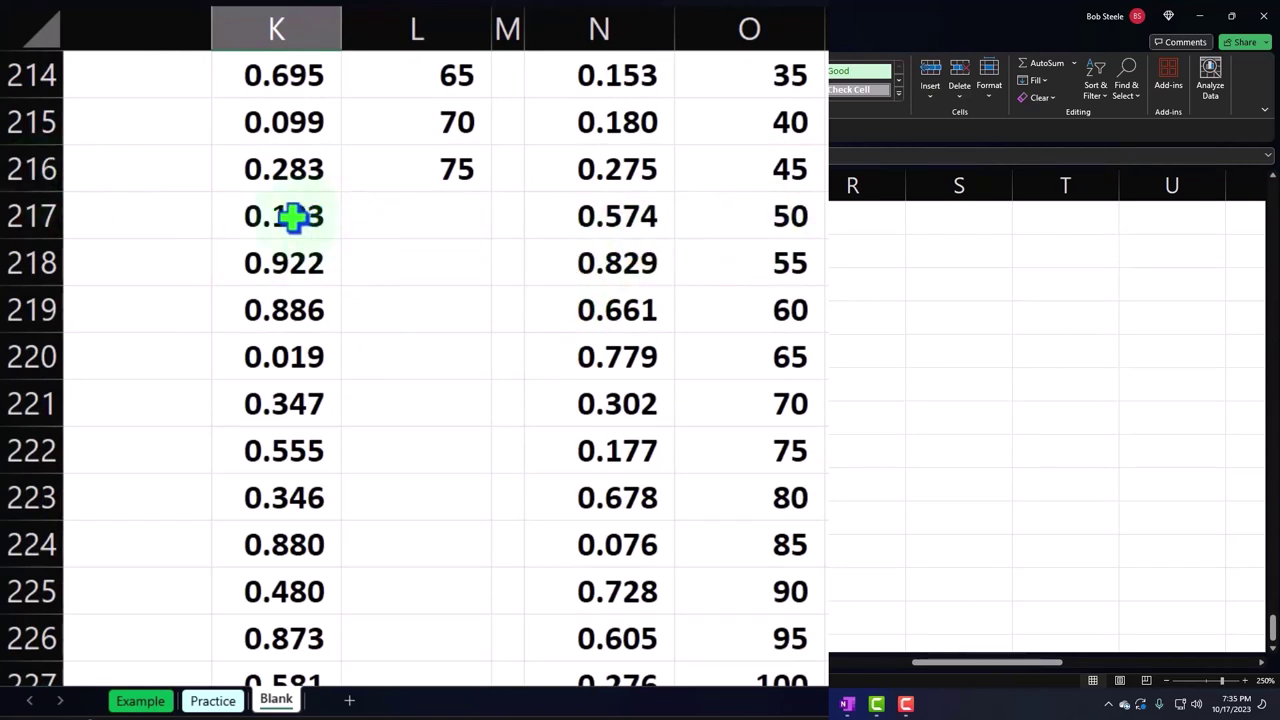
pyautogui.moveTo(292, 217); pyautogui.dragTo(708, 640)
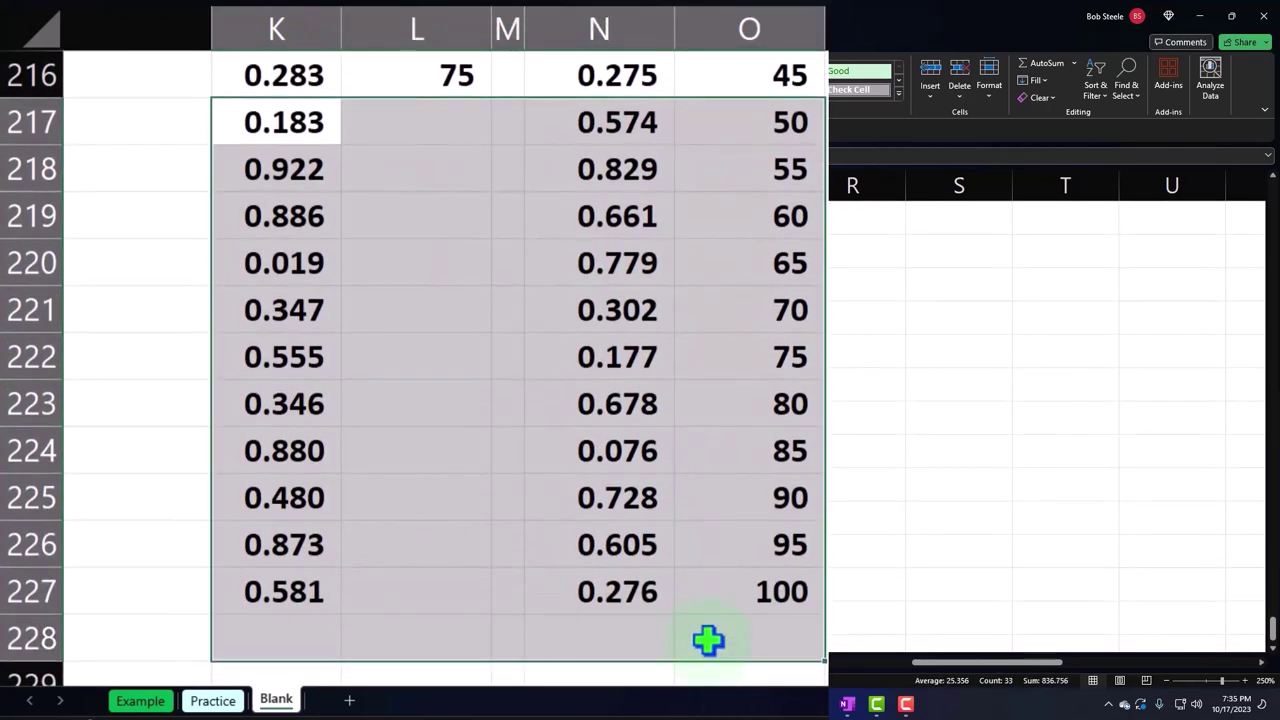
pyautogui.press('Delete')
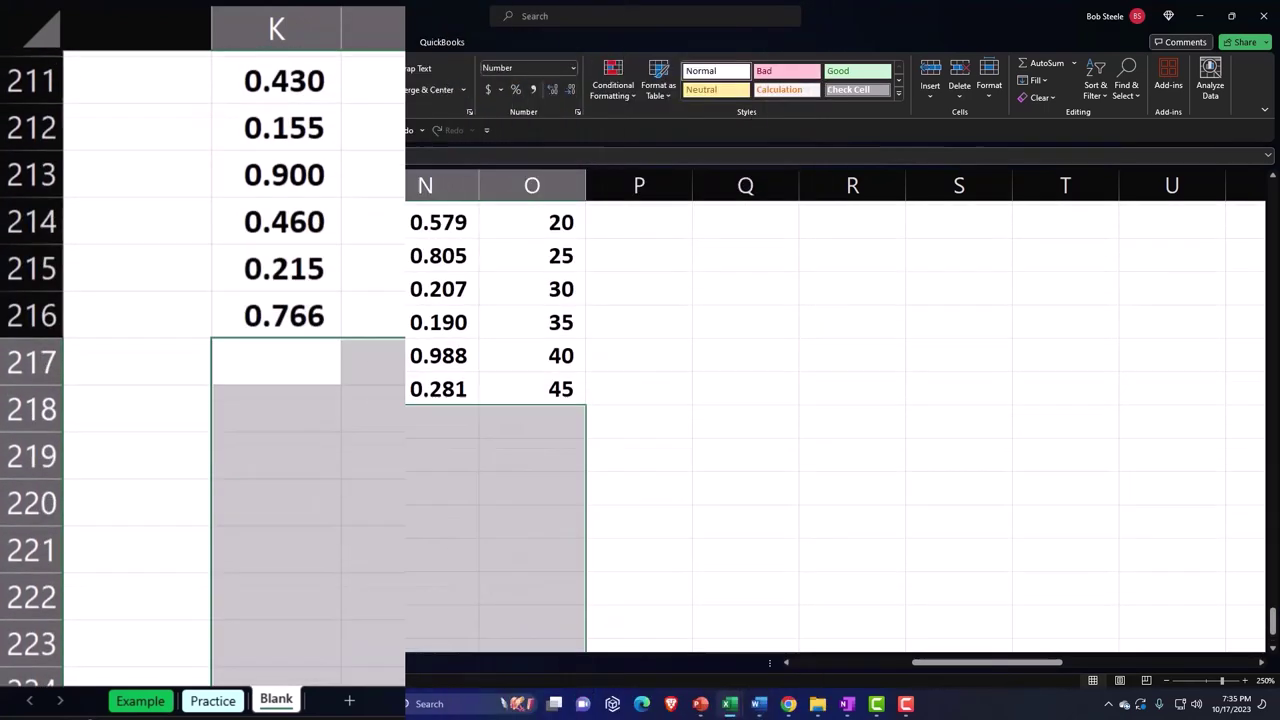
pyautogui.moveTo(1271, 620); pyautogui.dragTo(1249, 154)
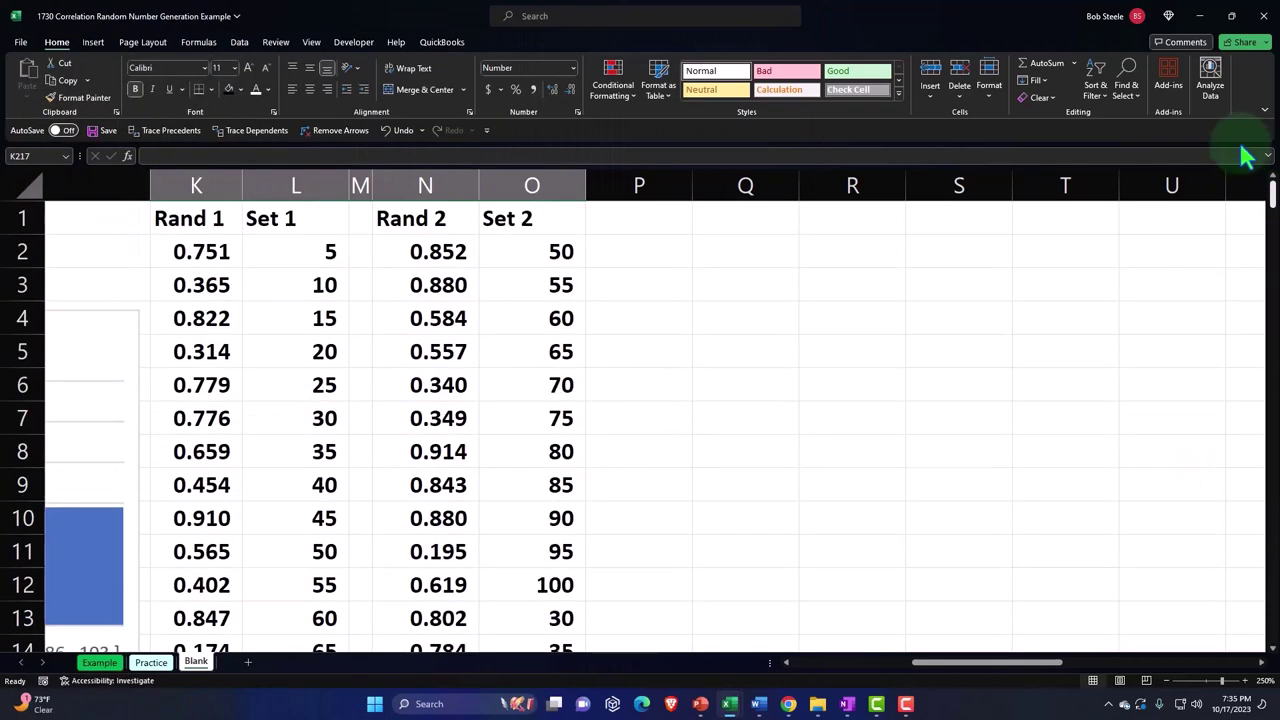
# Step: Format the Rand 1/Set 1 data in K1:L216 as a table
pyautogui.click(219, 284)
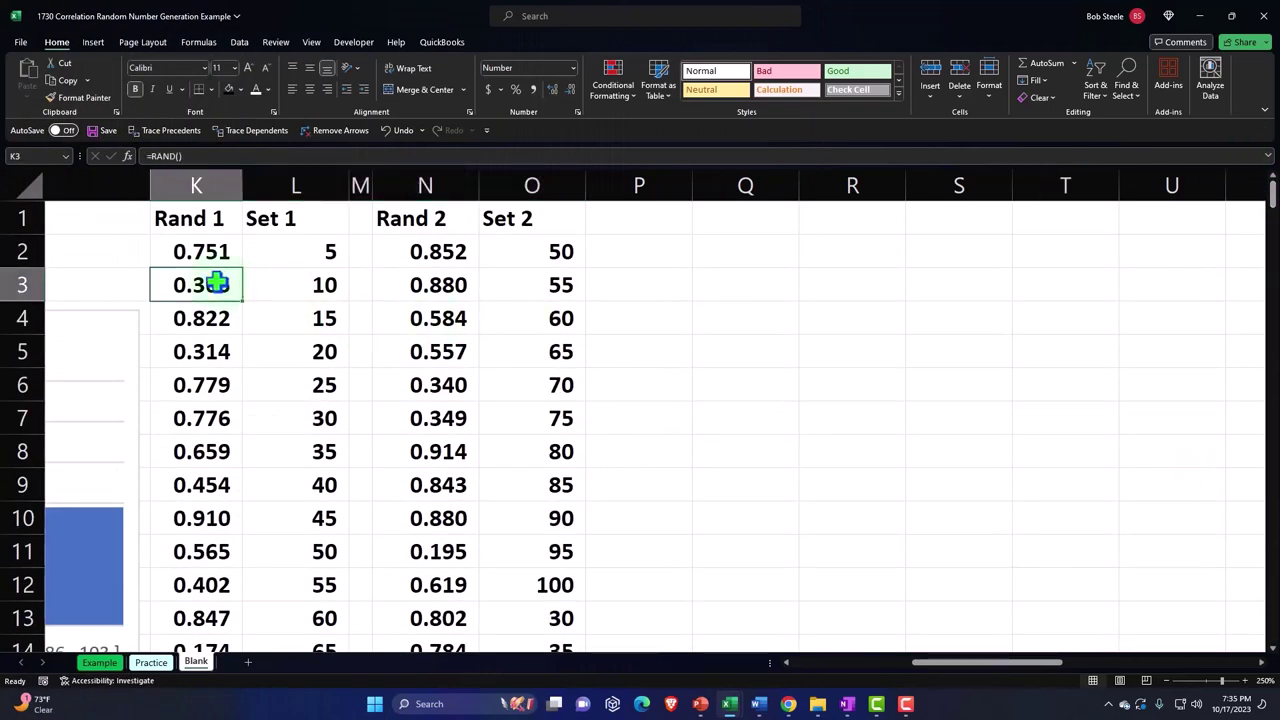
pyautogui.click(93, 42)
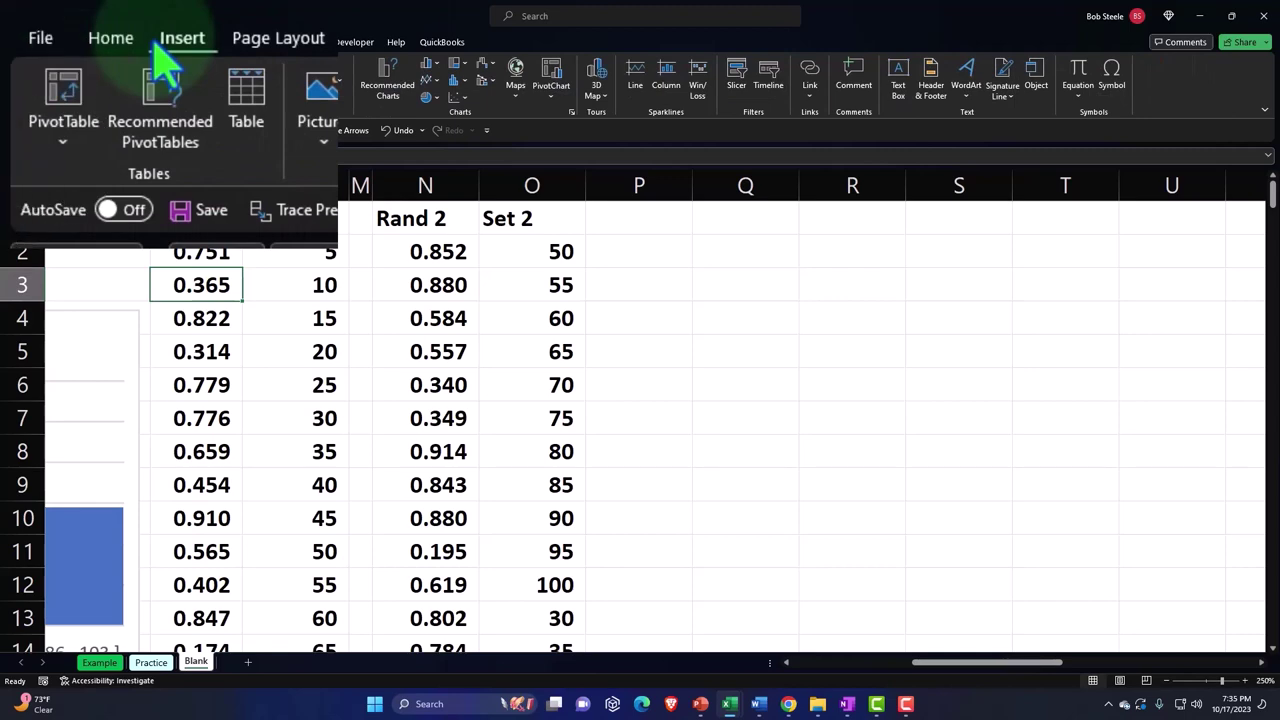
pyautogui.click(248, 100)
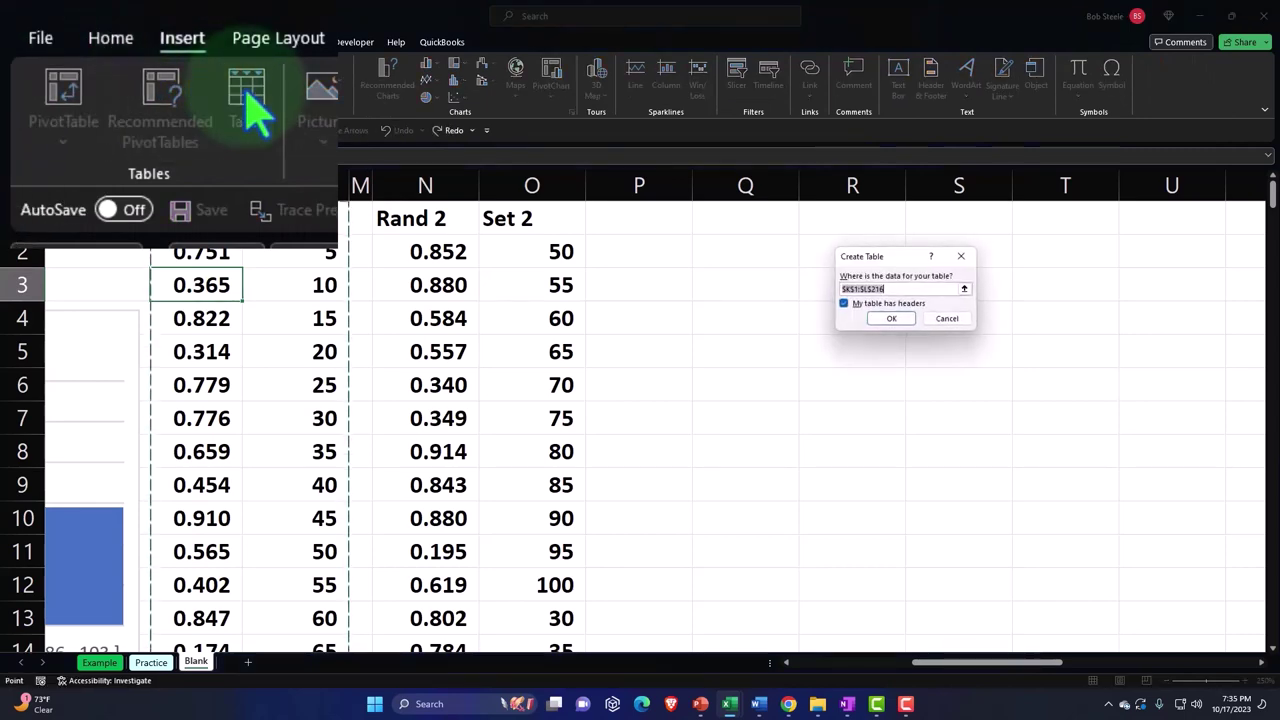
pyautogui.click(891, 319)
# Step: Format the Rand 2/Set 2 data in N1:O216 as a table
pyautogui.click(462, 297)
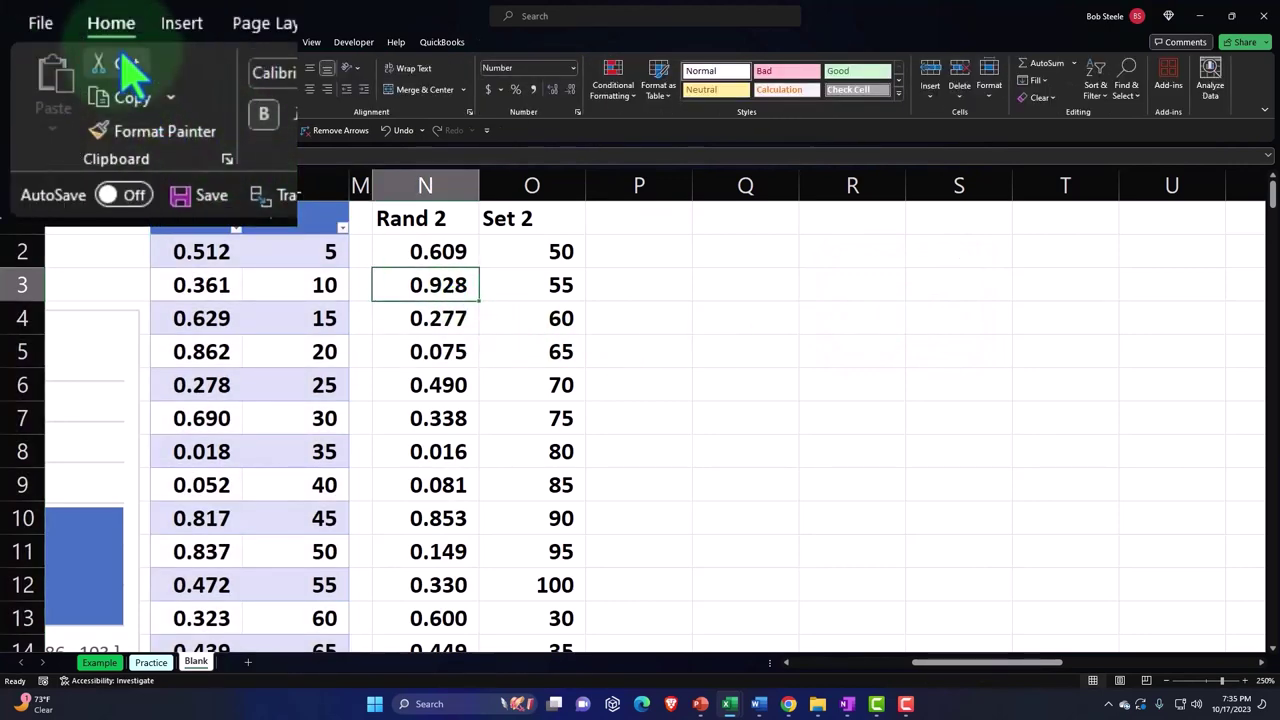
pyautogui.click(181, 24)
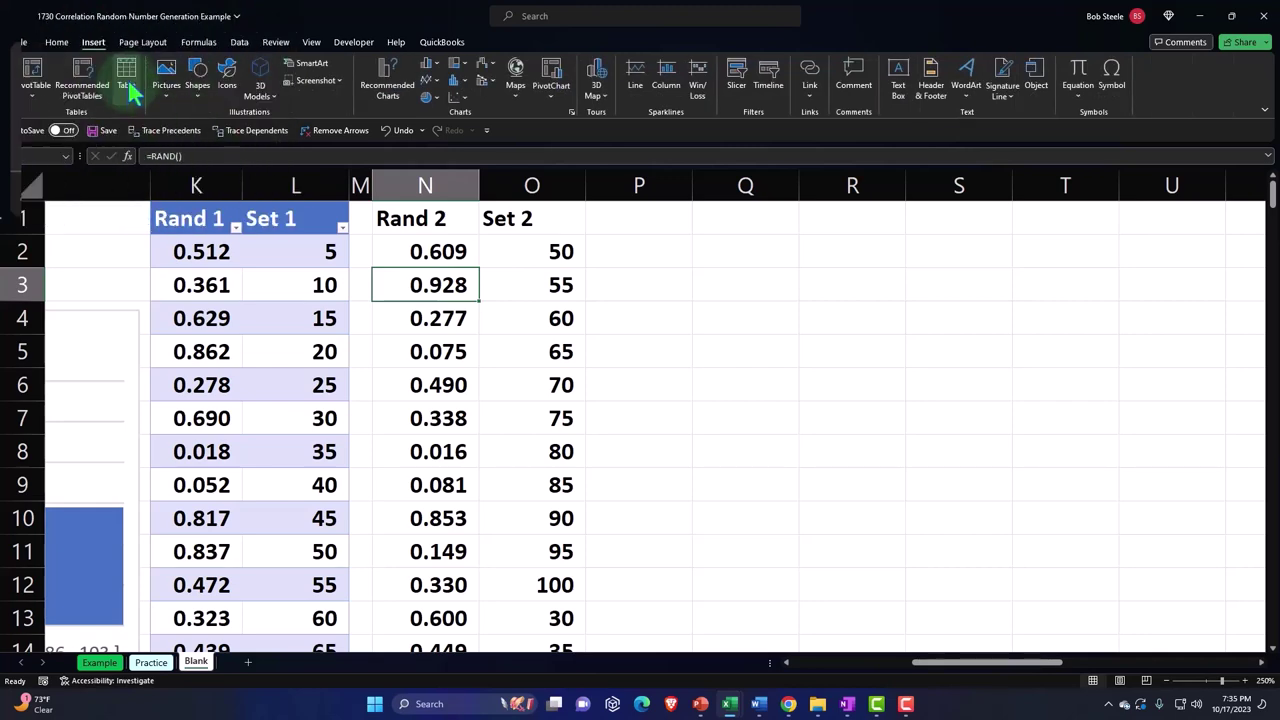
pyautogui.click(127, 86)
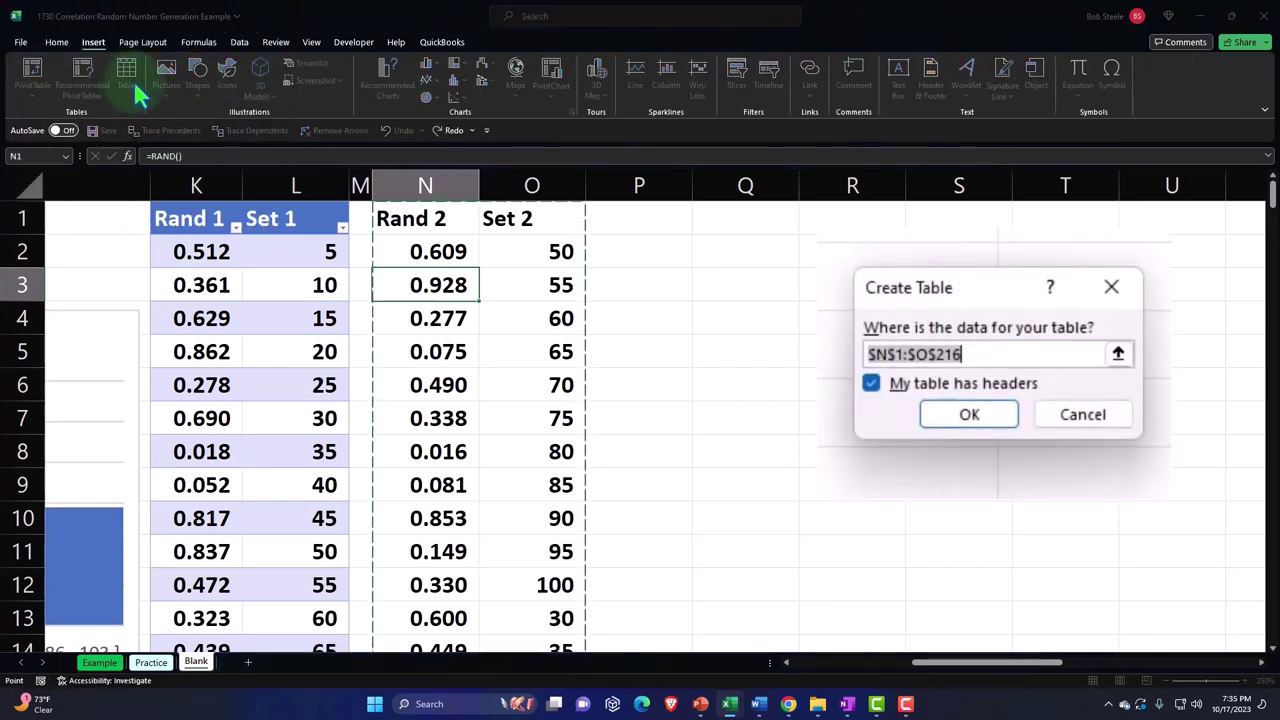
pyautogui.click(995, 420)
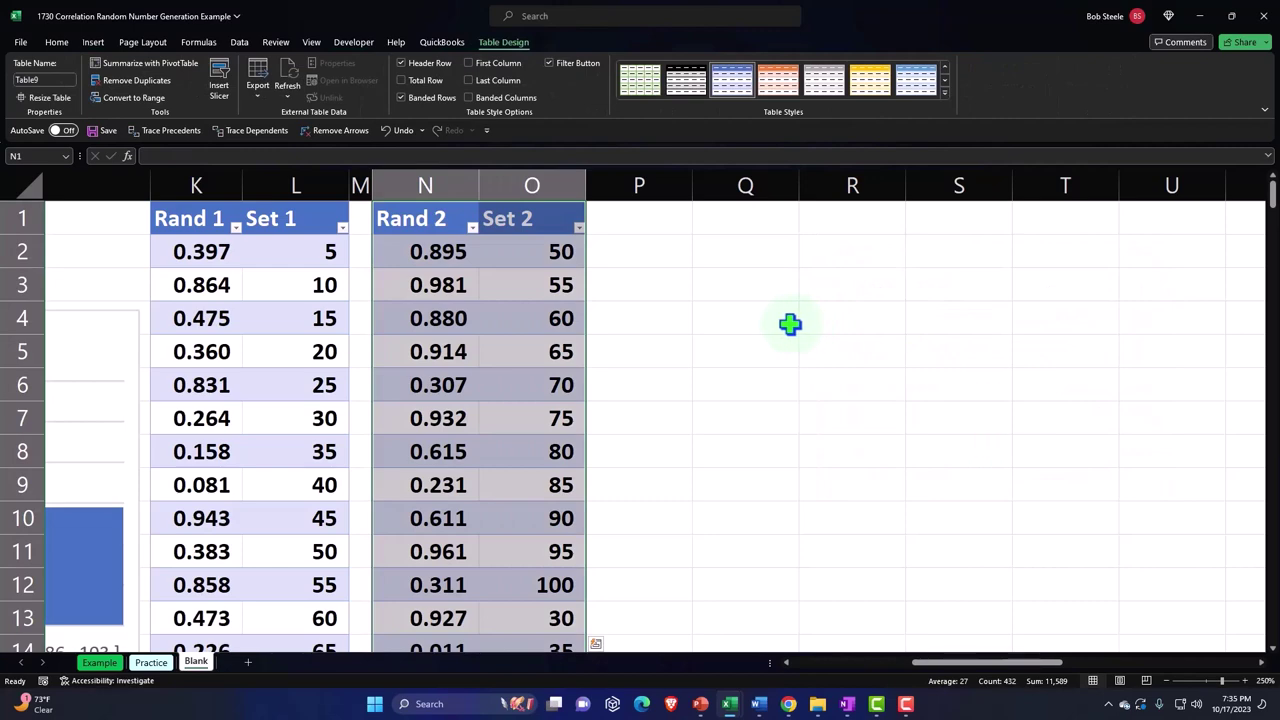
# Step: Sort the two tables by Rand 1 and Rand 2, smallest to largest
pyautogui.click(575, 318)
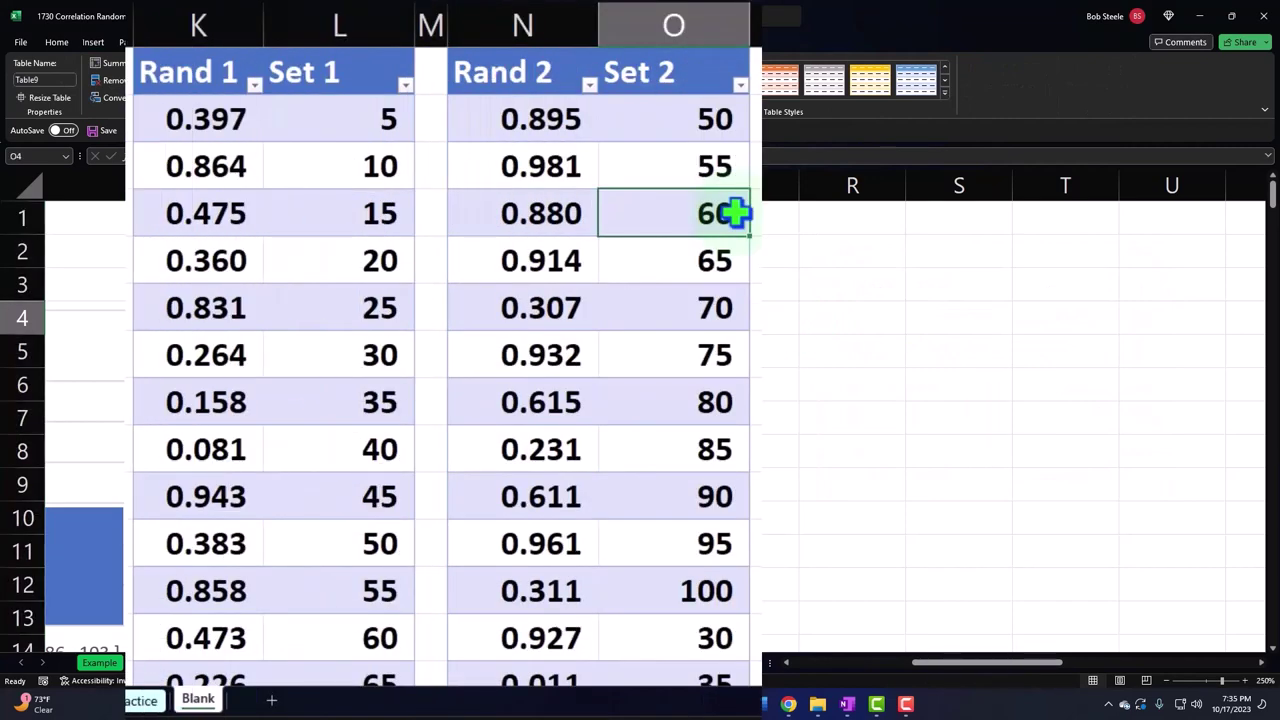
pyautogui.click(256, 86)
pyautogui.click(272, 112)
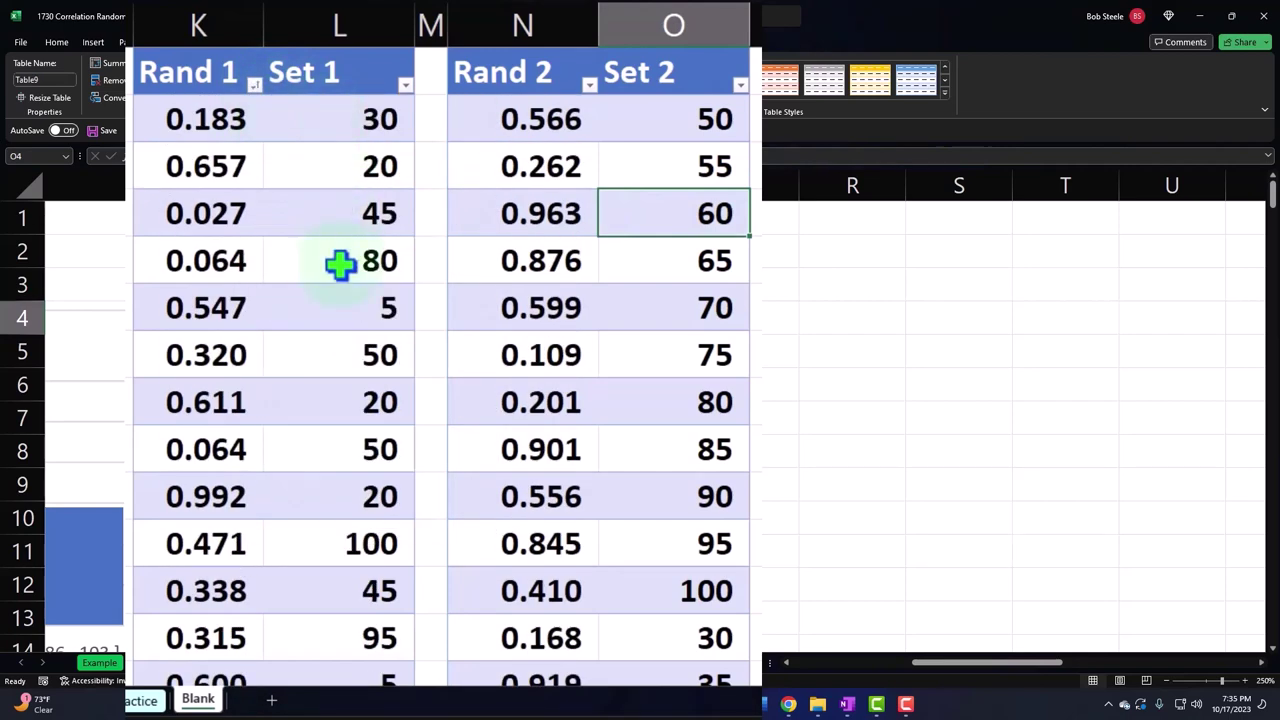
pyautogui.click(589, 85)
pyautogui.click(598, 108)
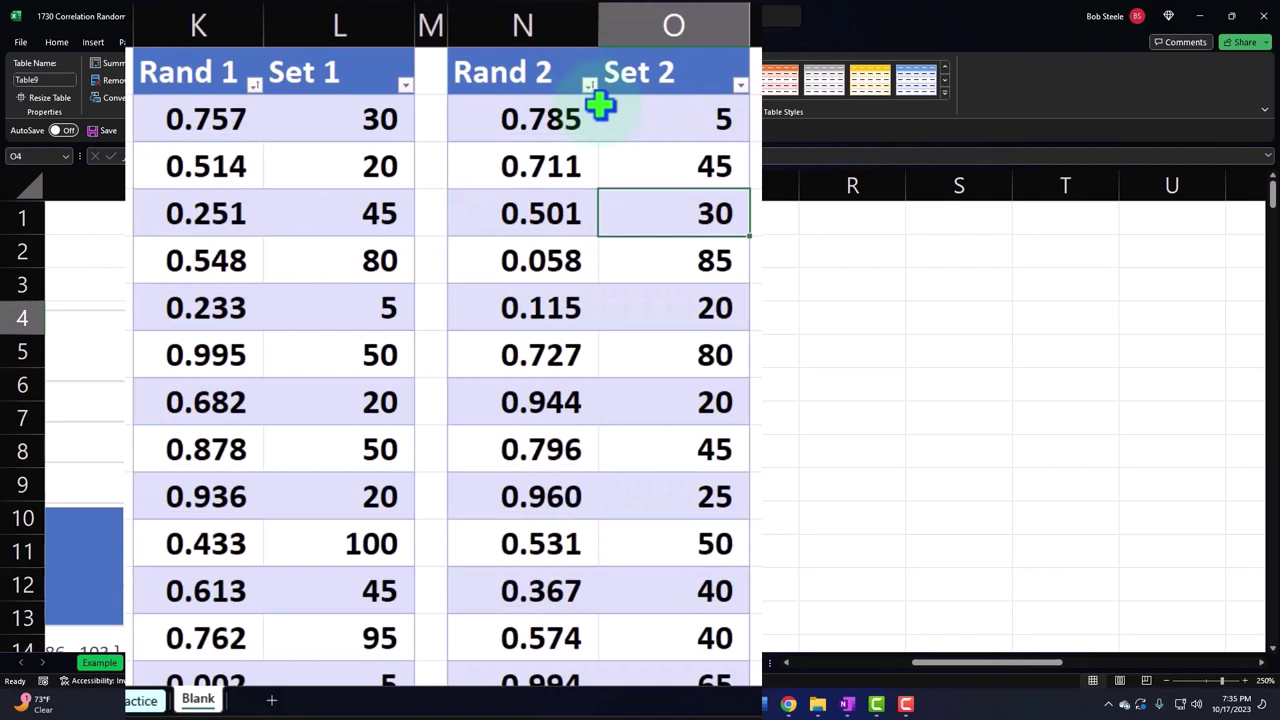
# Step: Step down through the first shuffled Set 2 values starting at O2
pyautogui.click(610, 110)
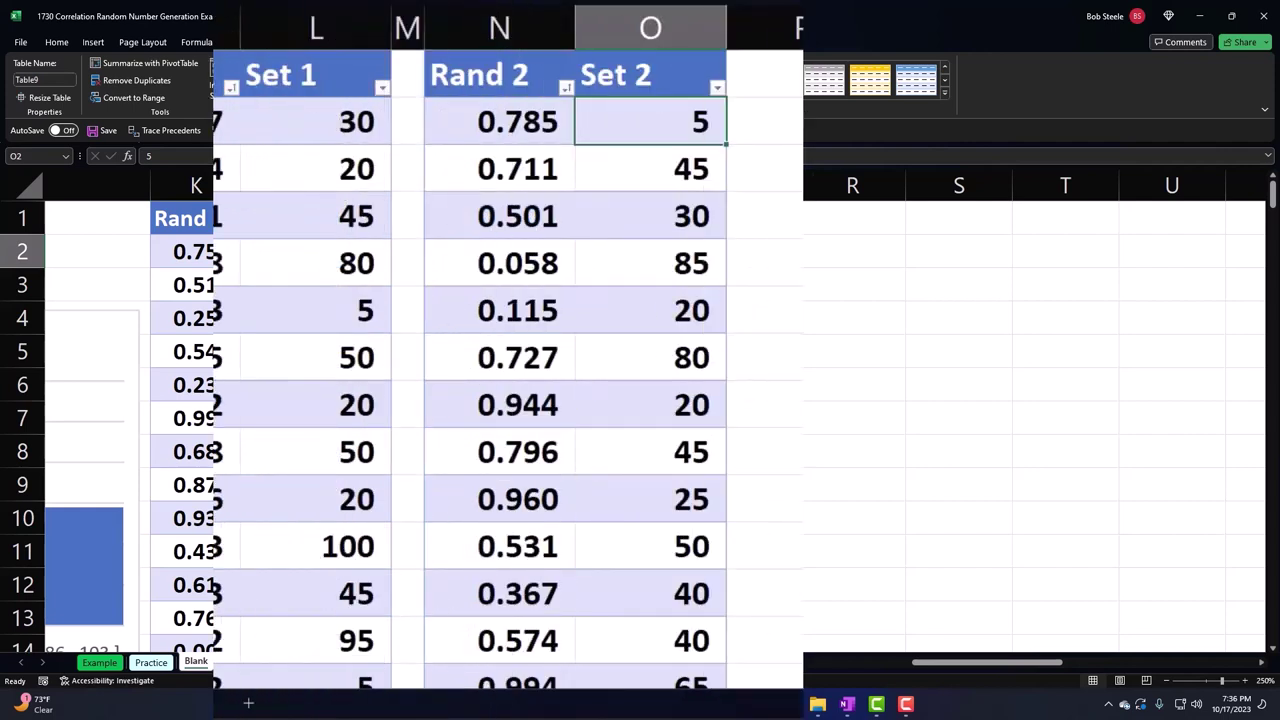
pyautogui.press('Down')
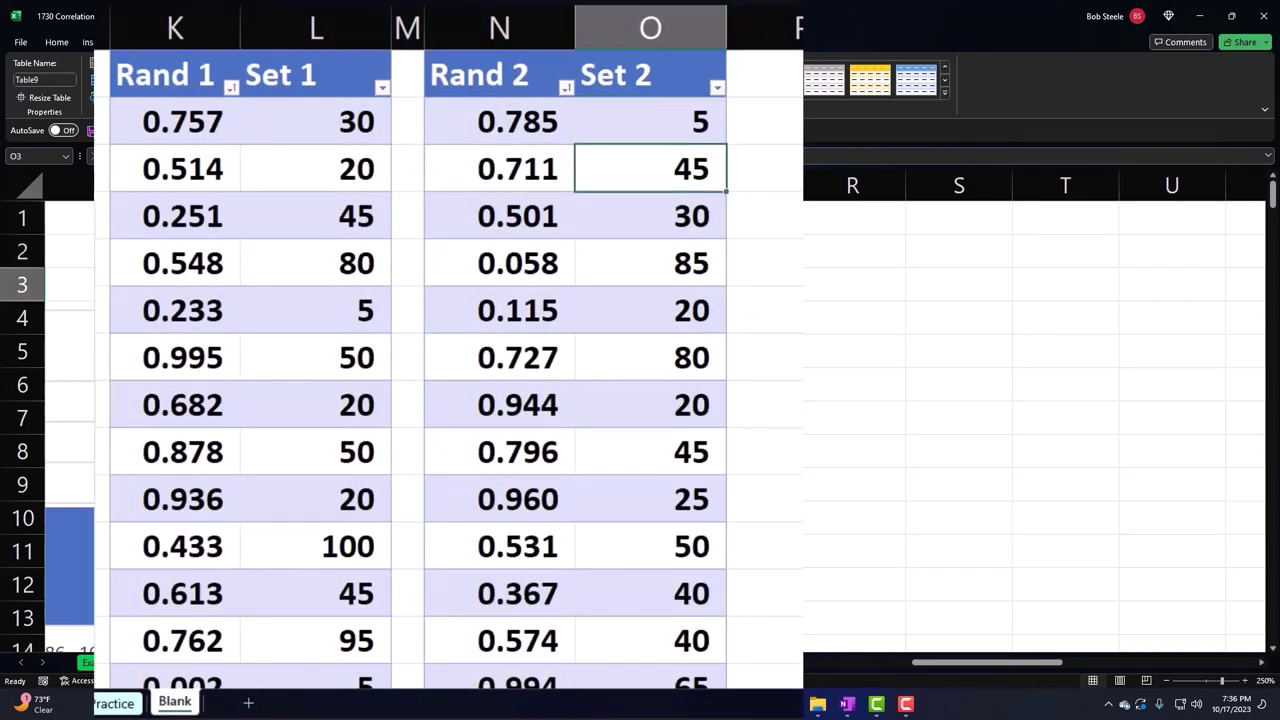
pyautogui.press('Down')
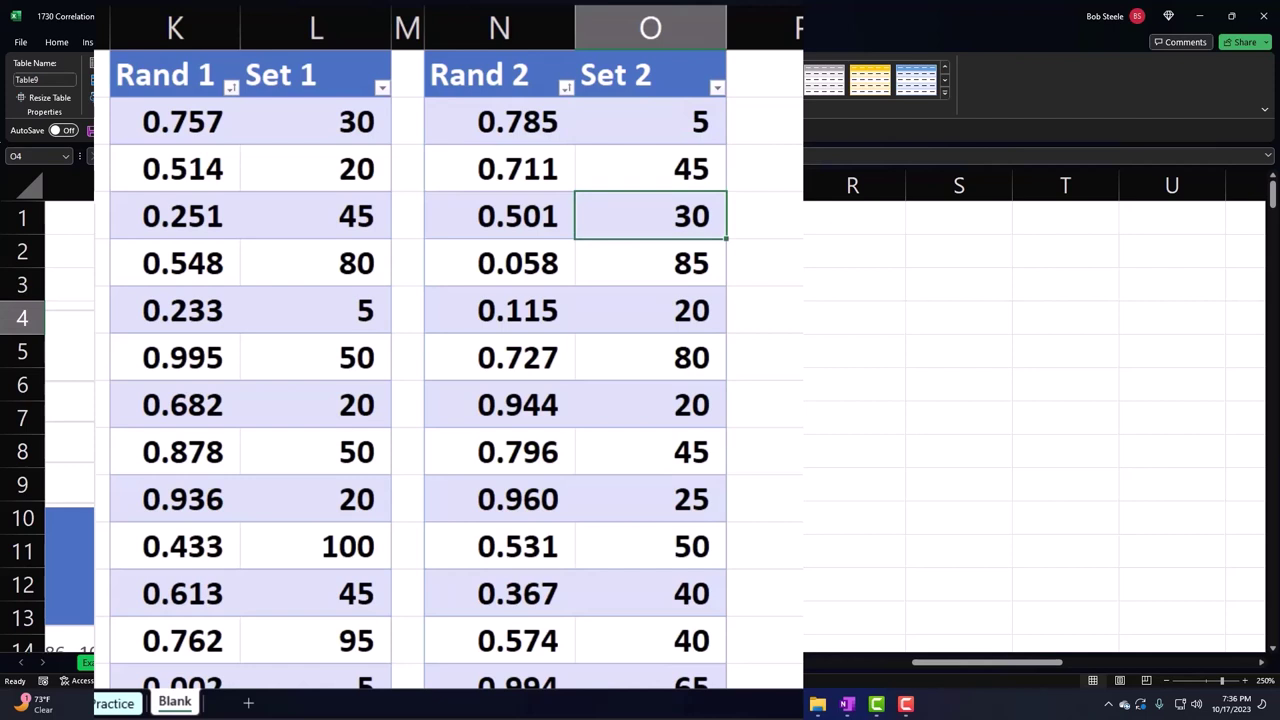
pyautogui.press('Down')
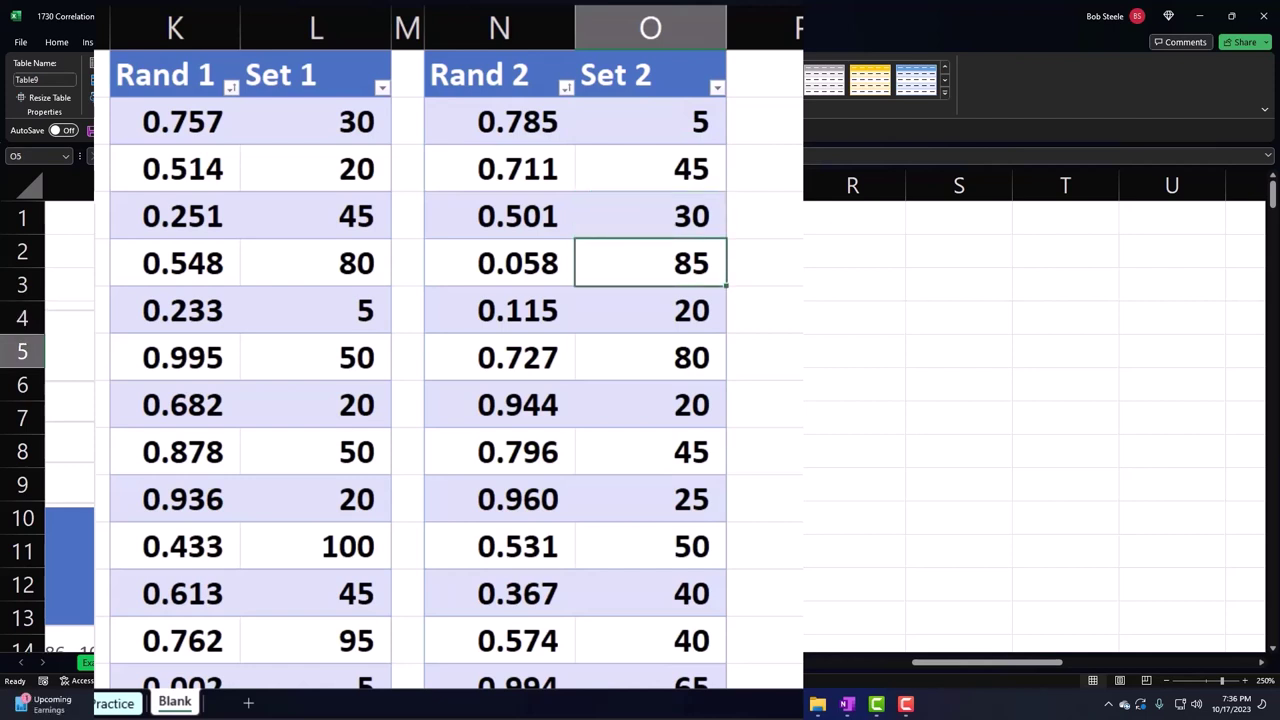
pyautogui.press('Down')
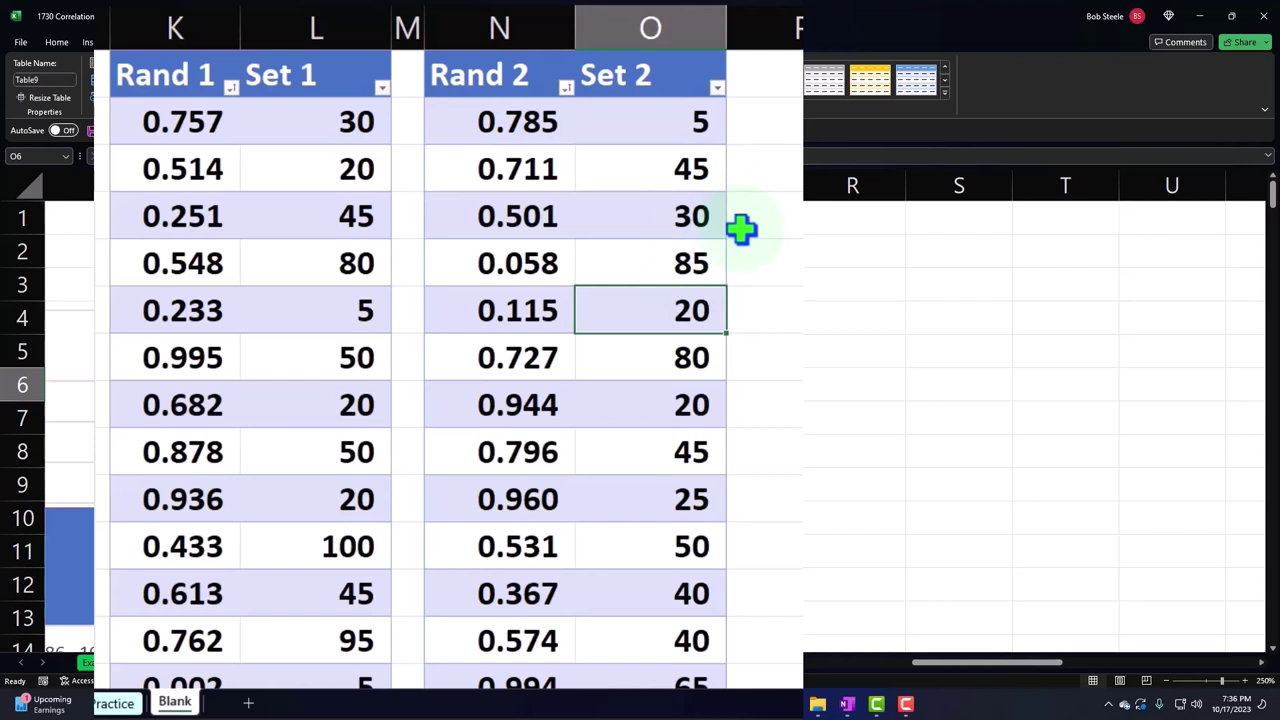
# Step: Copy the shuffled Set 1 column L and Set 2 column O
pyautogui.click(318, 33)
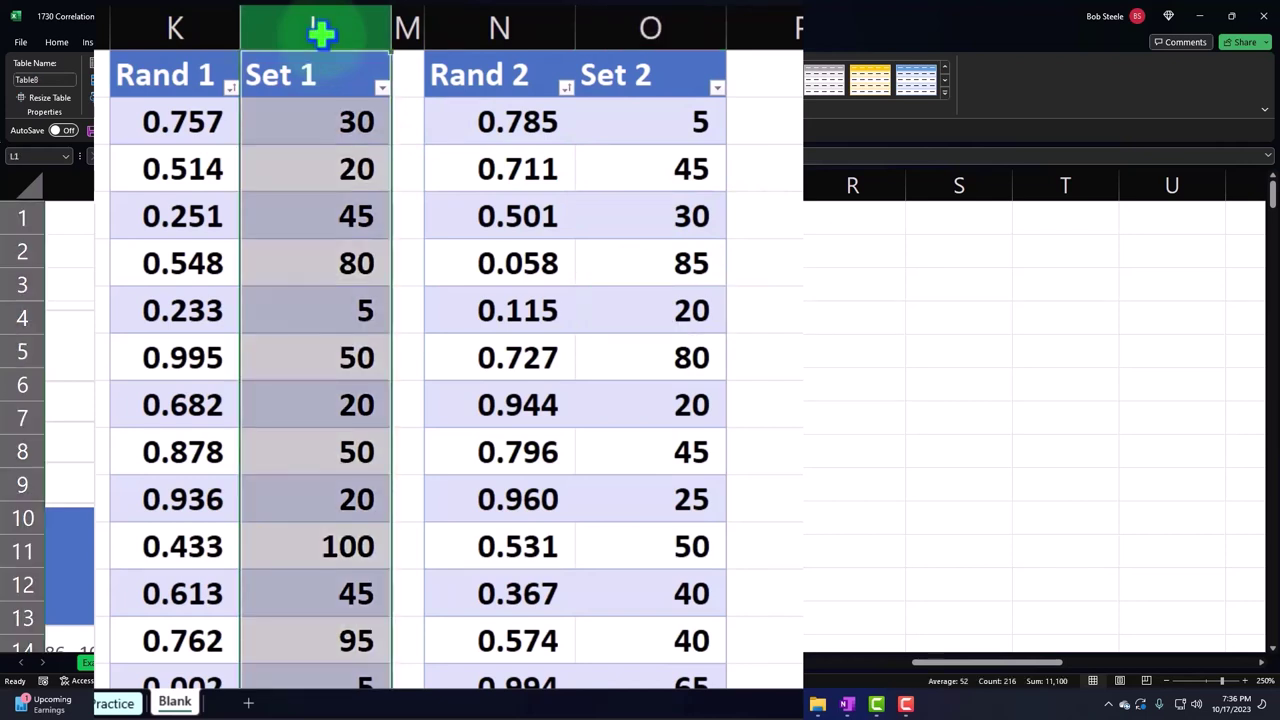
pyautogui.keyDown('ctrl'); pyautogui.click(662, 27); pyautogui.keyUp('ctrl')
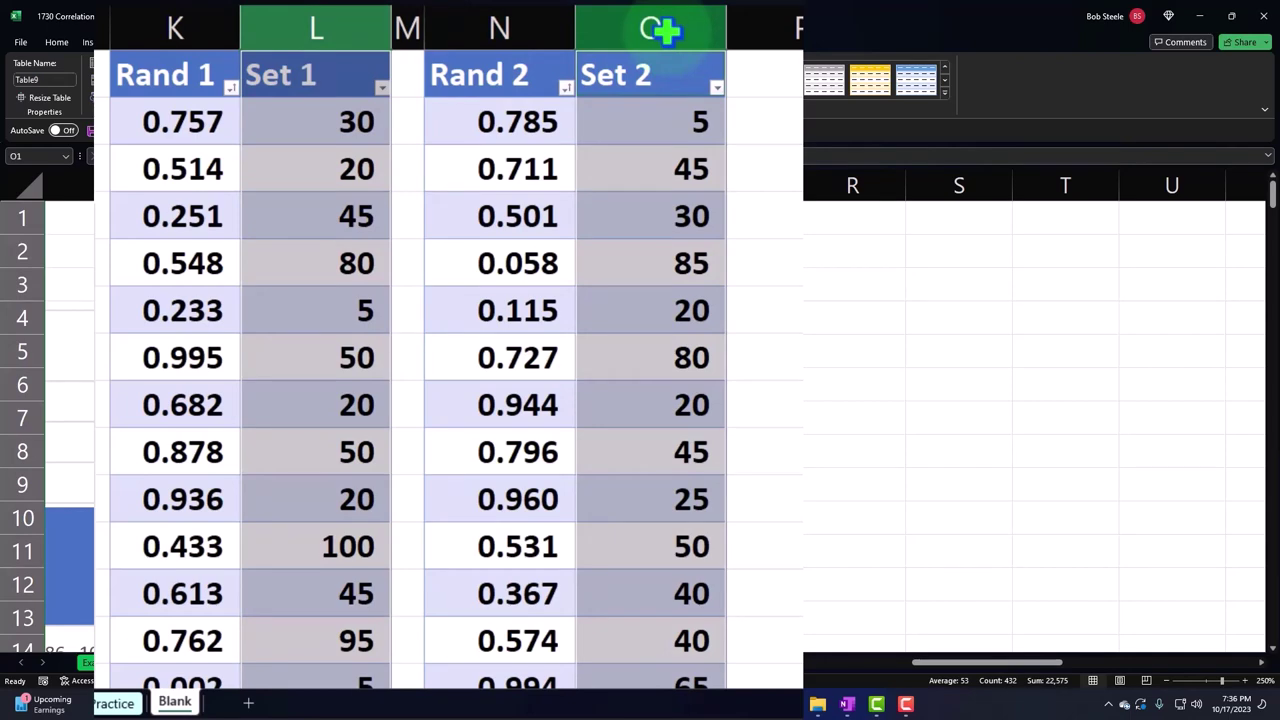
pyautogui.rightClick(660, 162)
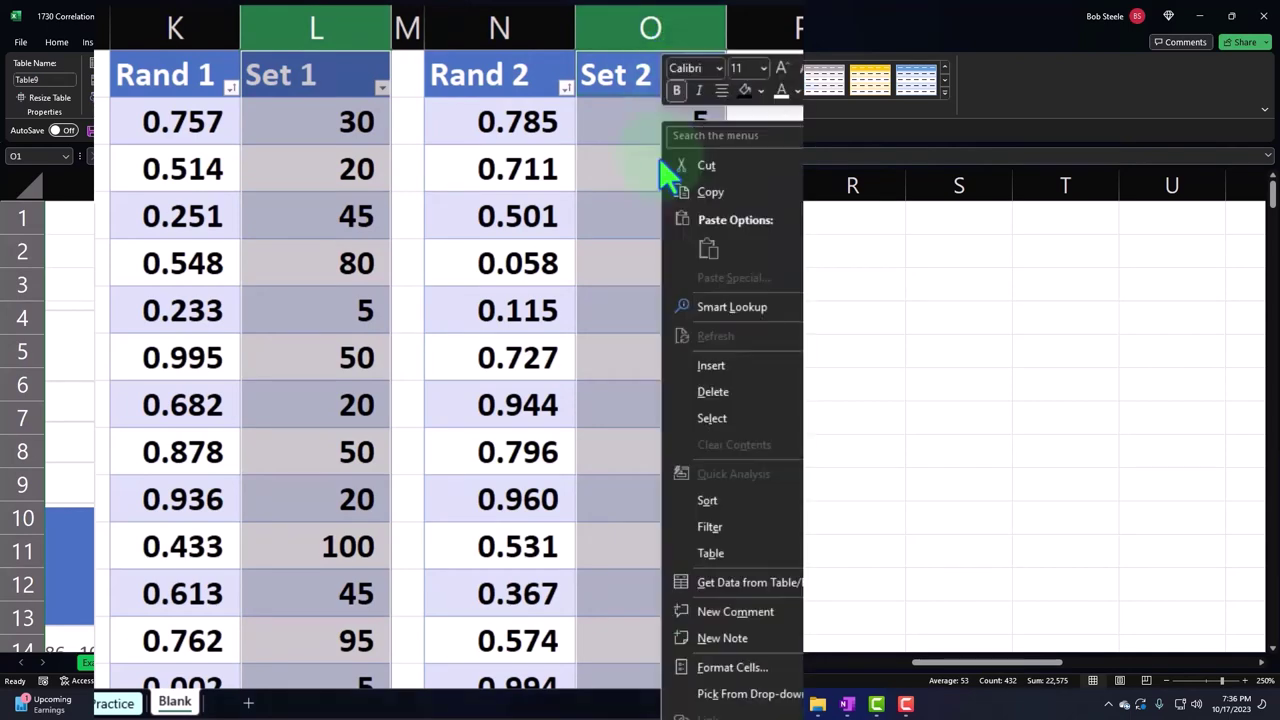
pyautogui.click(672, 188)
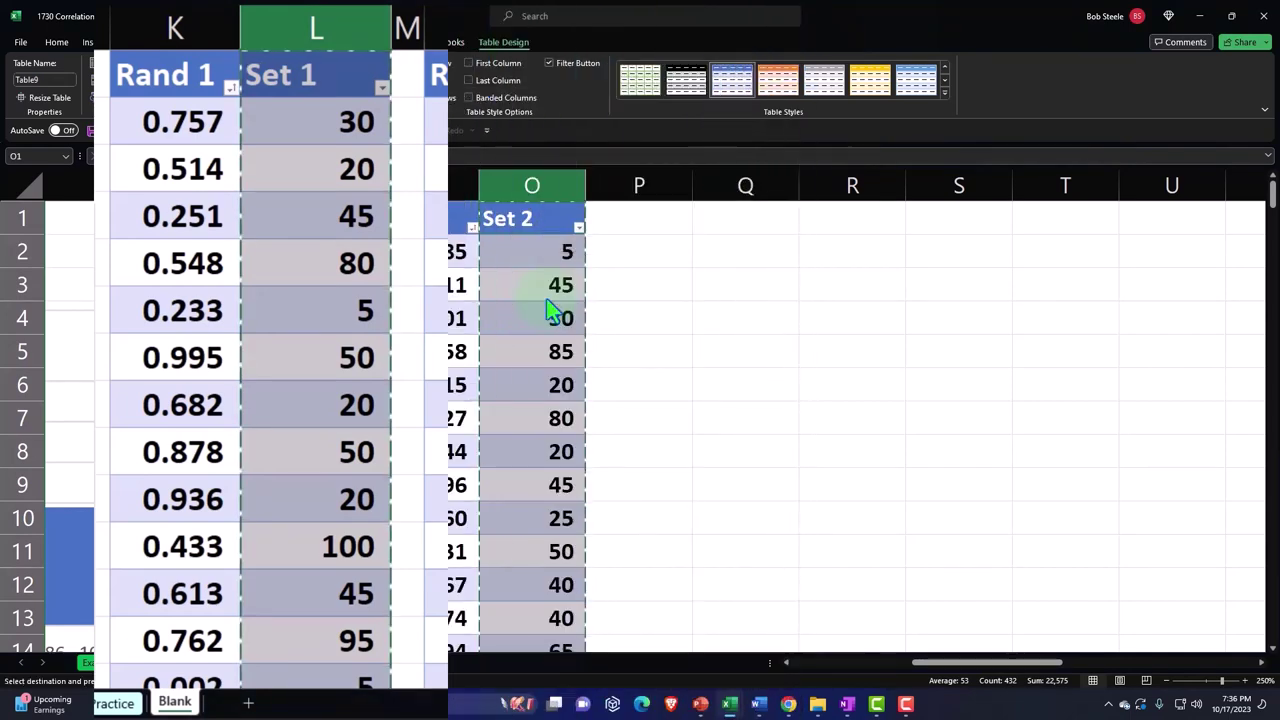
# Step: Paste them as values only into Q1:R1 onward and narrow column P
pyautogui.click(737, 214)
pyautogui.rightClick(737, 214)
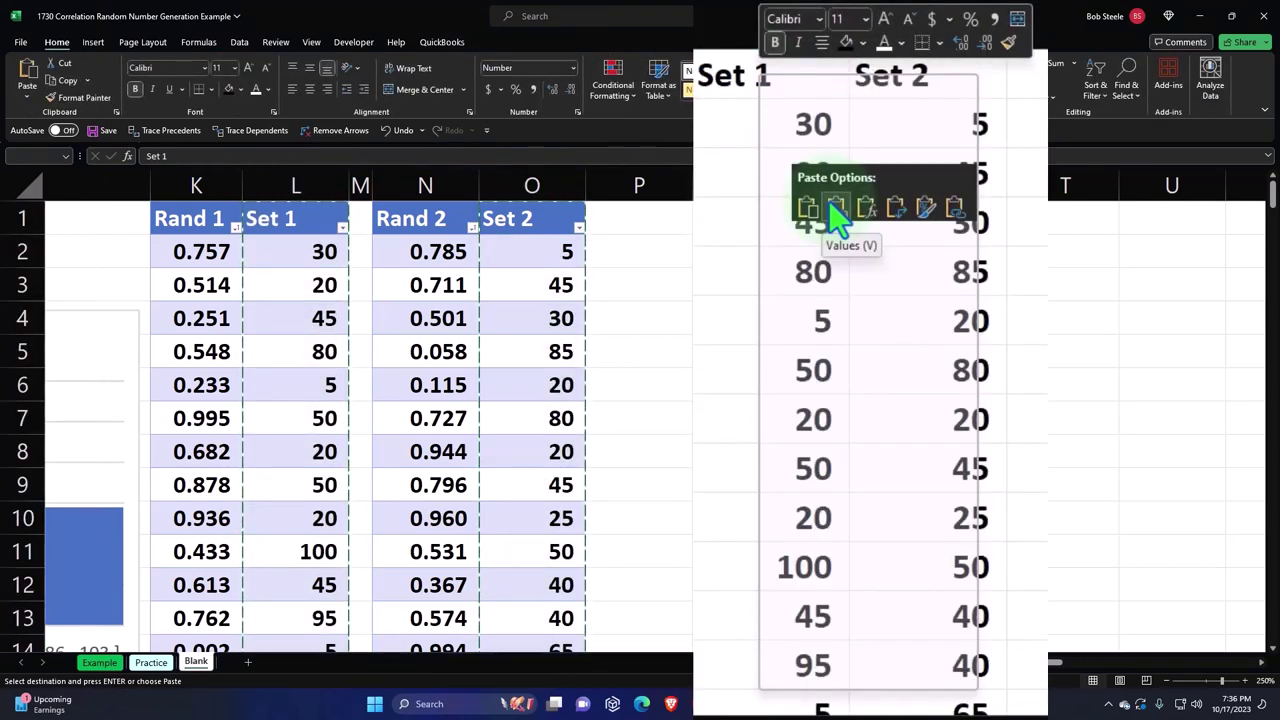
pyautogui.click(789, 308)
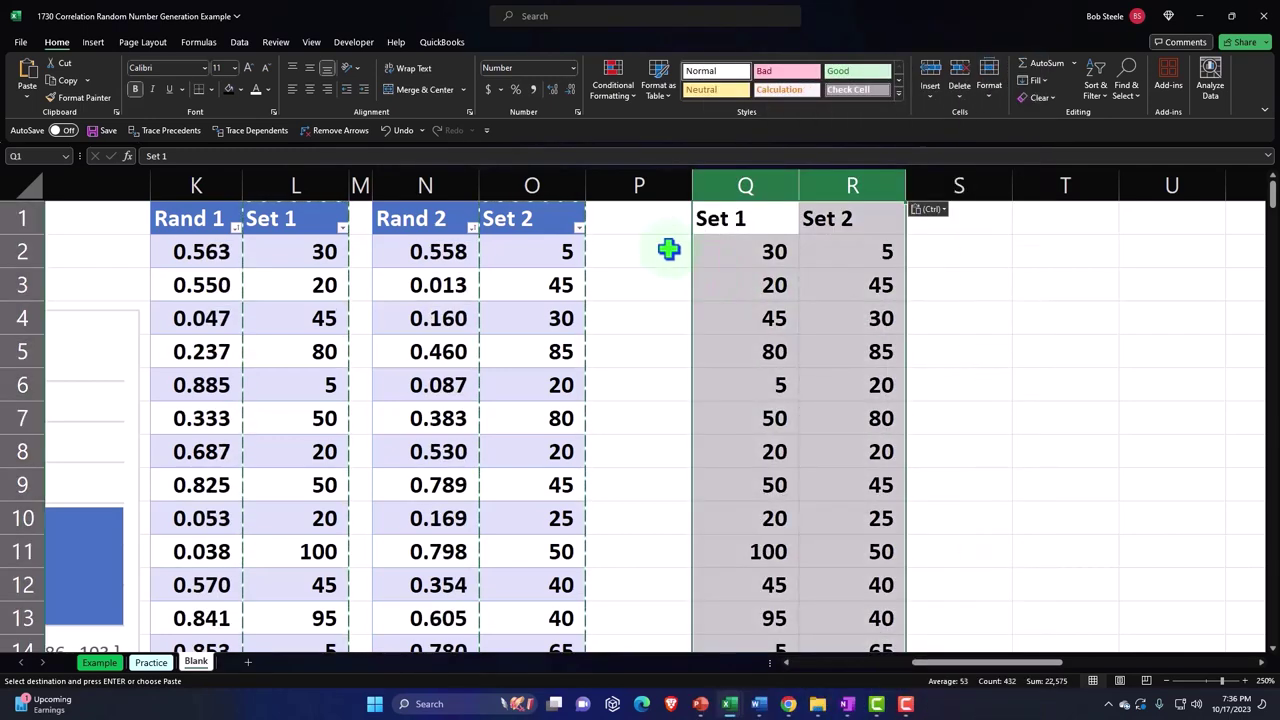
pyautogui.click(662, 251)
pyautogui.moveTo(690, 184); pyautogui.dragTo(748, 214)
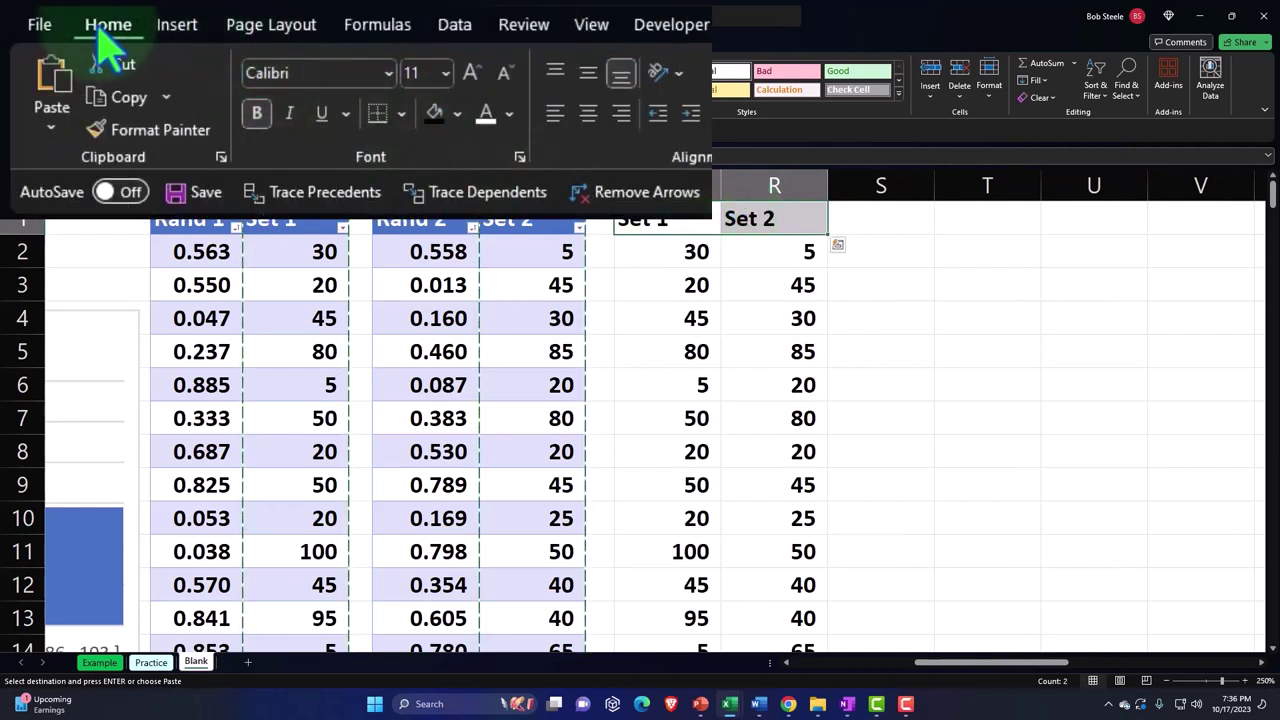
# Step: Give Q1:R1 a black fill with white centred text, then select the data below
pyautogui.click(436, 116)
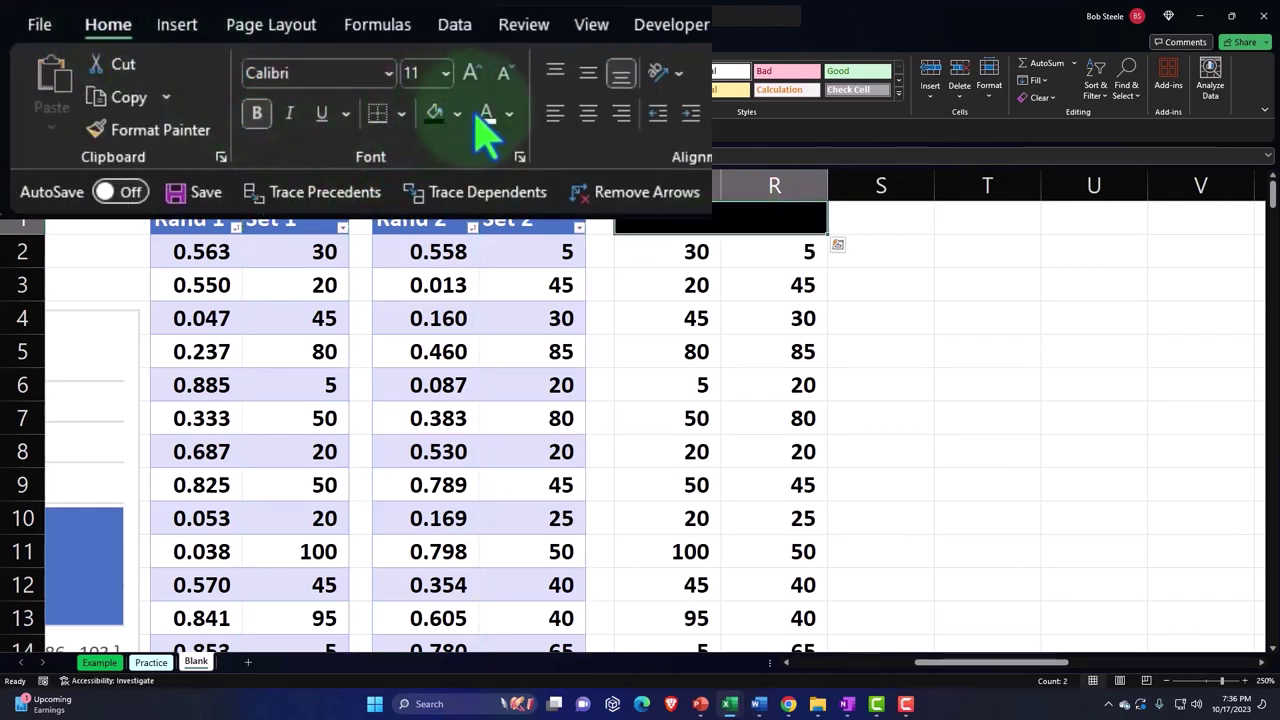
pyautogui.click(484, 114)
pyautogui.click(588, 118)
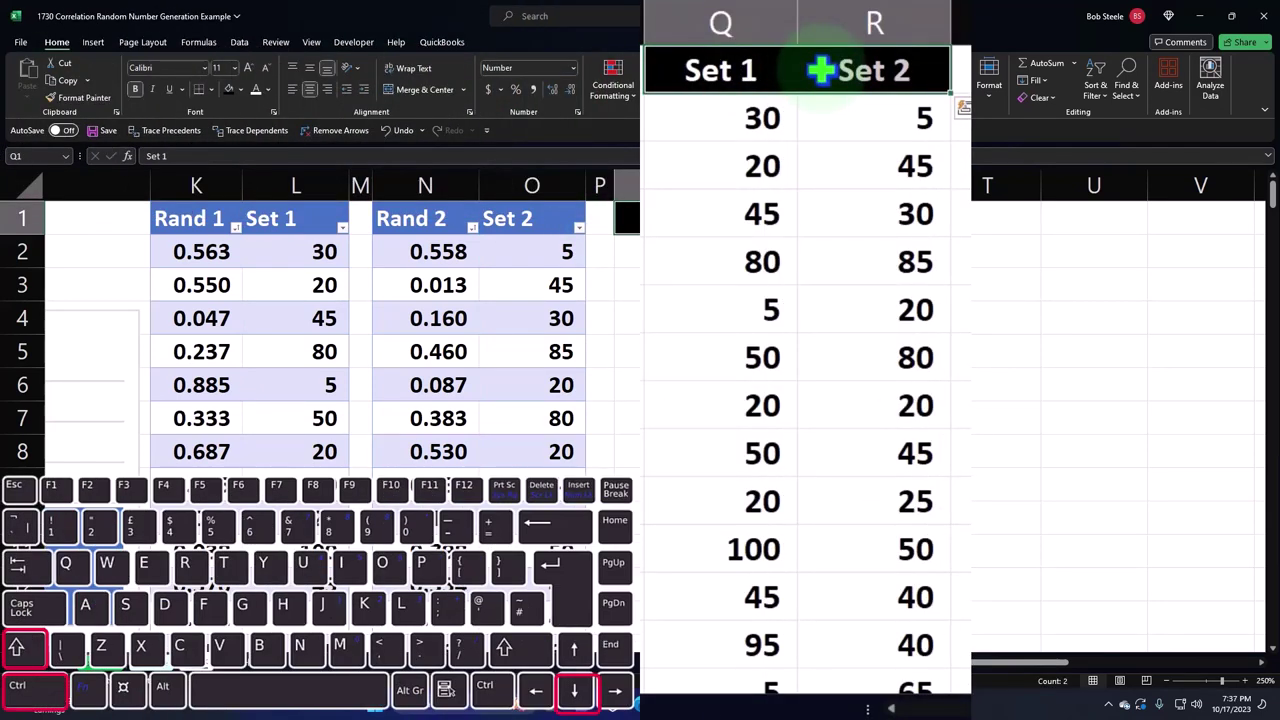
pyautogui.hotkey('ctrl', 'shift', 'Down')
pyautogui.hotkey('ctrl', 'BackSpace')
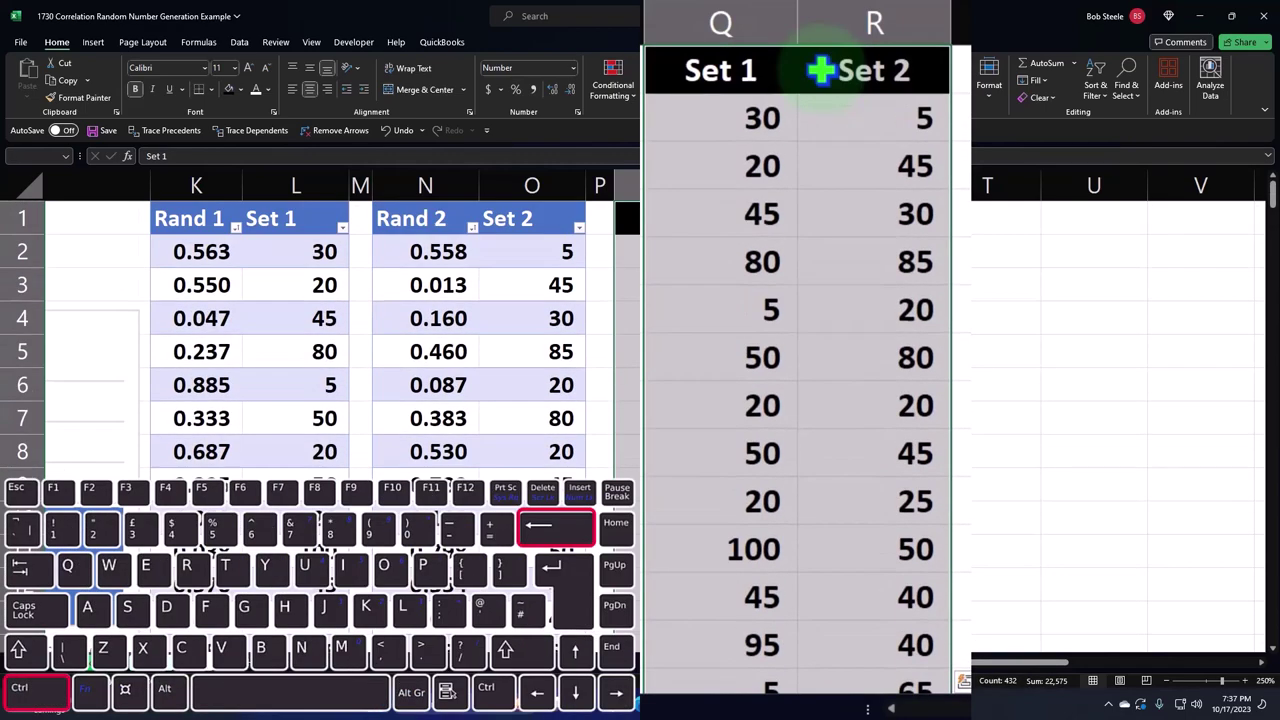
pyautogui.click(93, 42)
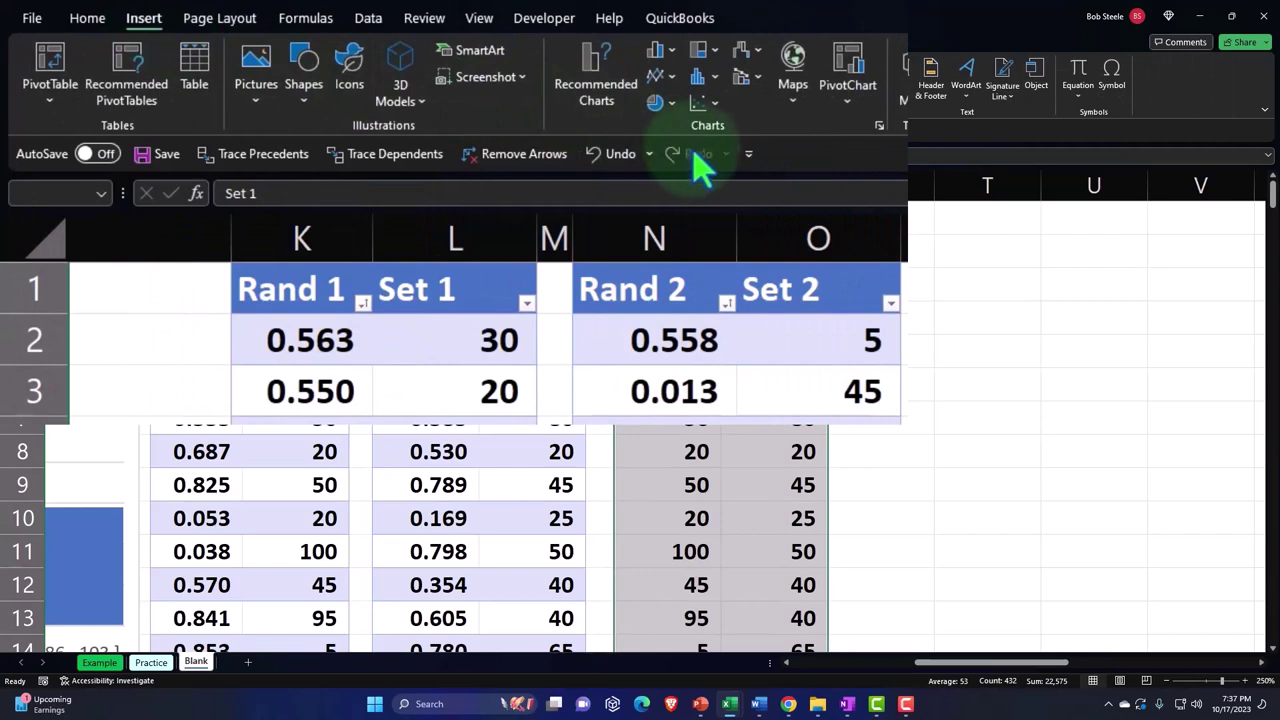
# Step: Insert a scatter chart of Set 1 and Set 2 and move it right, off the data
pyautogui.click(697, 102)
pyautogui.click(468, 140)
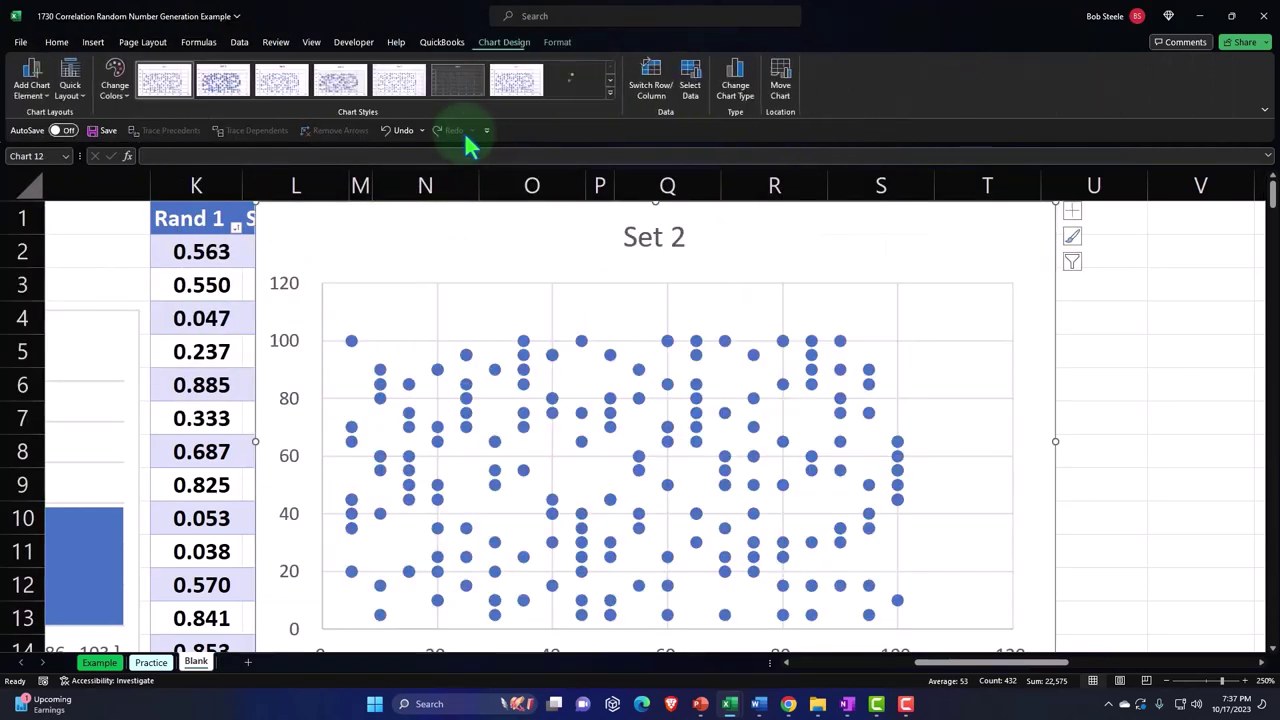
pyautogui.moveTo(329, 229); pyautogui.dragTo(851, 250)
pyautogui.moveTo(963, 664); pyautogui.dragTo(1010, 664)
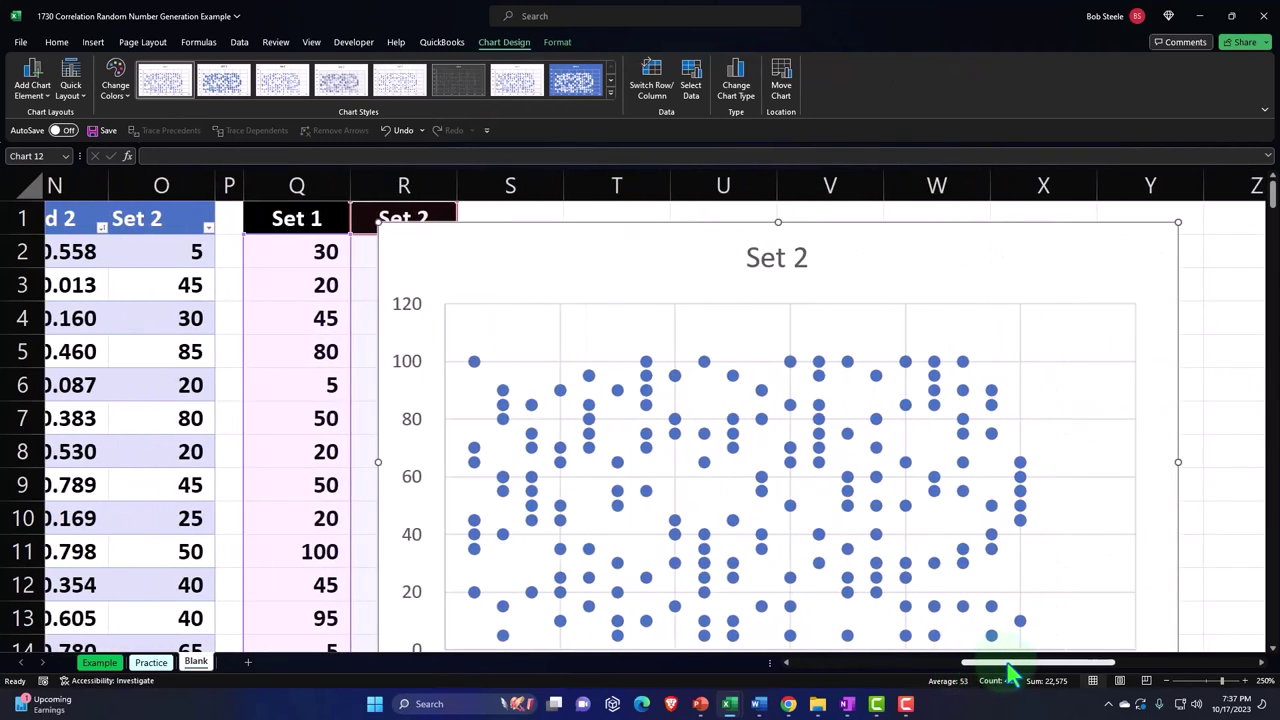
pyautogui.click(380, 209)
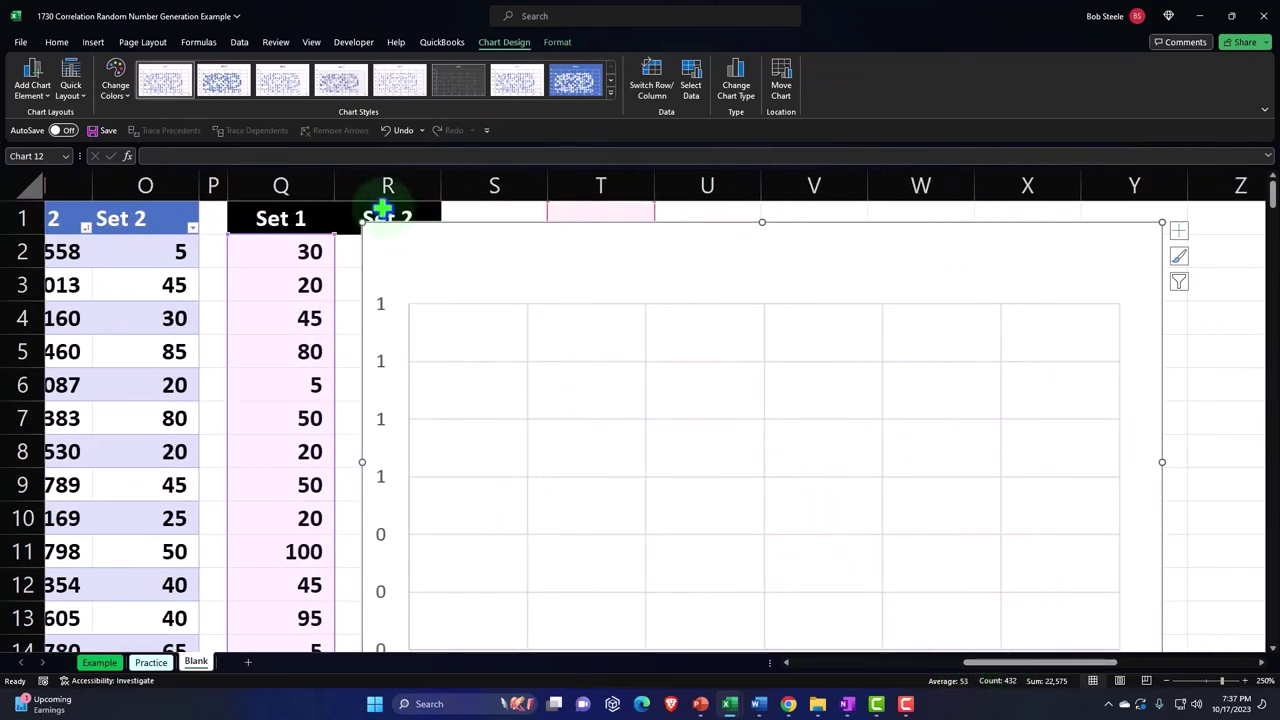
pyautogui.click(393, 133)
pyautogui.moveTo(386, 243); pyautogui.dragTo(497, 237)
# Step: Shrink the scatter chart and delete its Set 2 title
pyautogui.scroll(-1, 1088, 611)
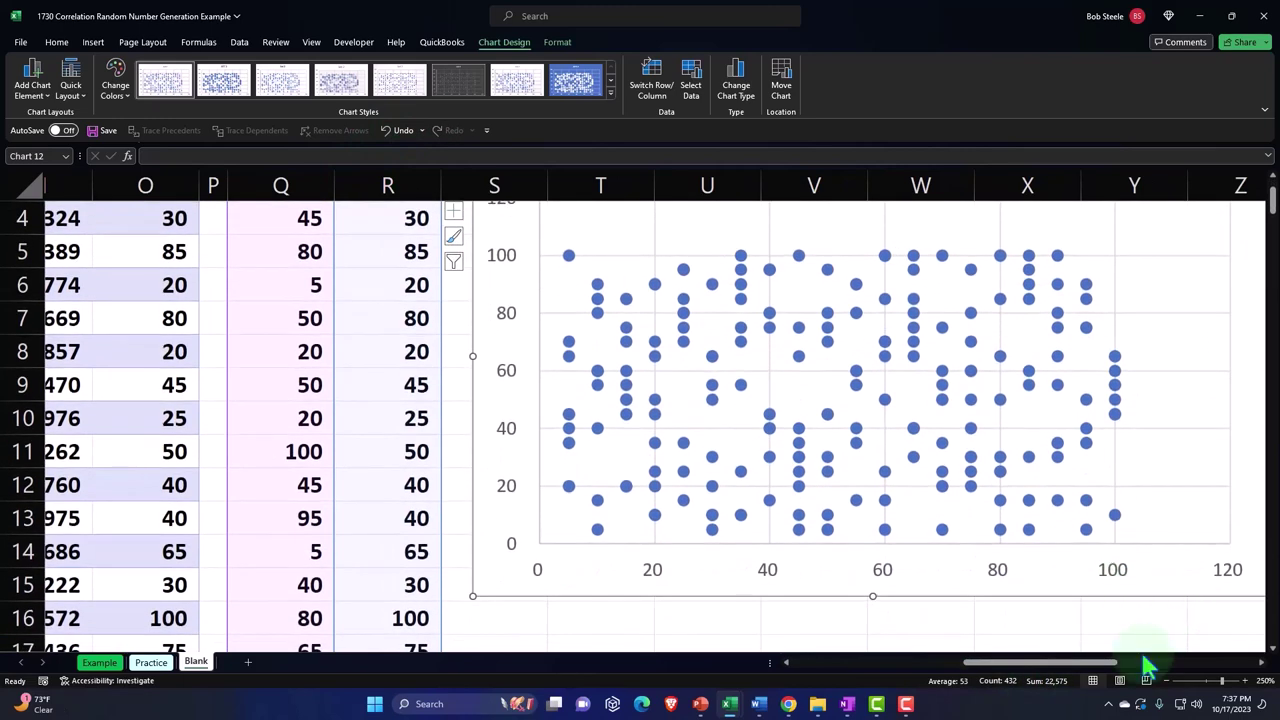
pyautogui.moveTo(1103, 672); pyautogui.dragTo(1127, 668)
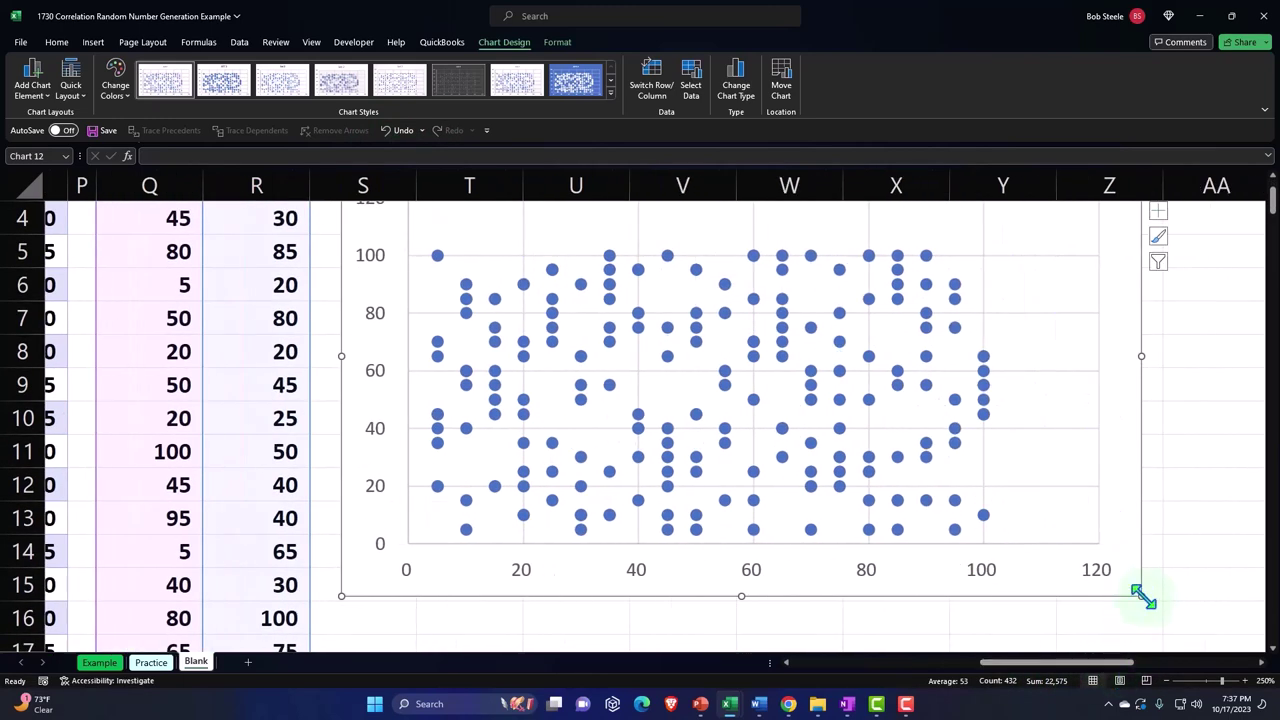
pyautogui.moveTo(1143, 597); pyautogui.dragTo(941, 528)
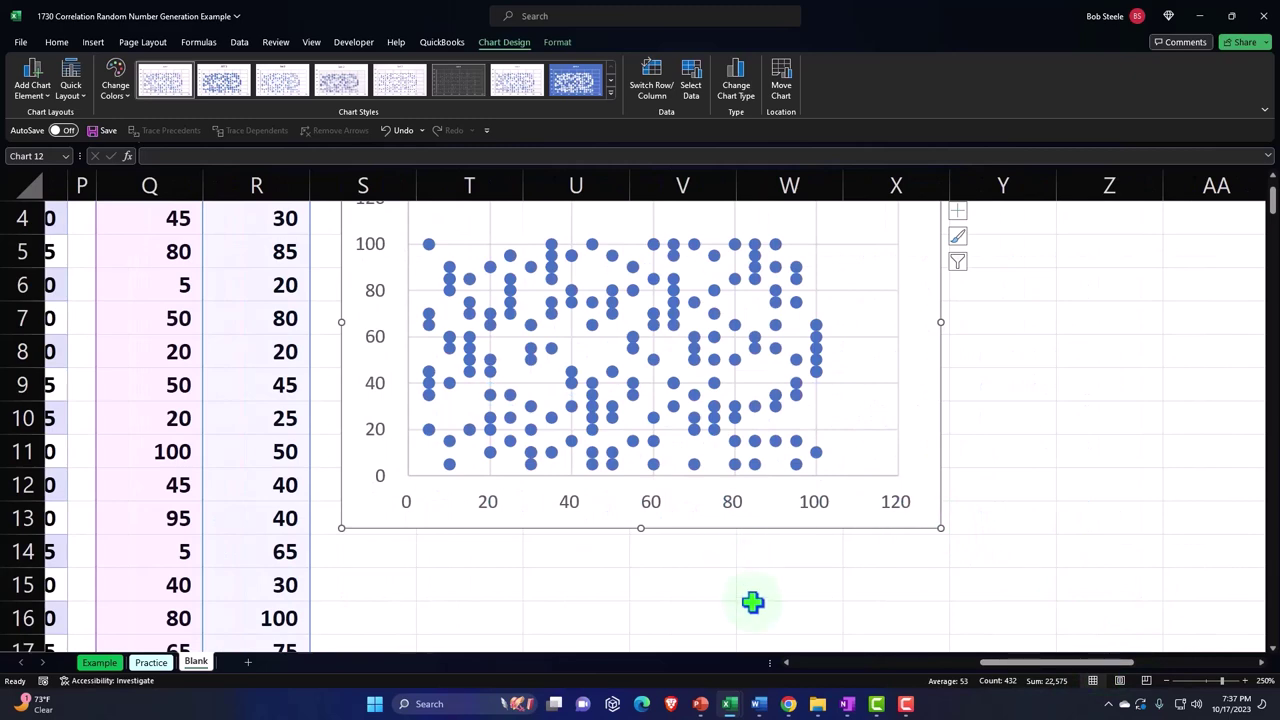
pyautogui.scroll(1, 702, 575)
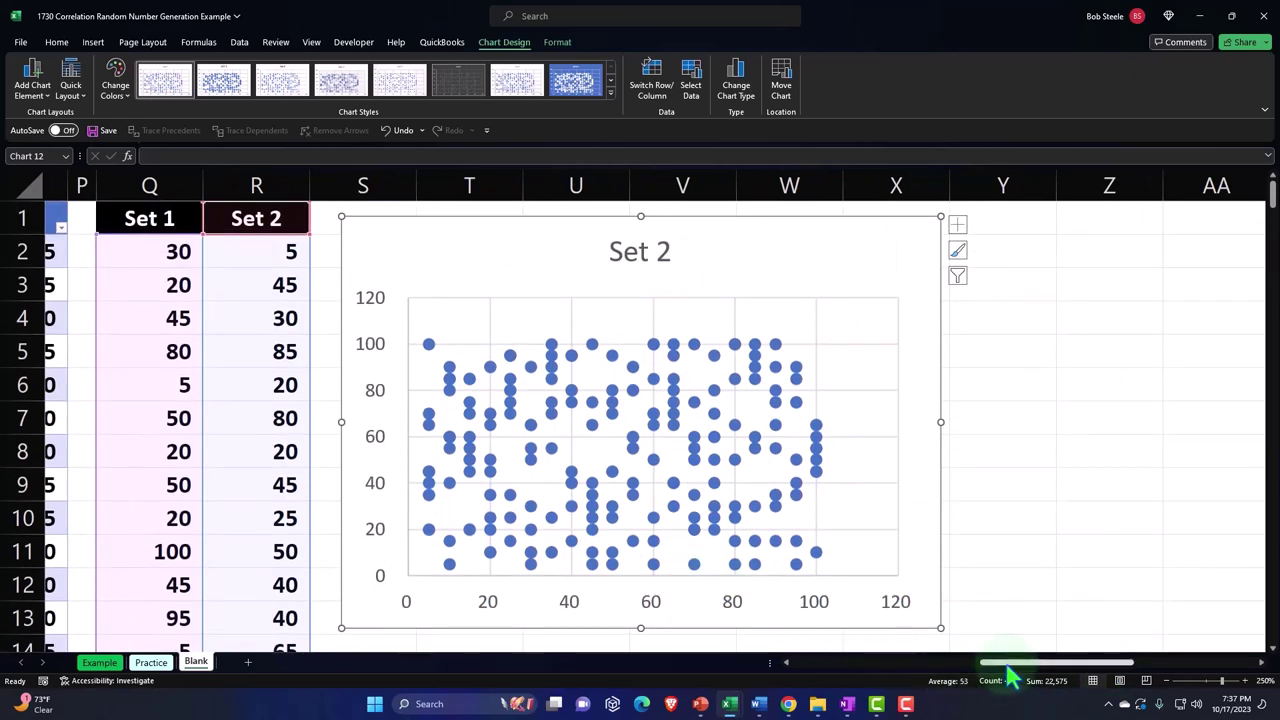
pyautogui.click(652, 262)
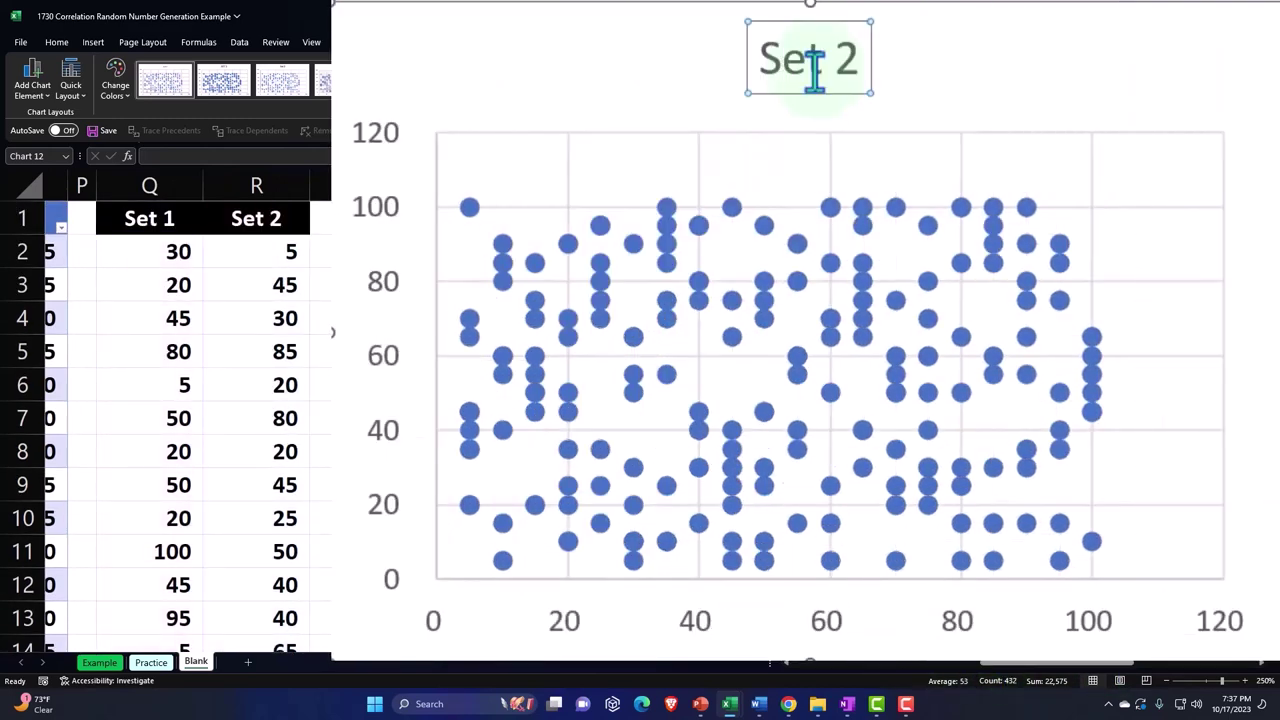
pyautogui.click(652, 285)
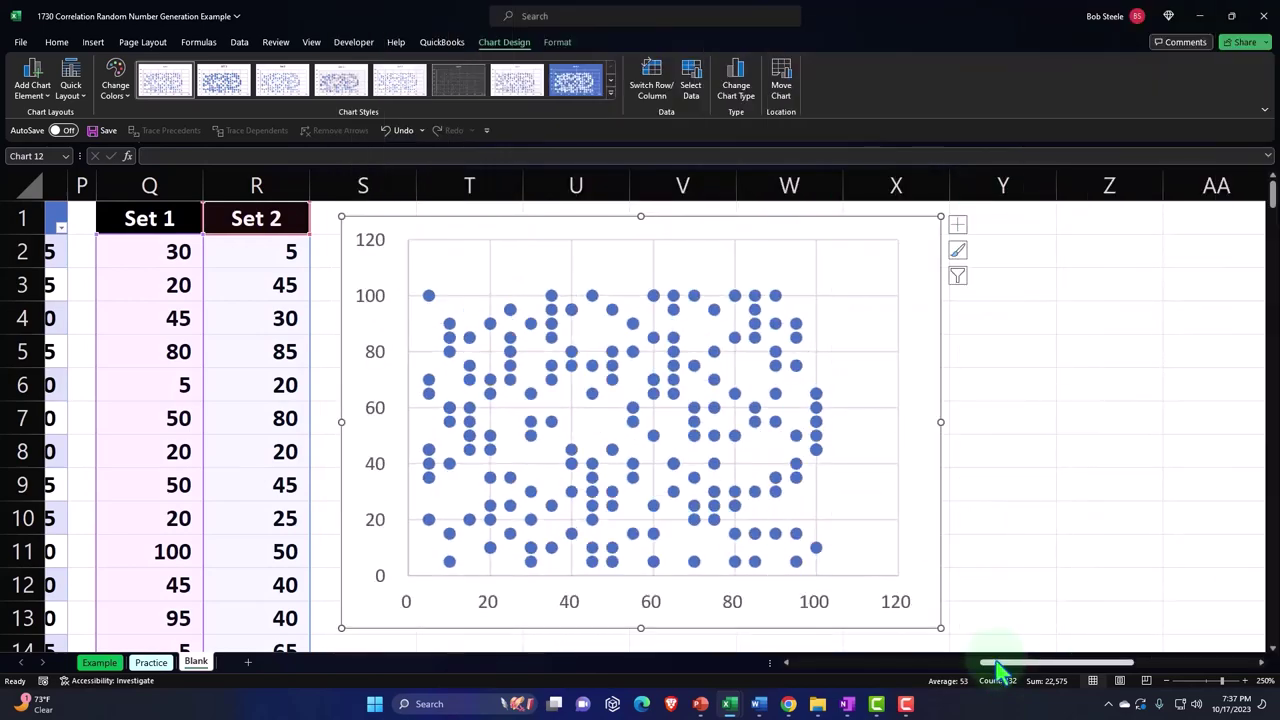
pyautogui.moveTo(1000, 663); pyautogui.dragTo(802, 676)
pyautogui.scroll(-9, 674, 357)
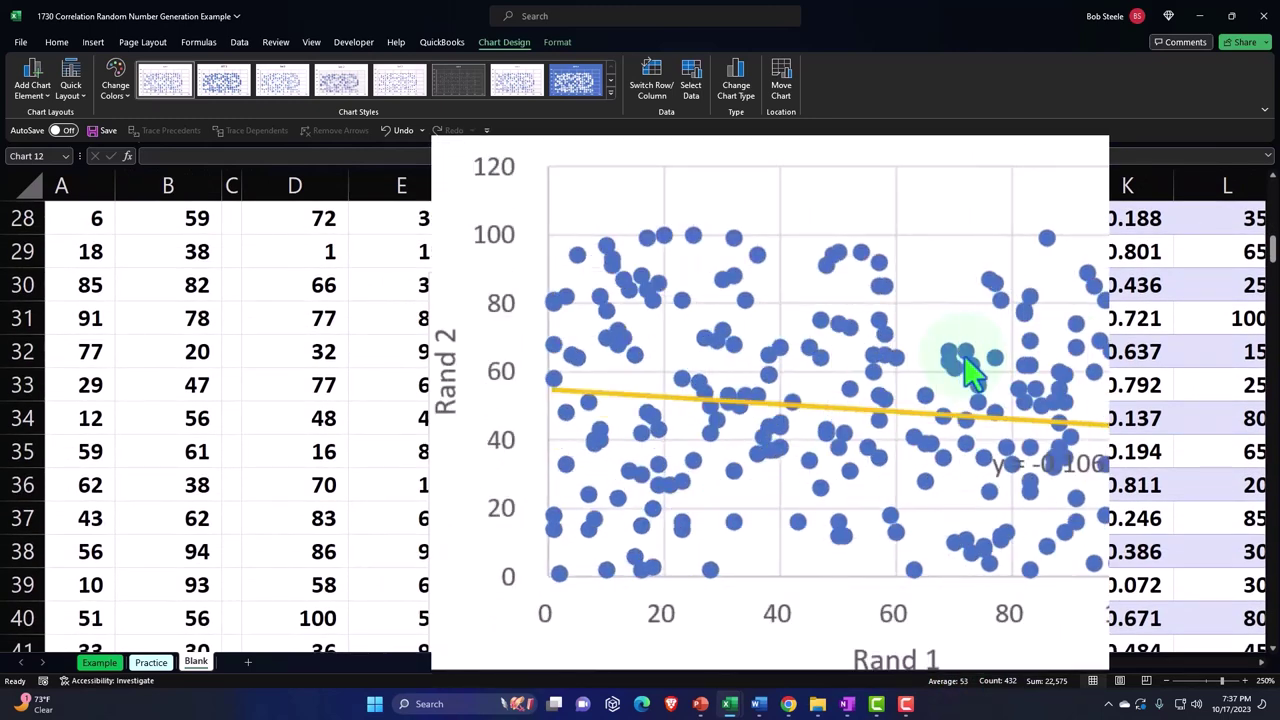
pyautogui.moveTo(706, 428)
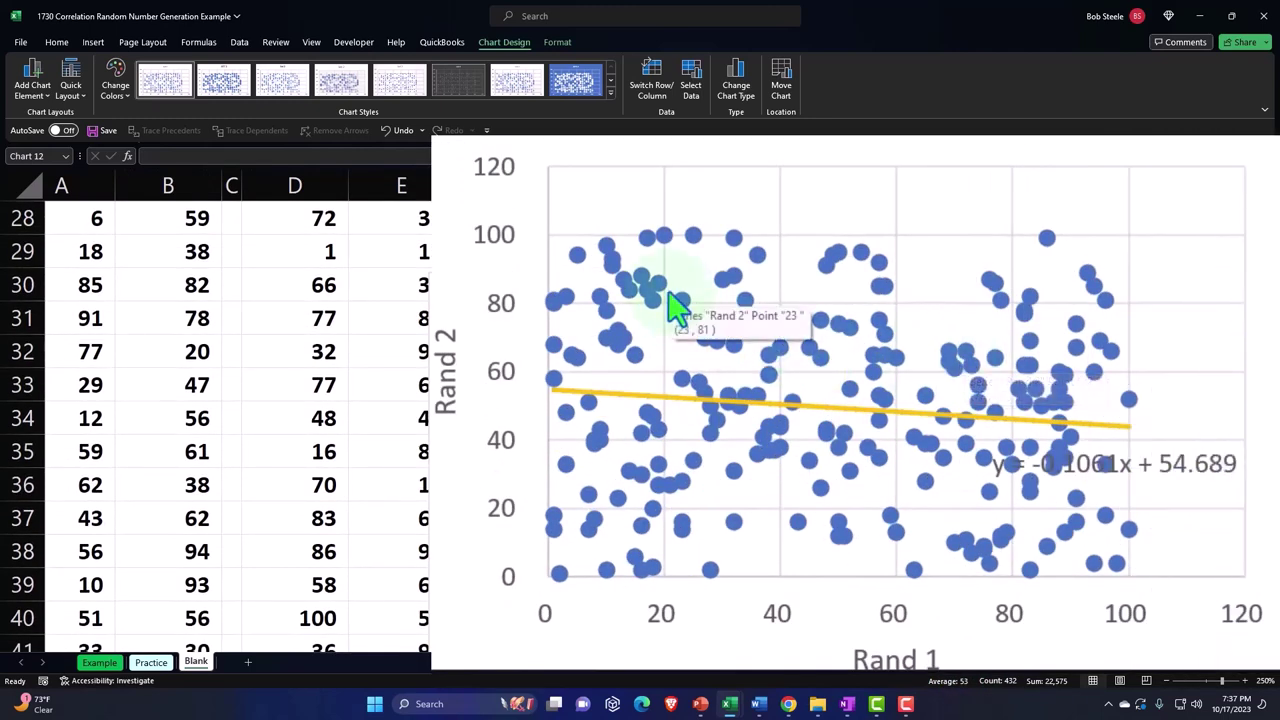
pyautogui.moveTo(658, 296)
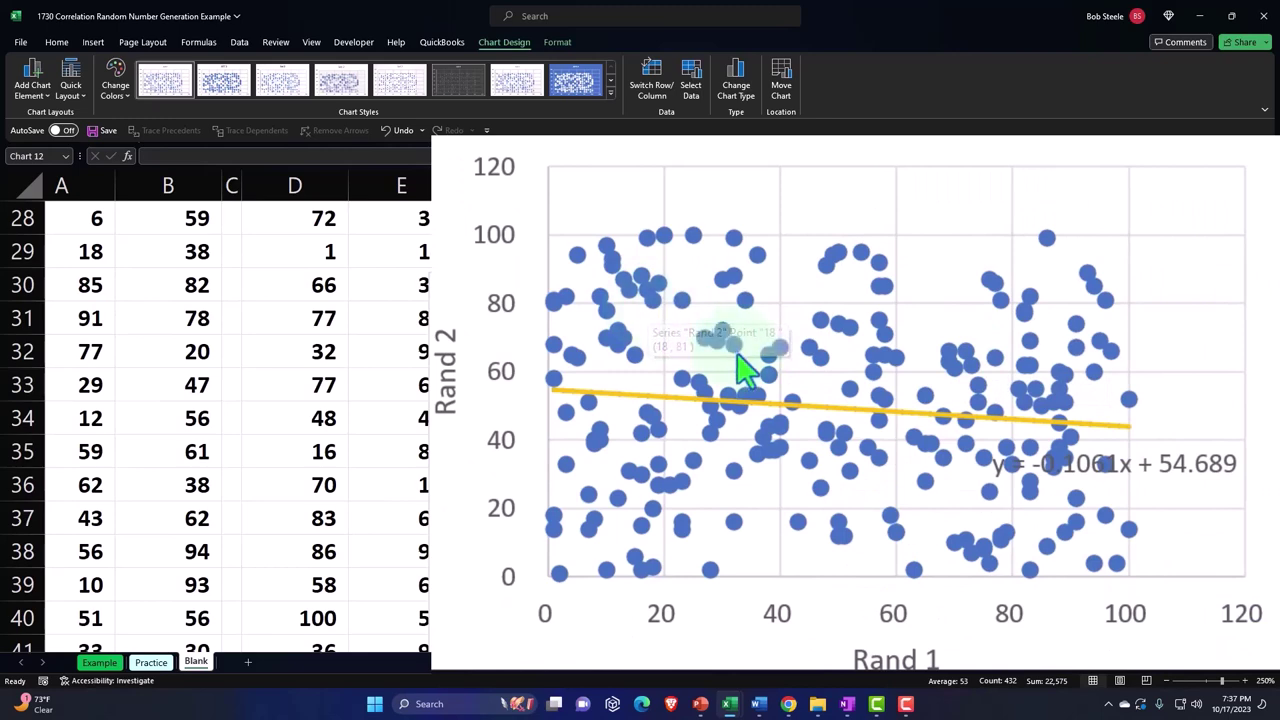
pyautogui.moveTo(780, 483)
pyautogui.scroll(5, 830, 520)
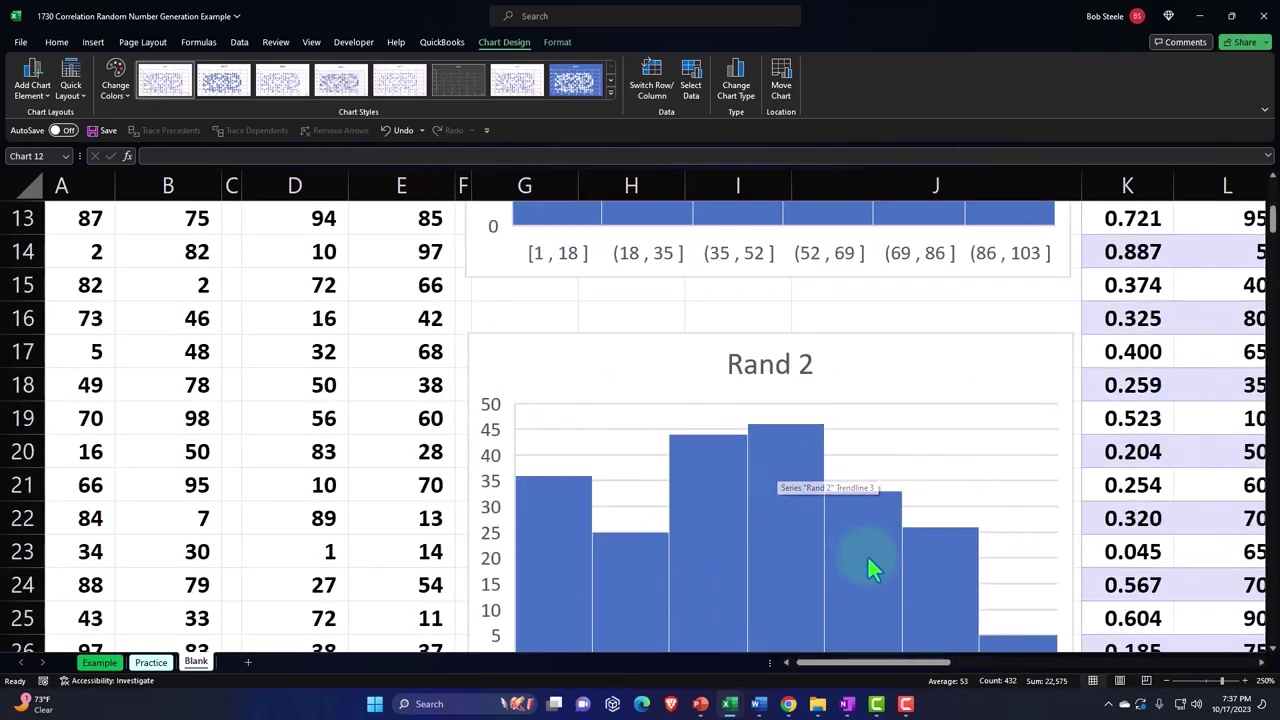
pyautogui.hscroll(10, 916, 665)
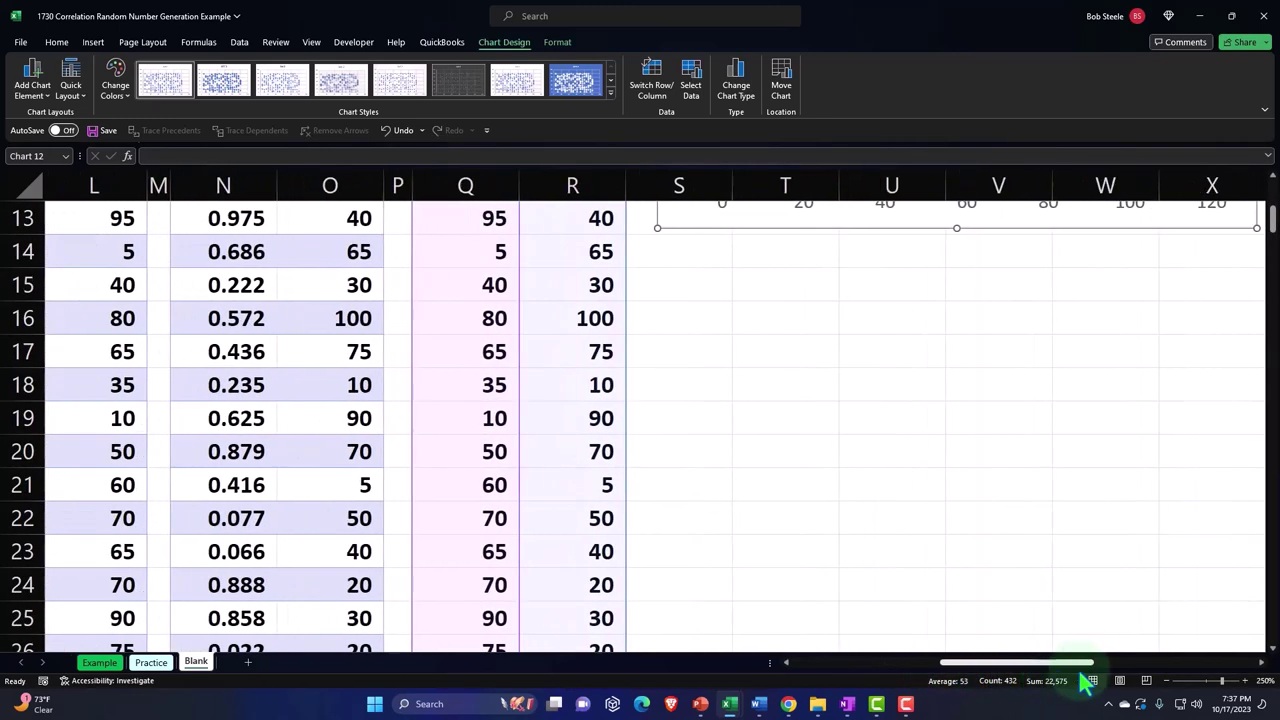
pyautogui.scroll(4, 958, 512)
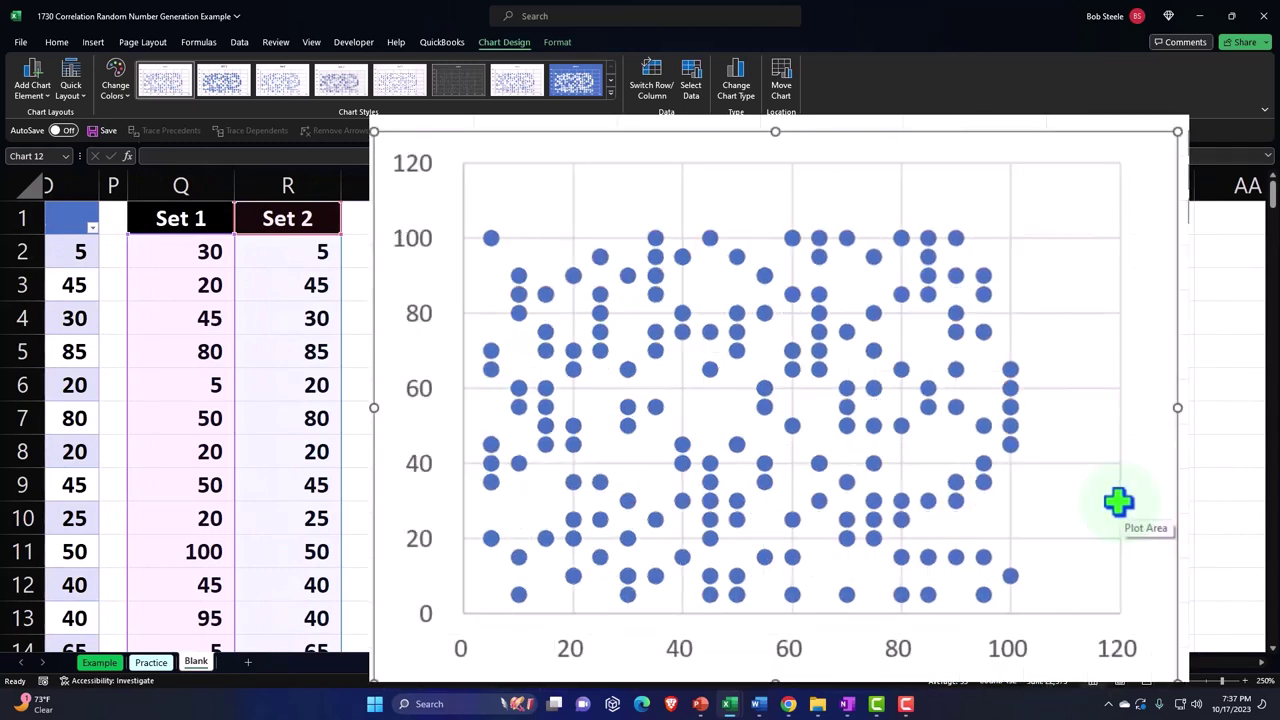
pyautogui.click(1170, 351)
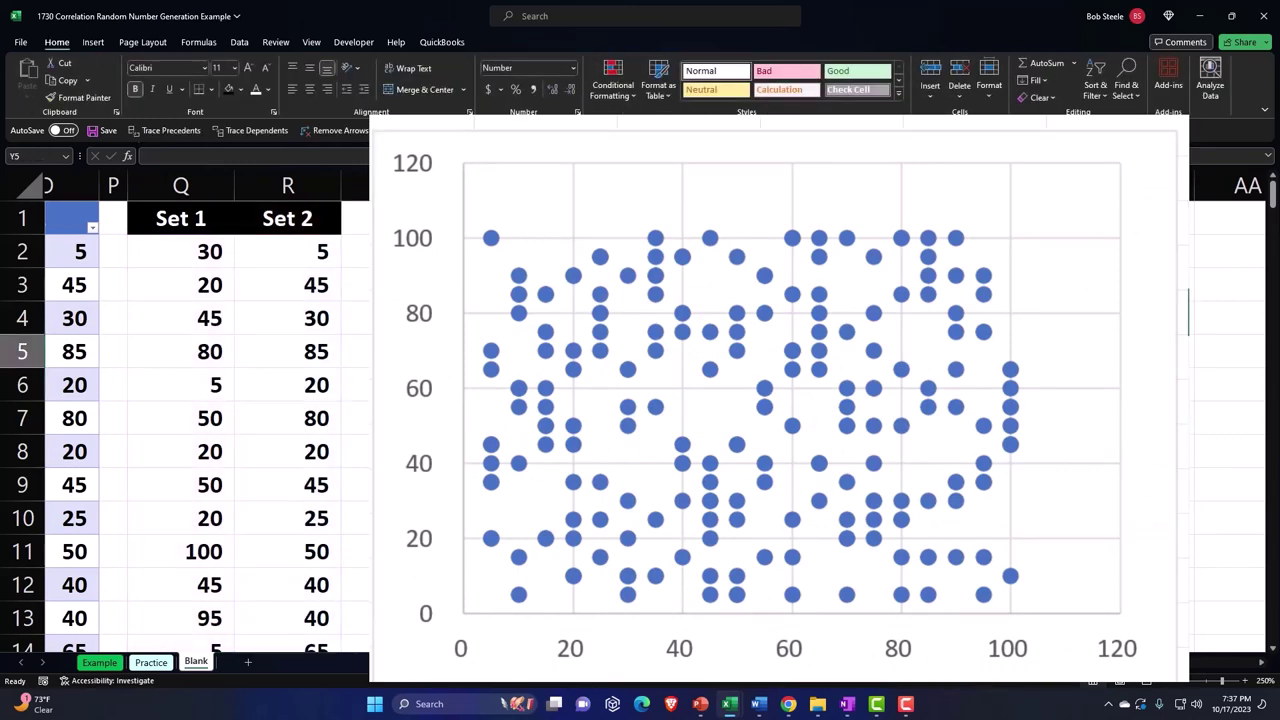
pyautogui.hscroll(-3, 1010, 675)
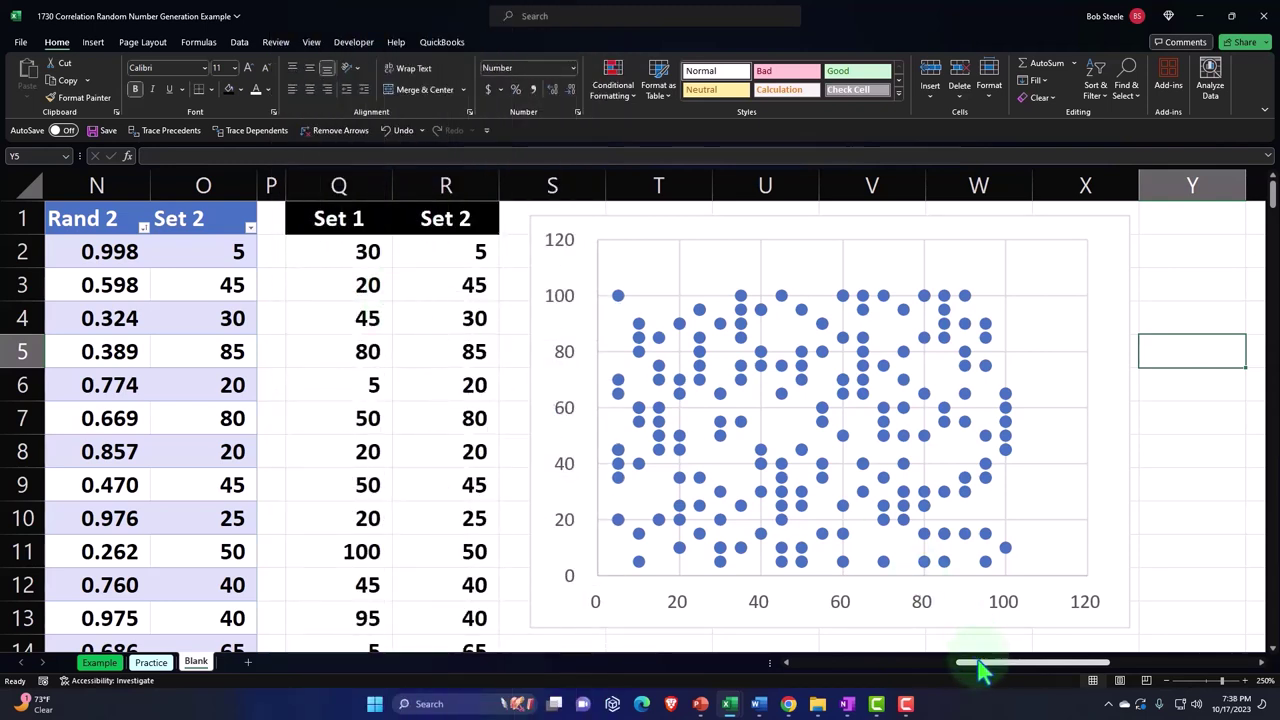
pyautogui.moveTo(980, 664); pyautogui.dragTo(814, 664)
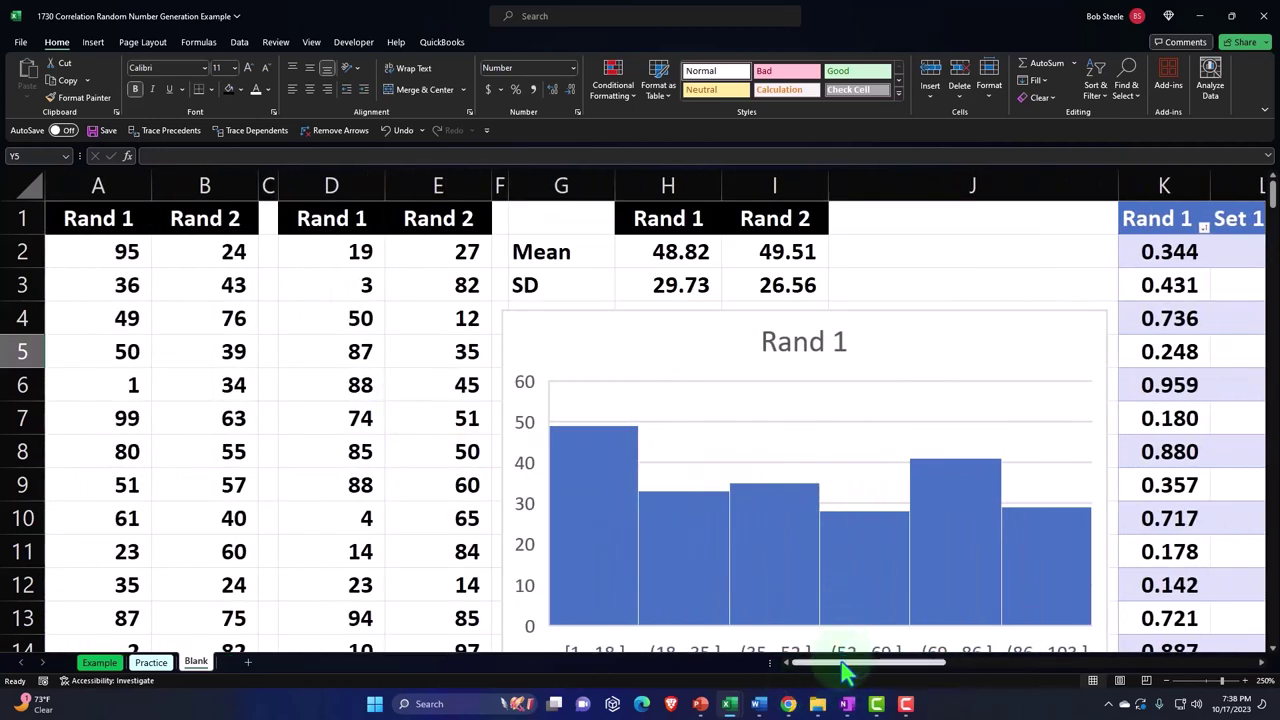
pyautogui.moveTo(846, 664); pyautogui.dragTo(971, 674)
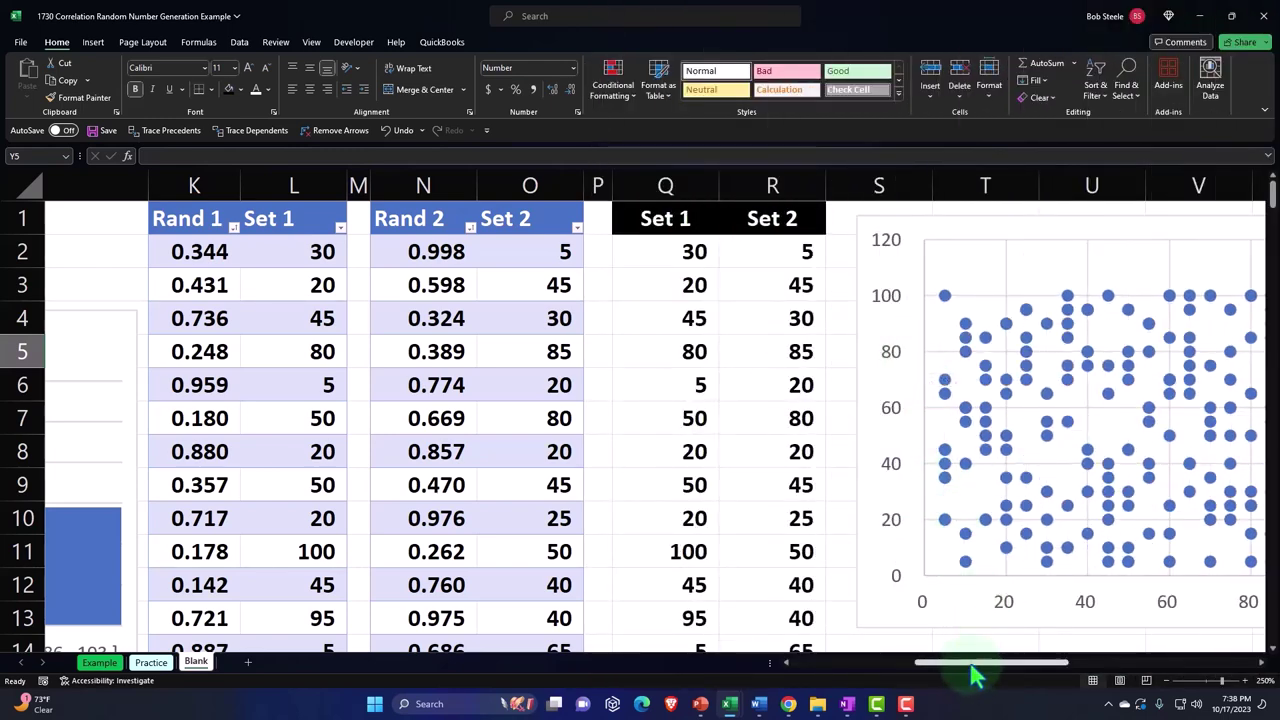
pyautogui.moveTo(975, 677); pyautogui.dragTo(1043, 674)
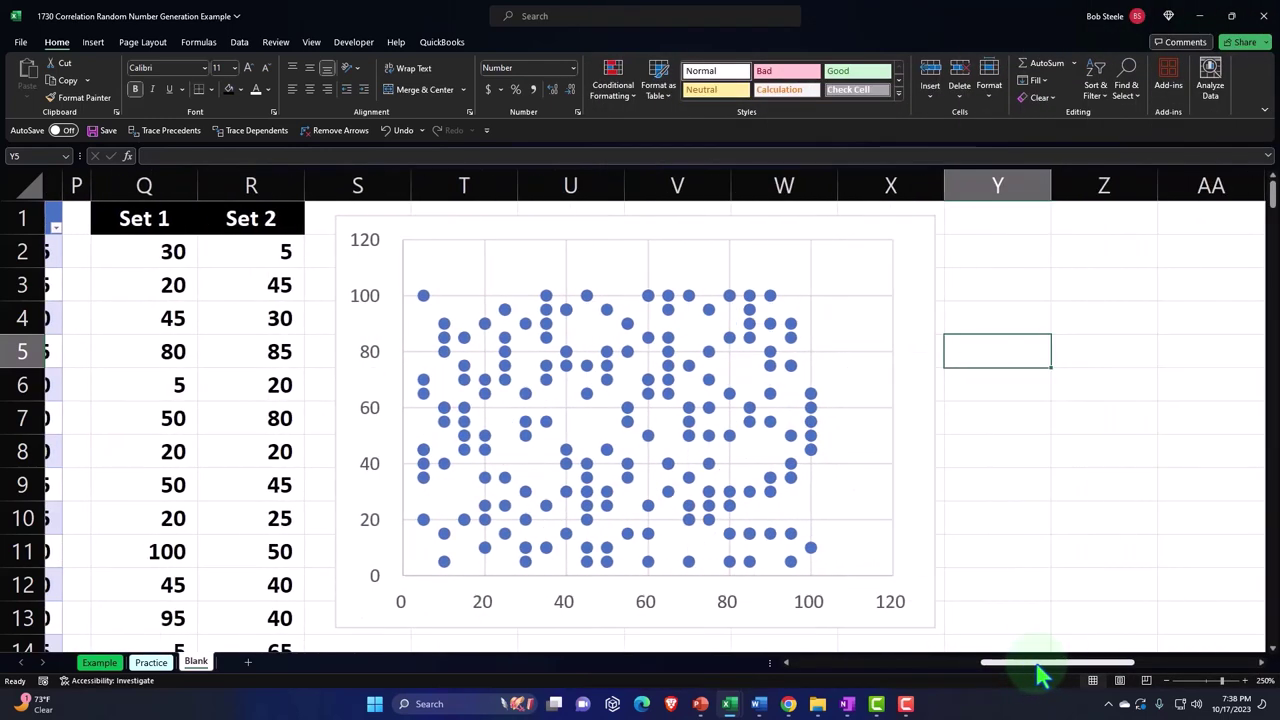
pyautogui.click(926, 275)
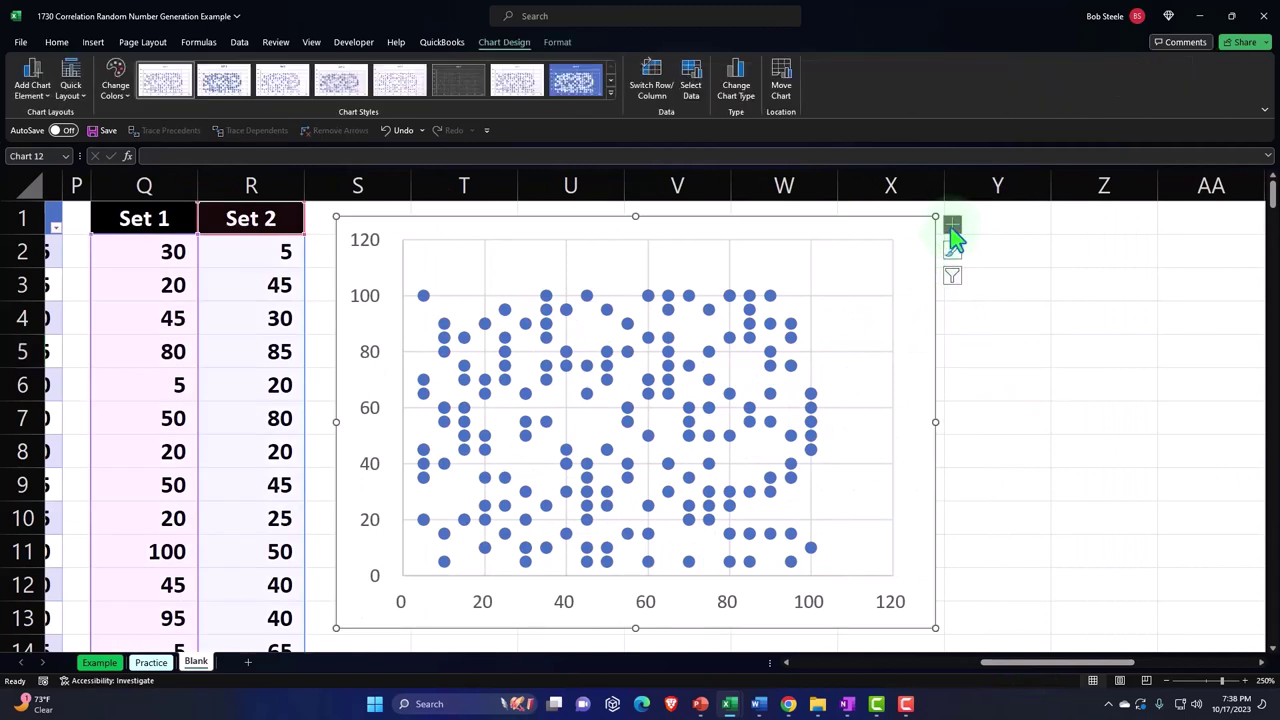
# Step: Add a linear trendline to the Set 1/Set 2 scatter chart
pyautogui.click(952, 230)
pyautogui.click(984, 340)
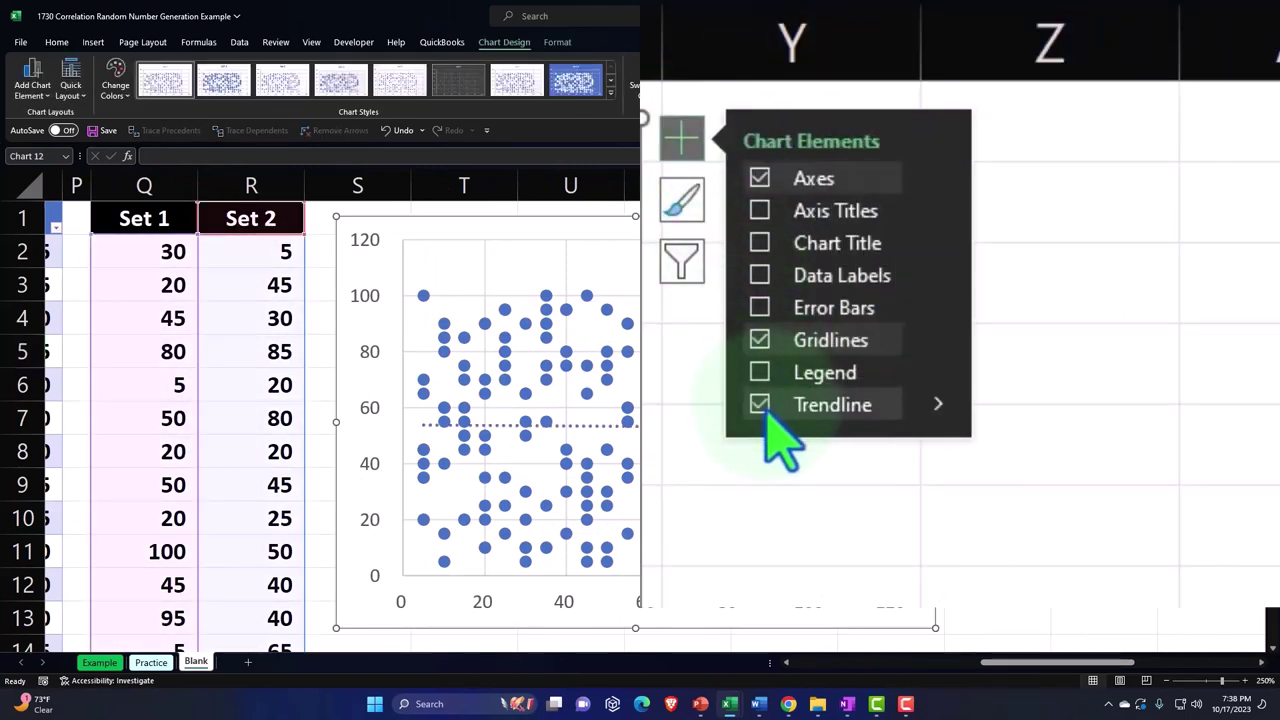
pyautogui.click(931, 404)
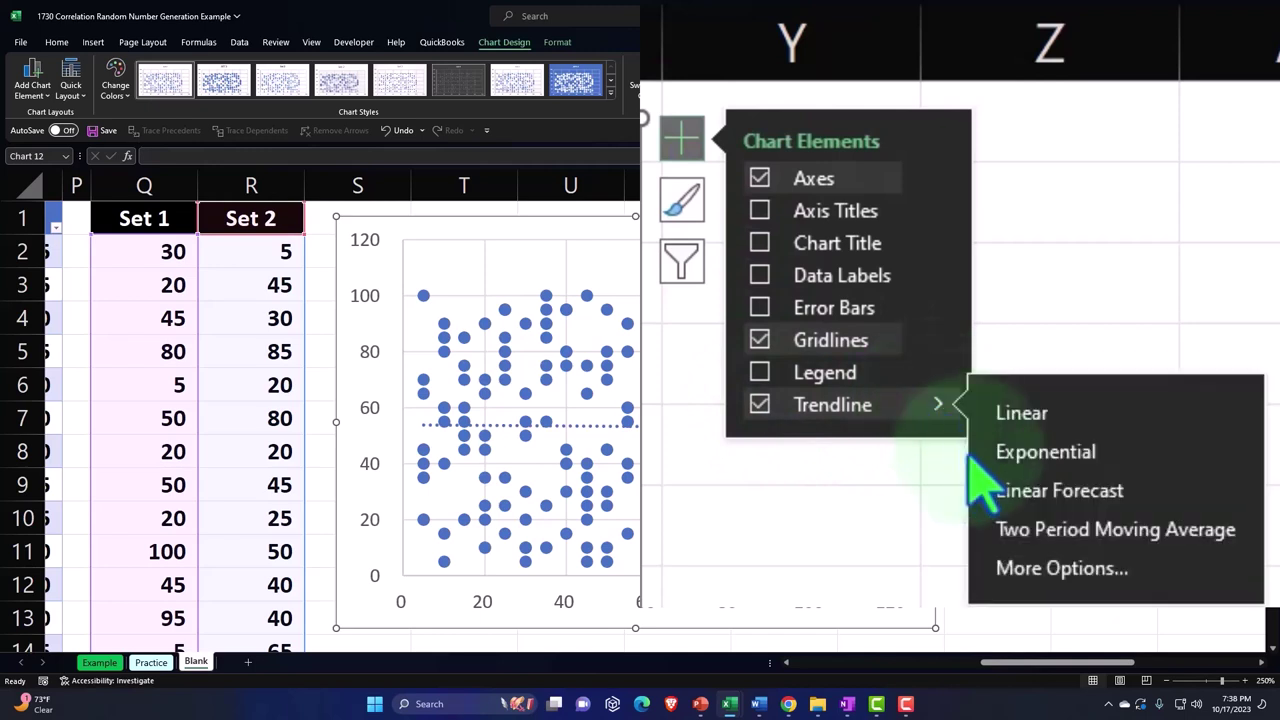
pyautogui.click(1035, 580)
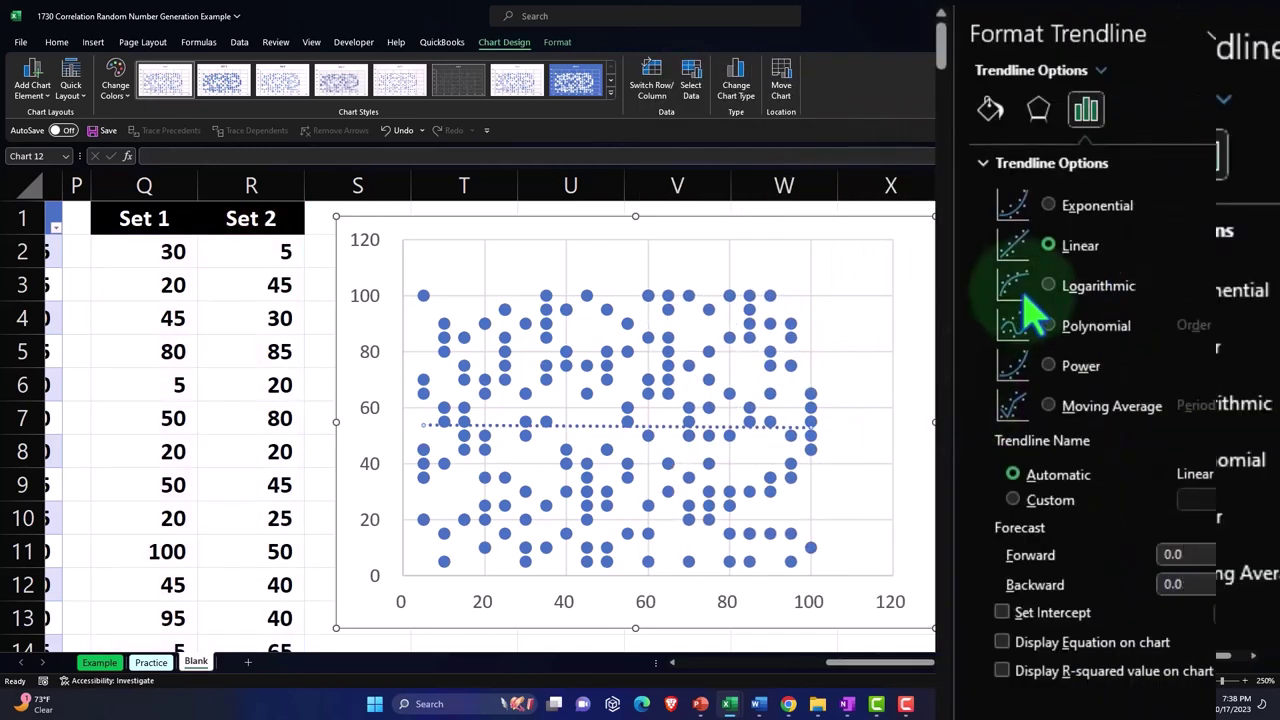
# Step: Make the trendline a solid yellow line instead of dotted
pyautogui.click(990, 110)
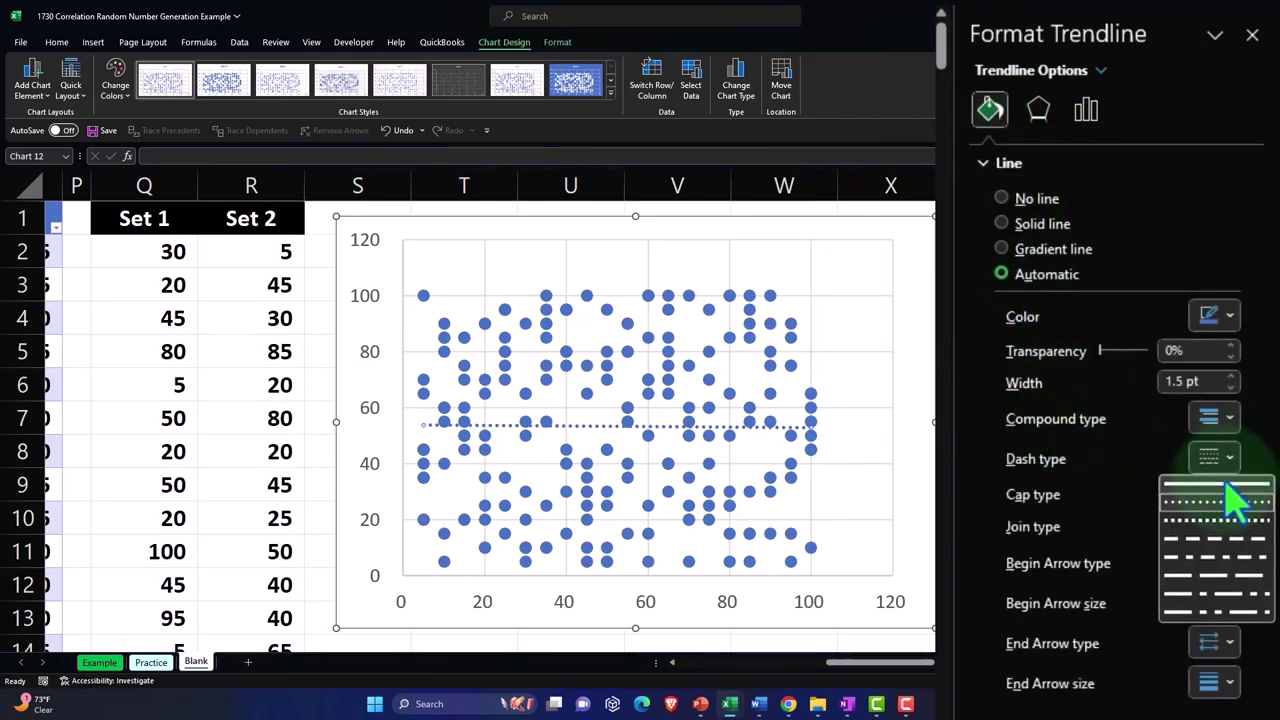
pyautogui.click(1228, 483)
pyautogui.click(1230, 318)
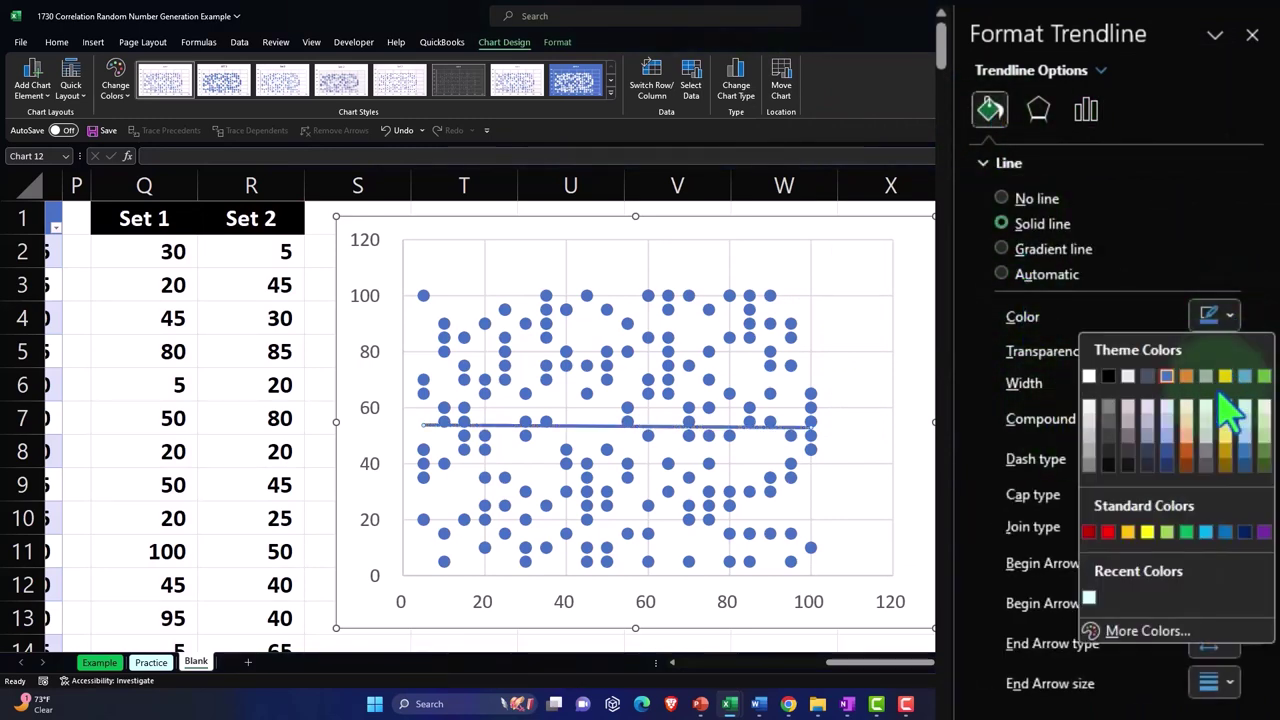
pyautogui.click(1128, 531)
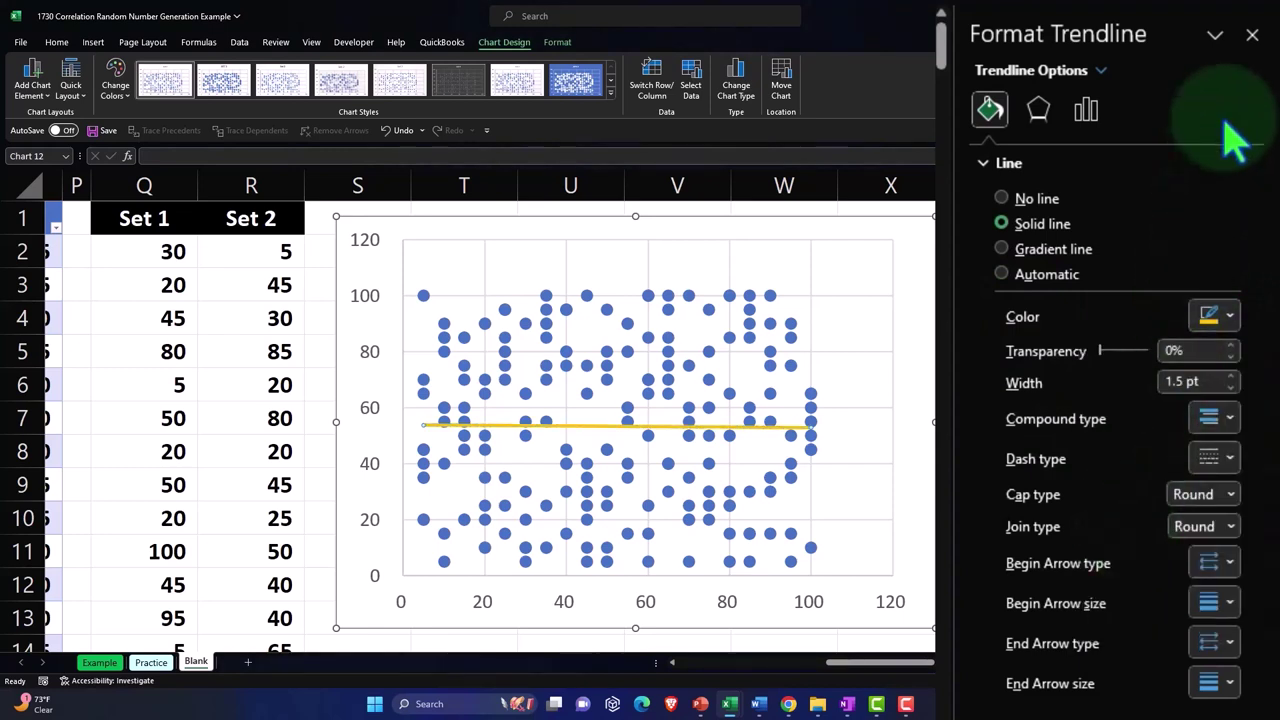
pyautogui.click(1252, 35)
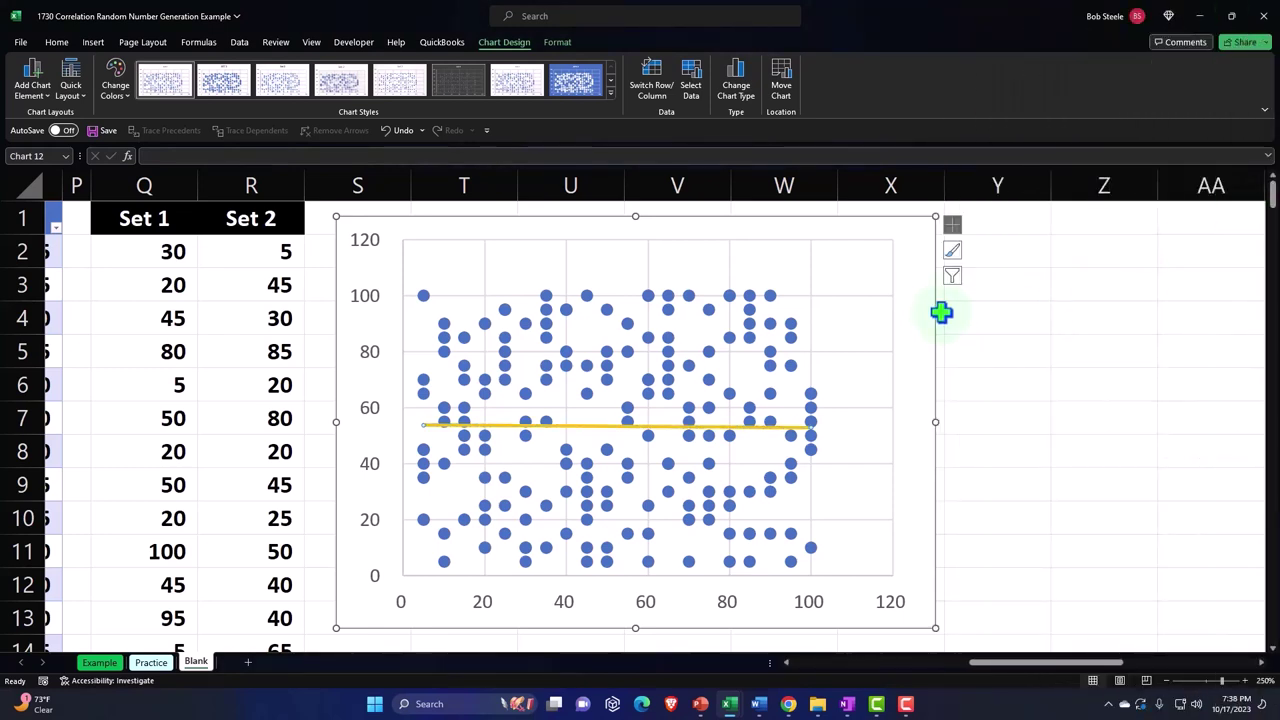
pyautogui.click(919, 290)
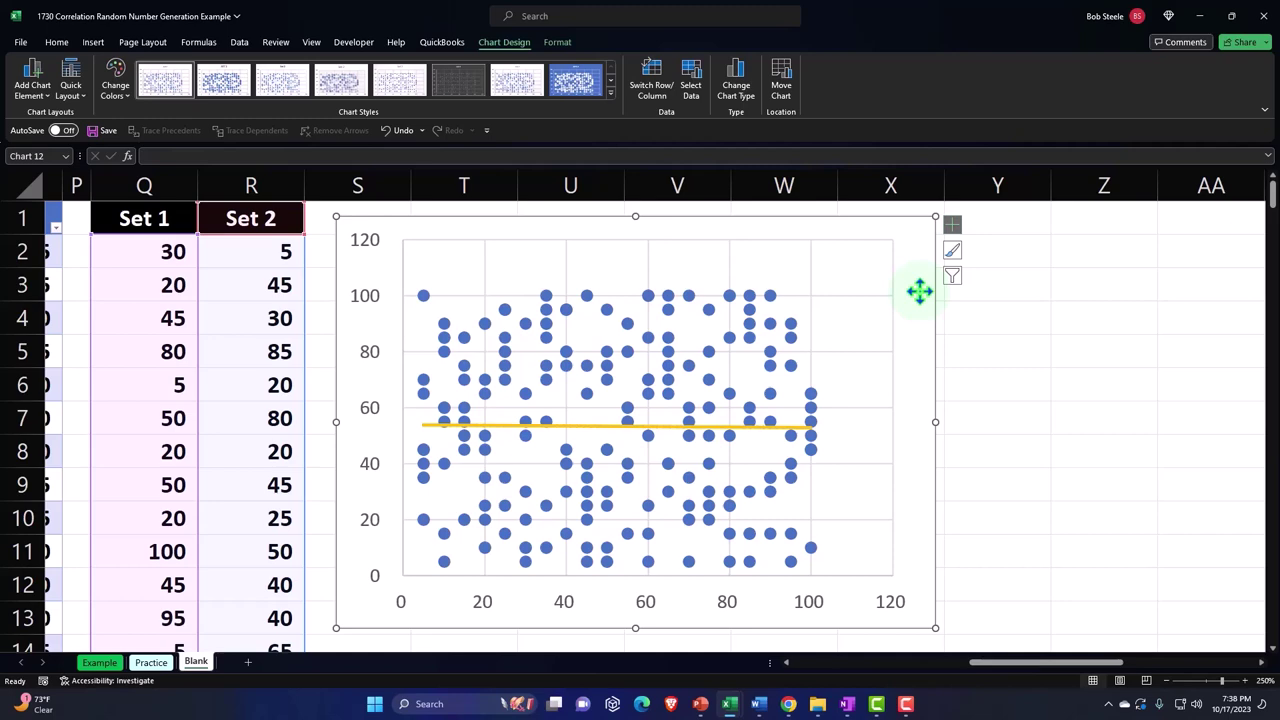
pyautogui.click(1032, 345)
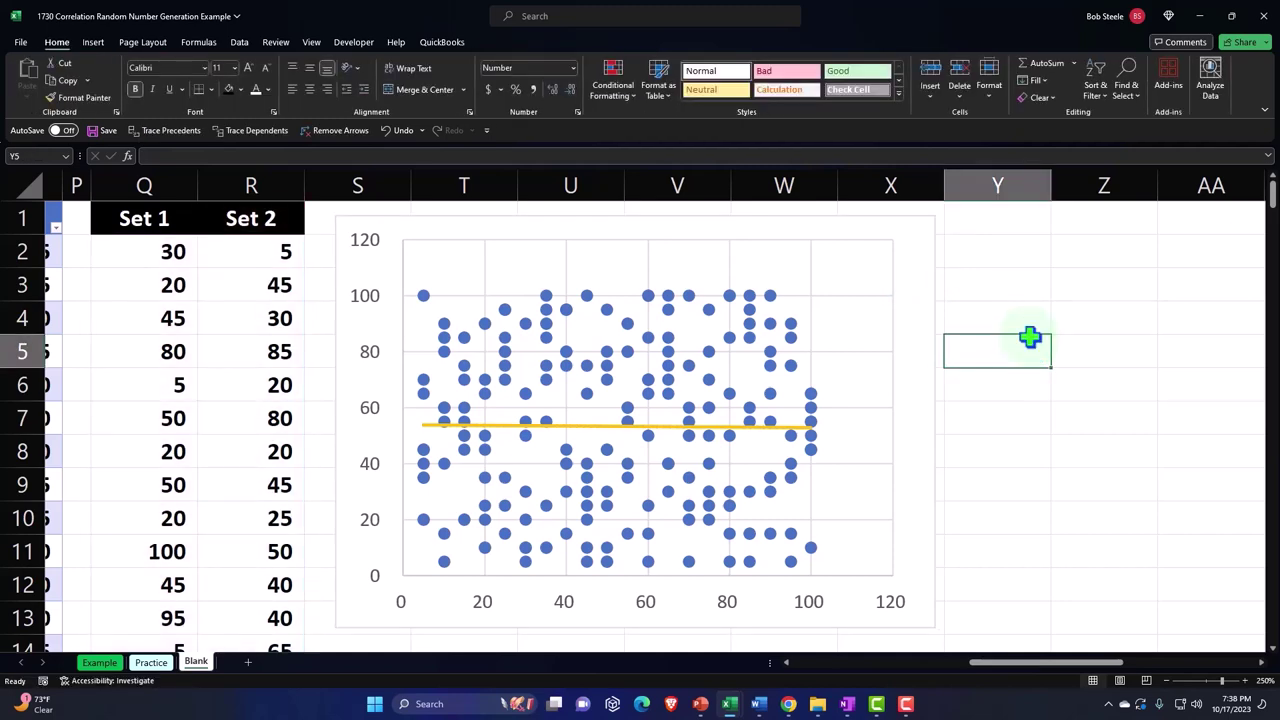